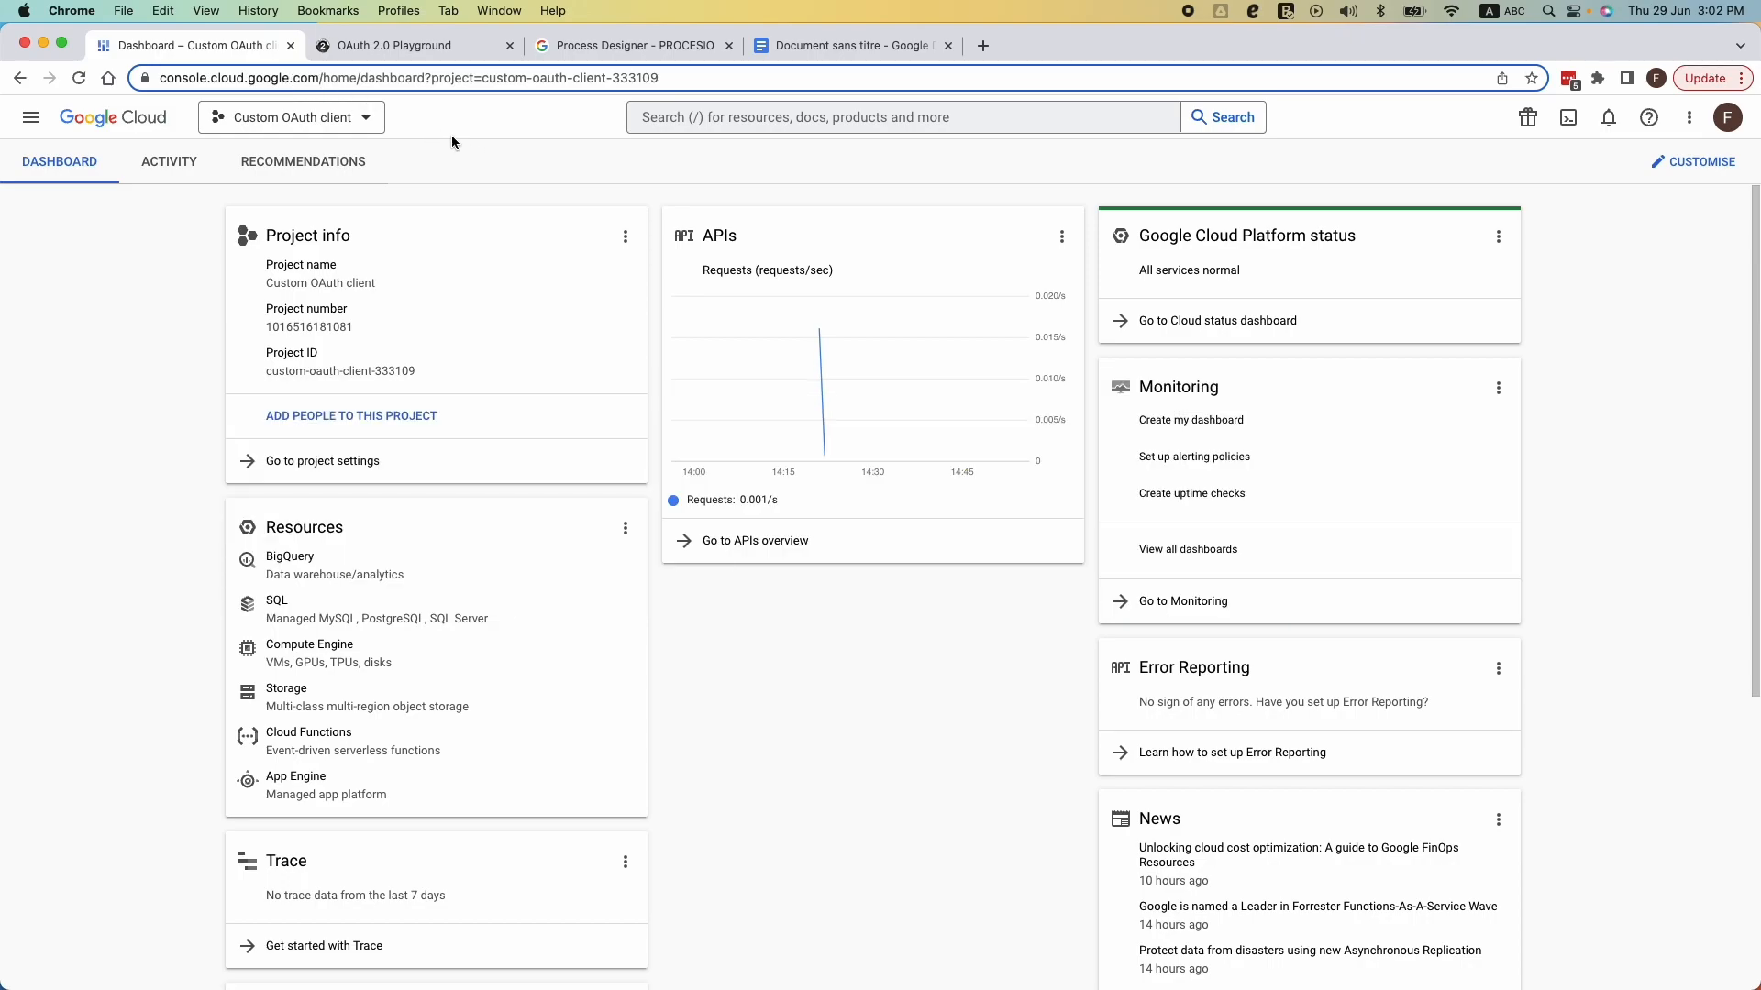
click(366, 119)
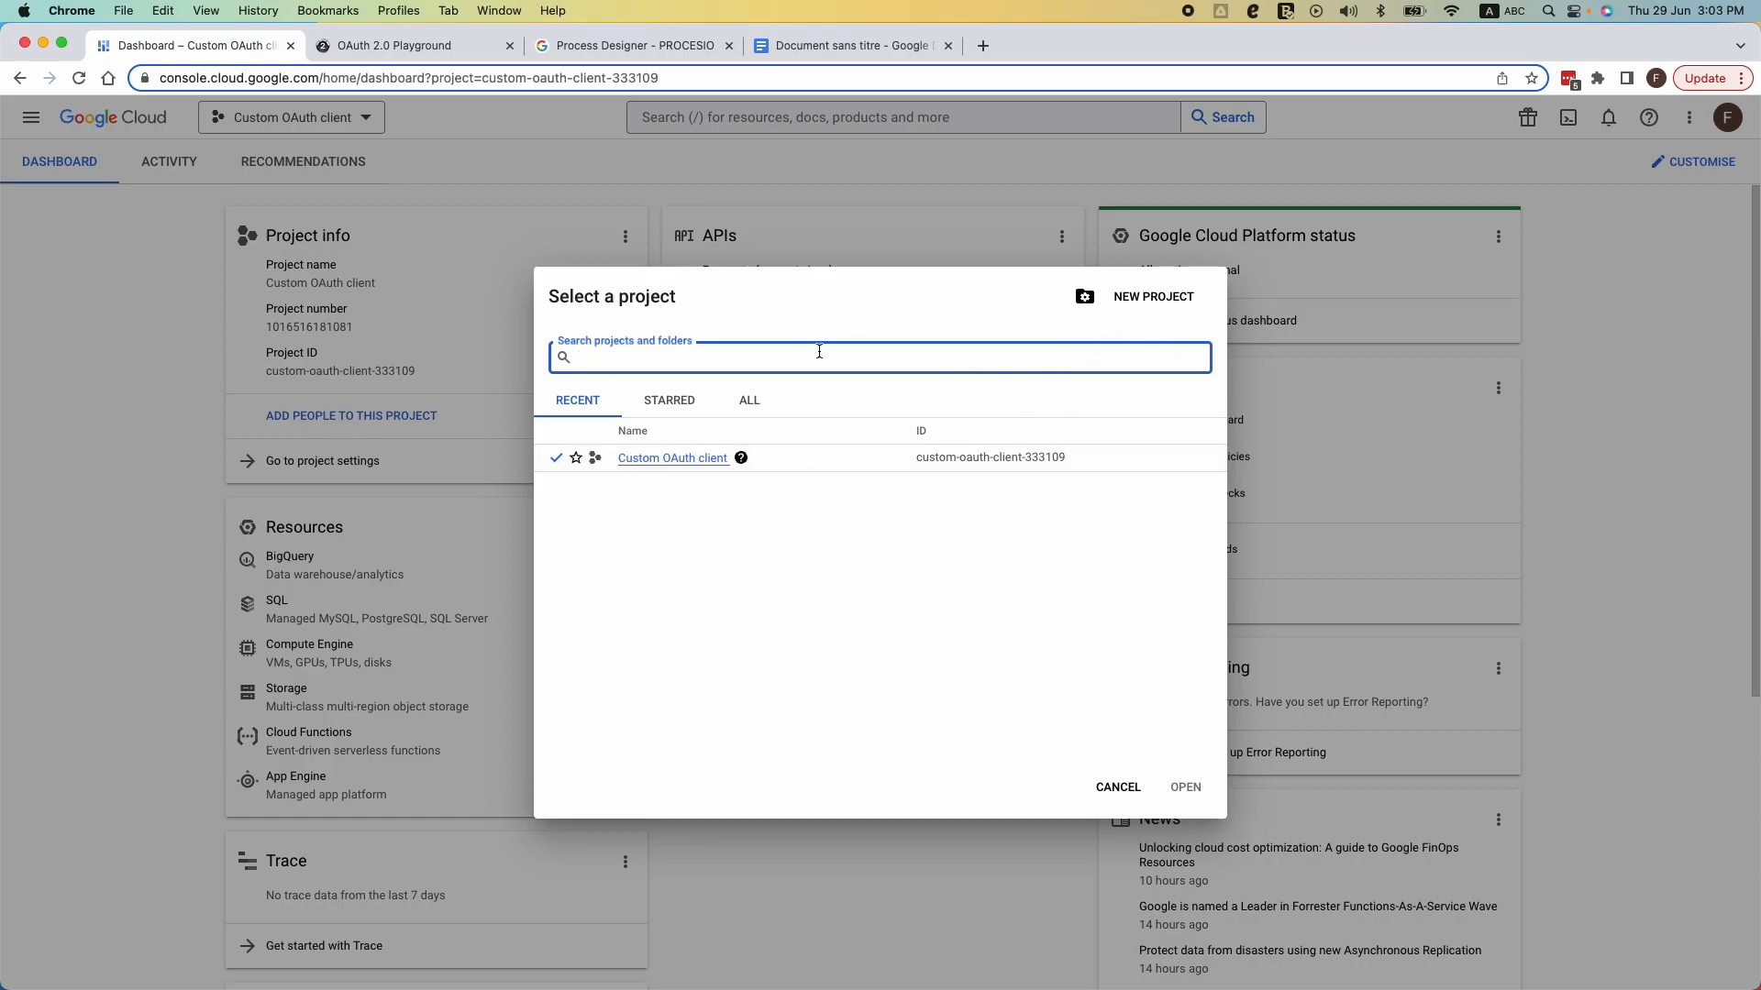
click(1142, 305)
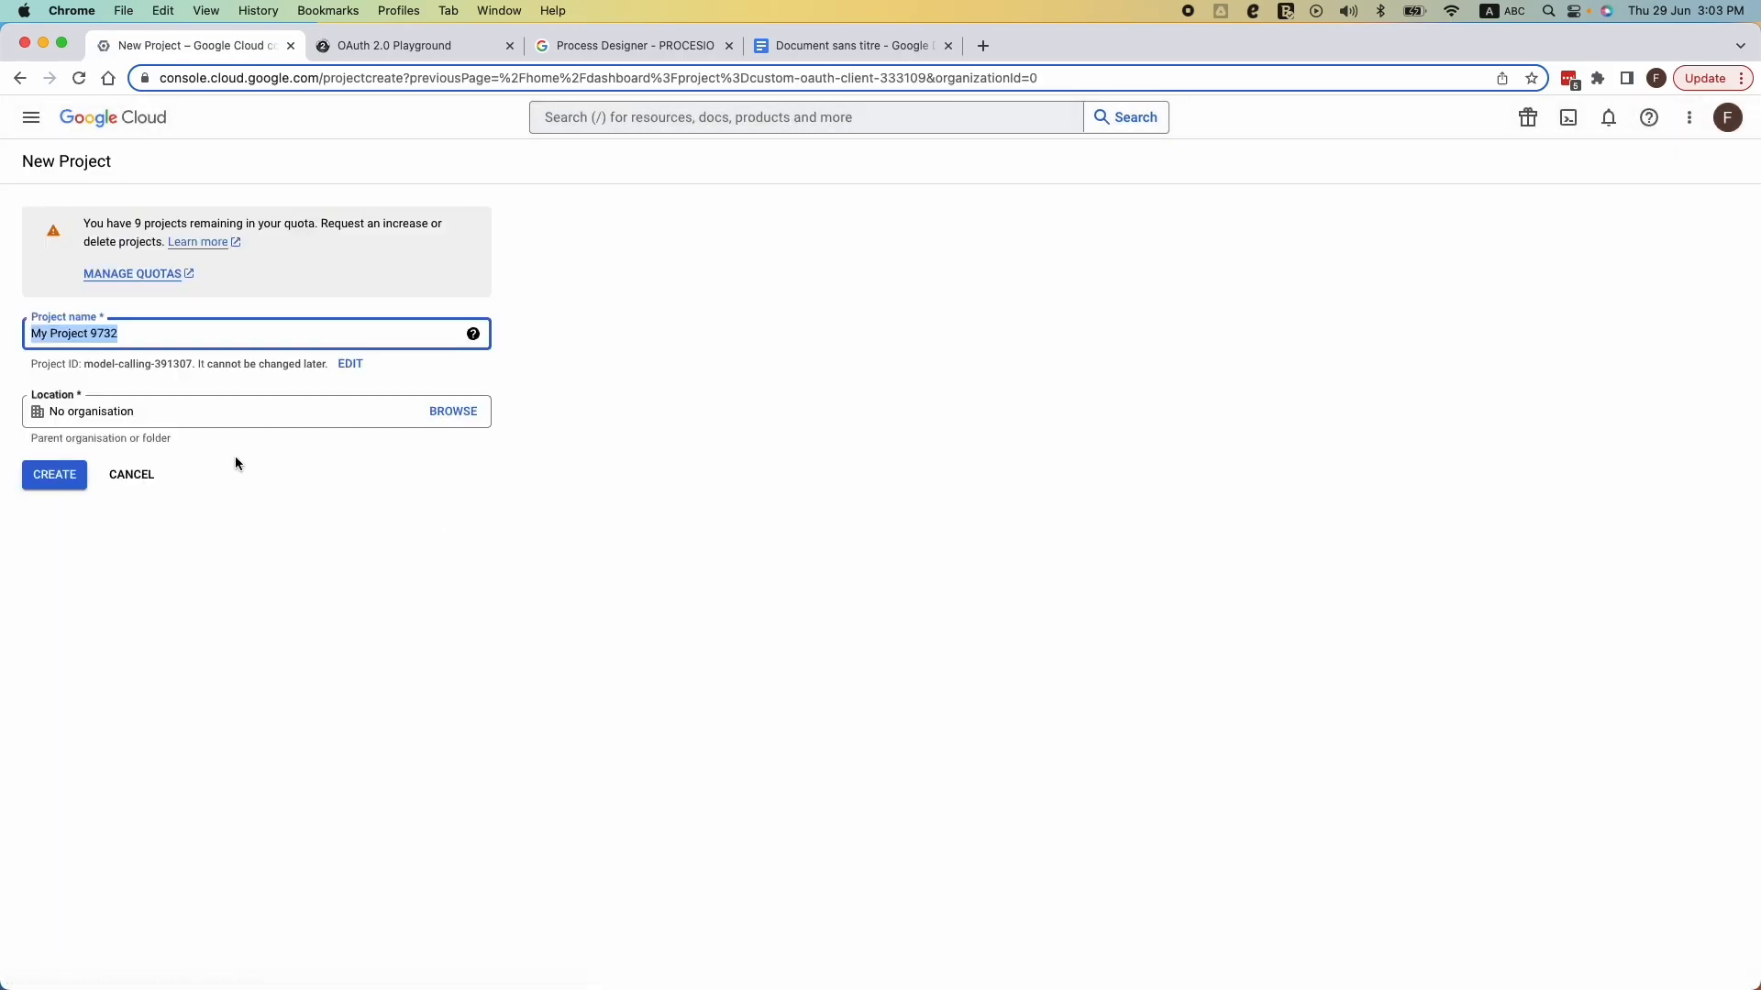
click(137, 480)
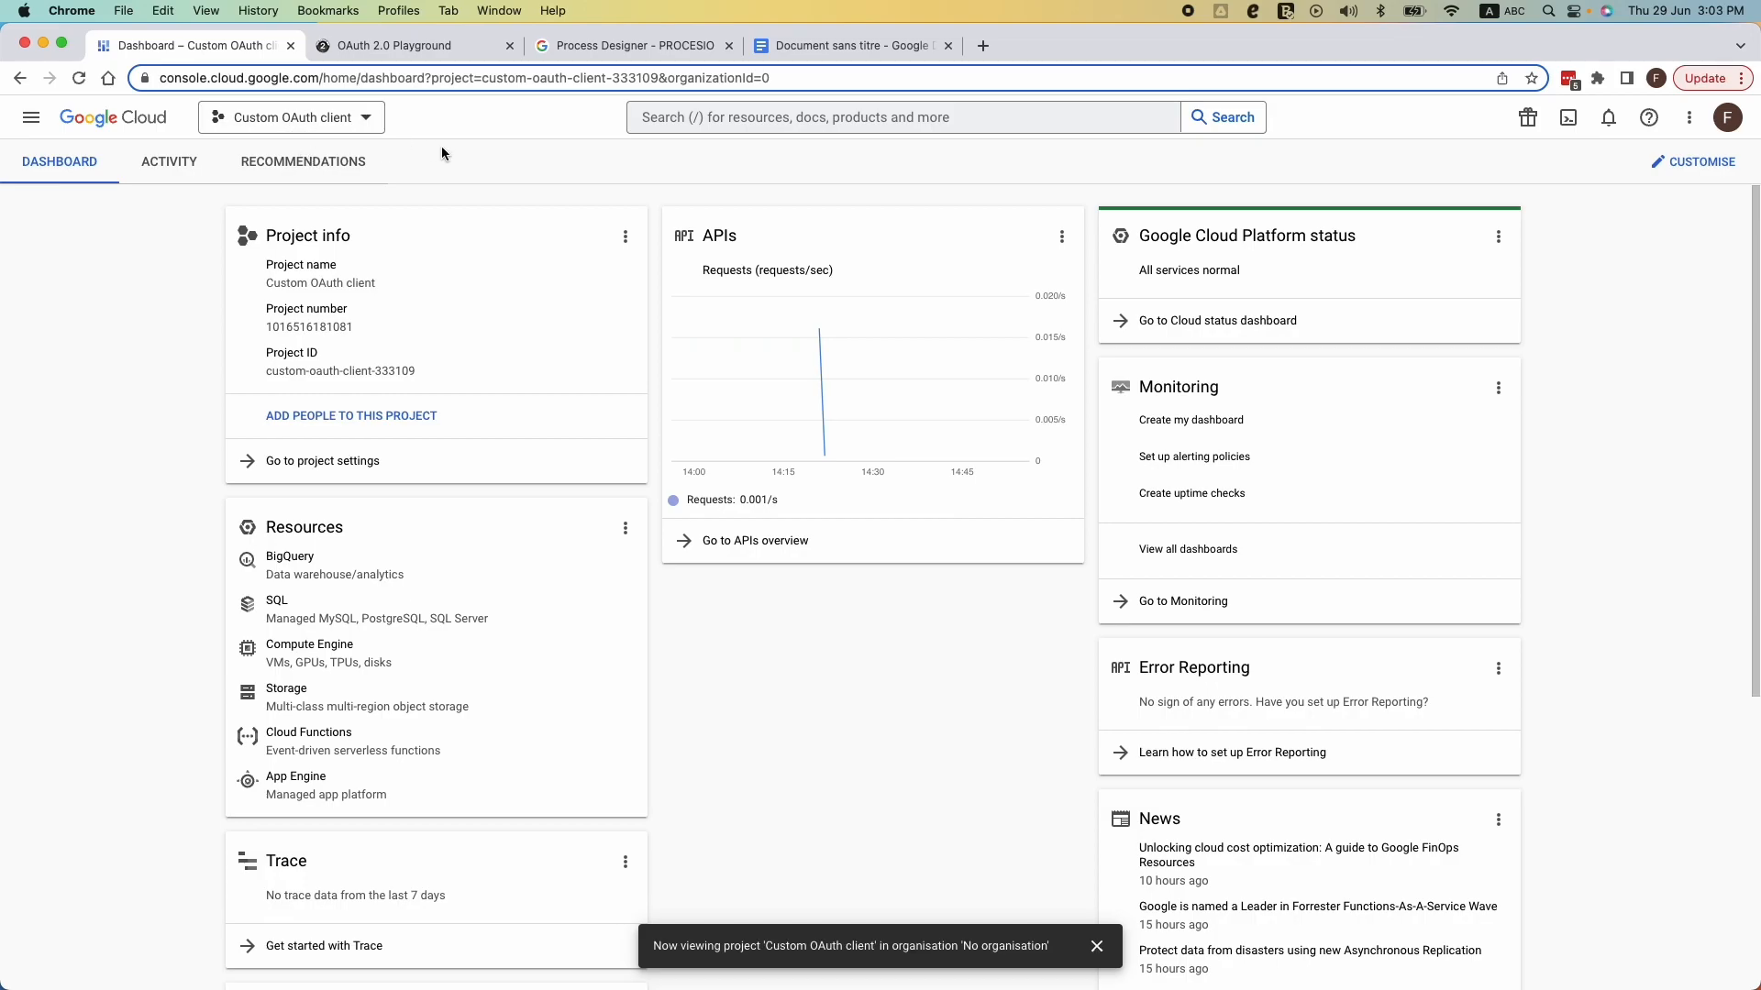
- Open the API Library from the APIs and services area of the Custom OAuth client project
click(32, 118)
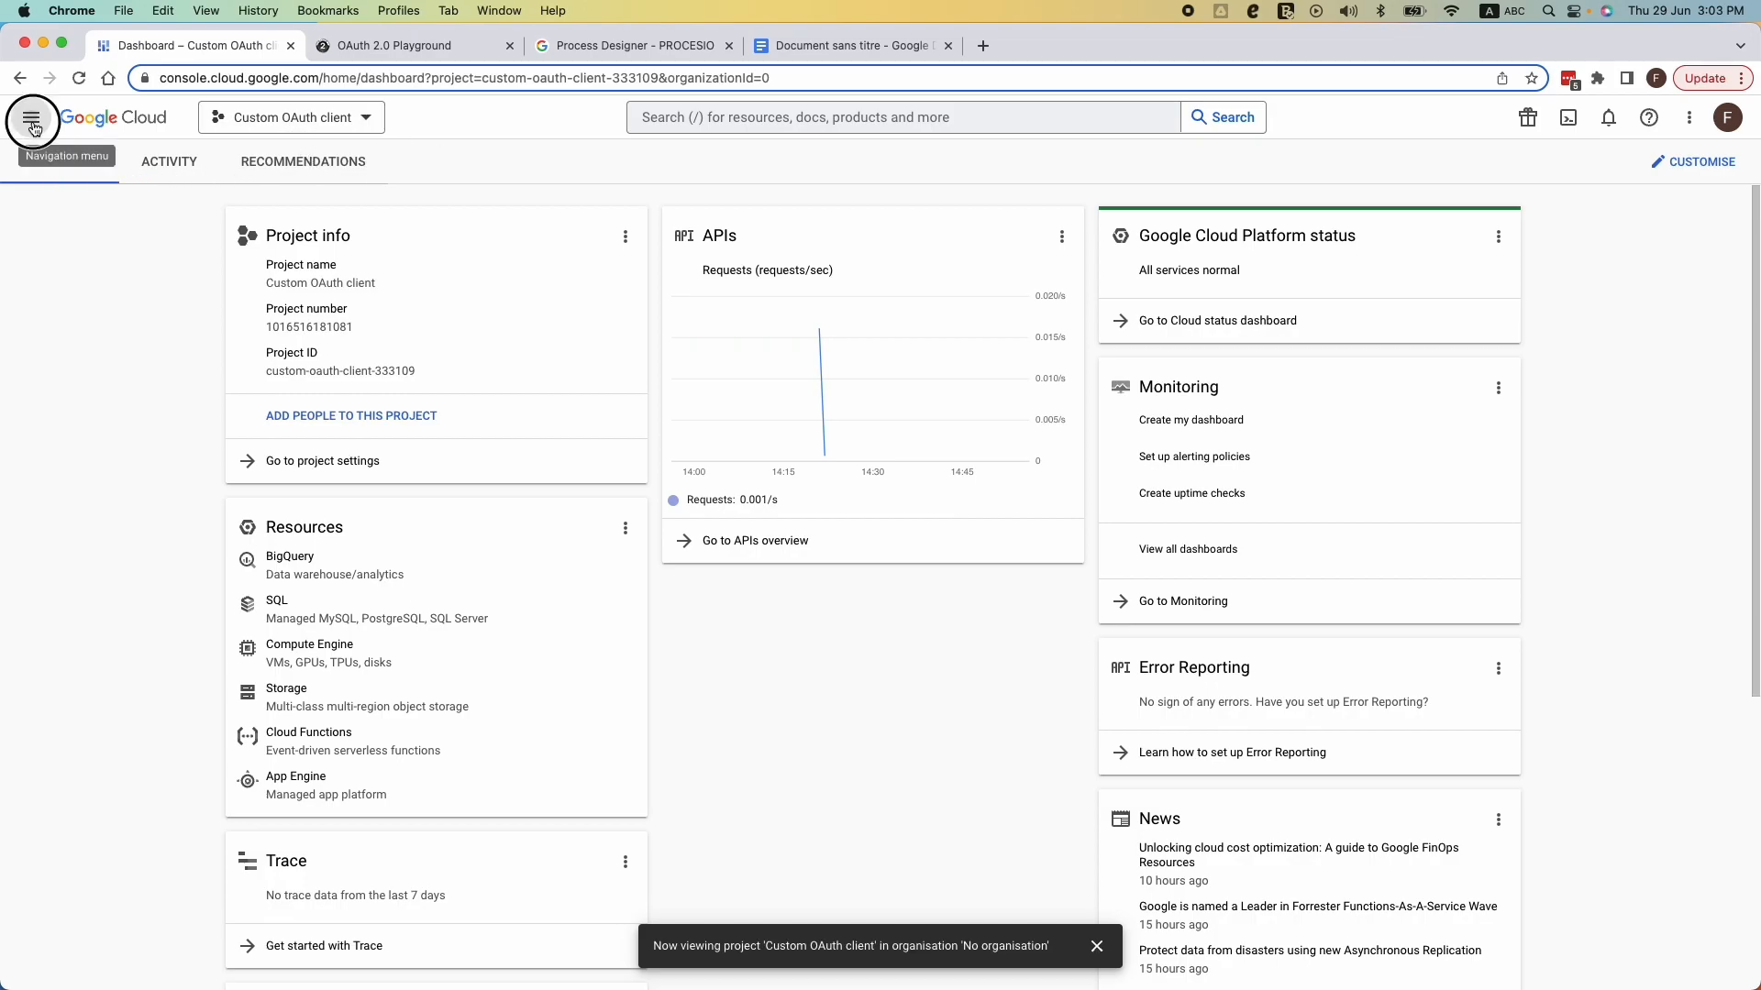
mouse_move(115, 312)
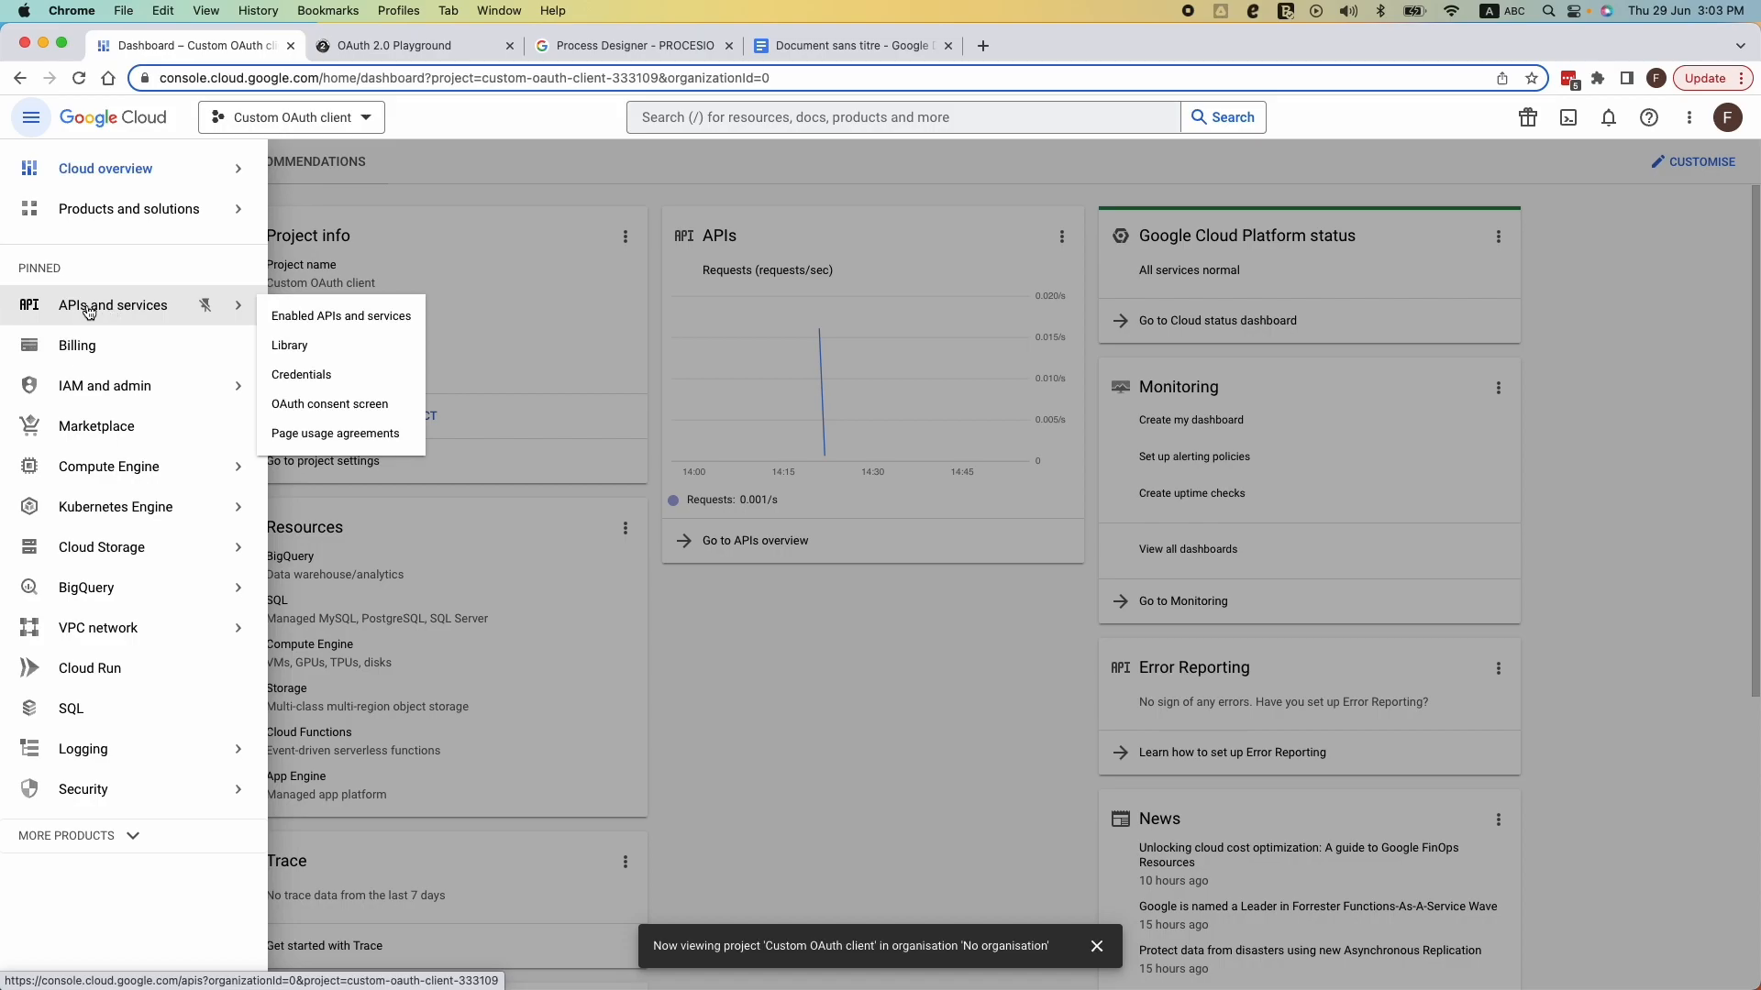
click(110, 312)
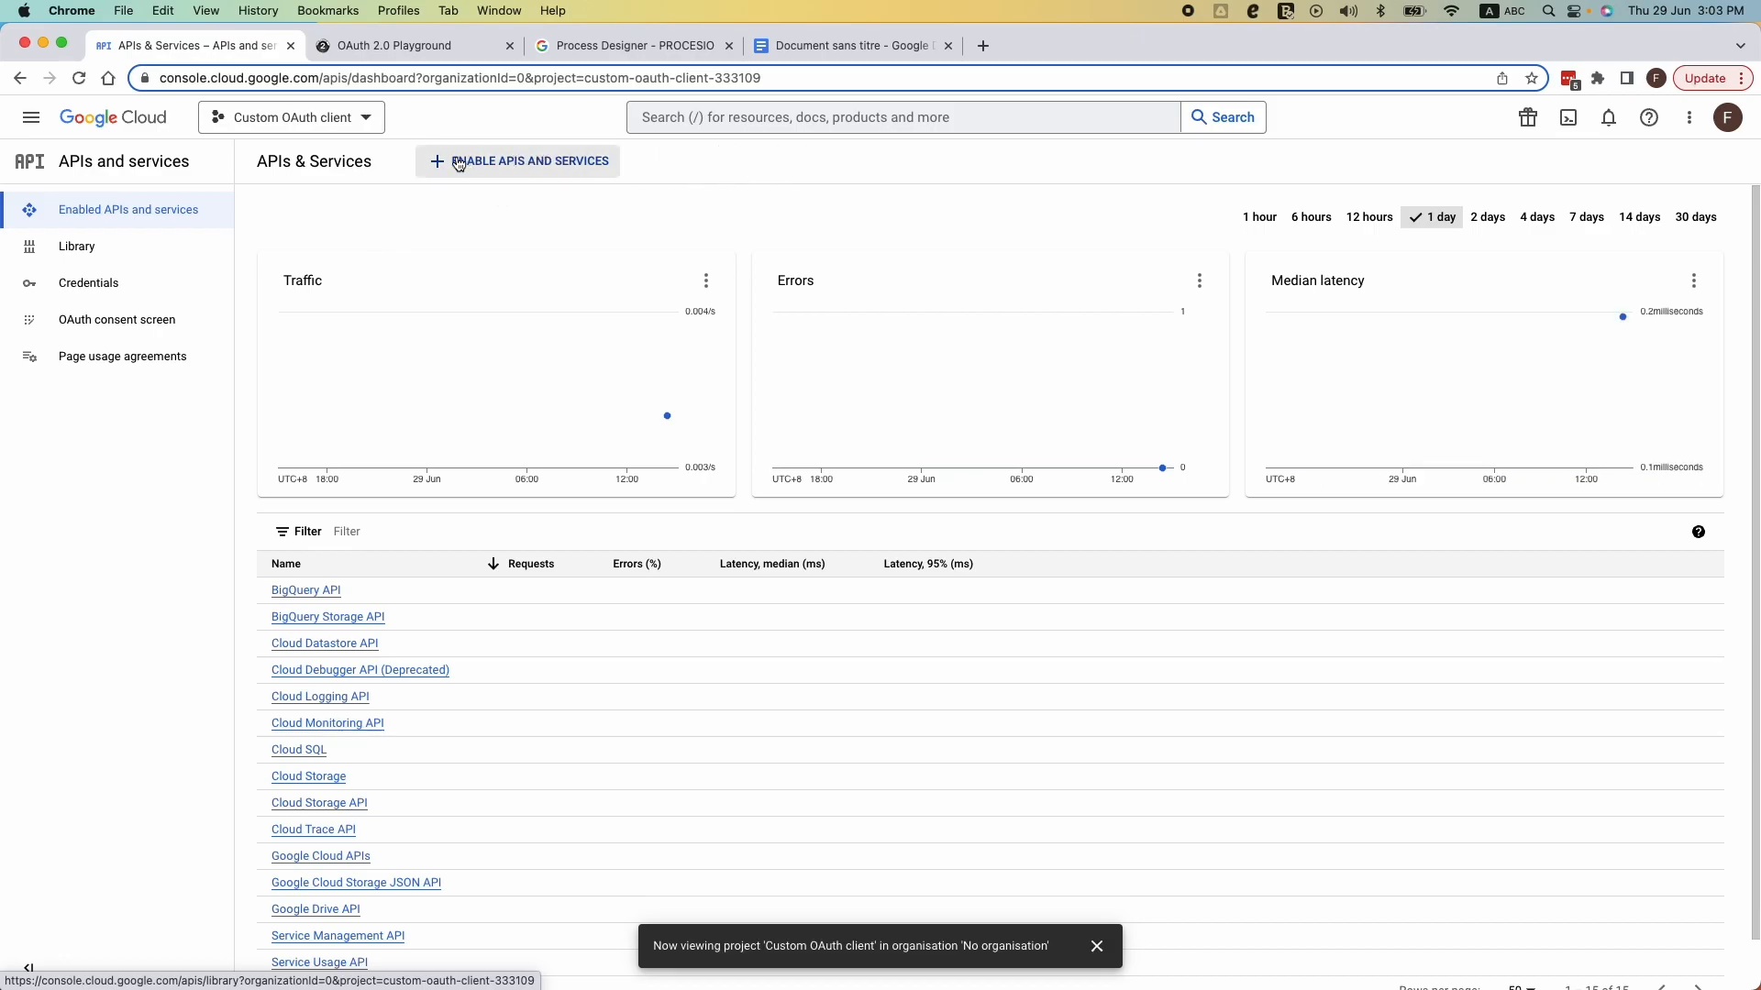
click(486, 167)
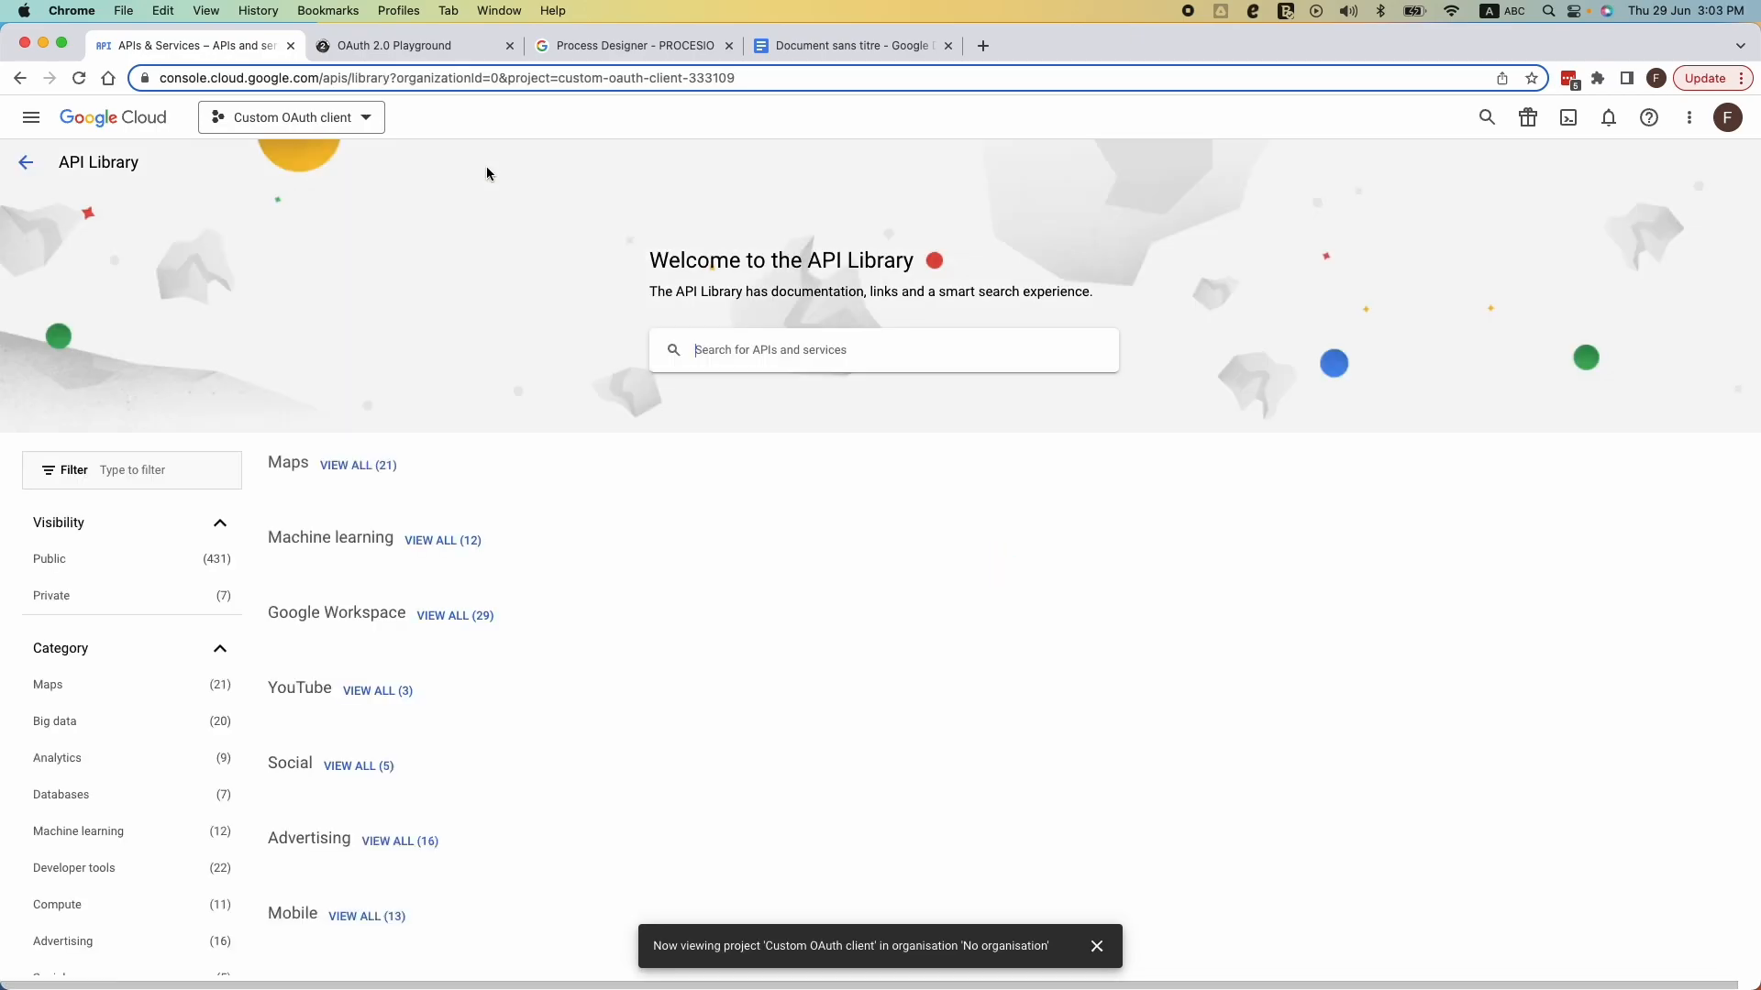
- Search the API Library for "tasks" and enable the Google Tasks API
click(749, 354)
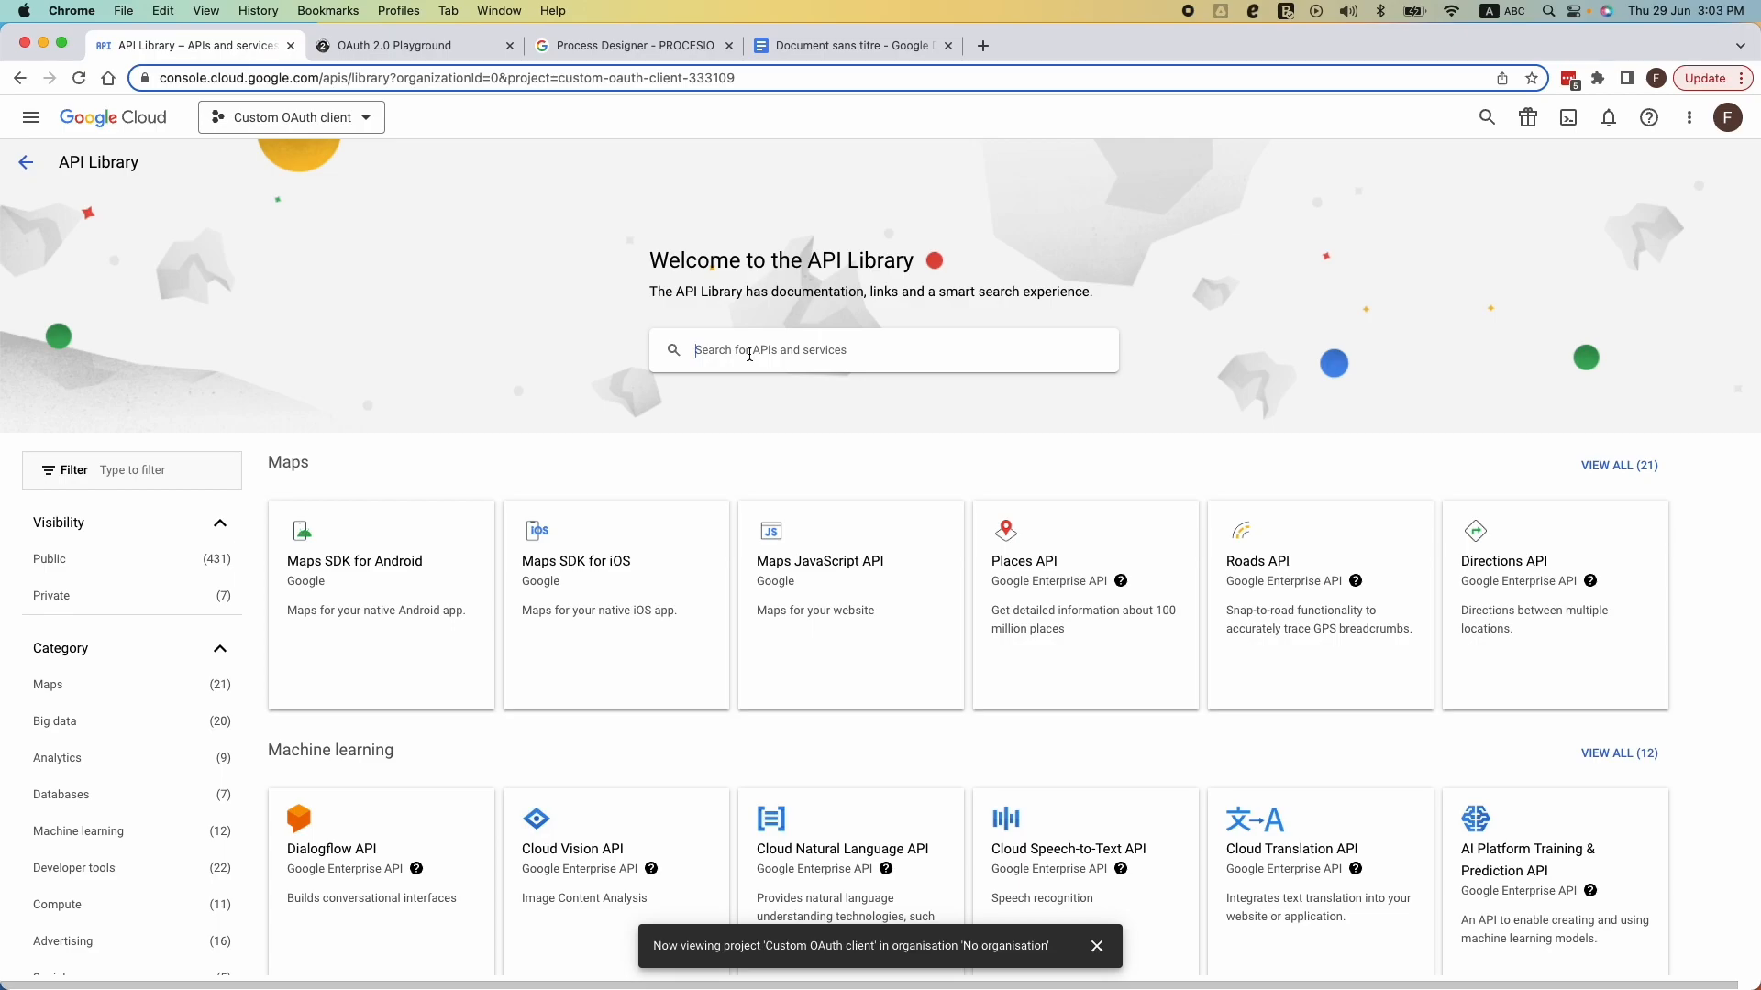
text(tasks)
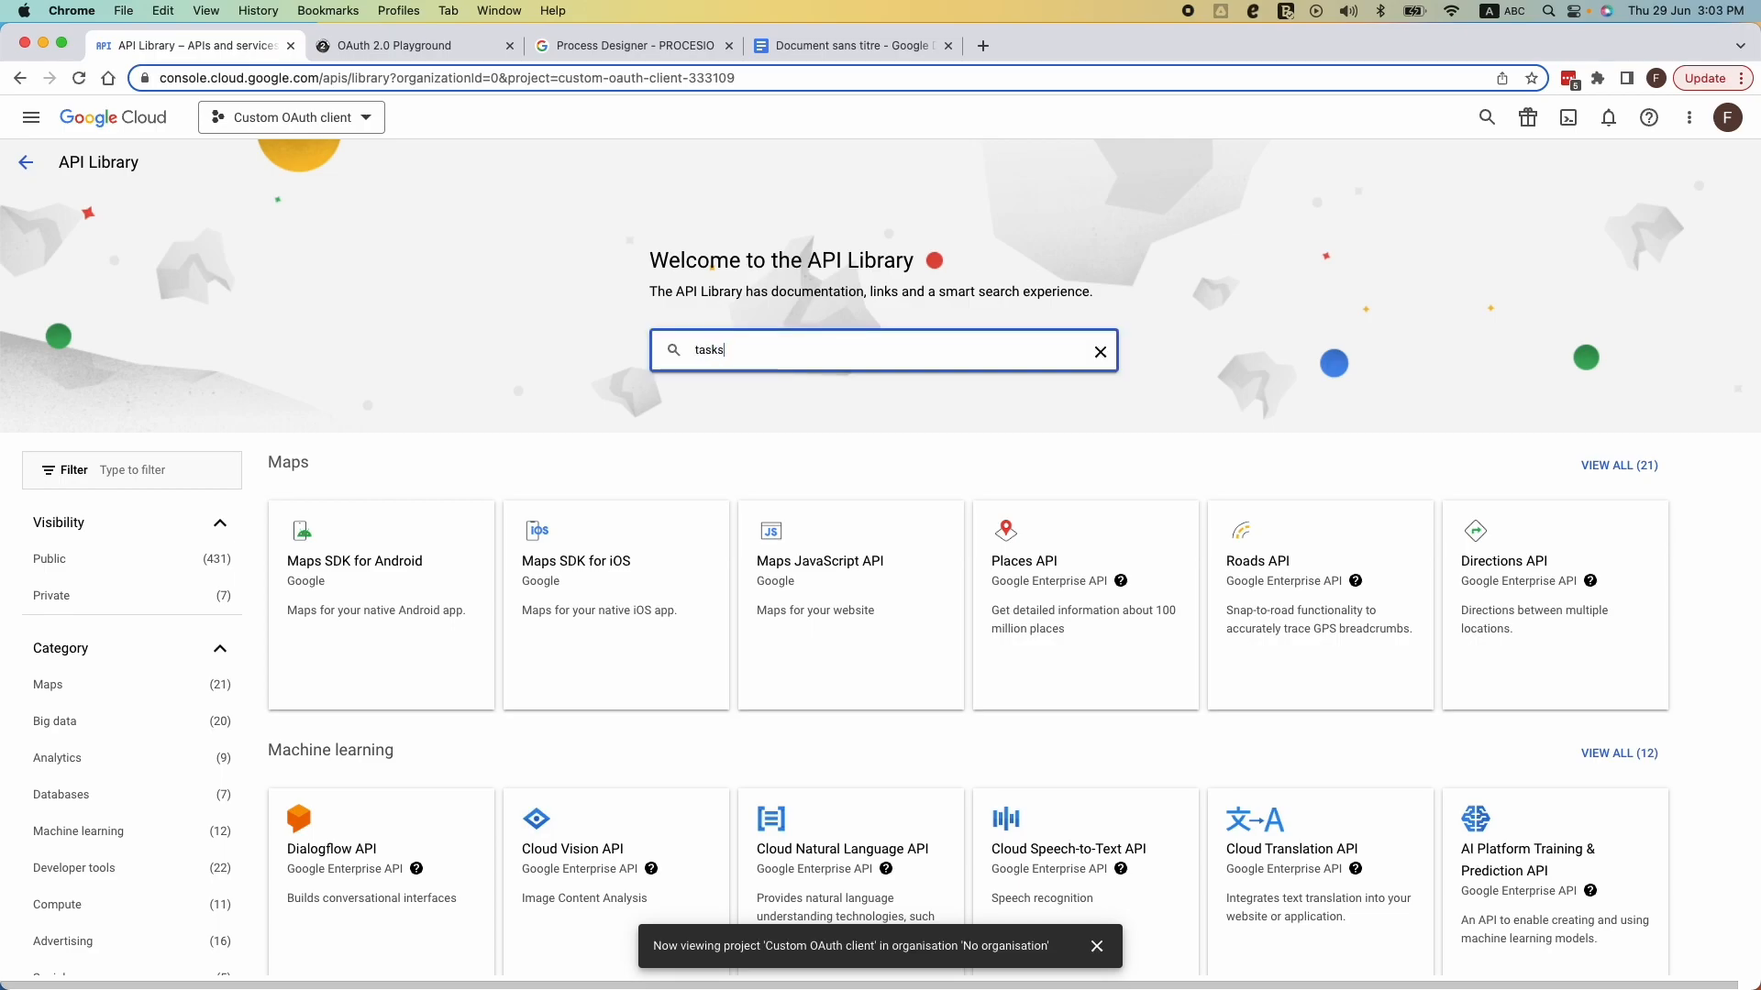
key(Return)
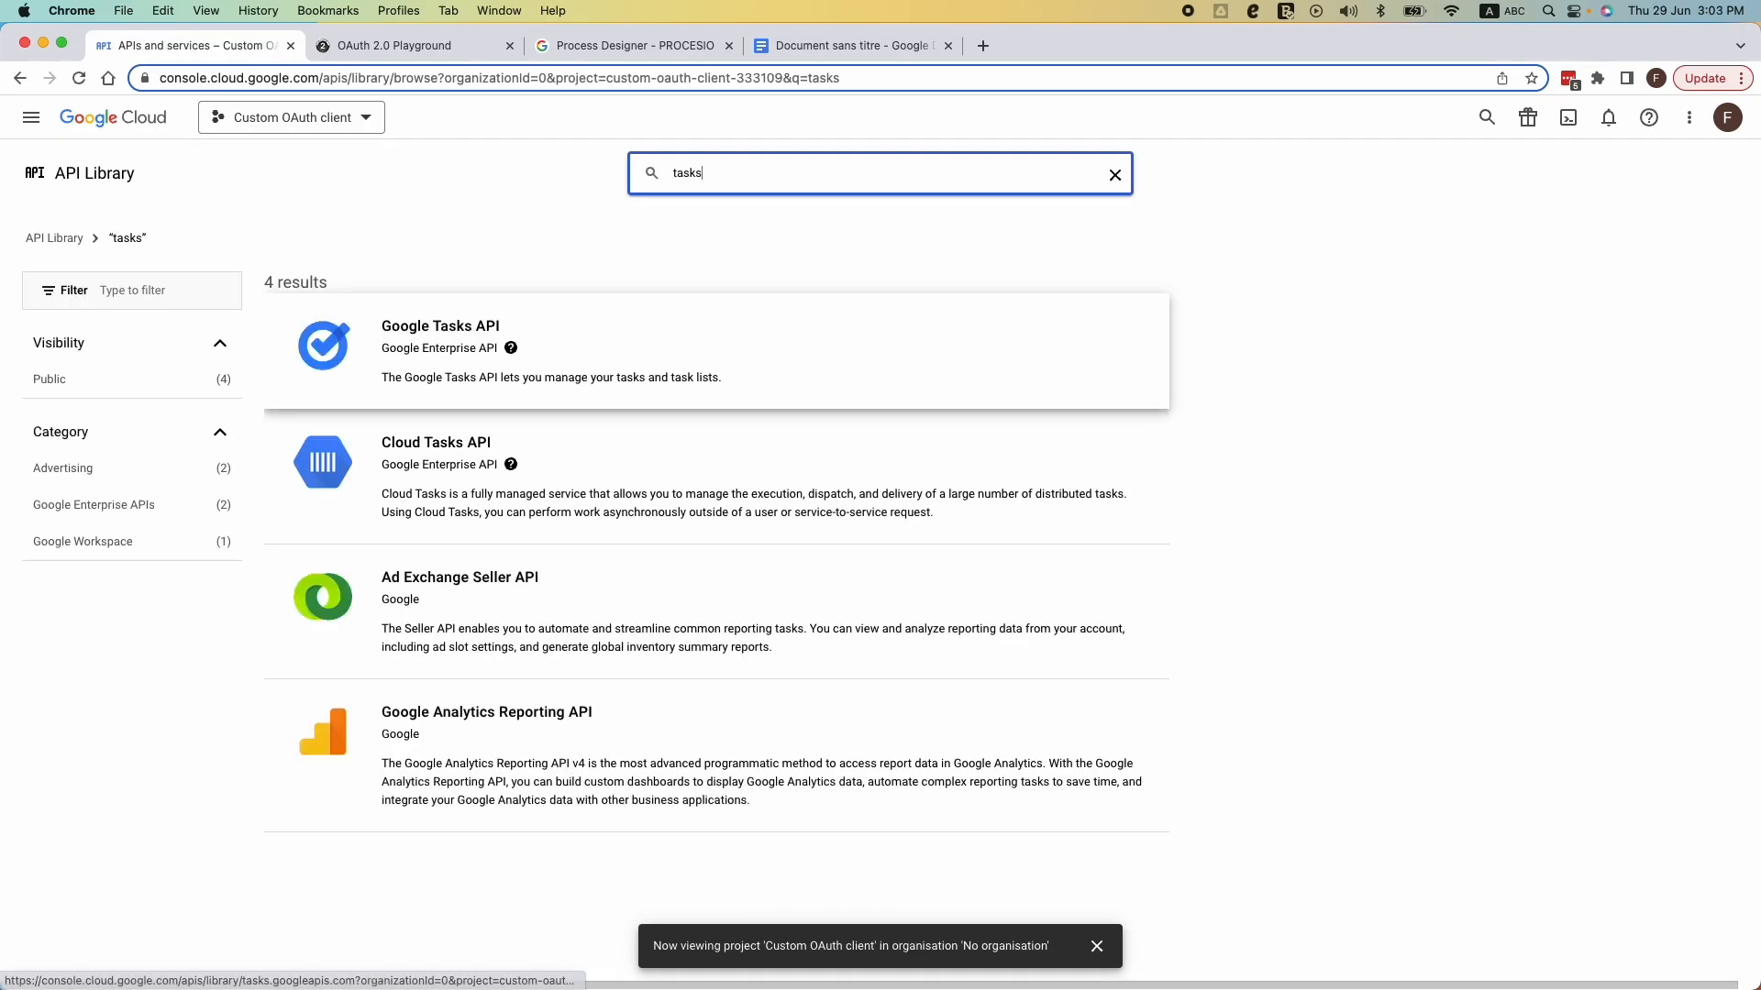
click(442, 353)
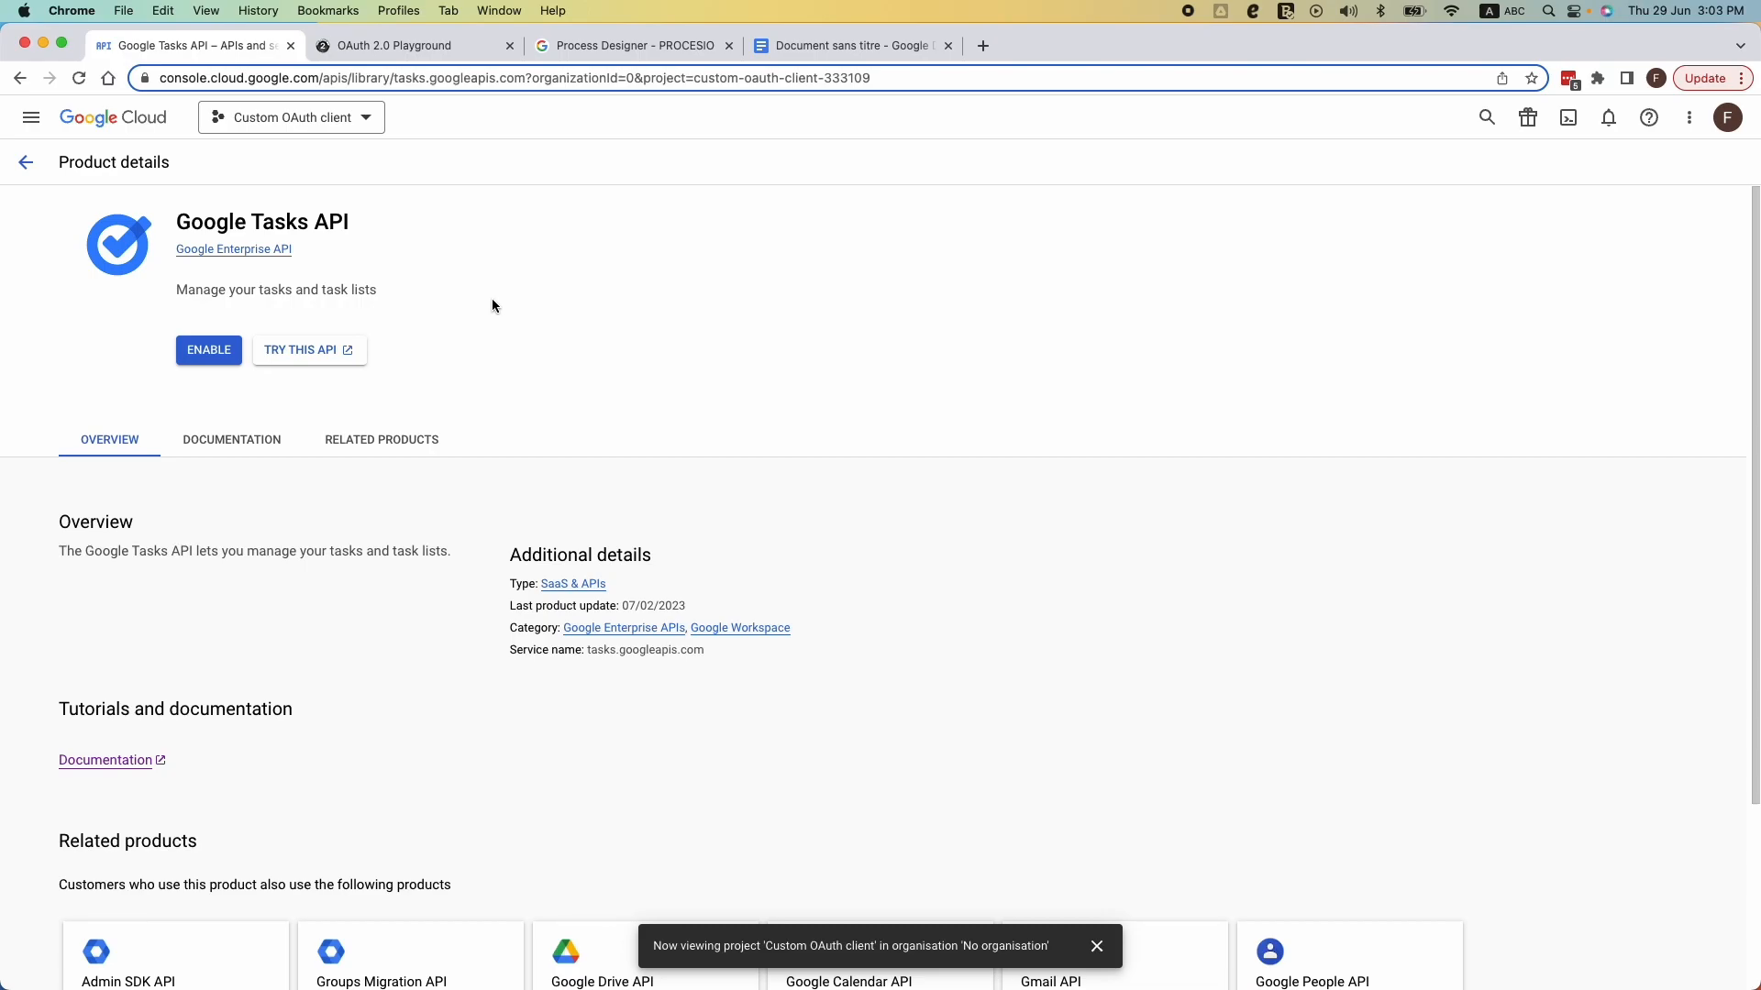
click(202, 353)
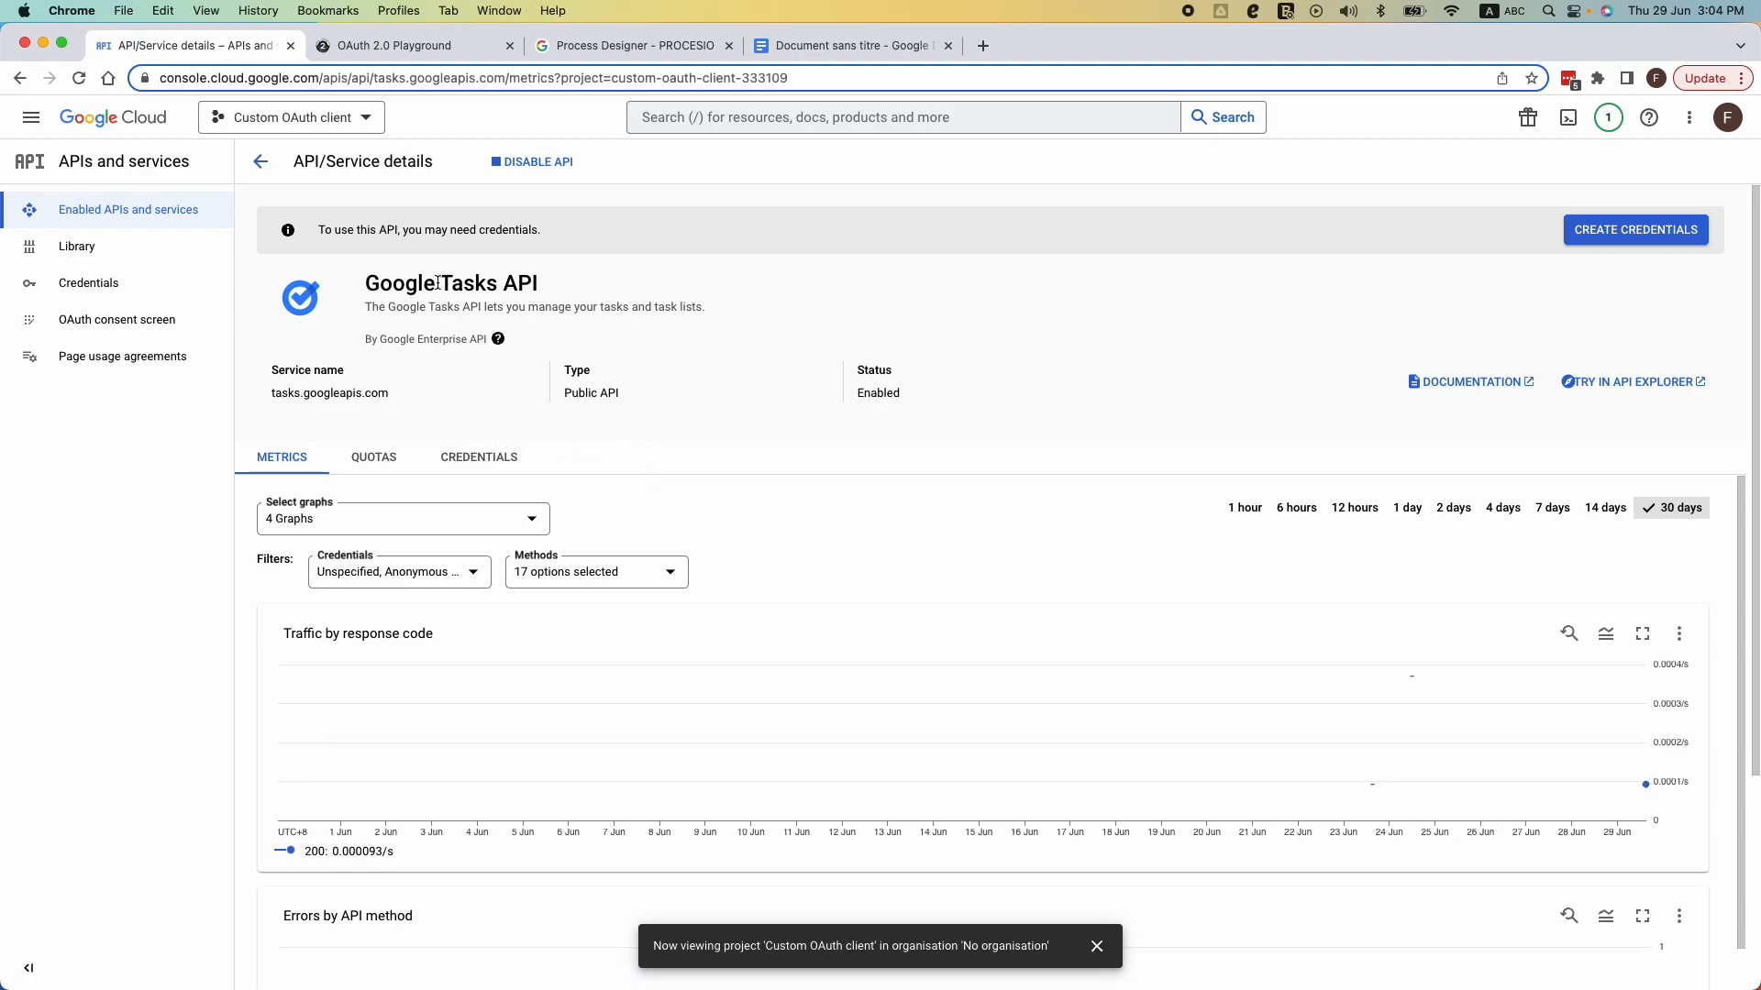
- Start a new OAuth client ID for the Google Tasks API with application type Web application and name Procesio
click(472, 461)
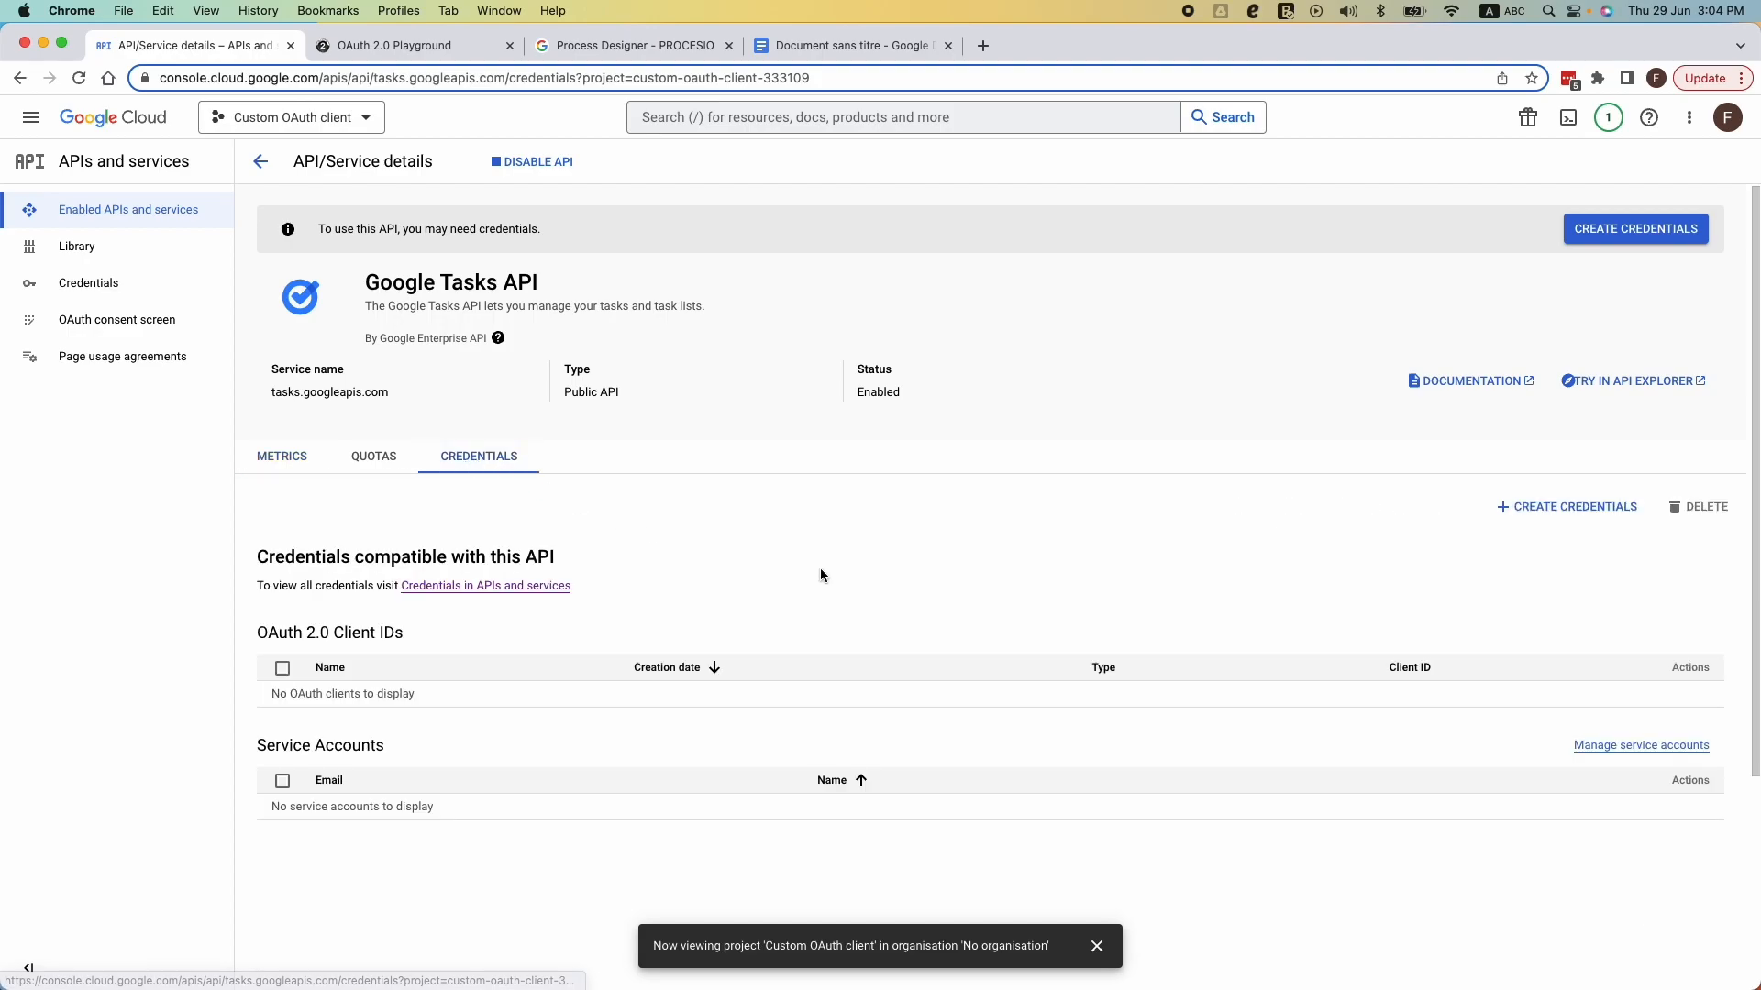
scroll(820, 569, down, 2)
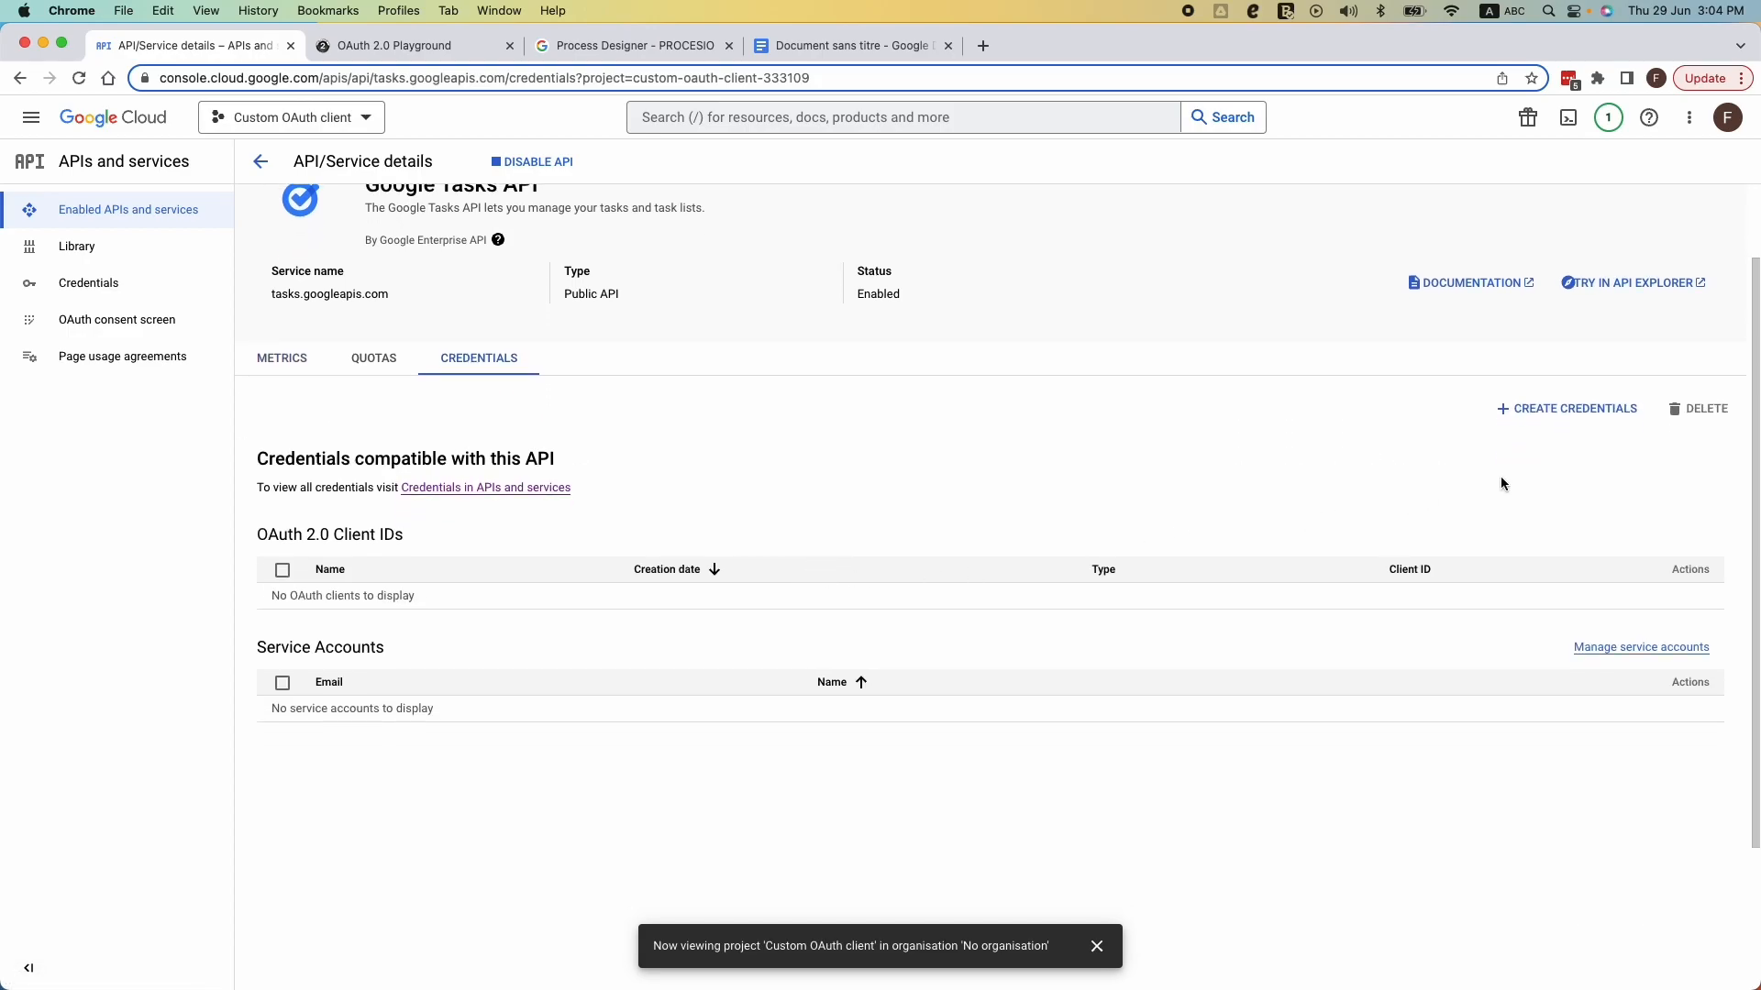
click(1550, 415)
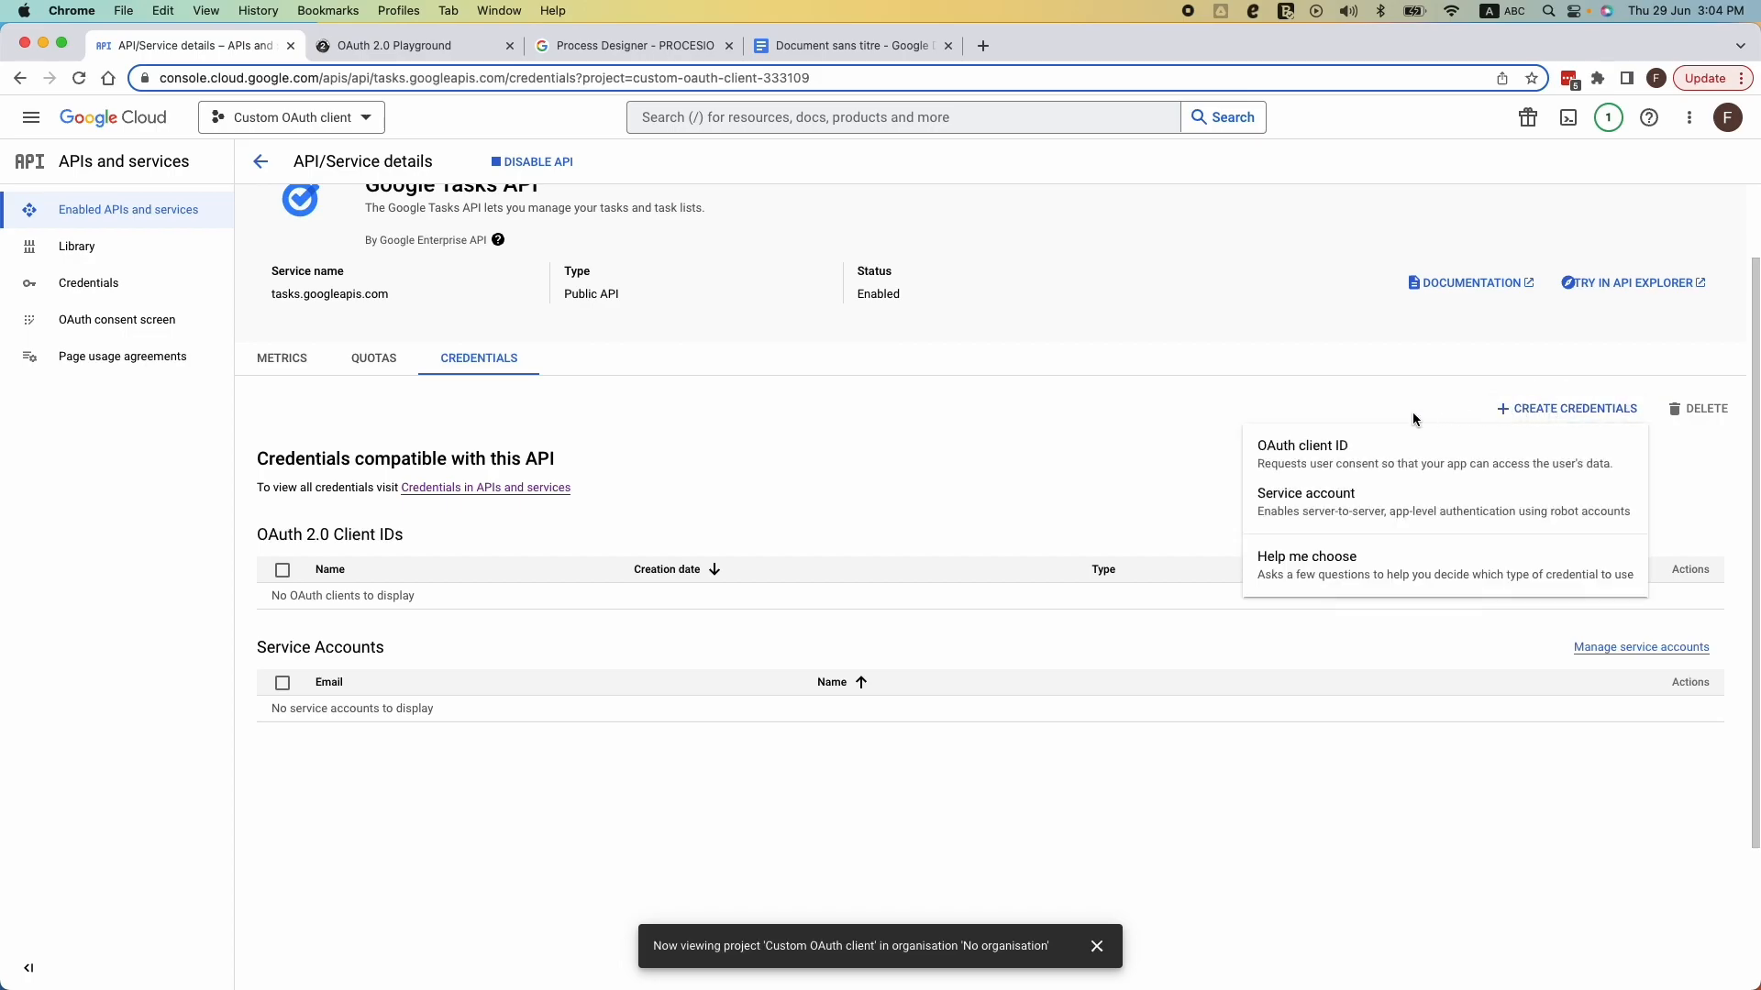
click(1334, 463)
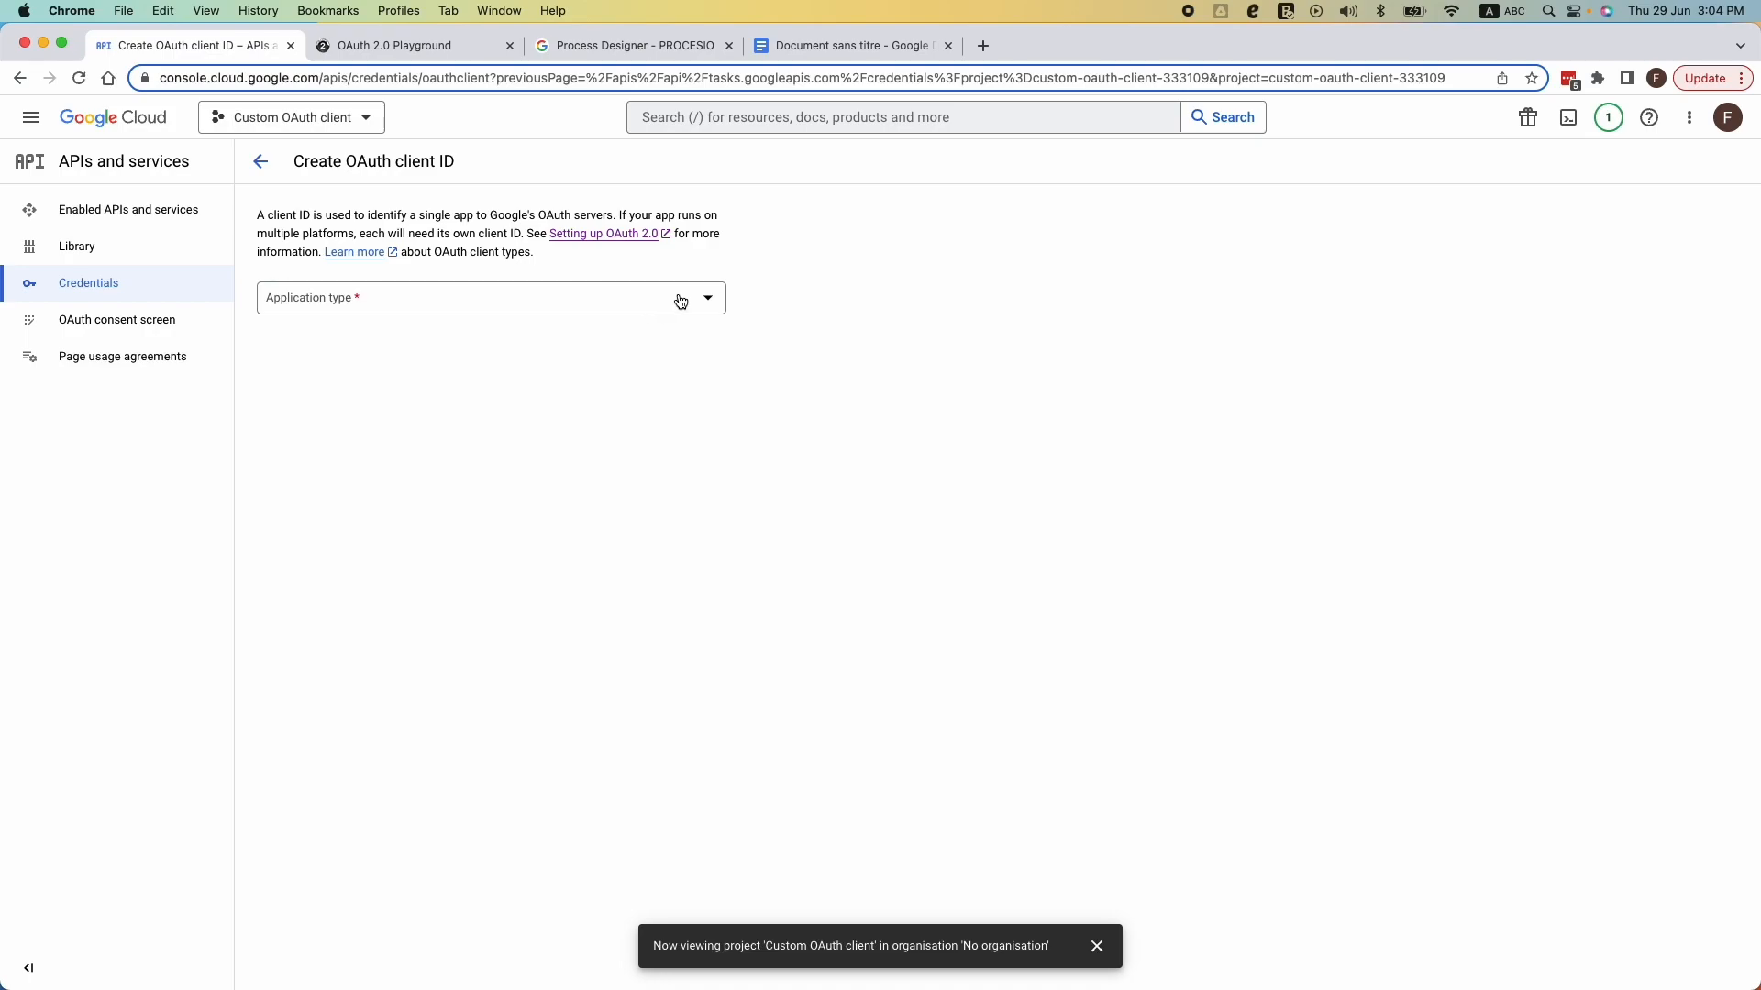
click(569, 306)
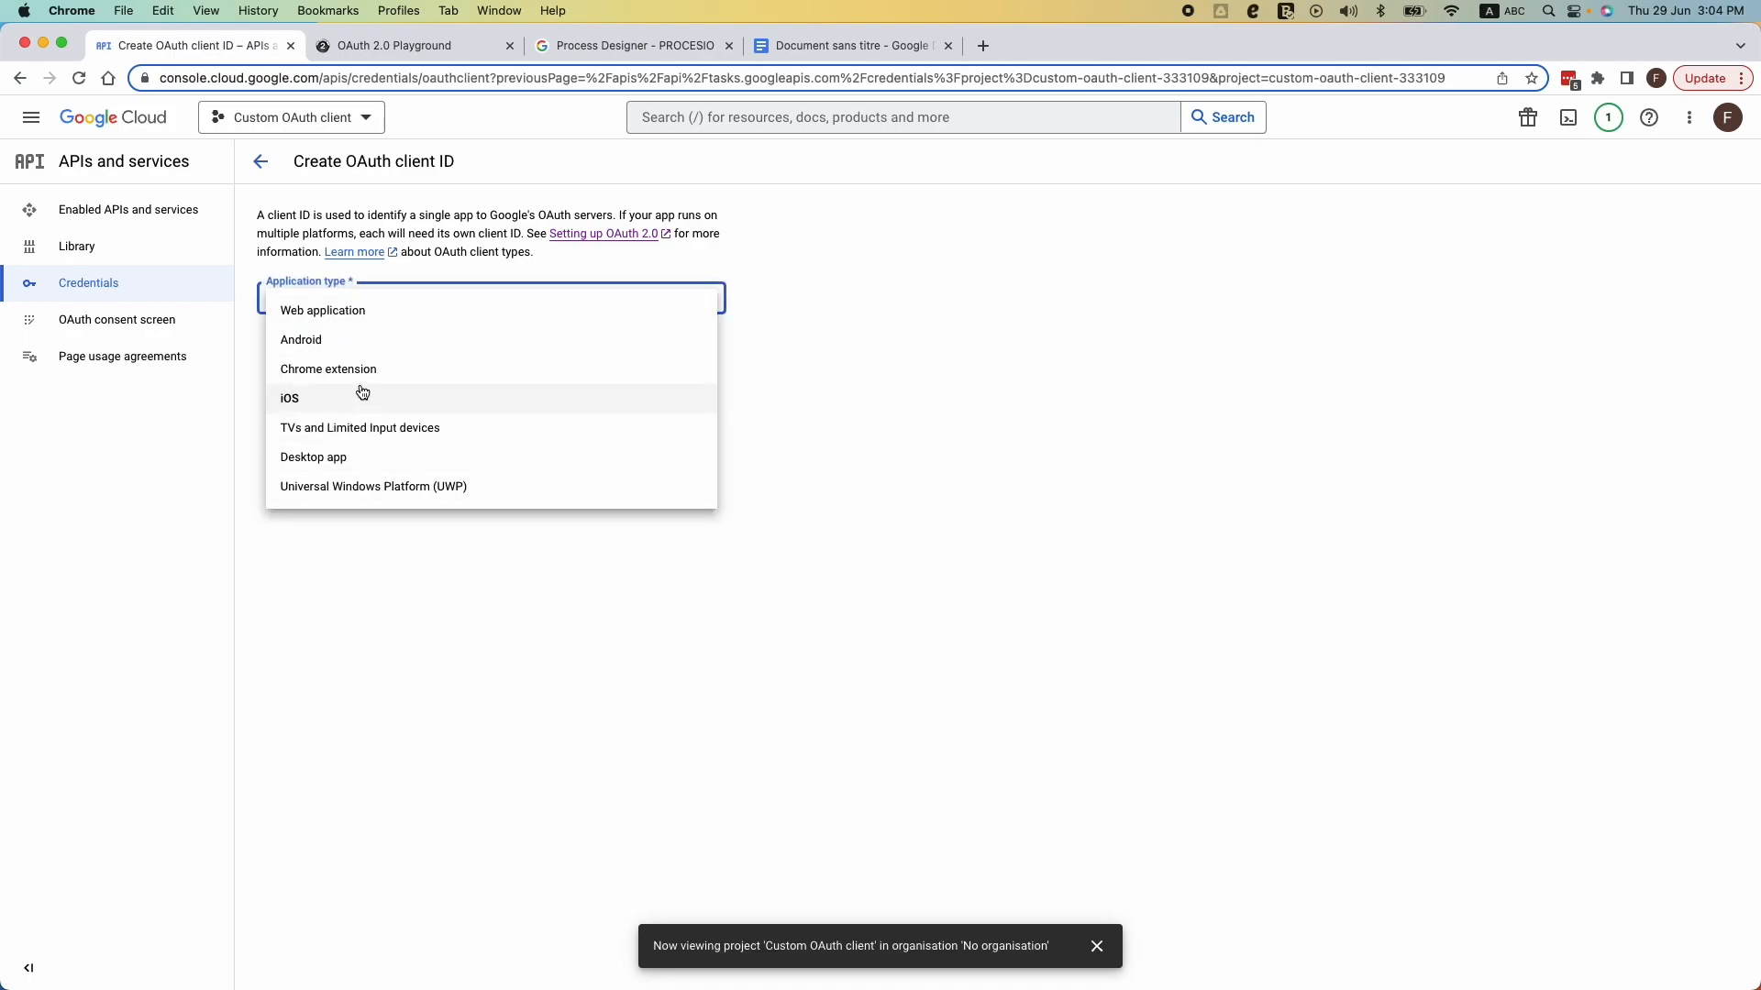
click(352, 318)
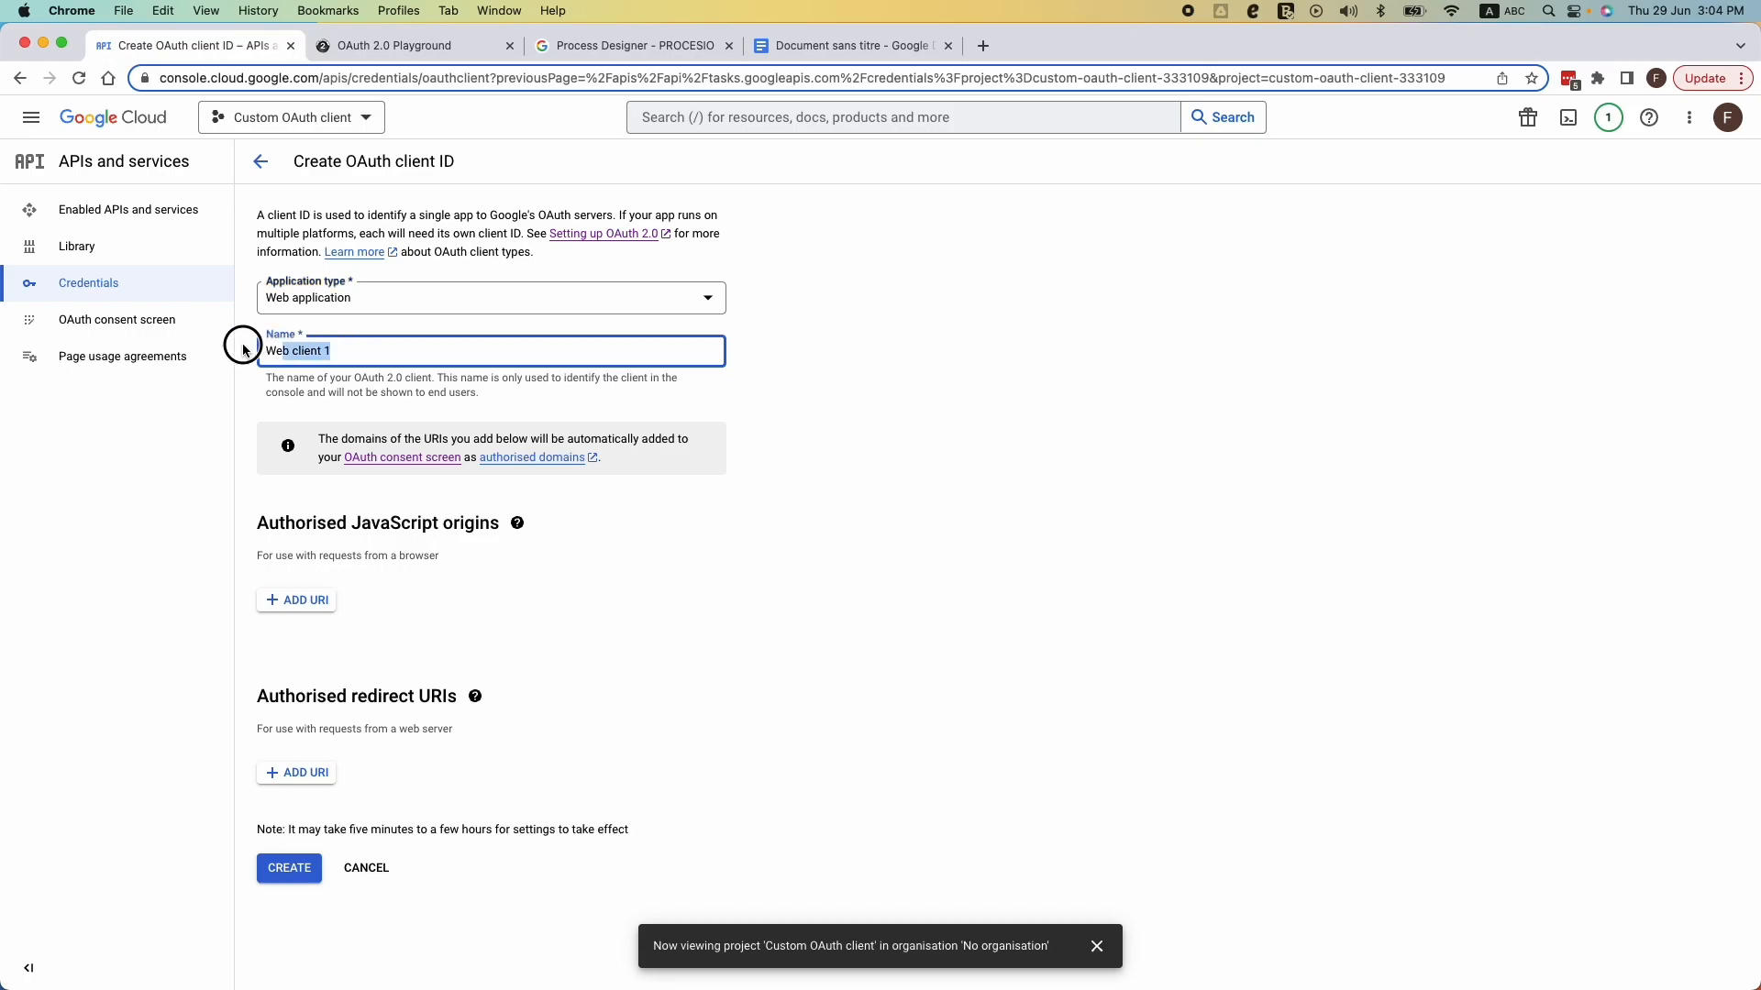
text(Procesio)
mouse_move(473, 703)
- Switch to the PROCESIO Process Designer and start a new credential named Google Tasks API of type REST API
click(642, 48)
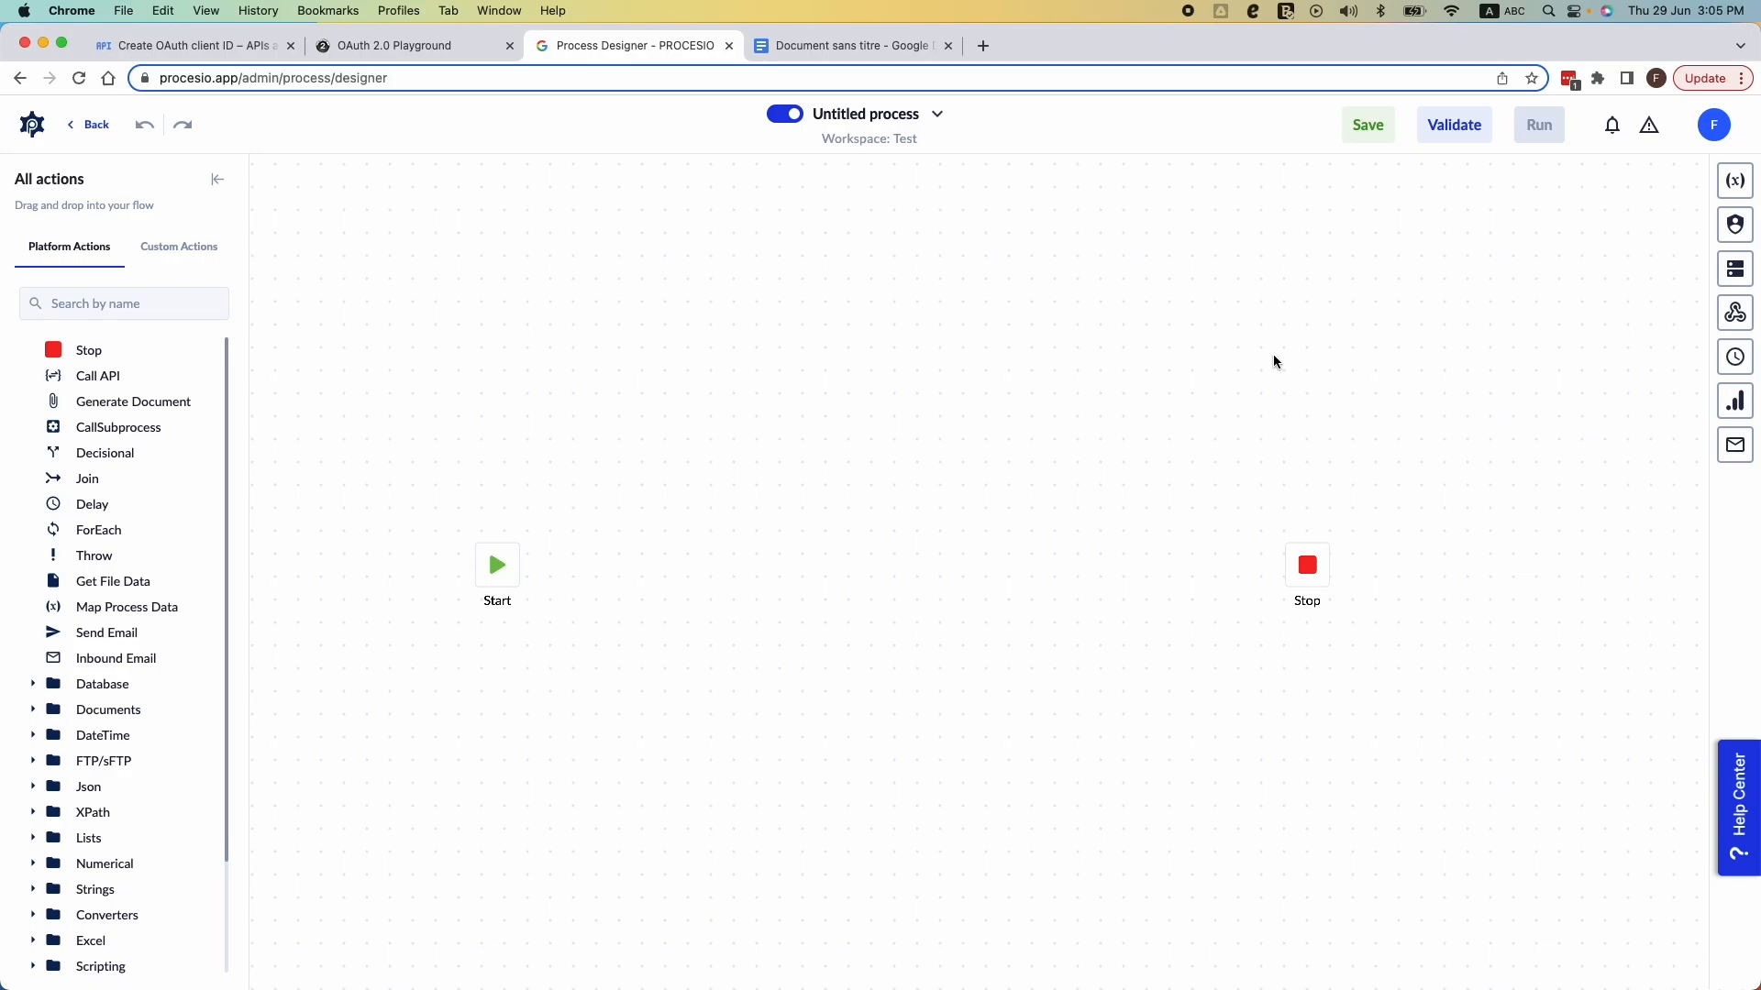
click(1732, 225)
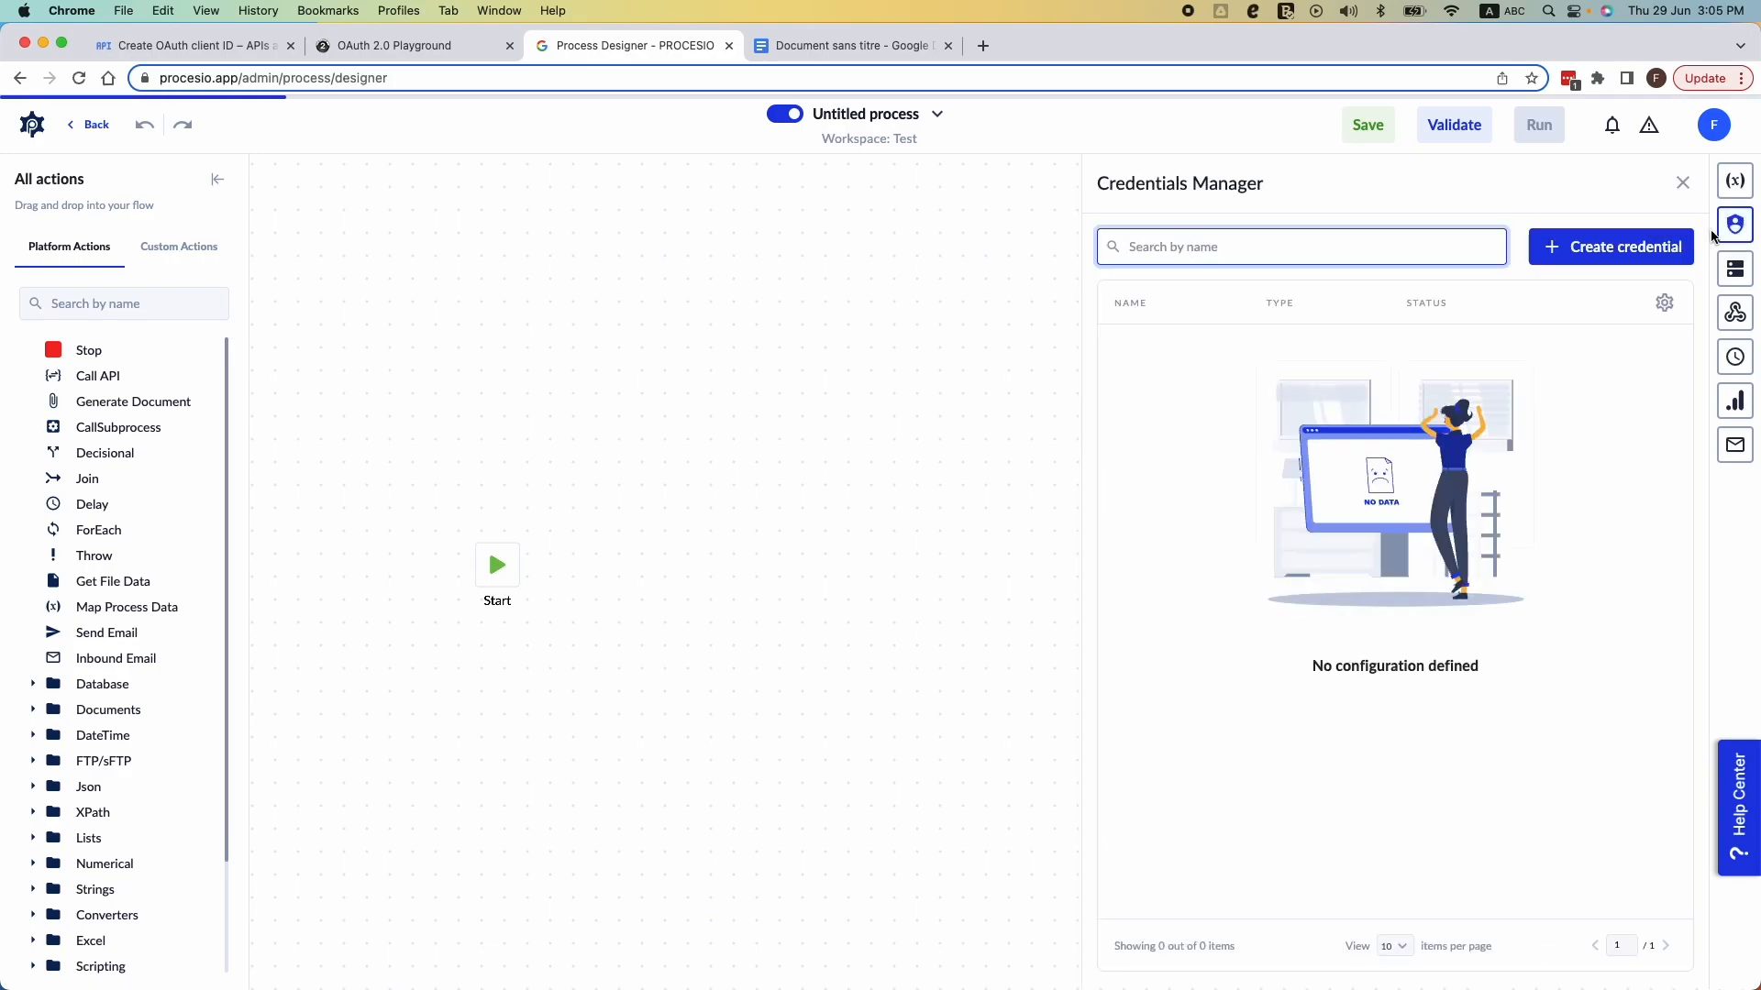
click(1616, 246)
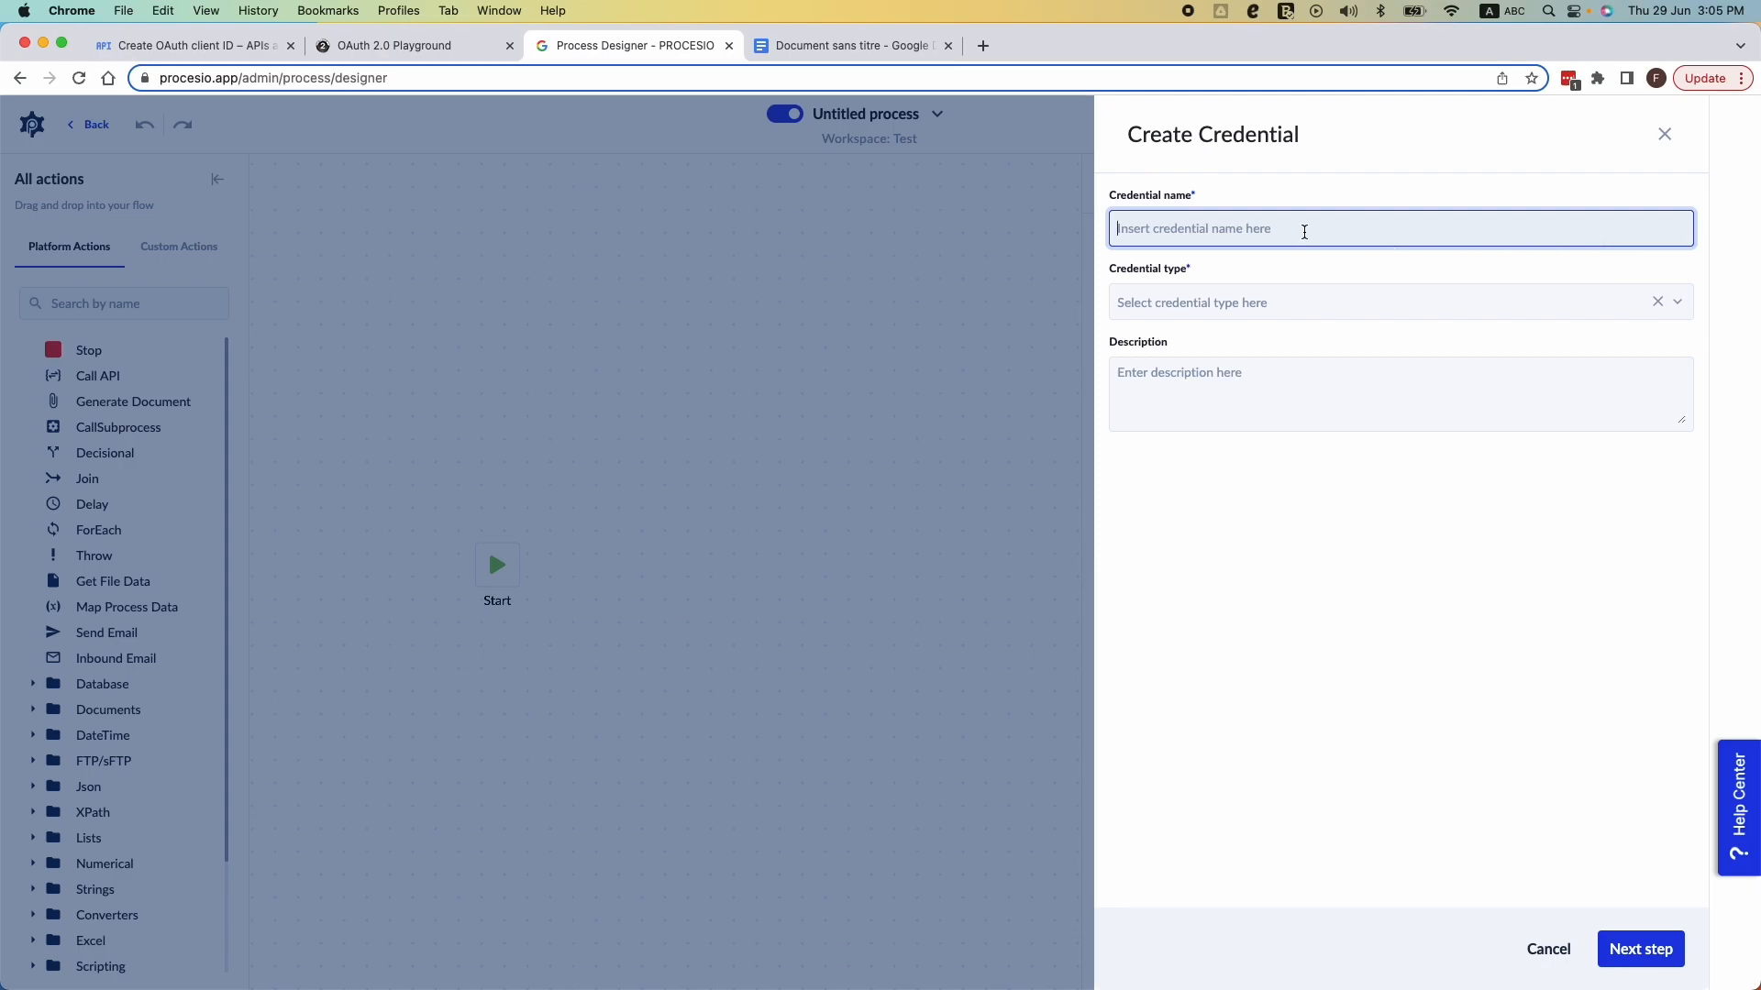
text(Go)
click(1246, 299)
click(1193, 361)
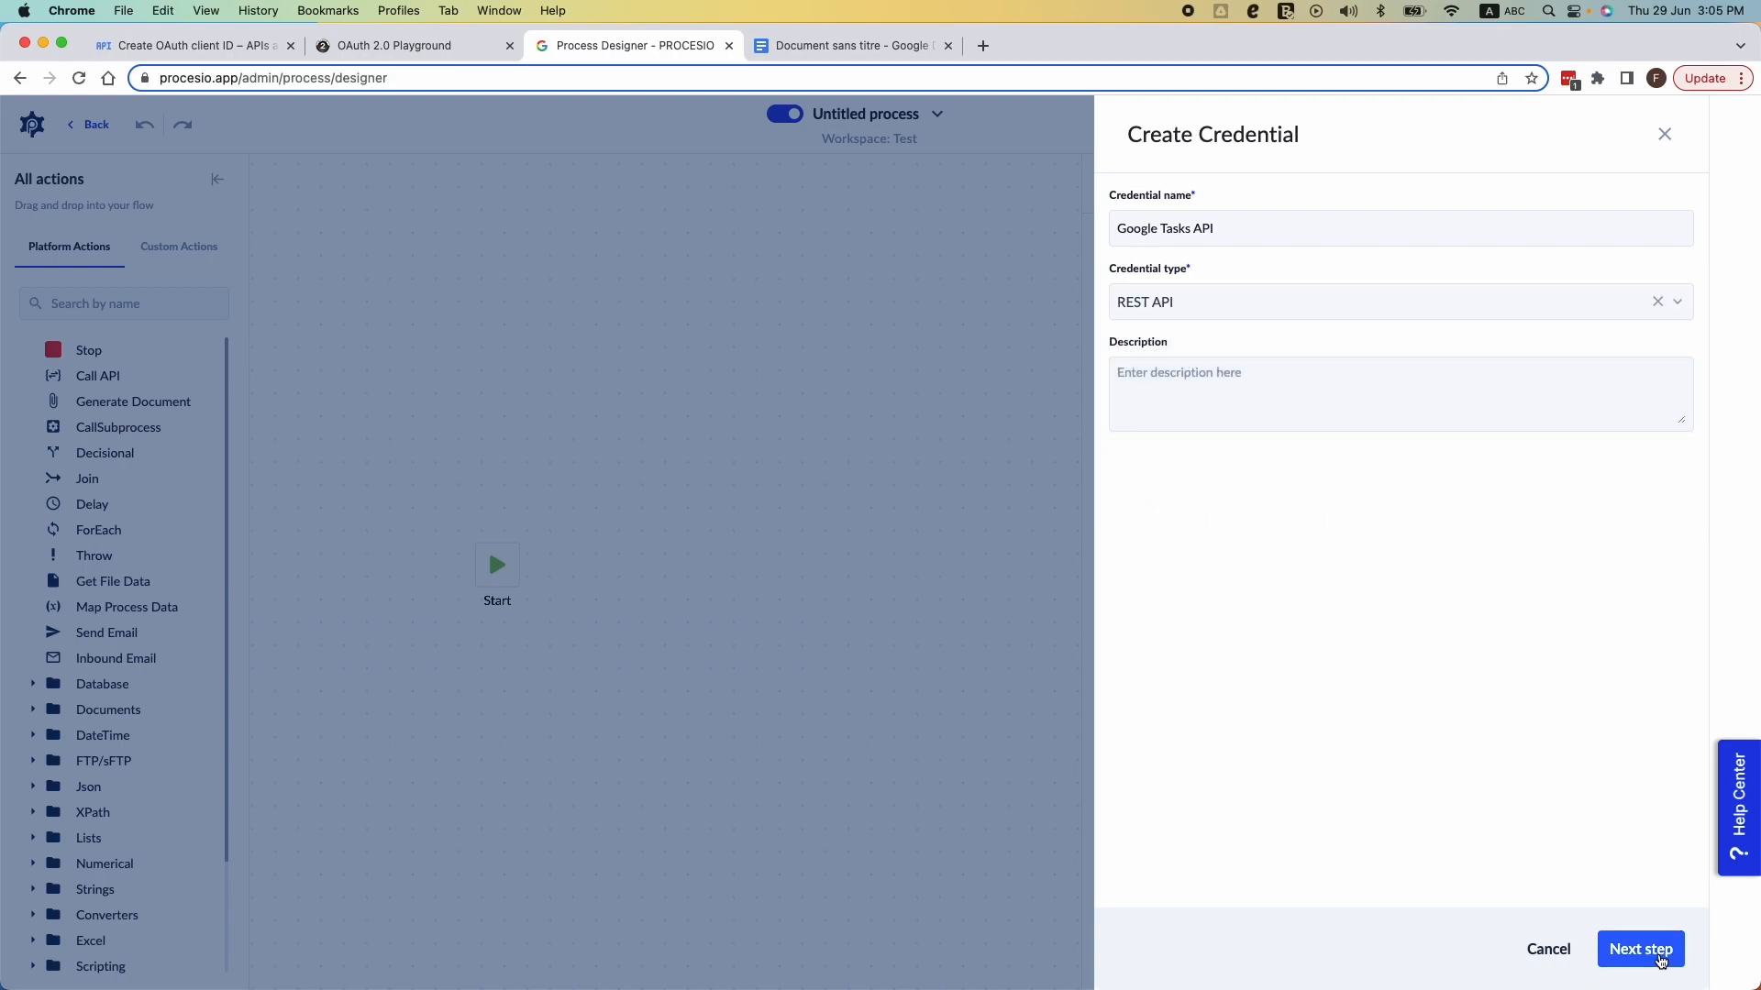
click(1651, 950)
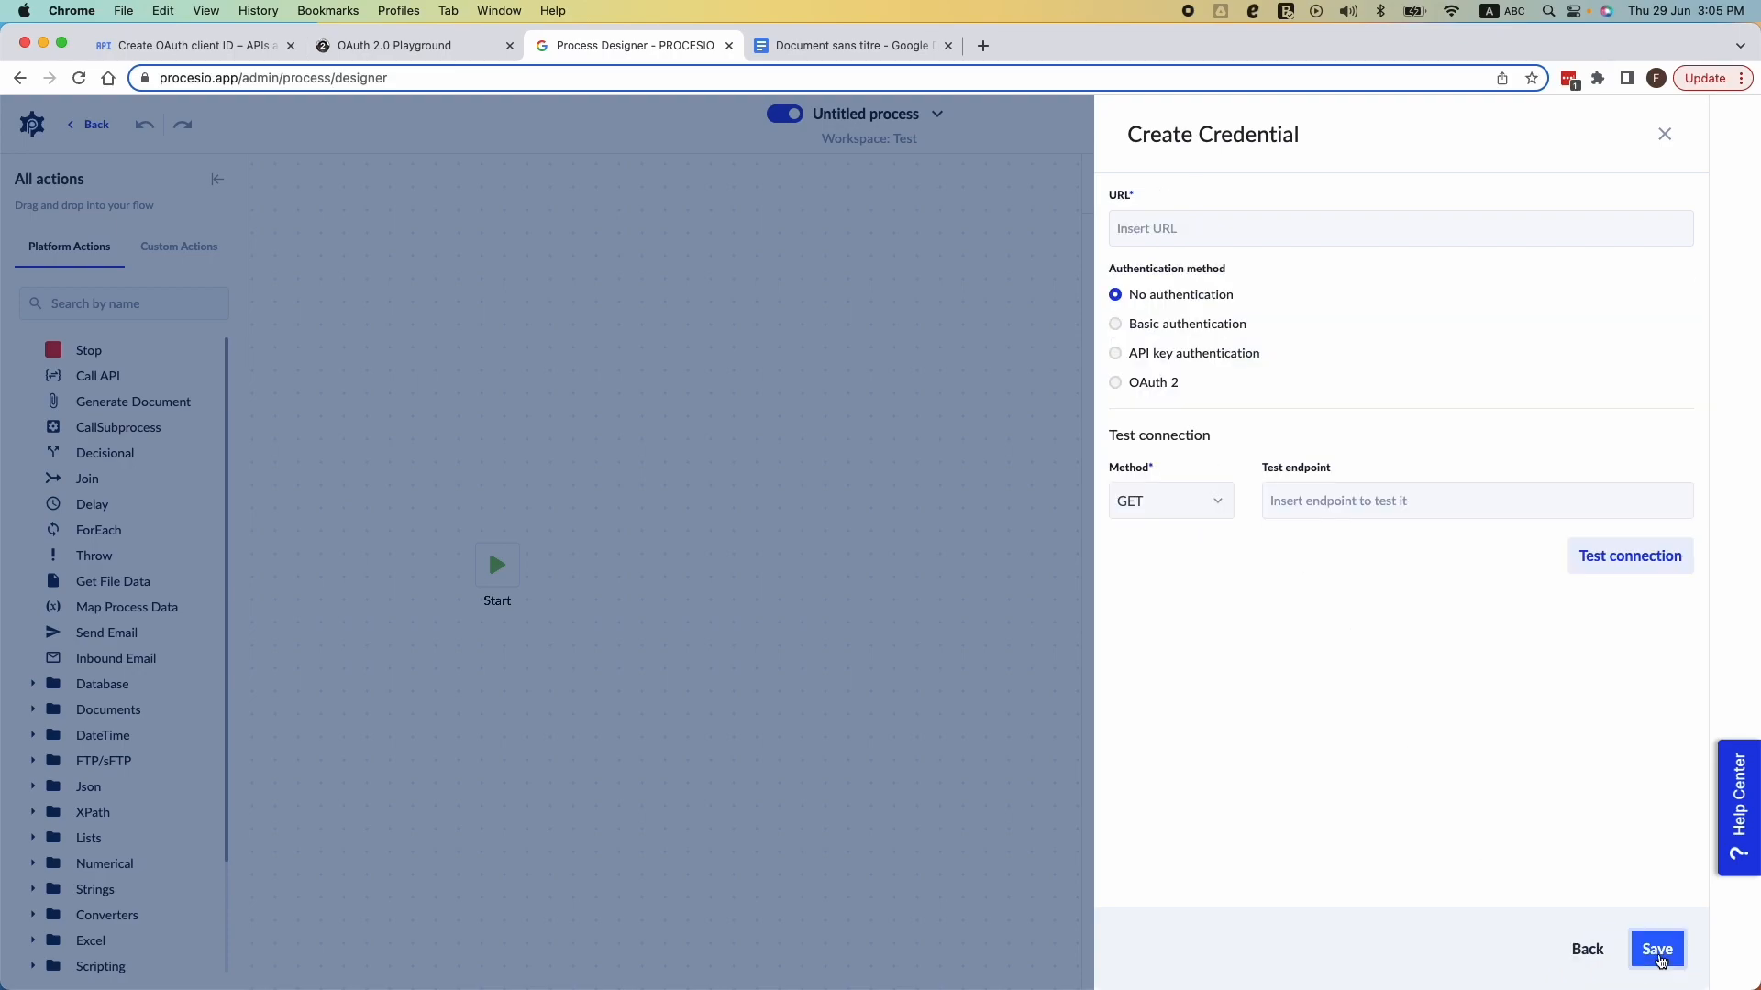
- Set the credential's authentication method to OAuth 2 and copy its OAuth redirect URL
click(1115, 384)
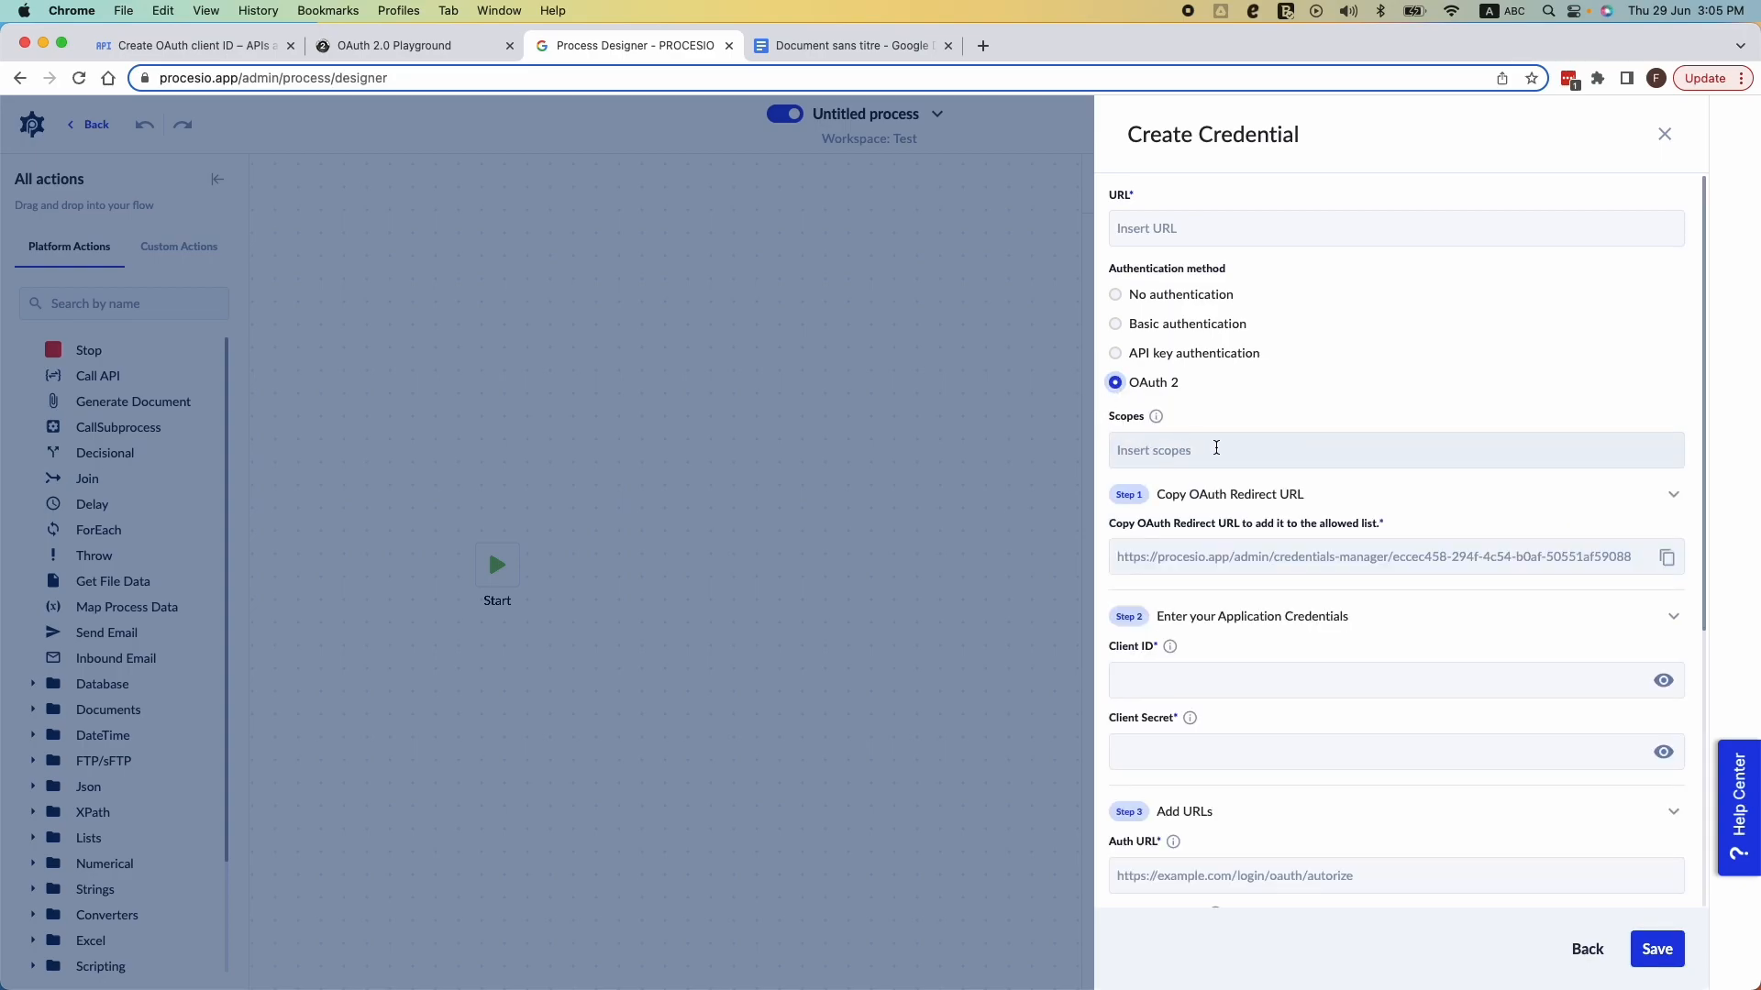
scroll(1222, 648, down, 1)
scroll(1224, 651, up, 1)
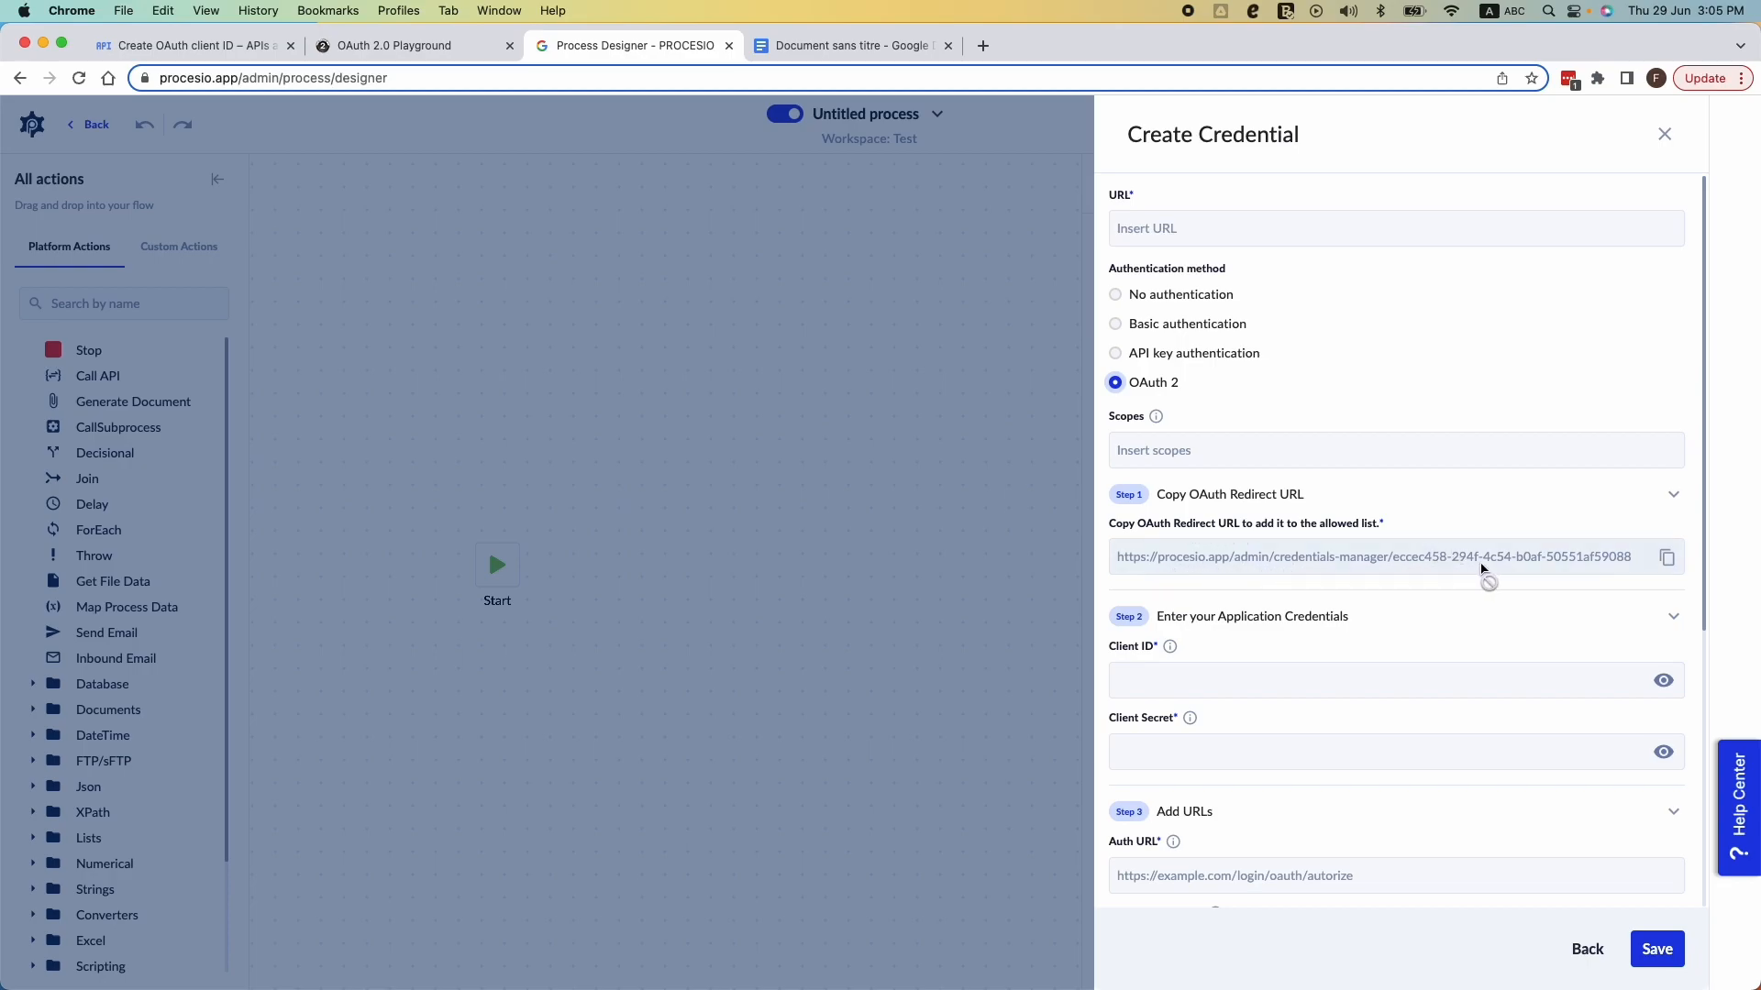
click(1667, 559)
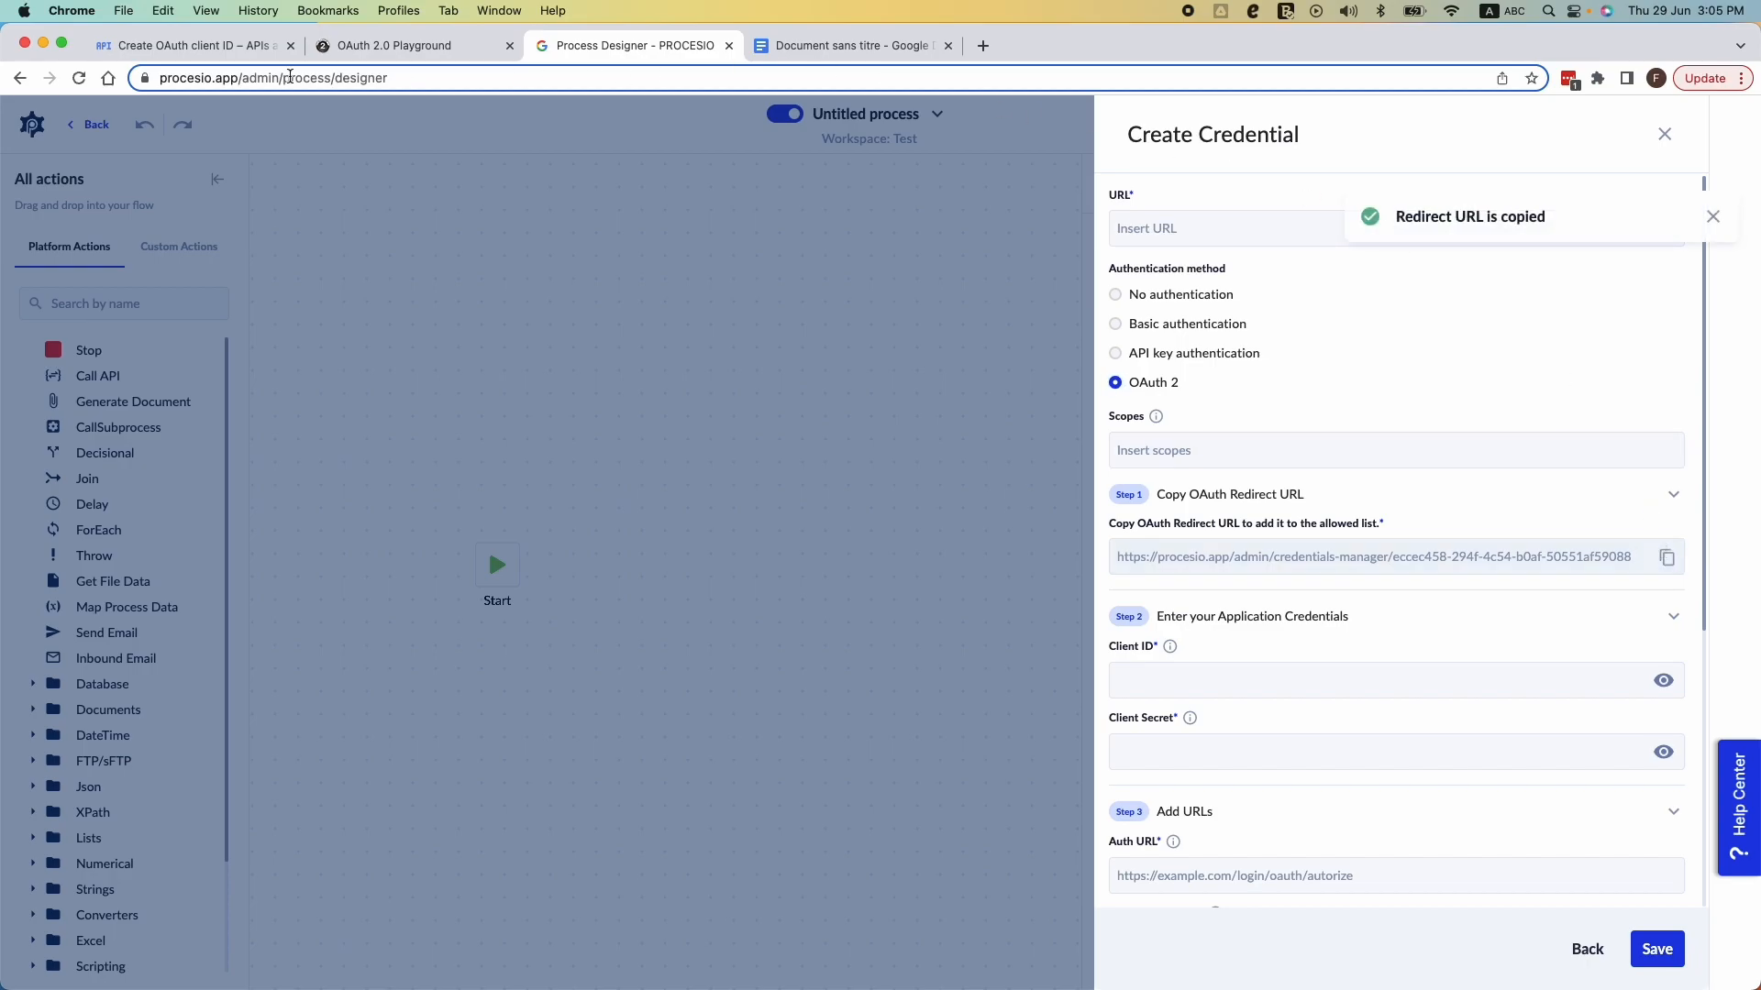
- Switch back to Google Cloud, add the copied URL as an authorised redirect URI, and create the OAuth client
click(183, 46)
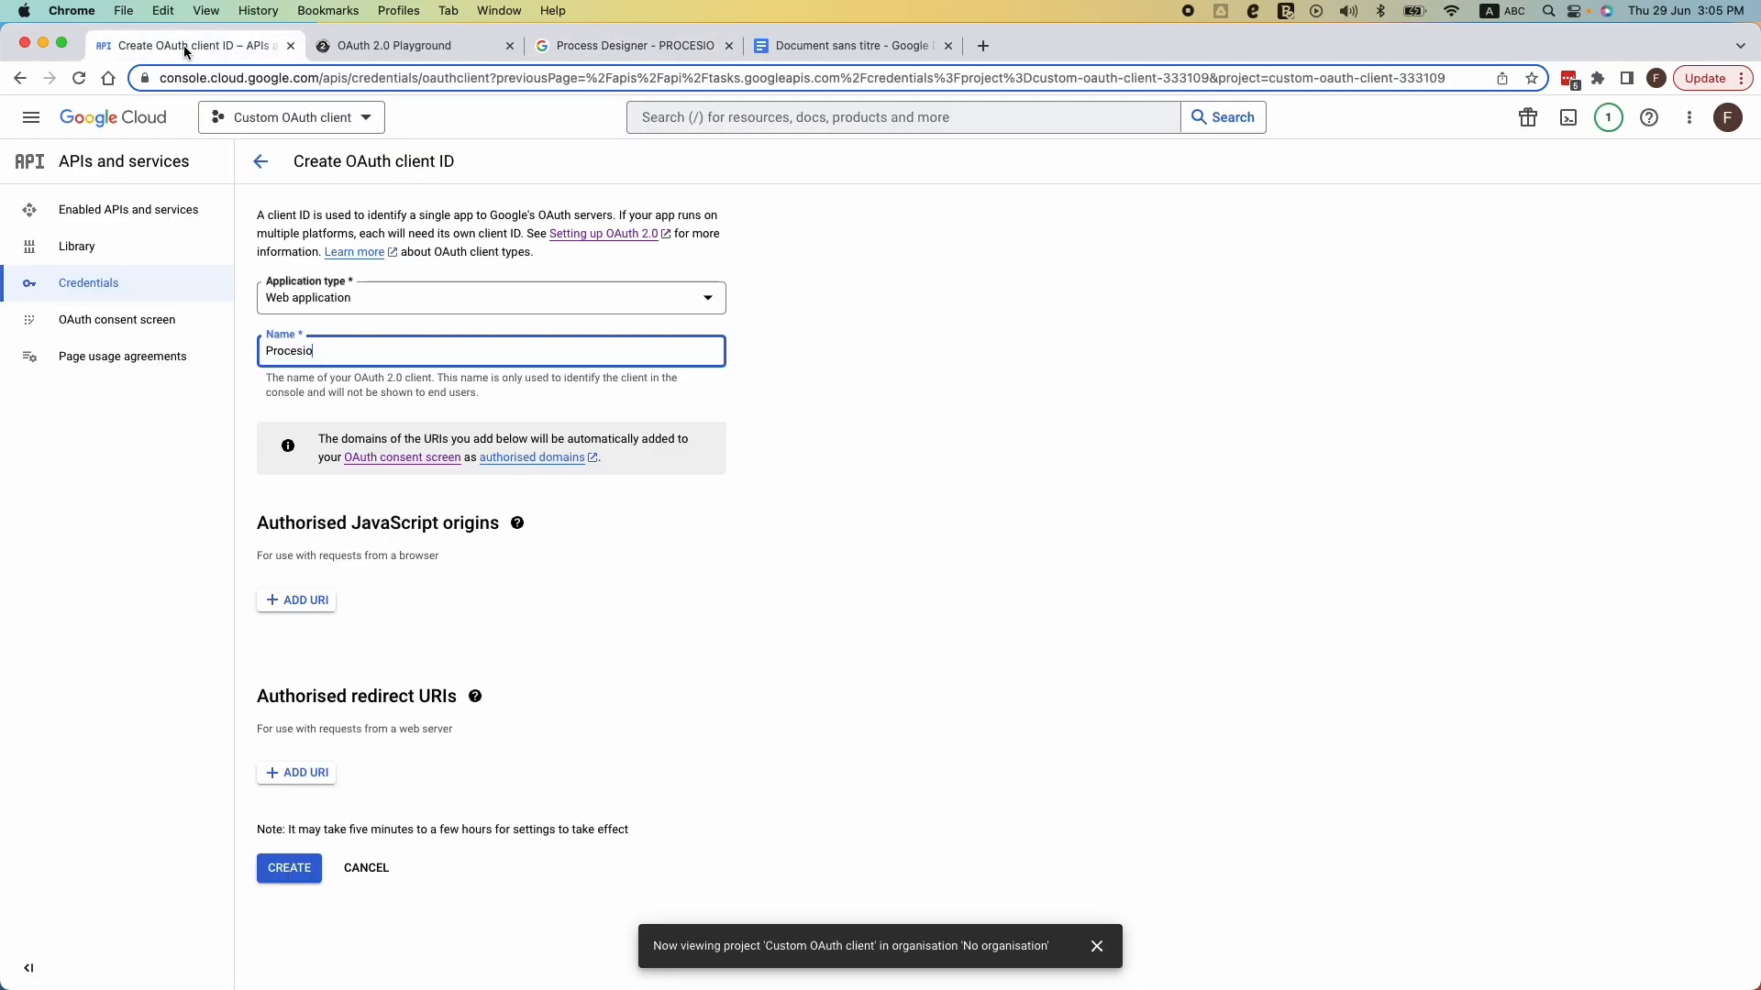
click(305, 773)
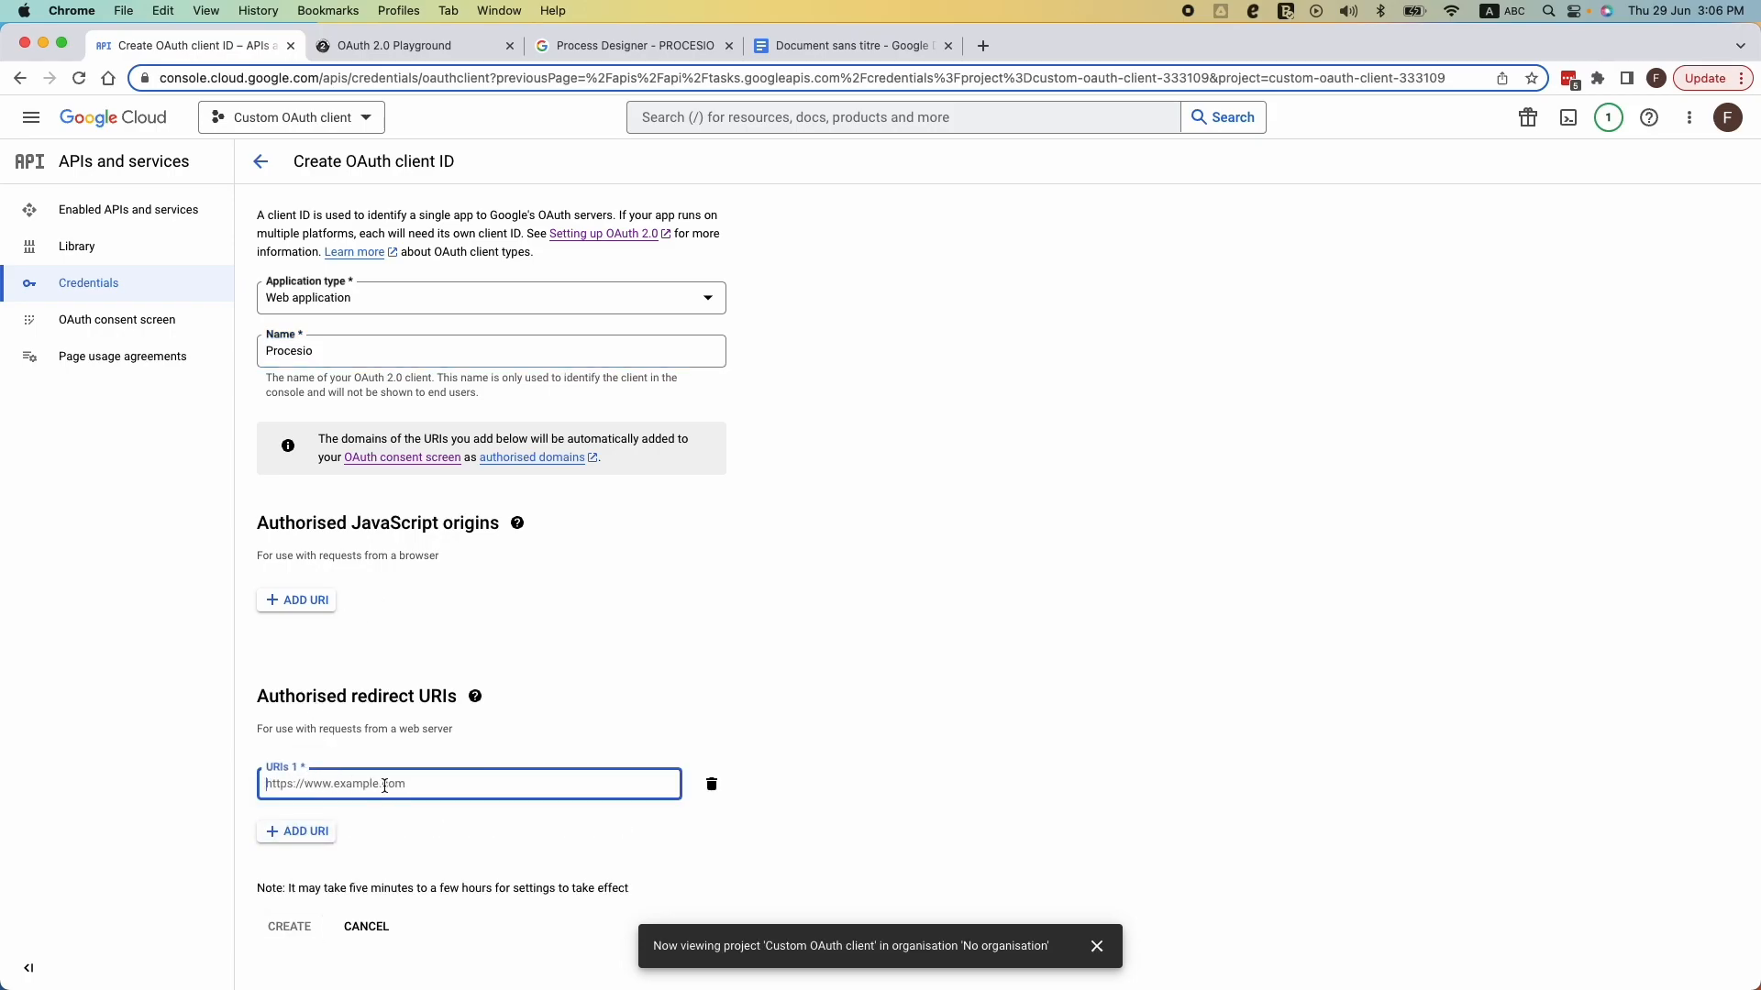
right_click(384, 785)
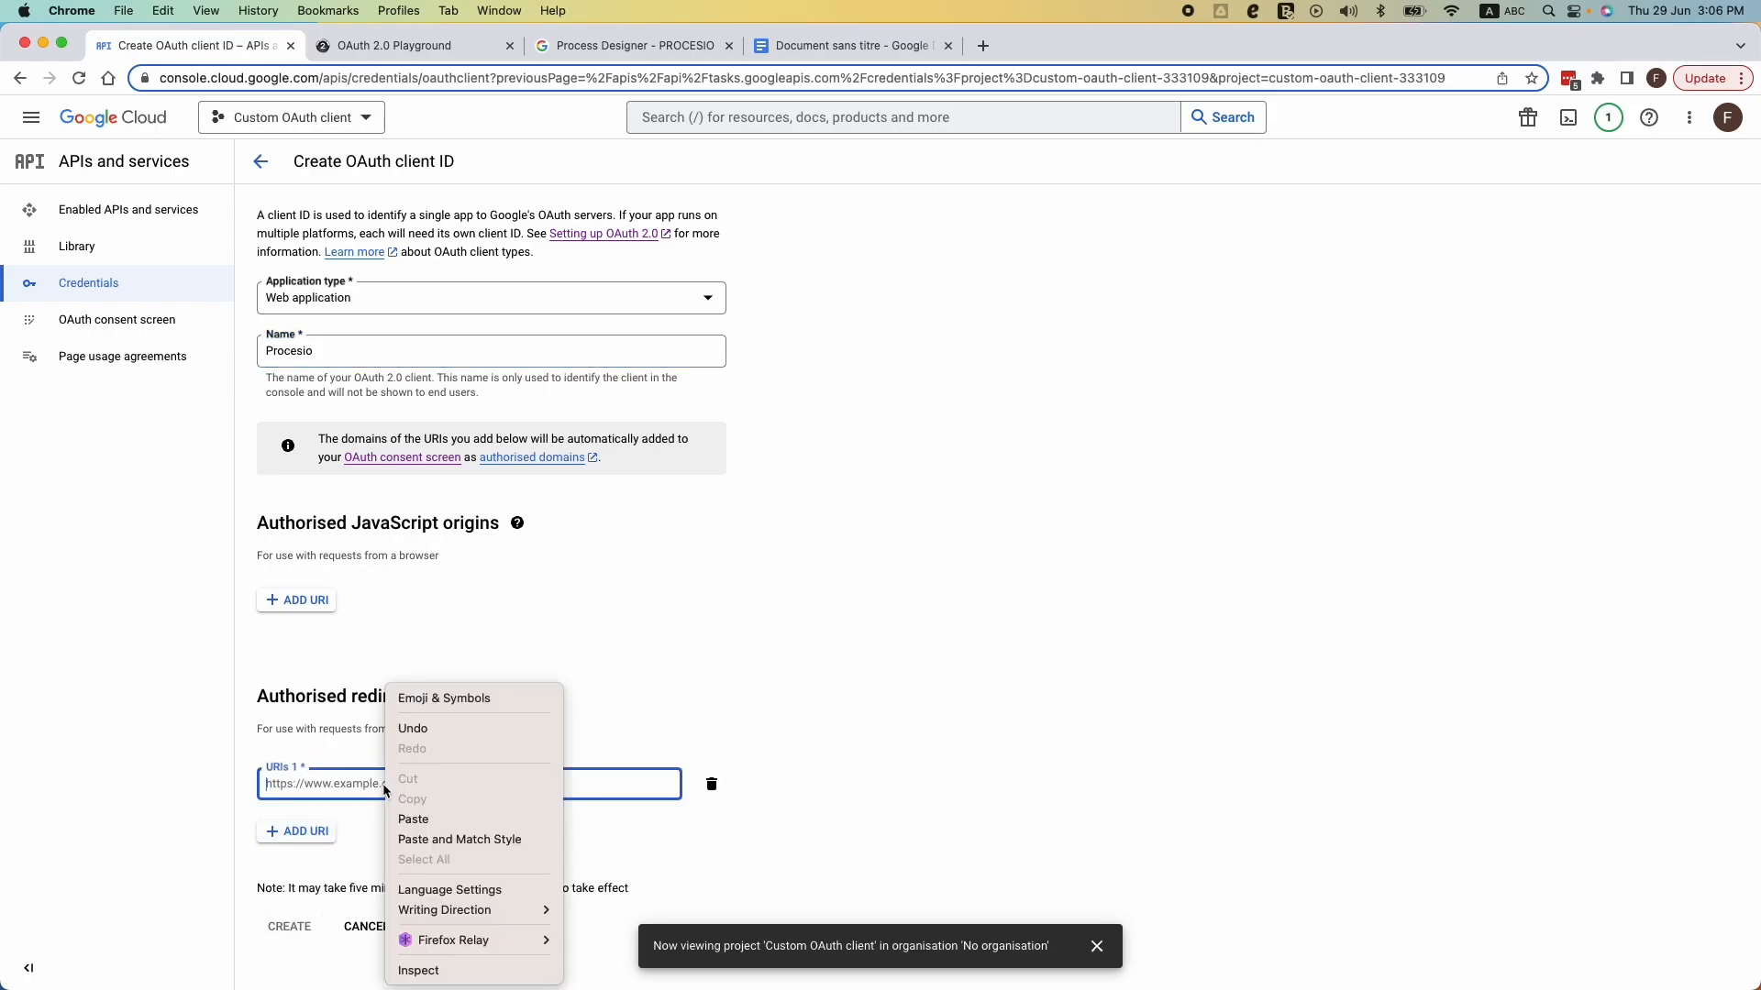
click(413, 819)
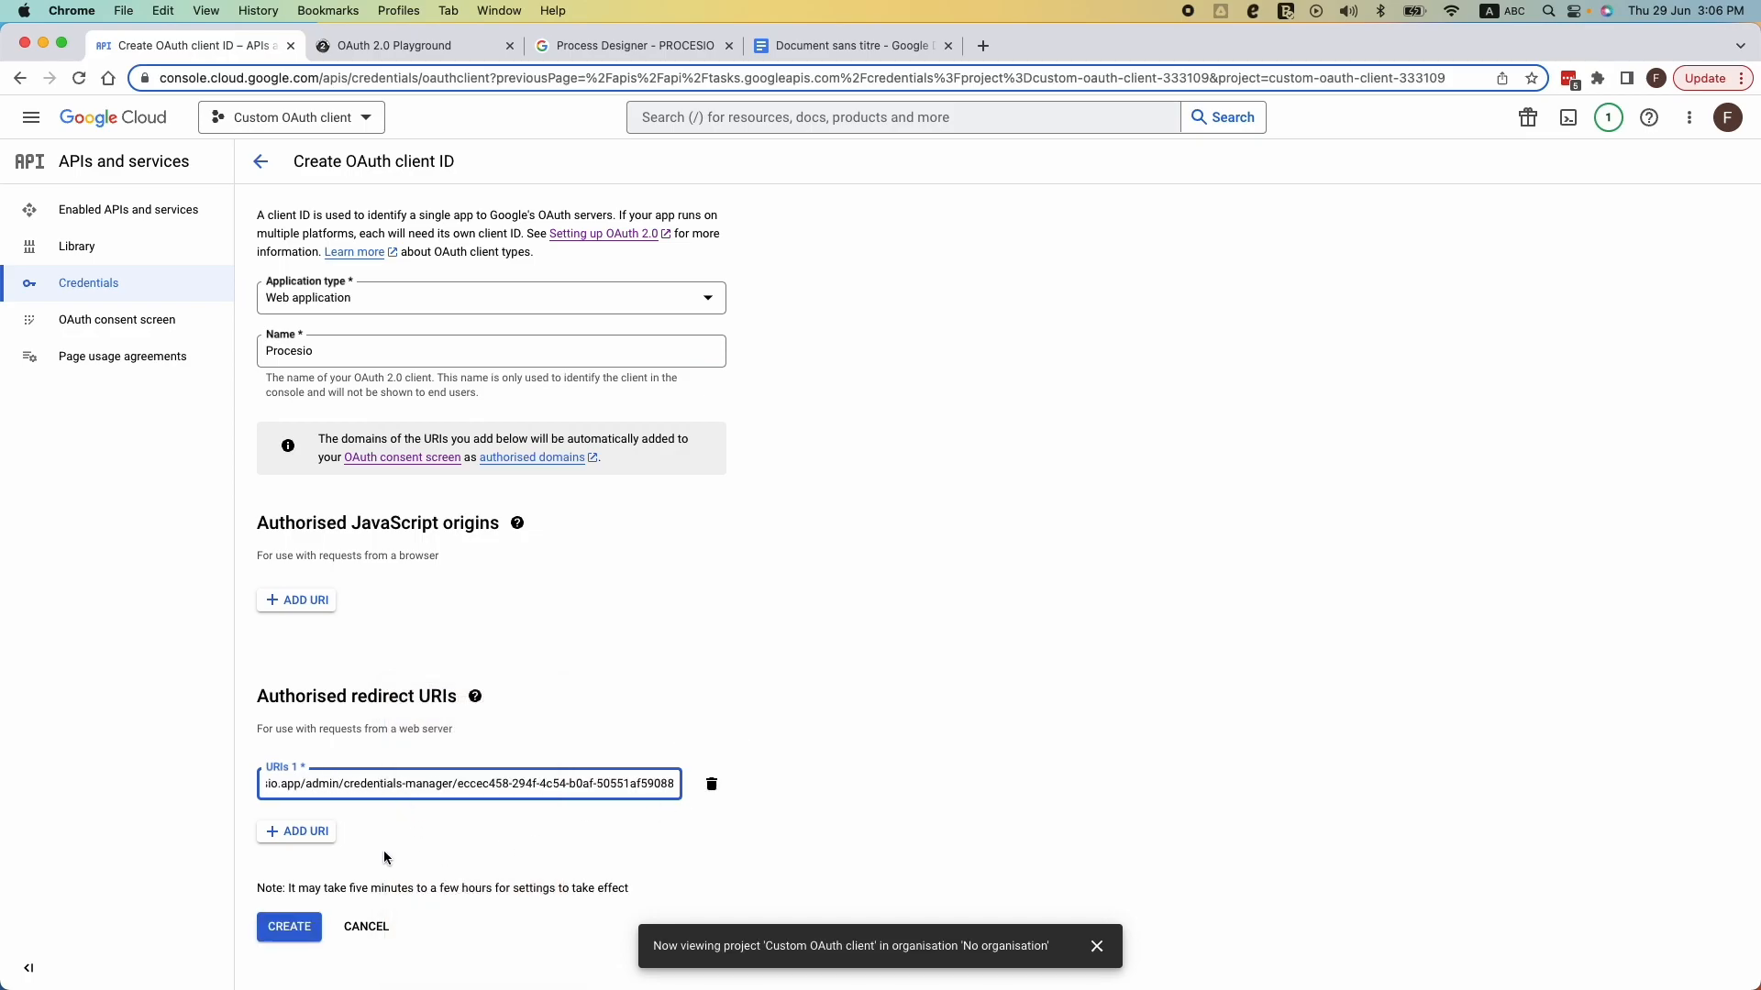
click(316, 928)
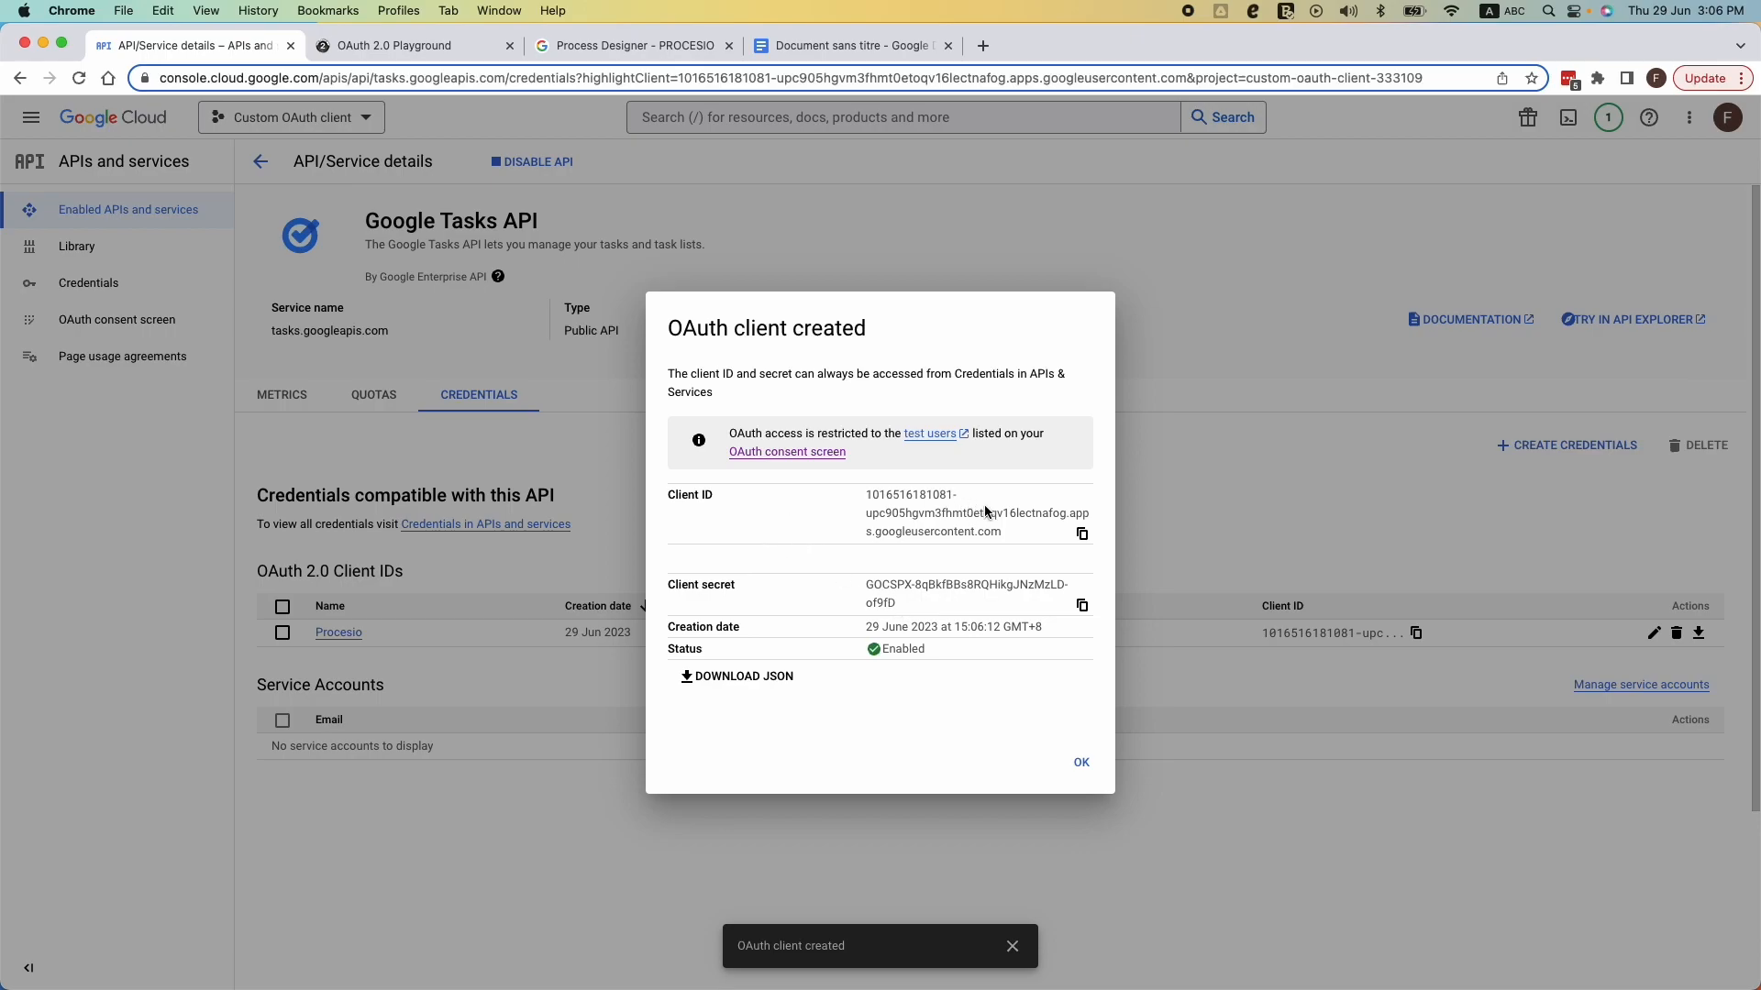
- Copy the new OAuth client's client ID and paste it into the Client ID field of the PROCESIO credential
click(1083, 536)
click(652, 46)
click(1203, 677)
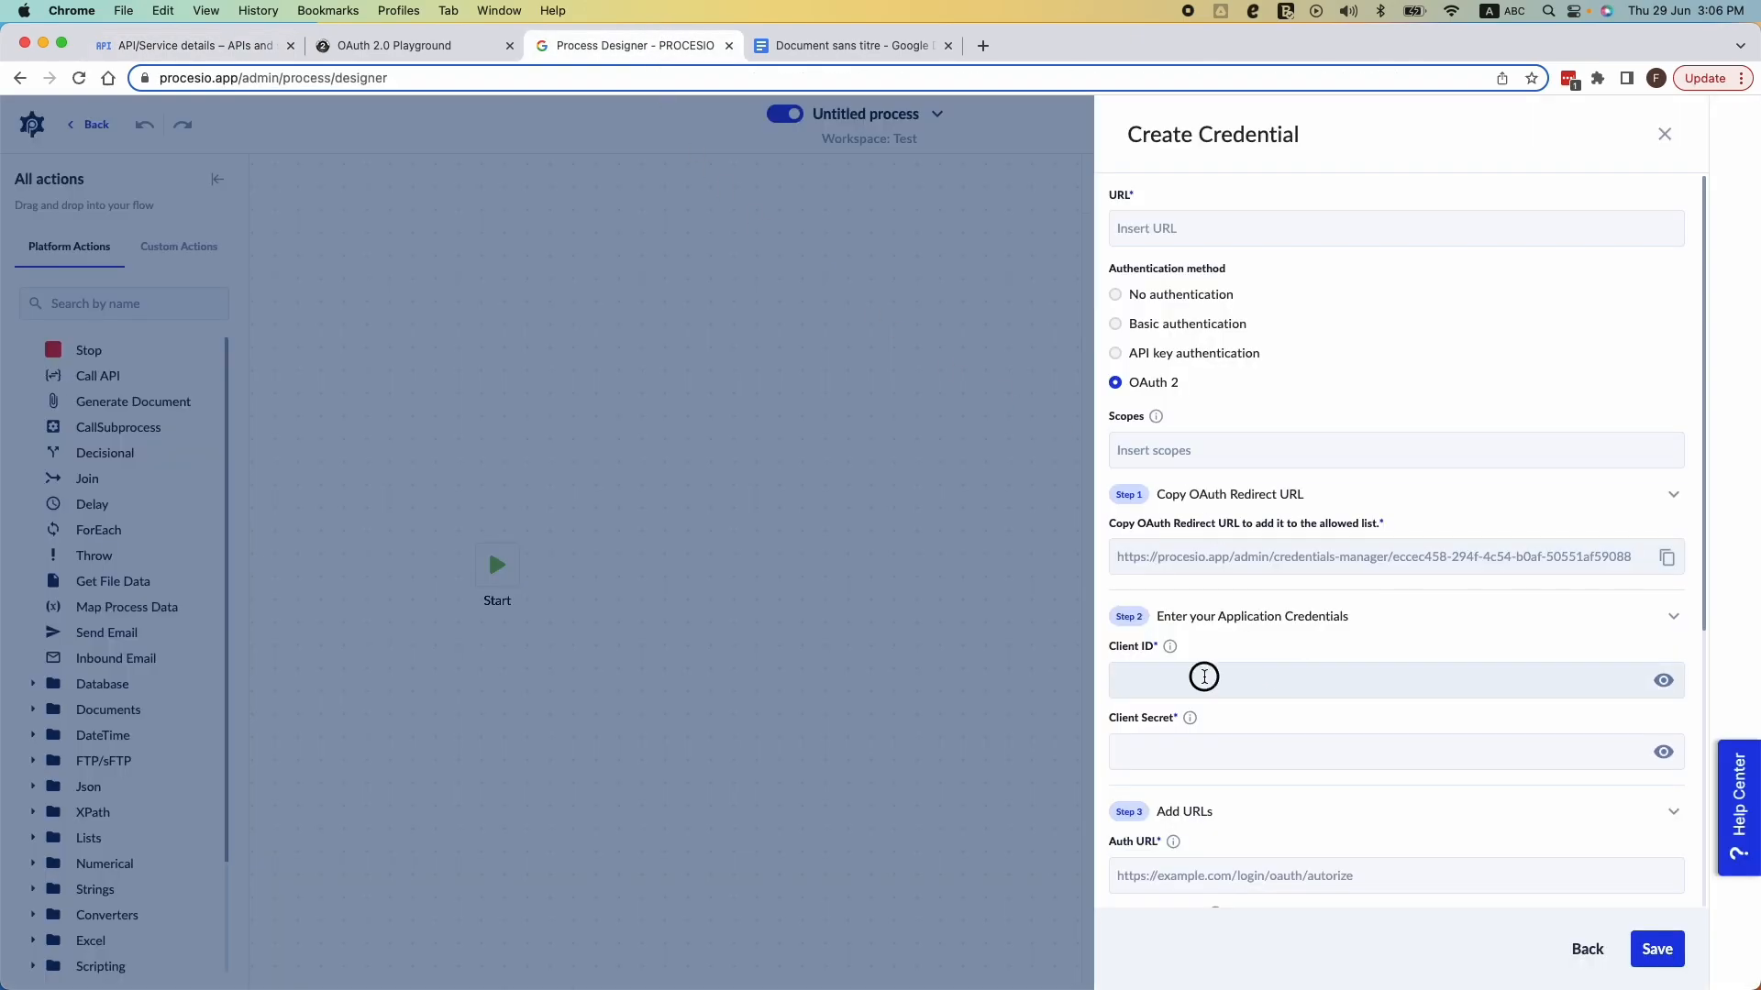
right_click(1203, 677)
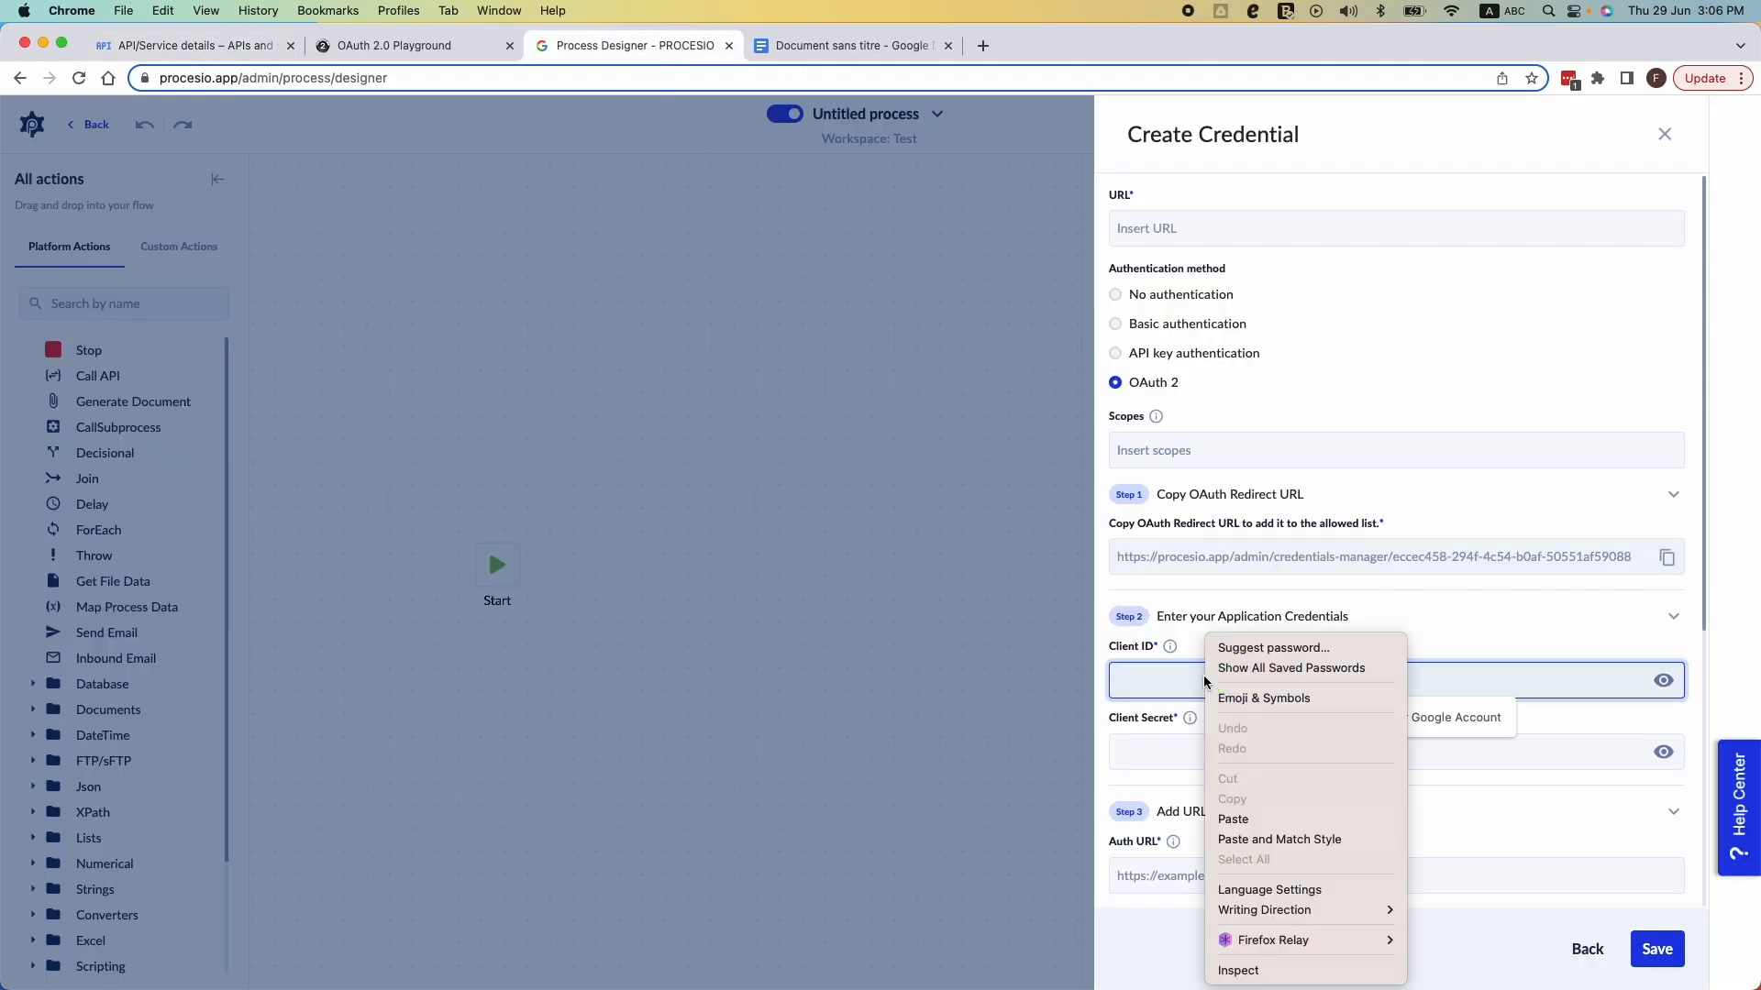
click(1269, 820)
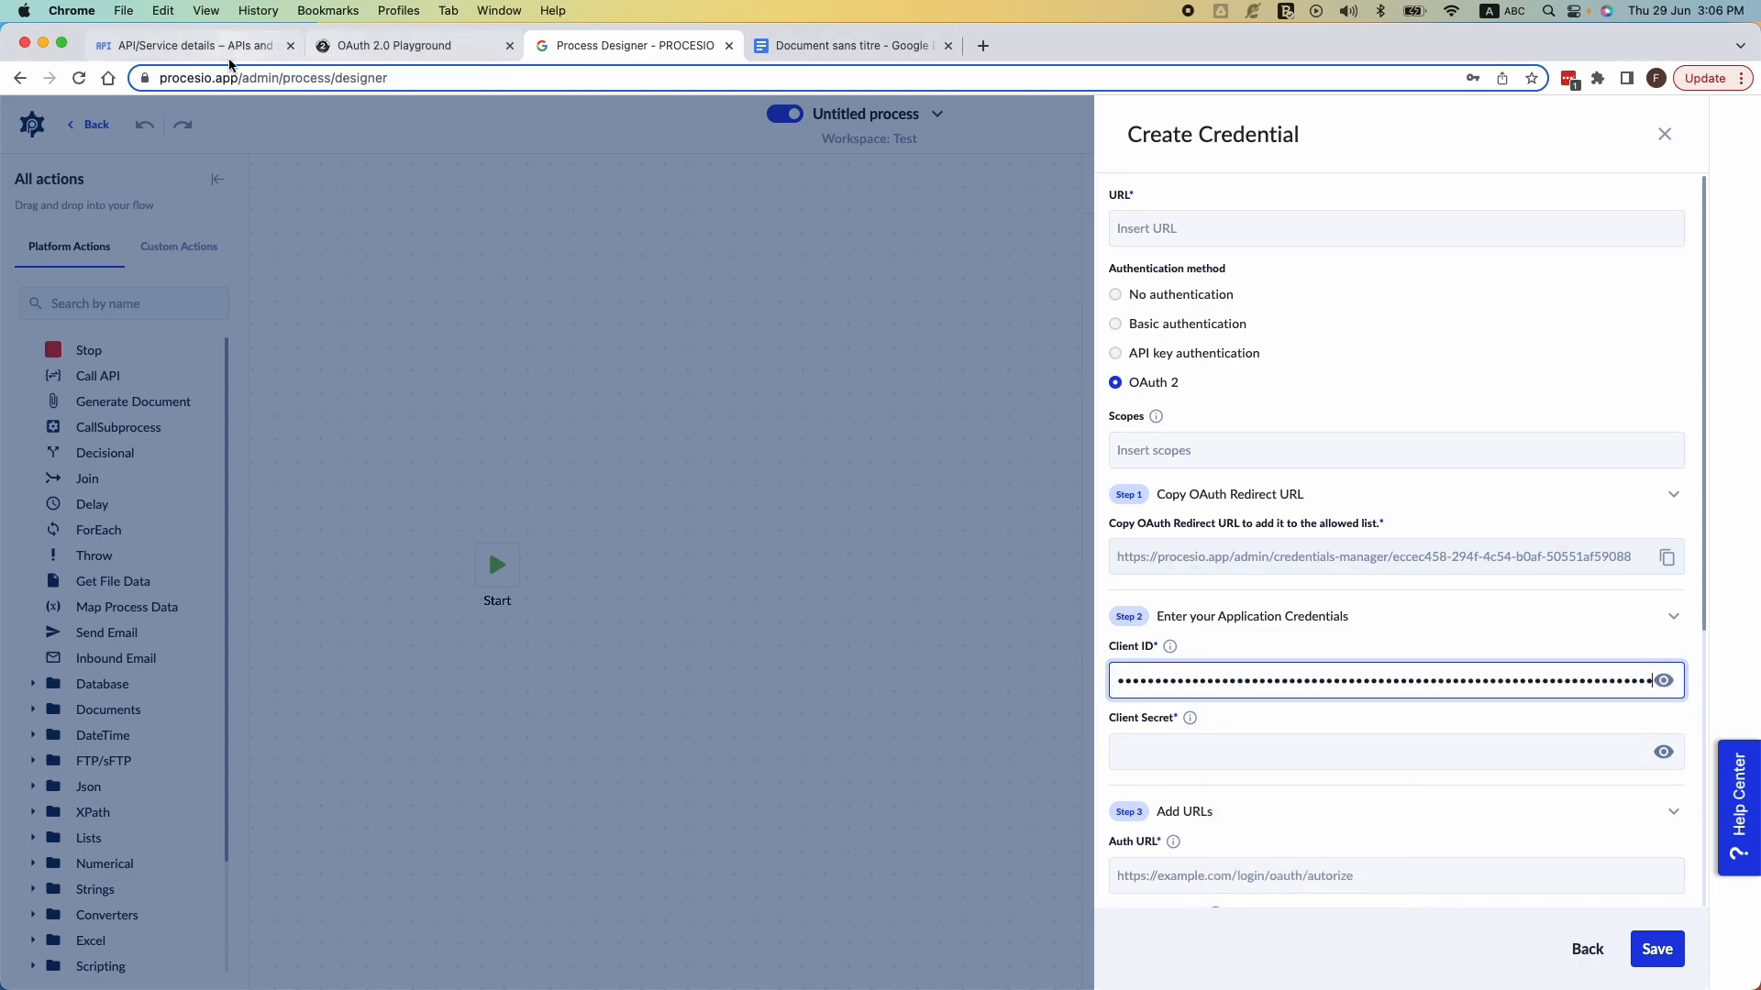
- Copy the new OAuth client's client secret from Google Cloud and paste it into the Client Secret field of the PROCESIO credential
click(198, 48)
click(1082, 607)
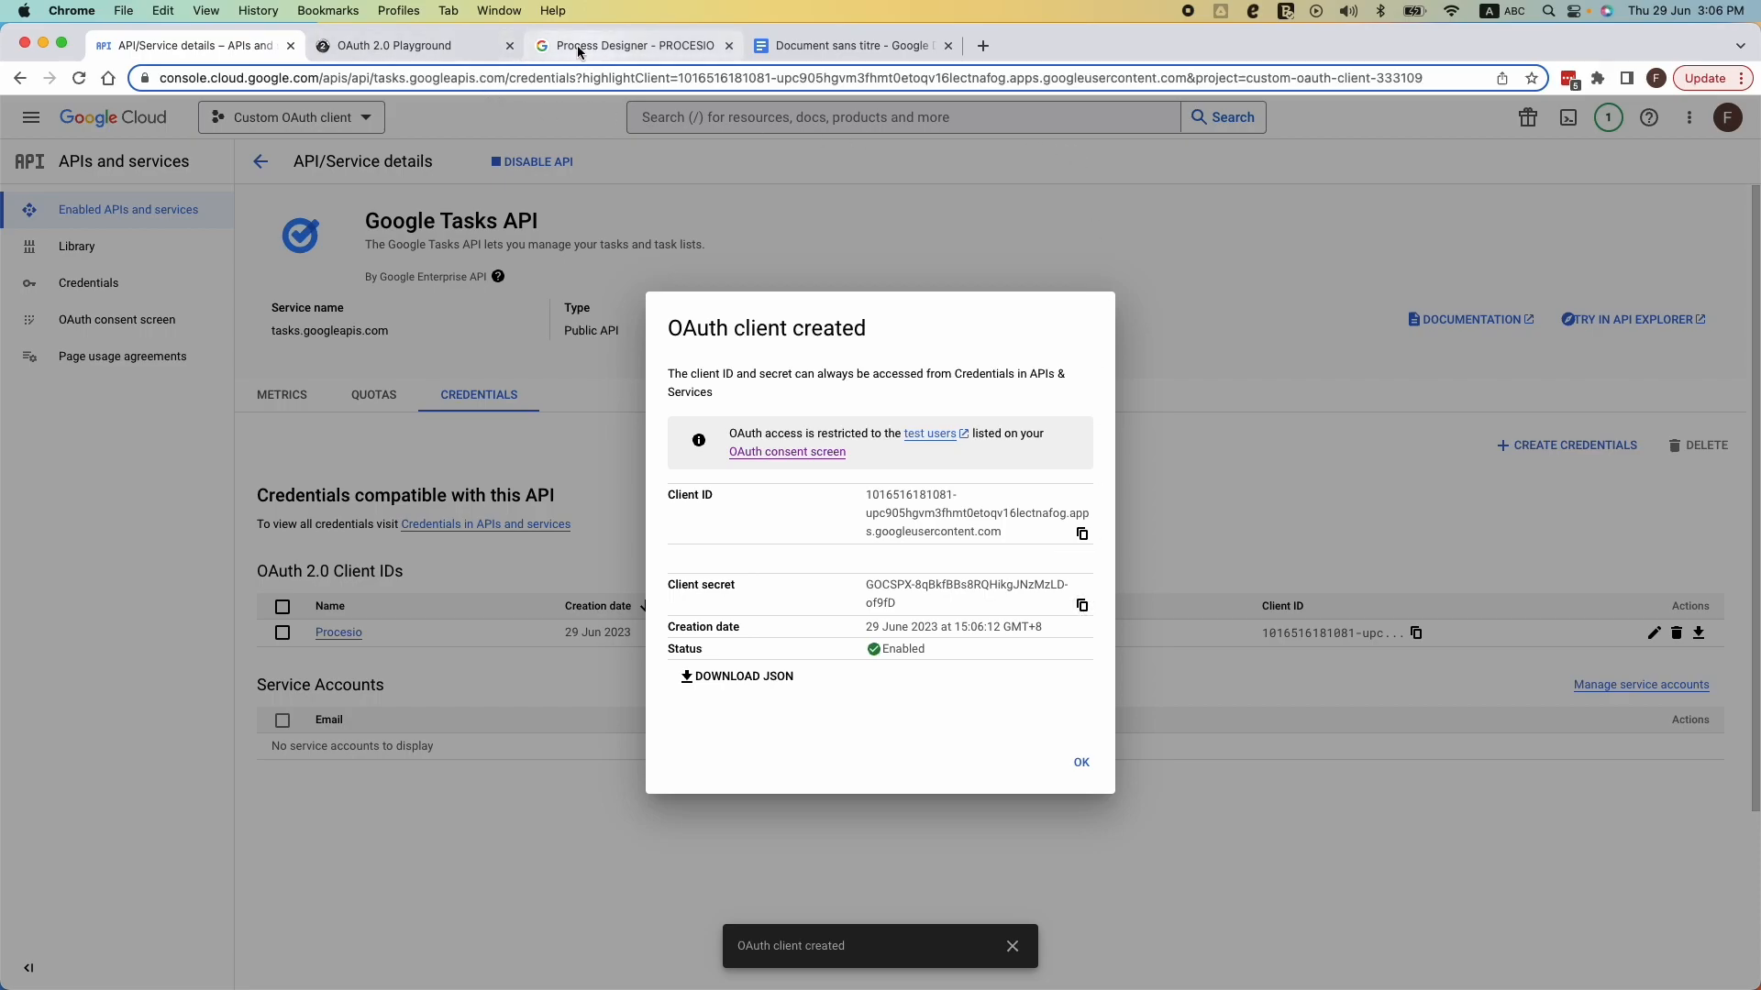
click(641, 48)
click(1545, 758)
right_click(1291, 750)
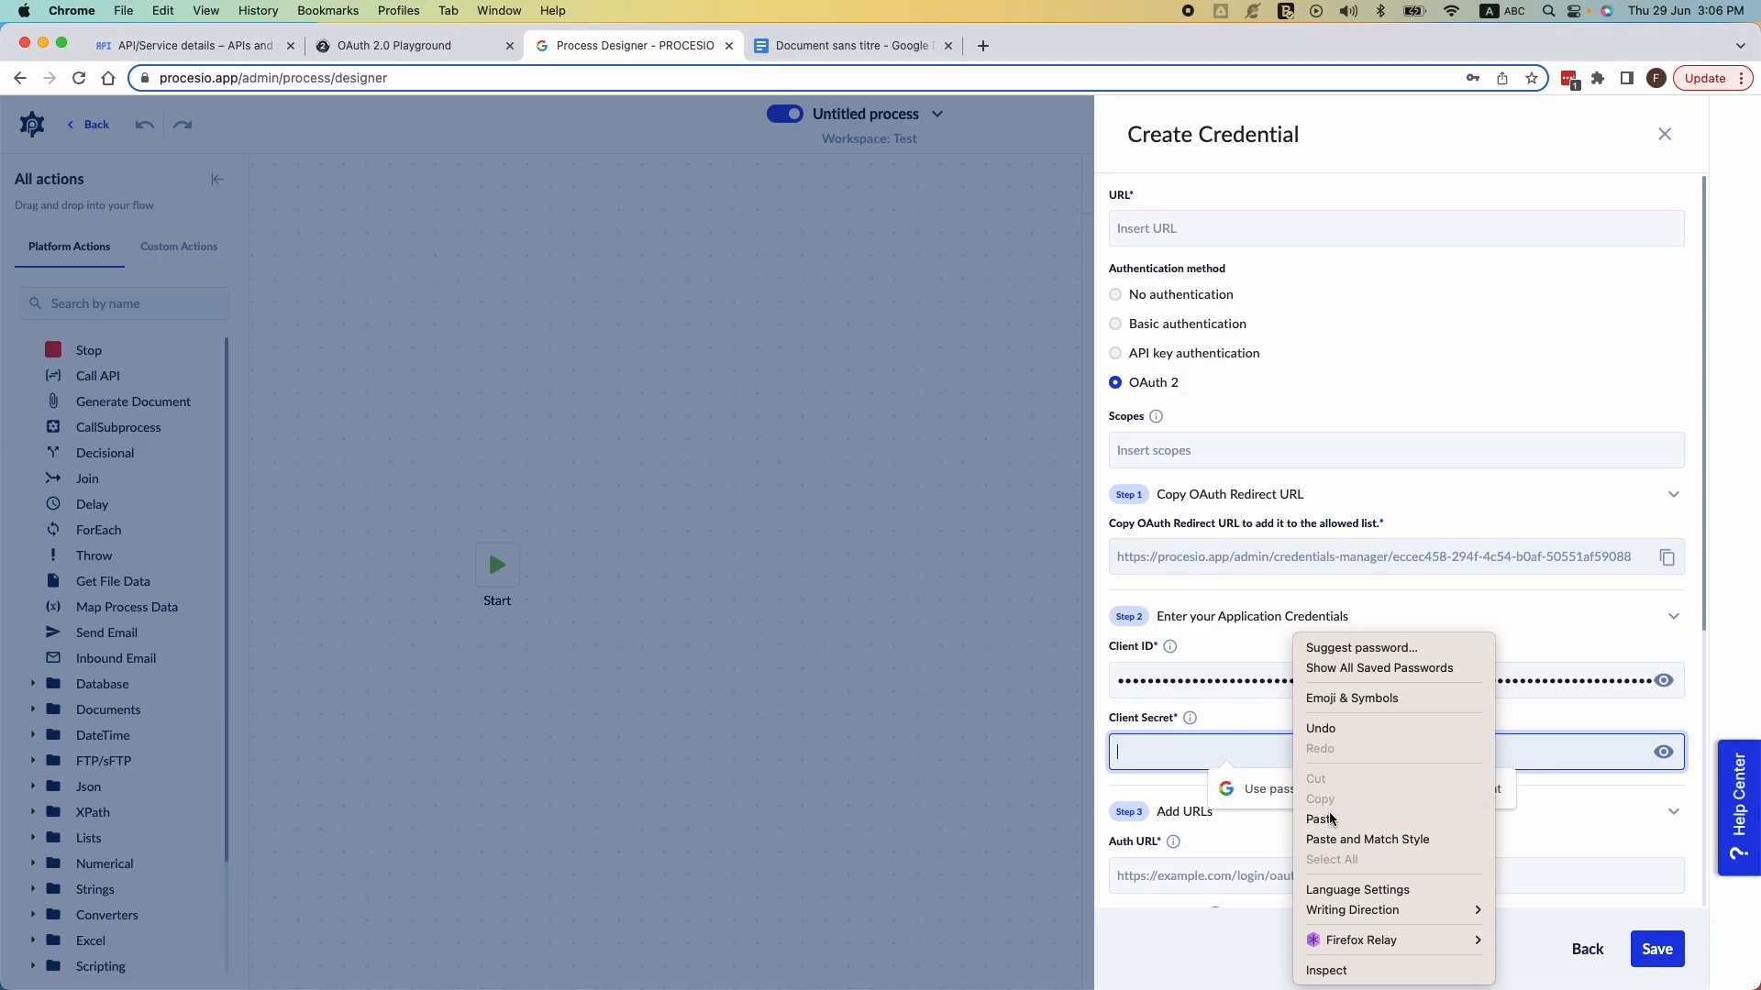
click(1328, 819)
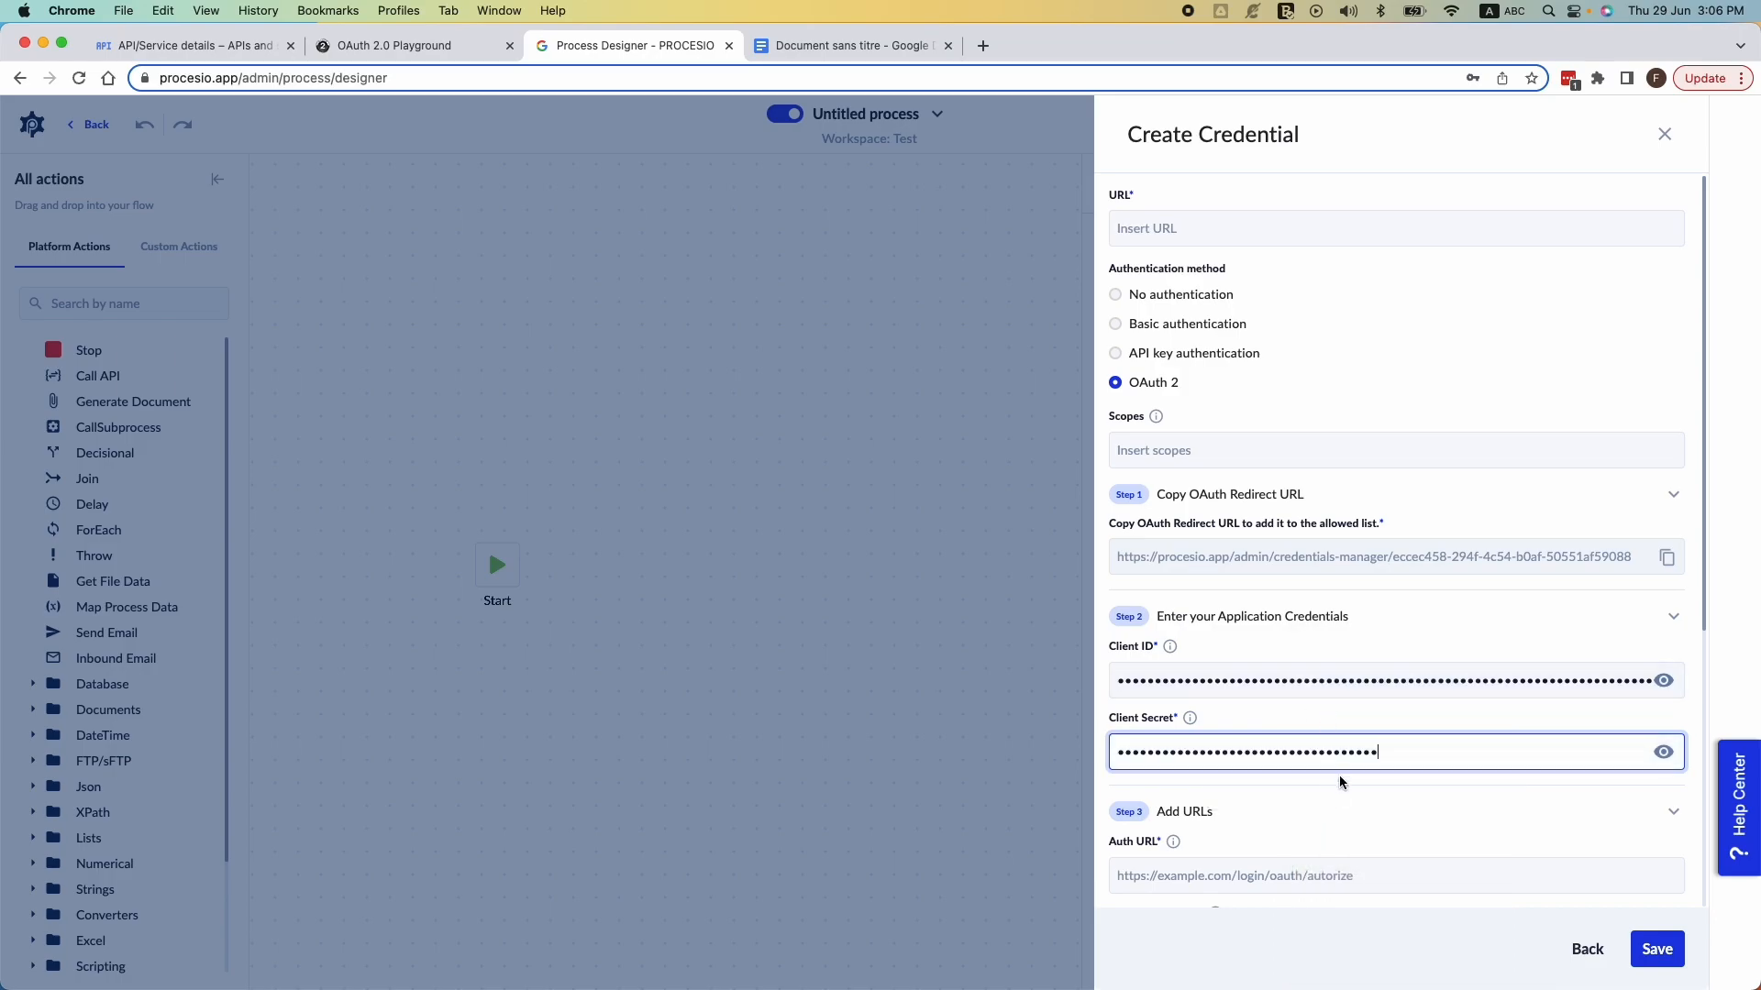
- Switch to Google Cloud, dismiss the OAuth client created dialog, and return to the PROCESIO credential form
scroll(1339, 780, down, 1)
scroll(1339, 779, down, 5)
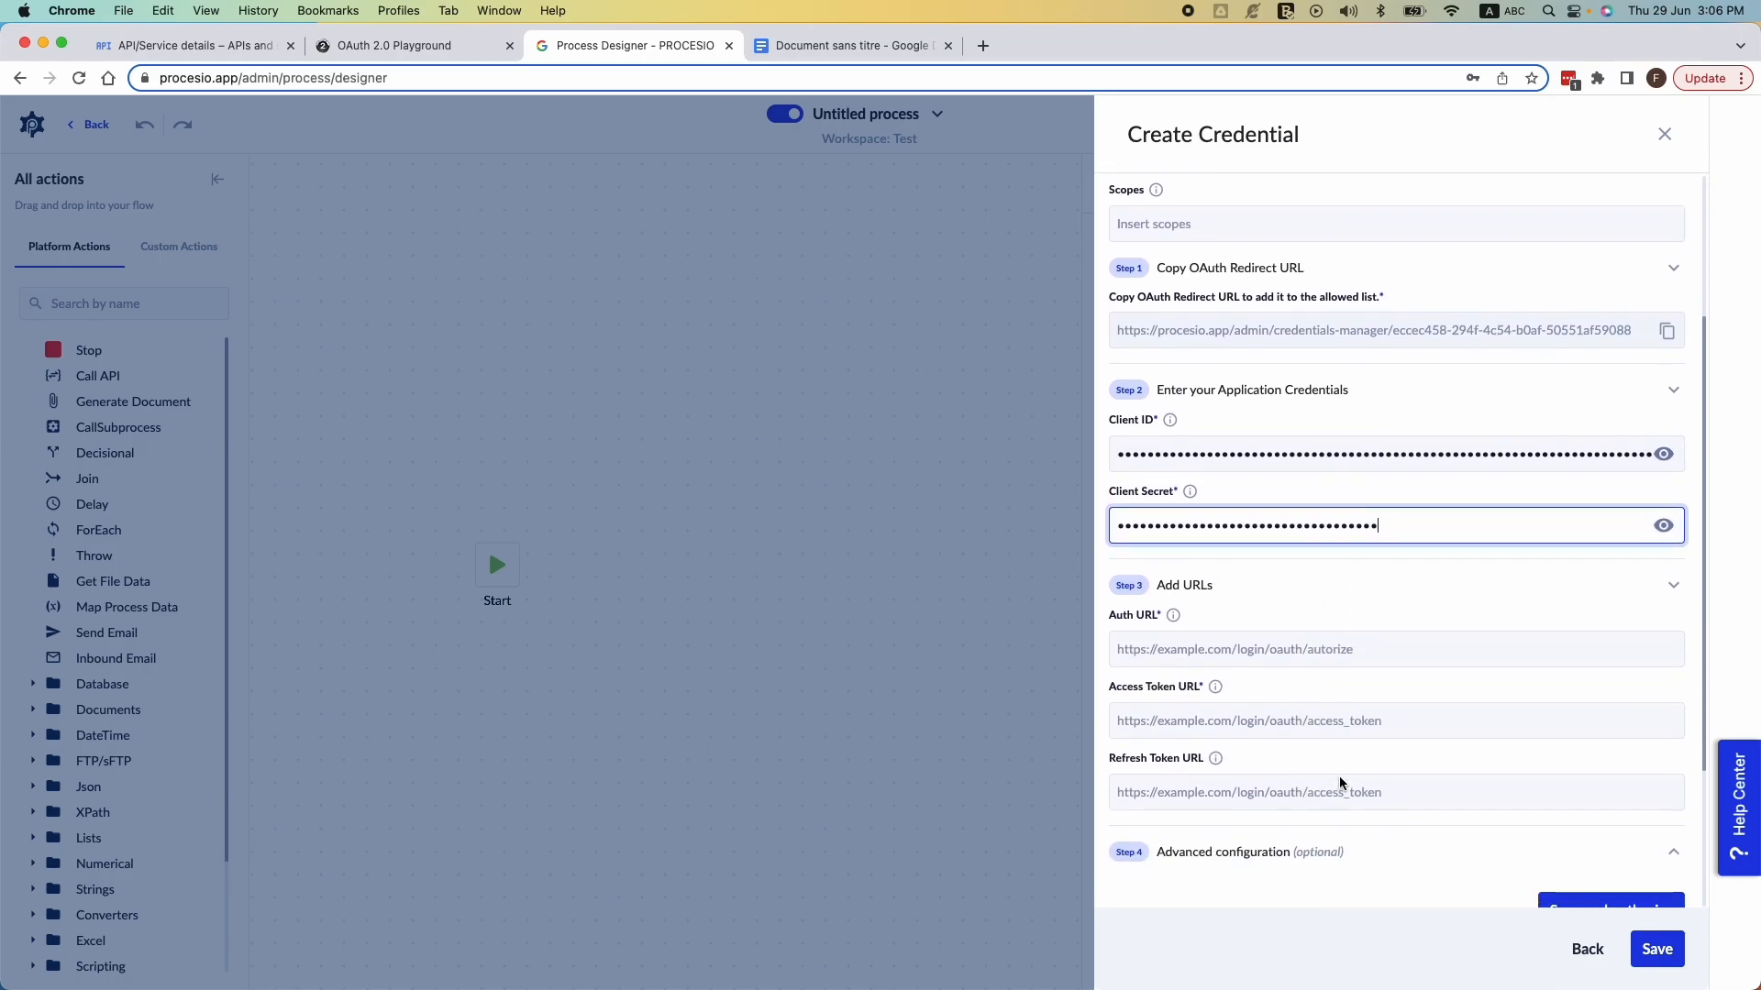
scroll(1339, 776, up, 5)
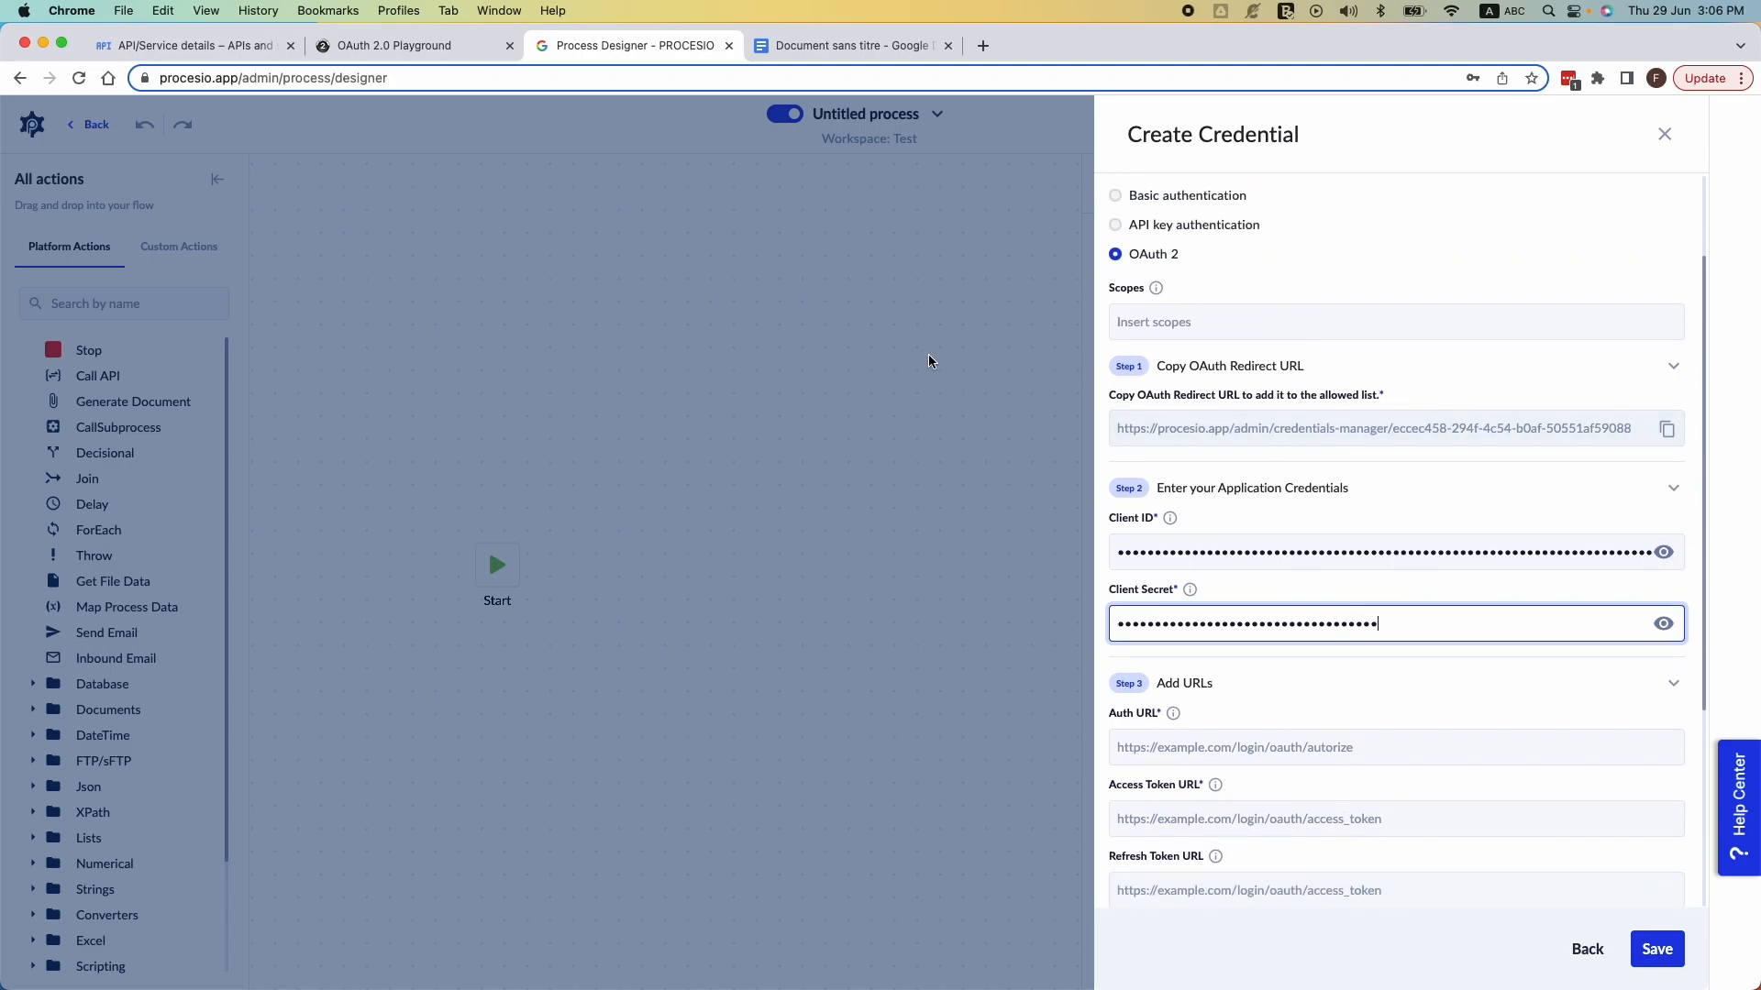
click(203, 43)
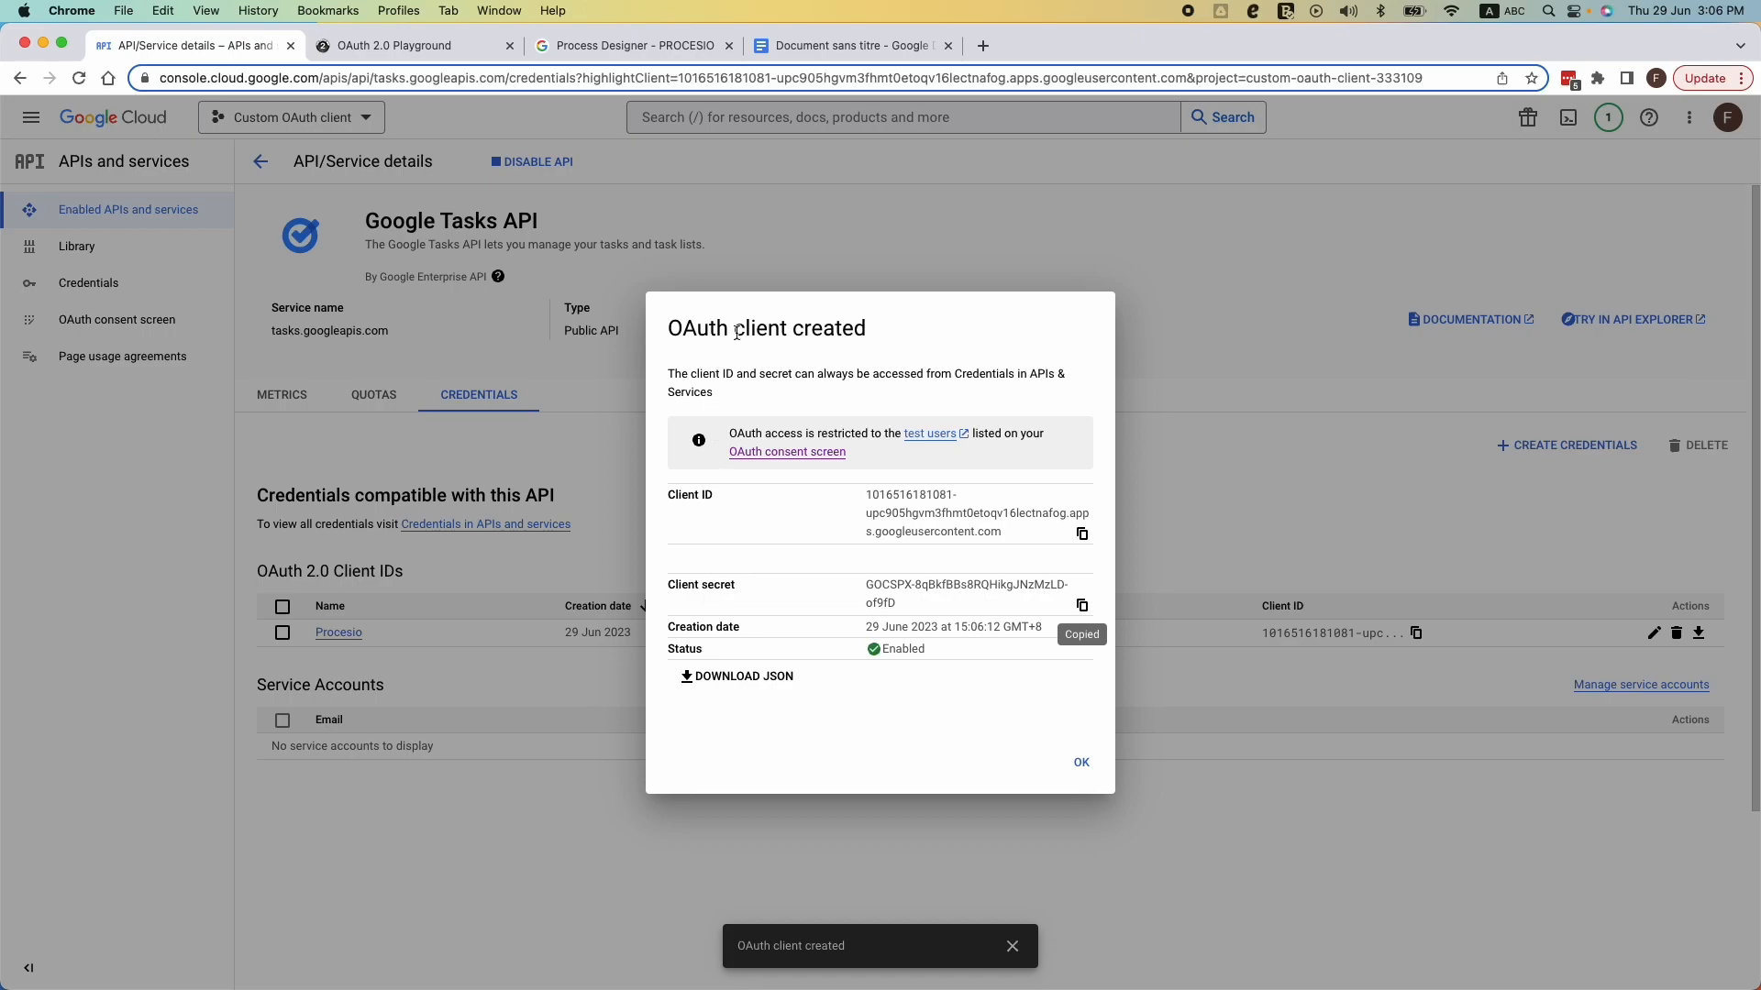
click(1082, 765)
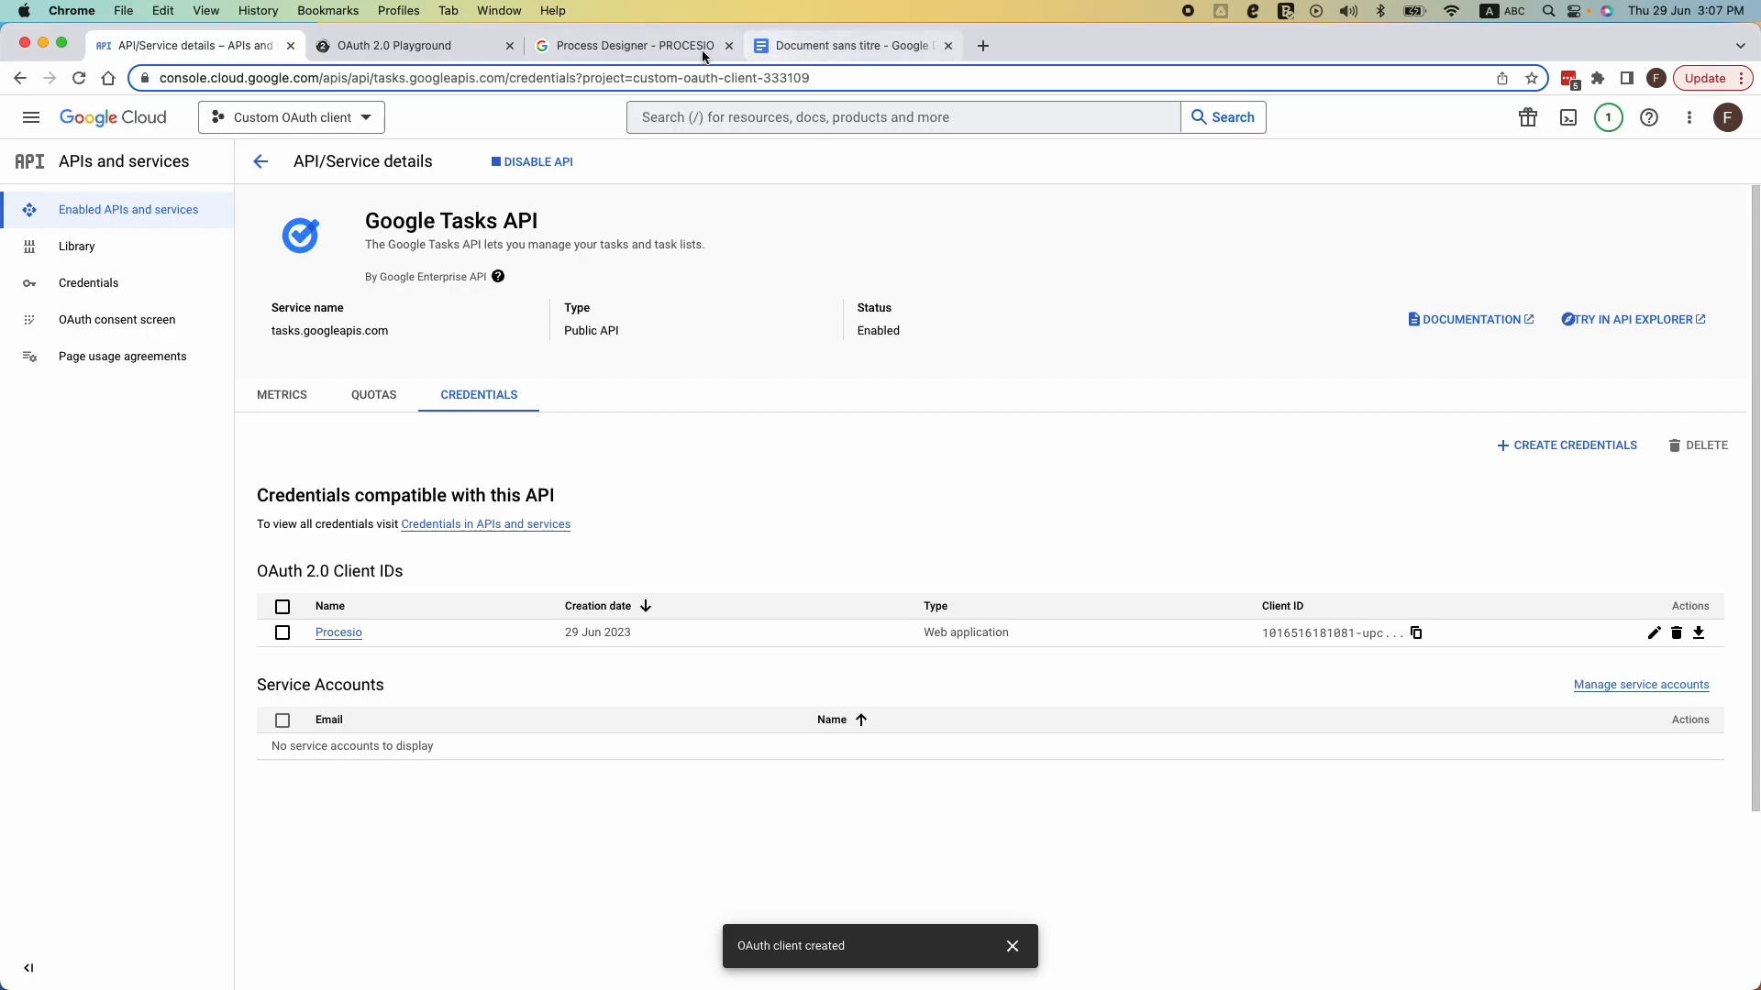
click(661, 47)
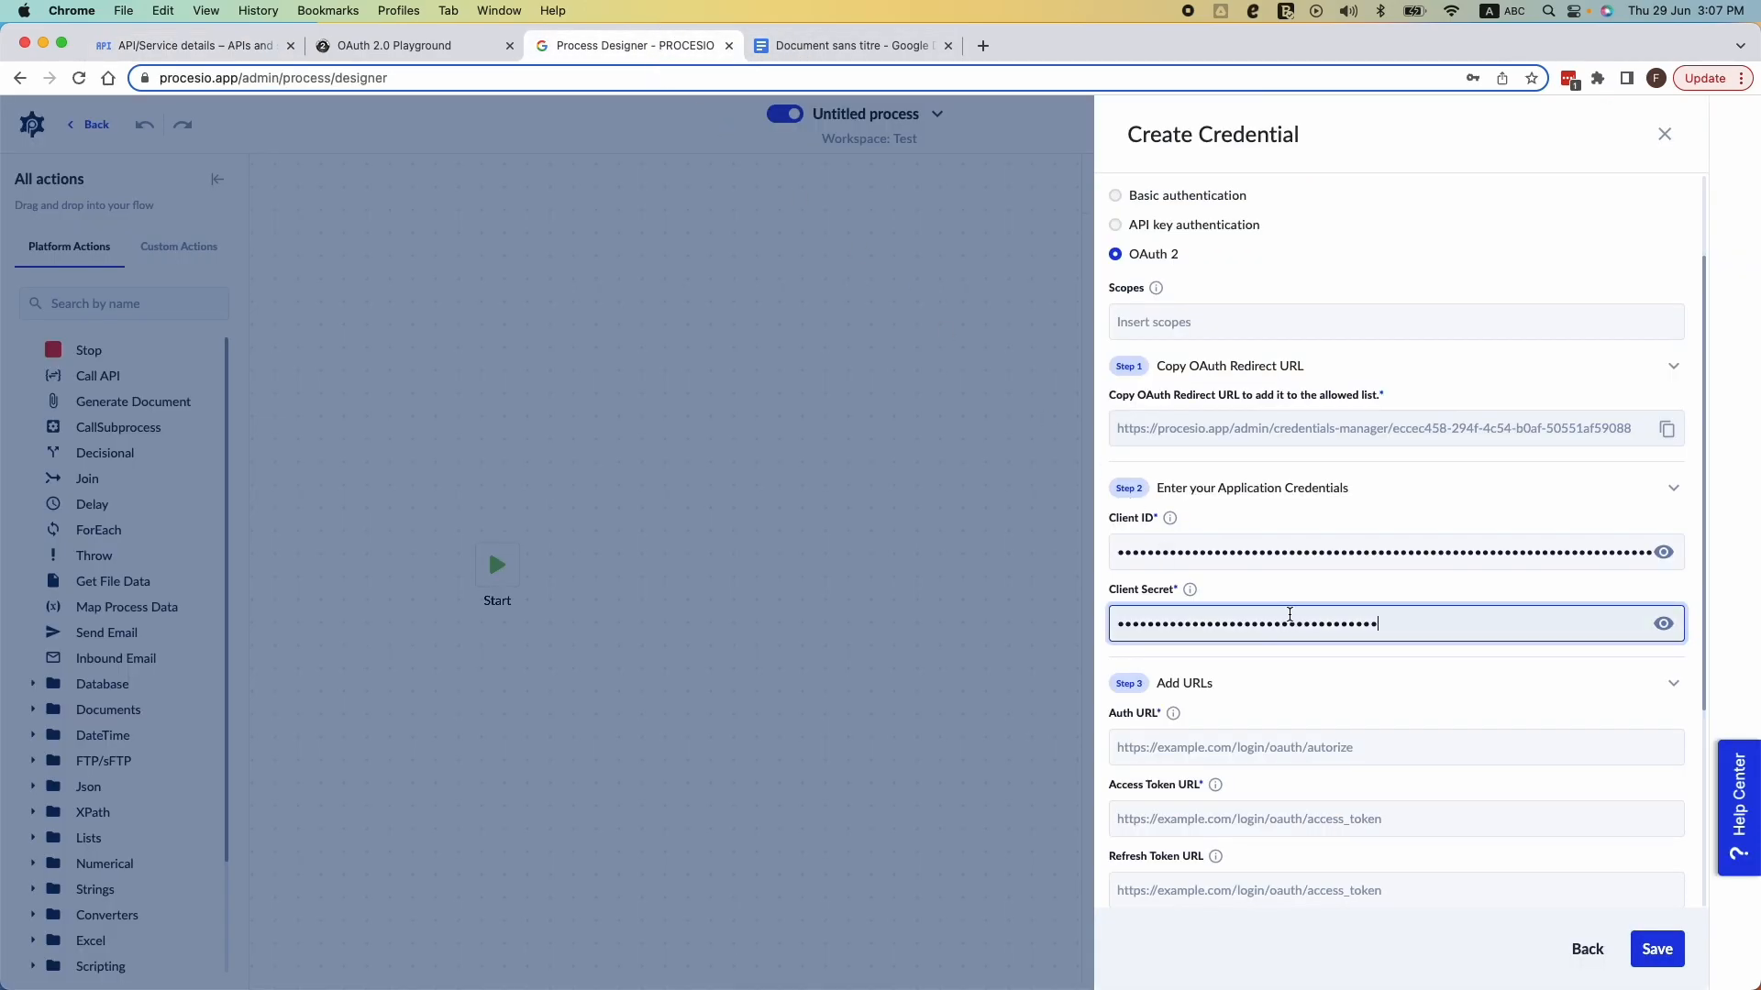
- Review the credential form's scopes, application credentials, Add URLs and advanced configuration sections for fields still needing values
scroll(1350, 653, down, 2)
scroll(1350, 653, up, 2)
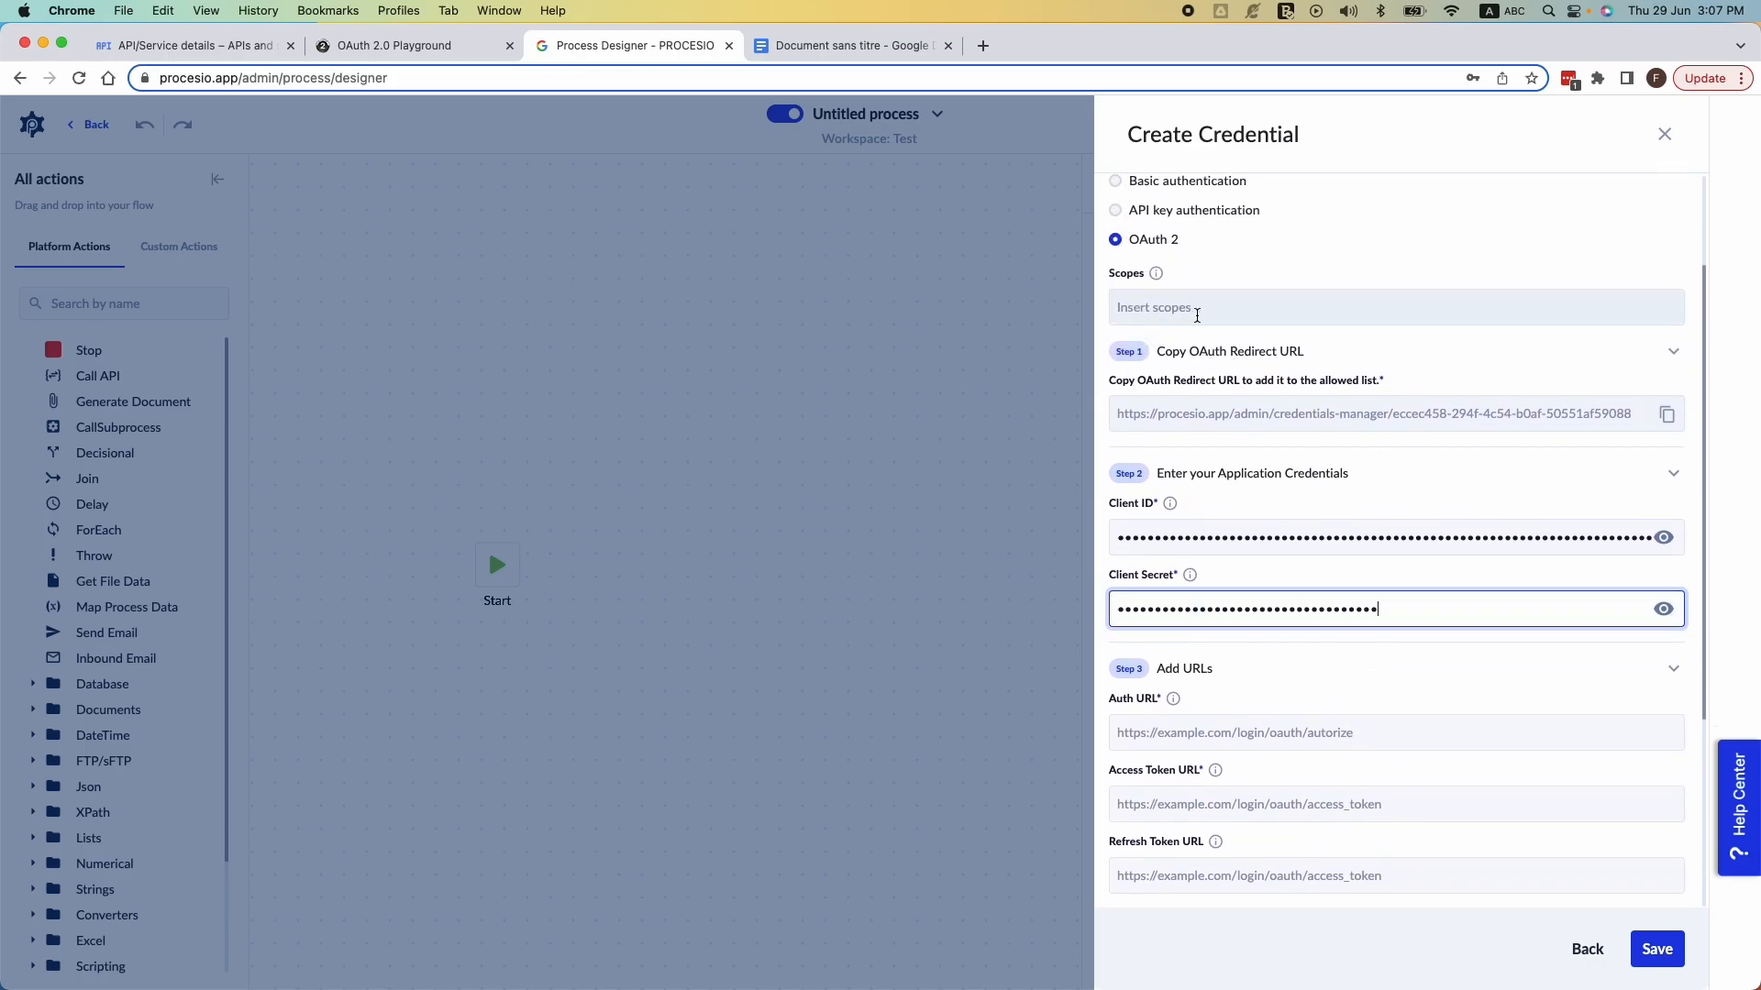
scroll(1197, 315, up, 1)
scroll(1202, 332, down, 3)
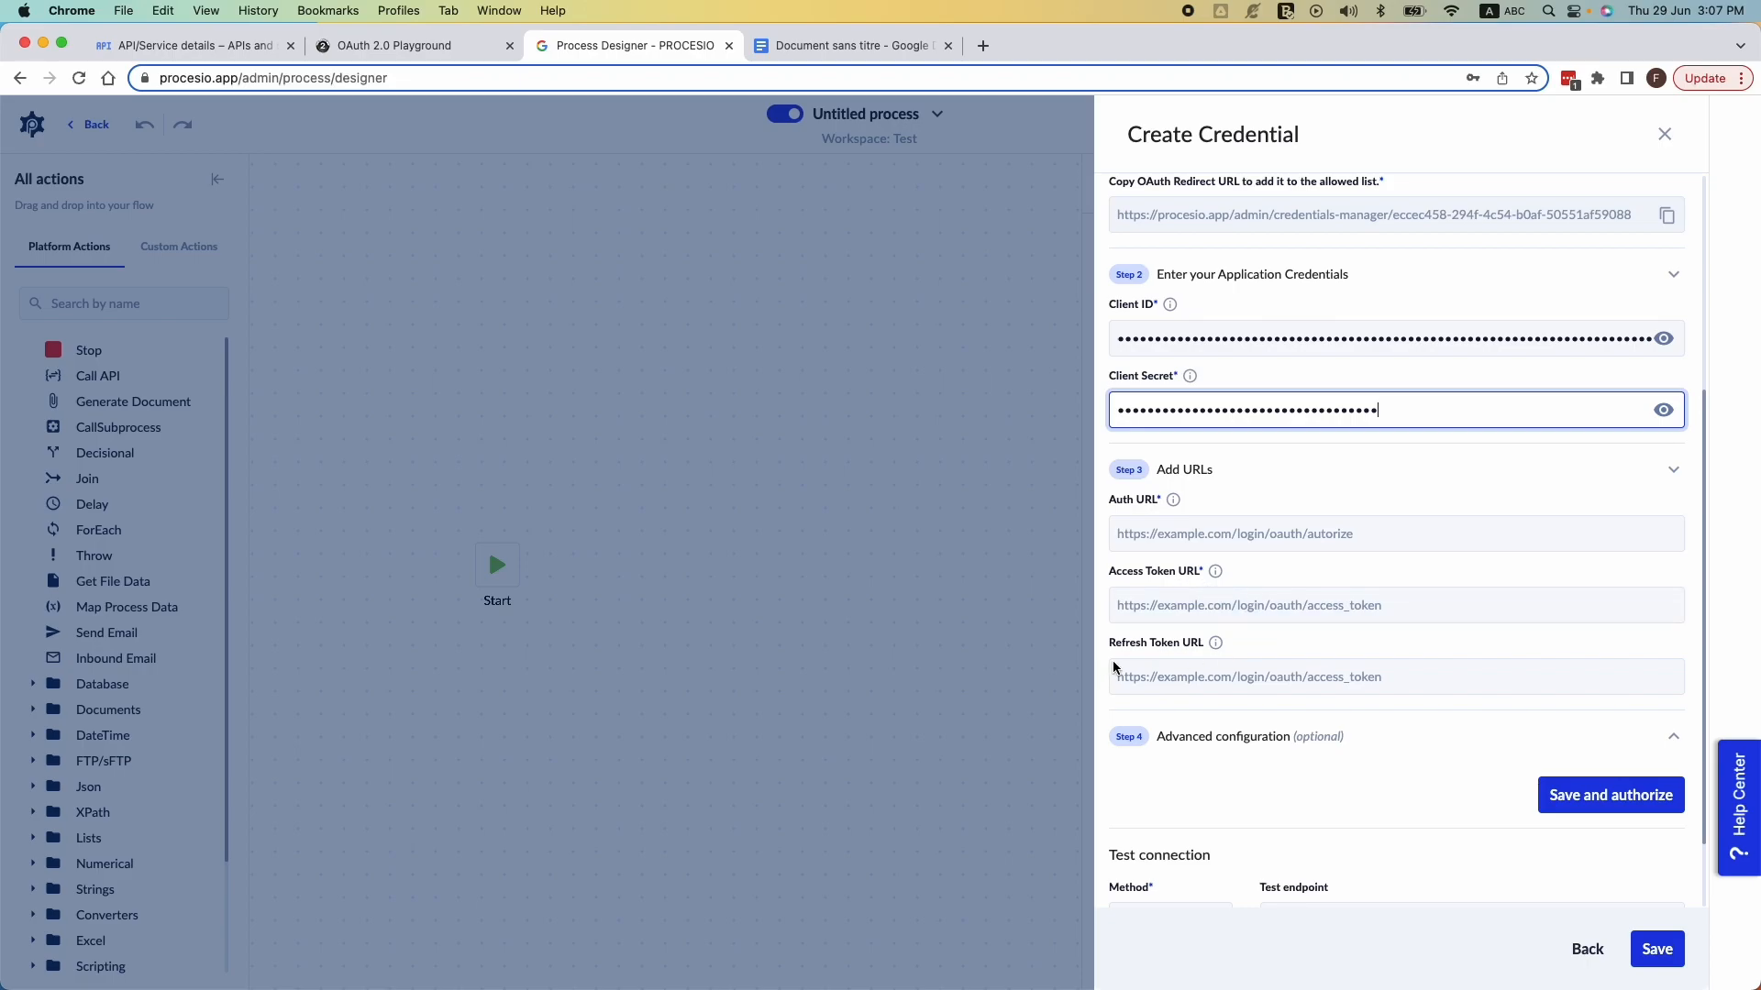
scroll(1255, 649, up, 2)
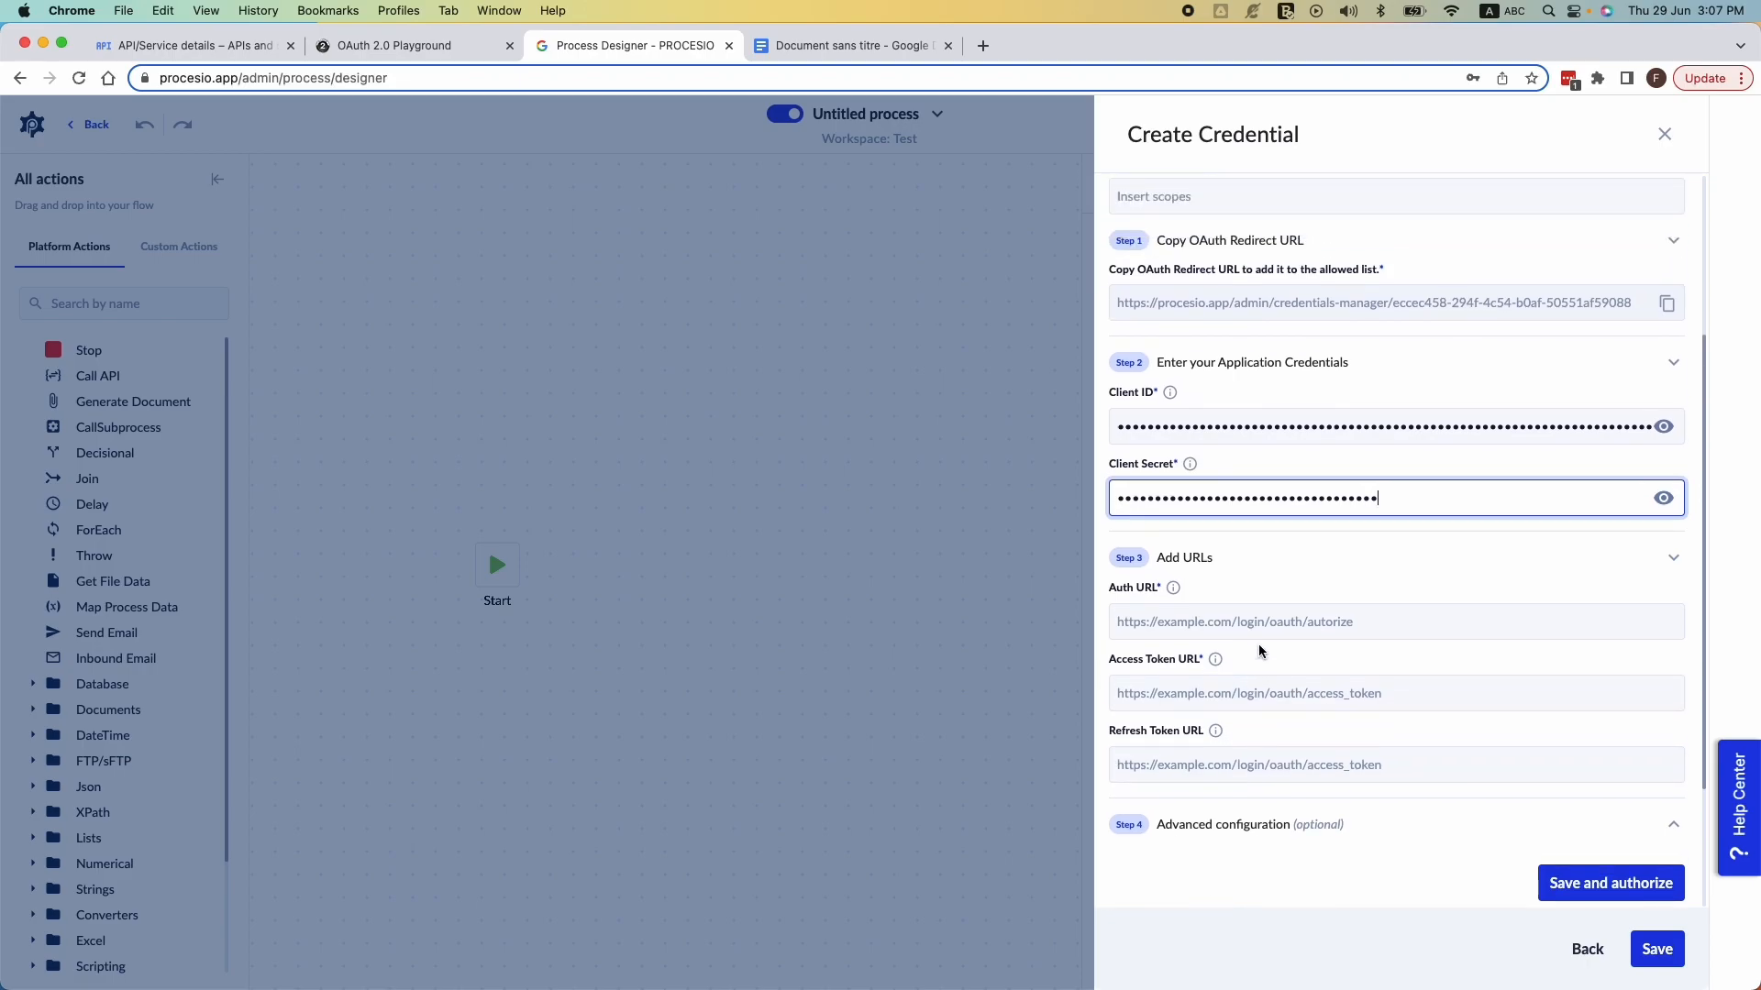
scroll(1258, 644, up, 1)
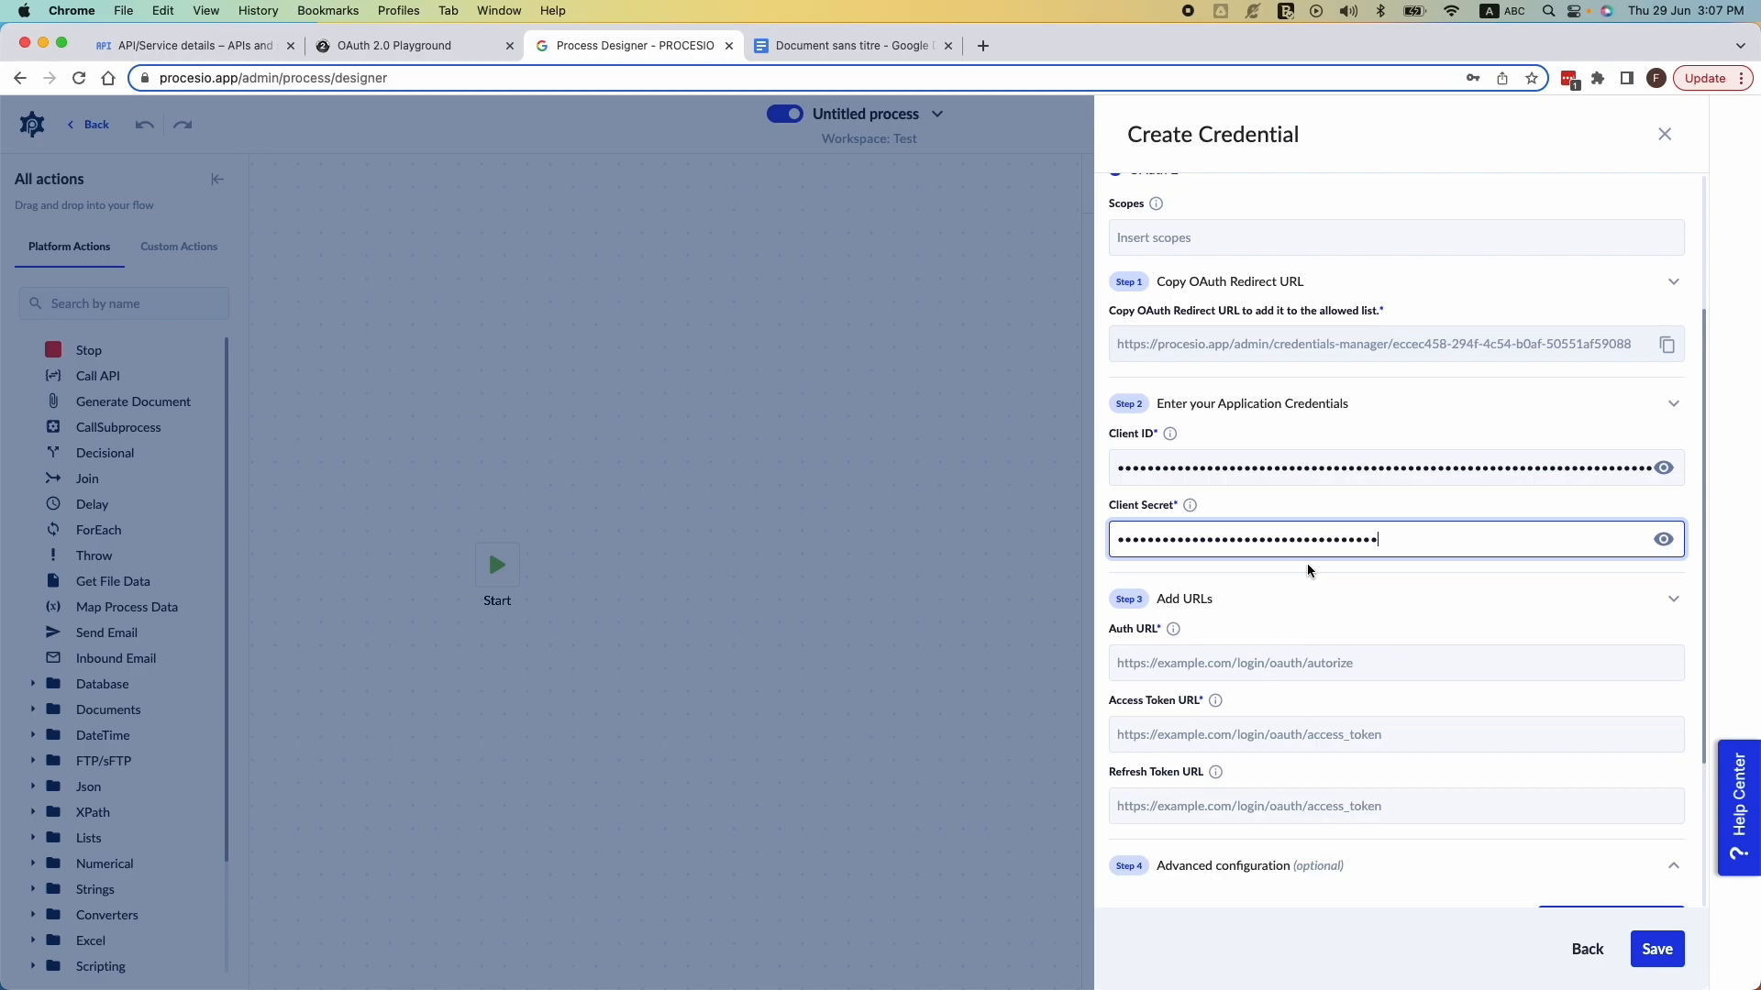
scroll(1313, 598, down, 1)
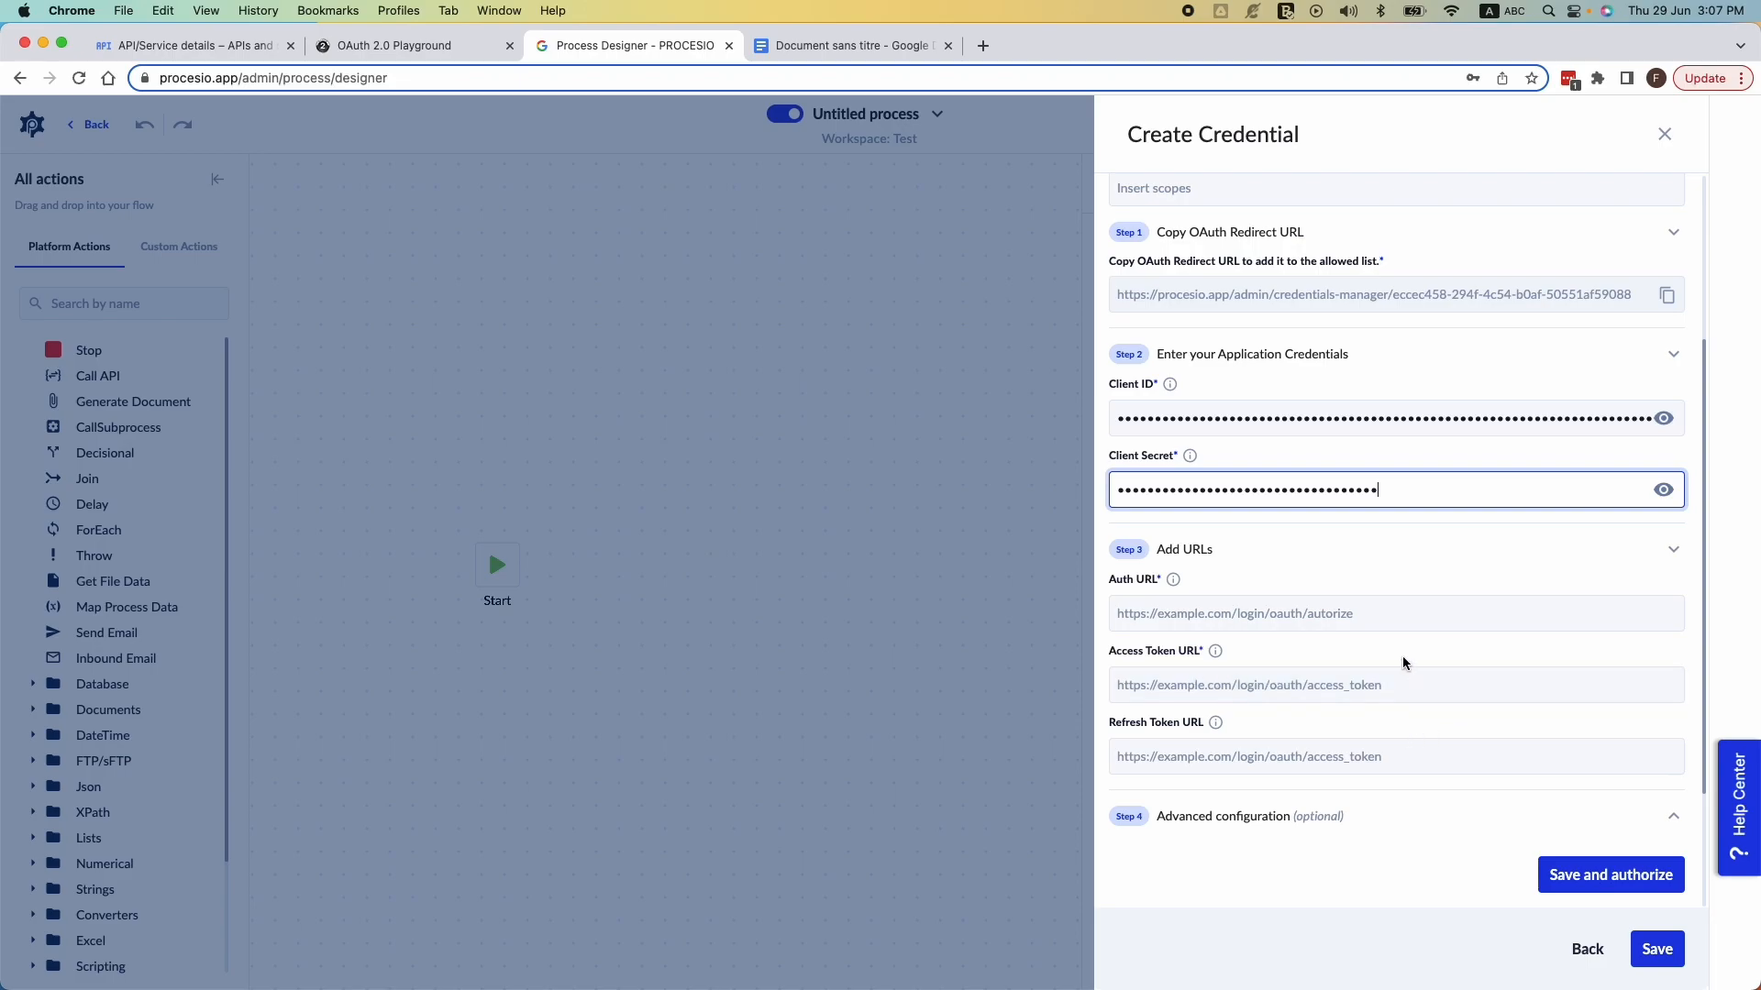
scroll(1401, 657, up, 3)
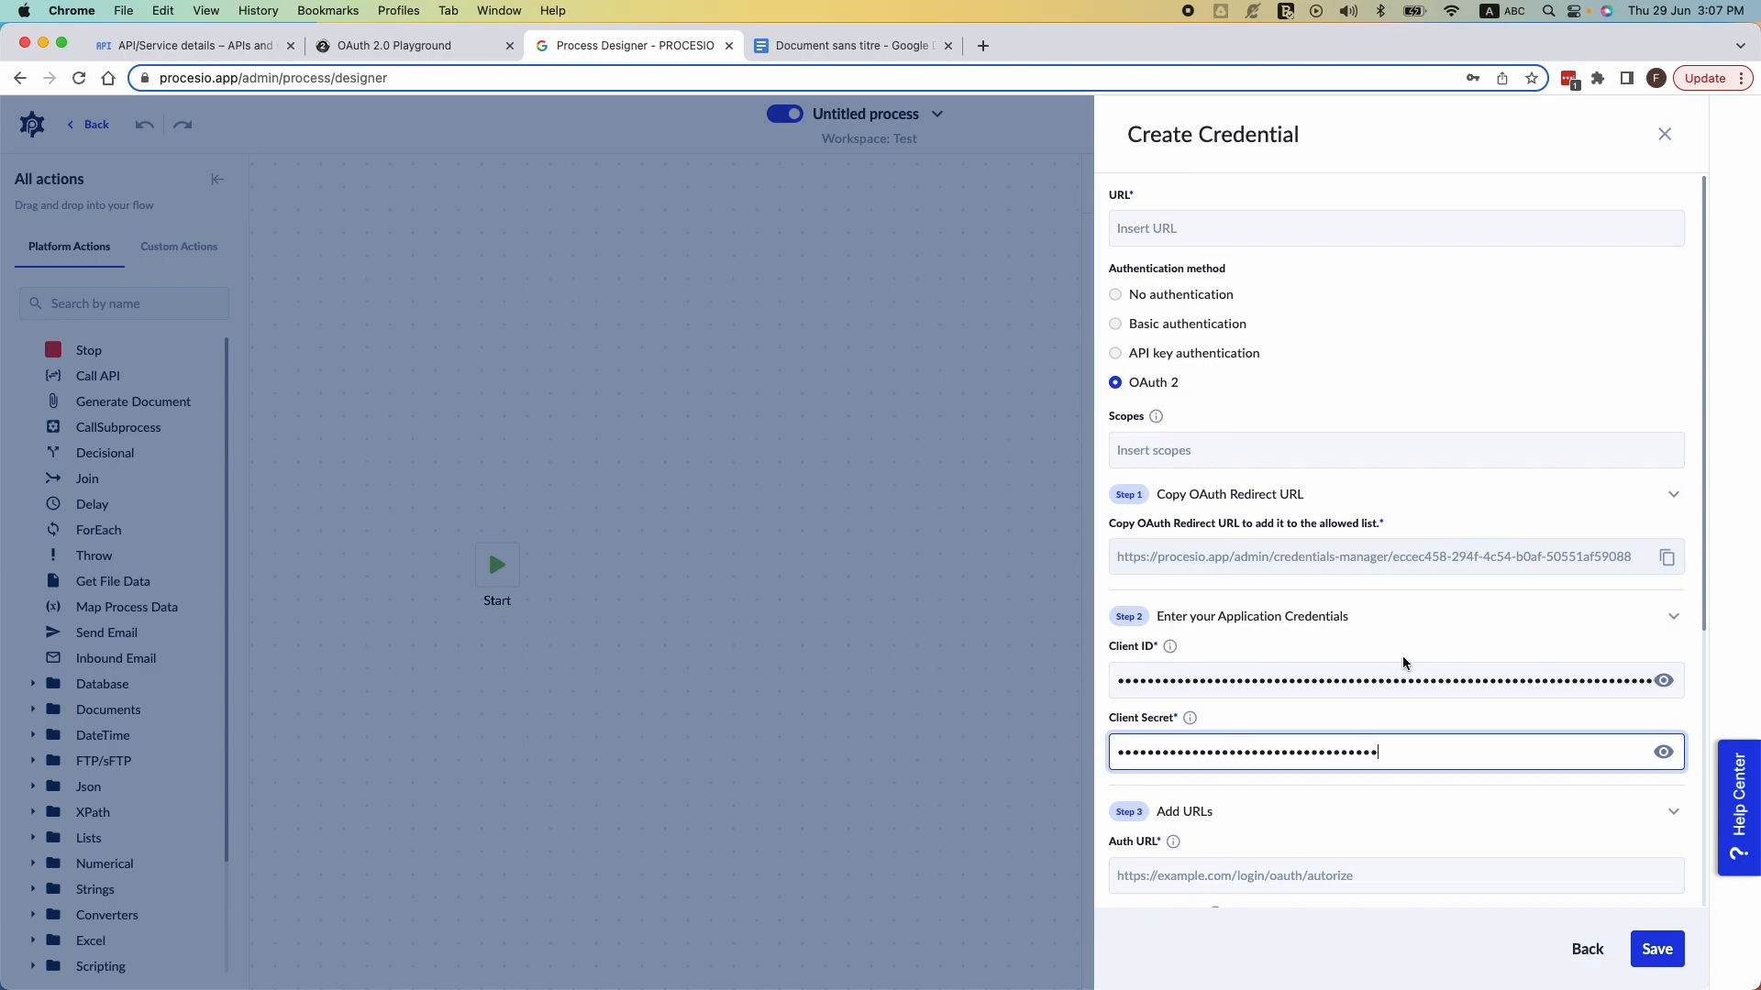
scroll(1401, 657, down, 2)
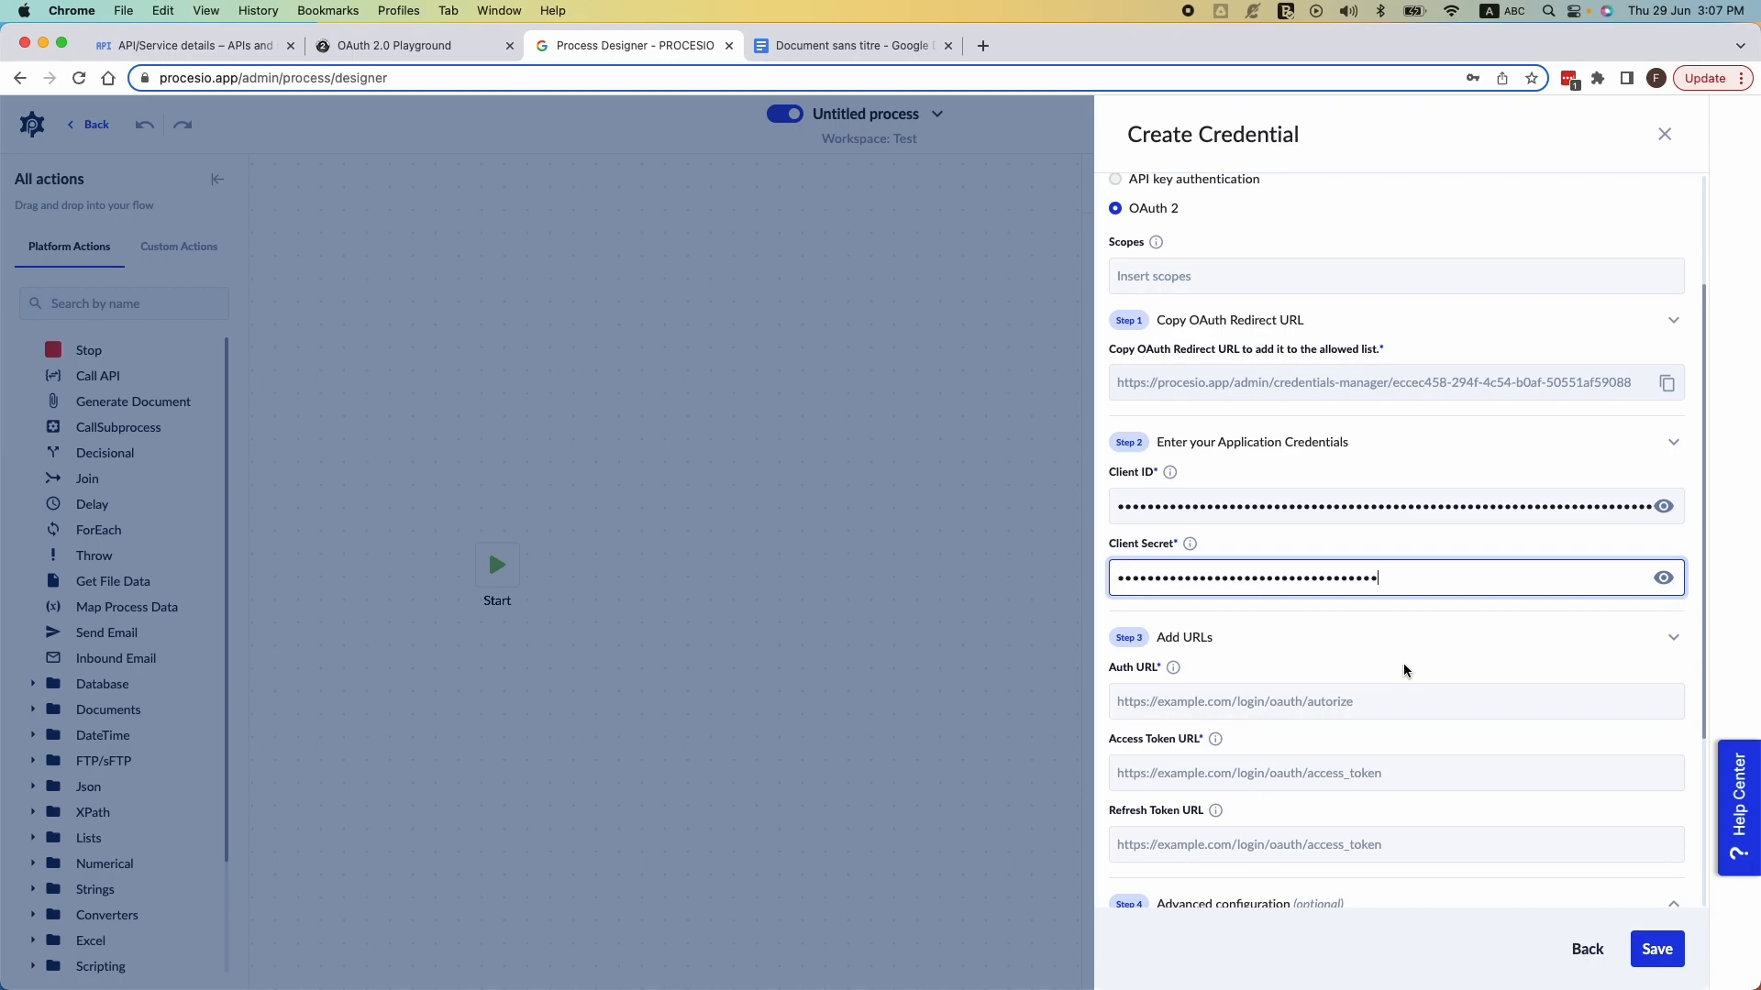
scroll(1380, 657, down, 1)
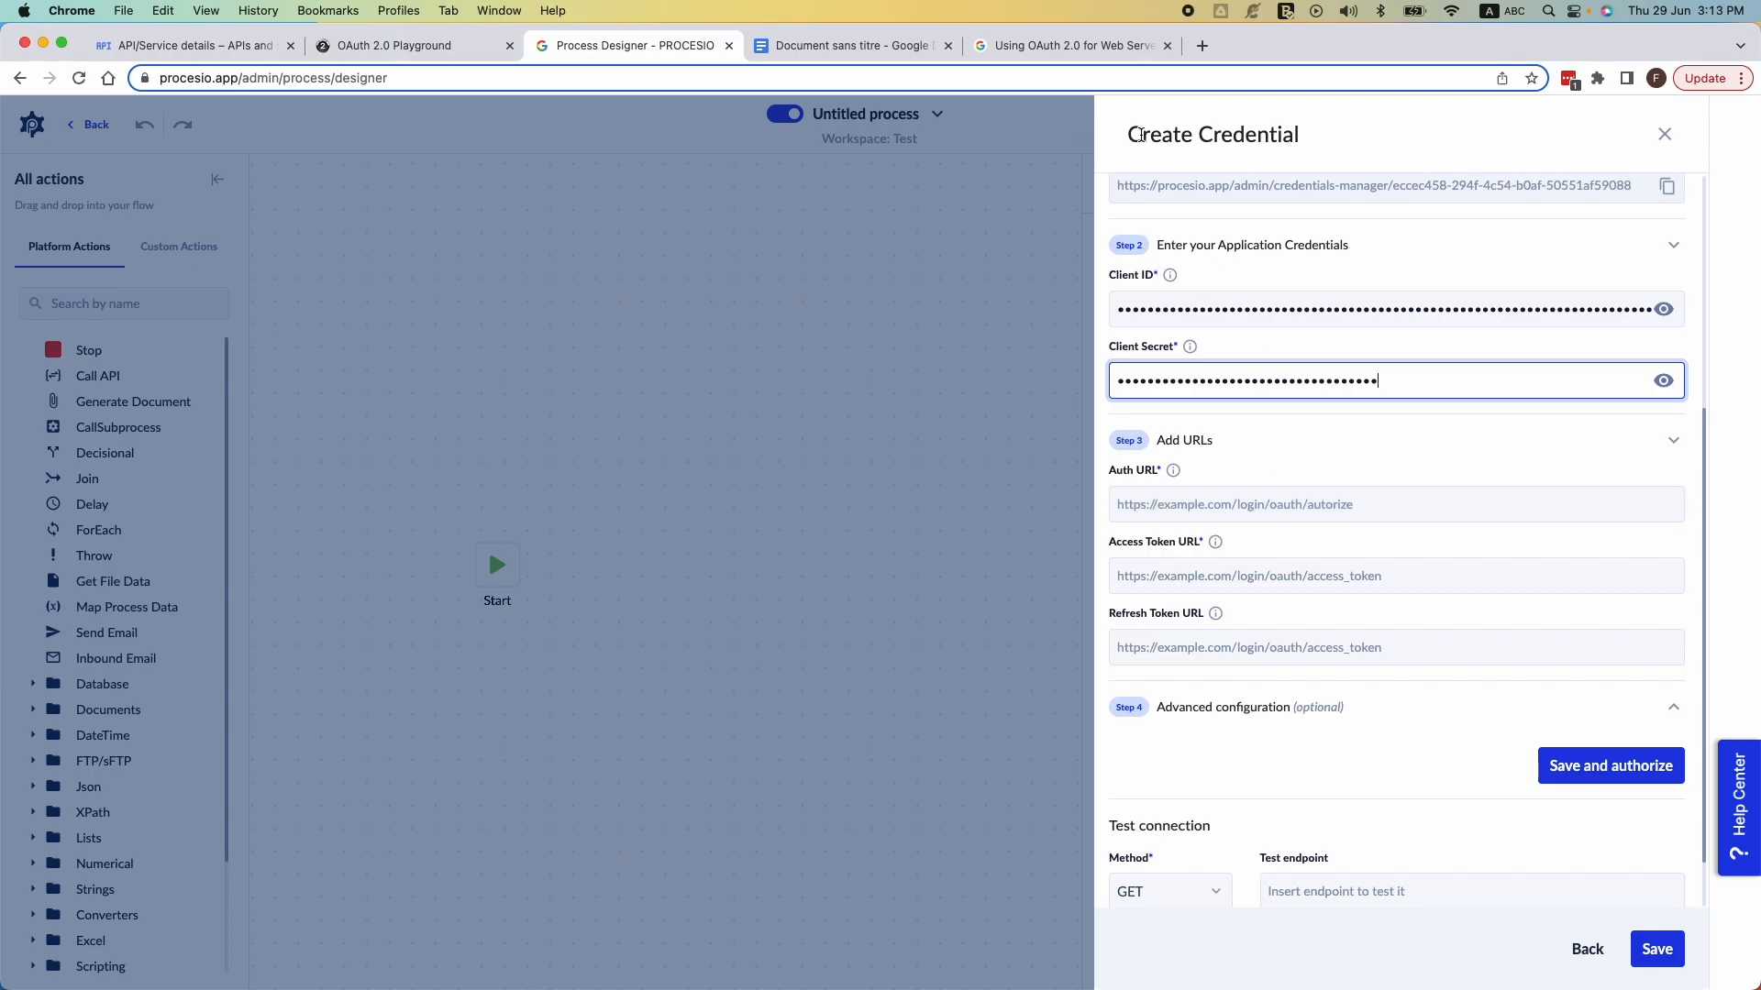
click(1057, 58)
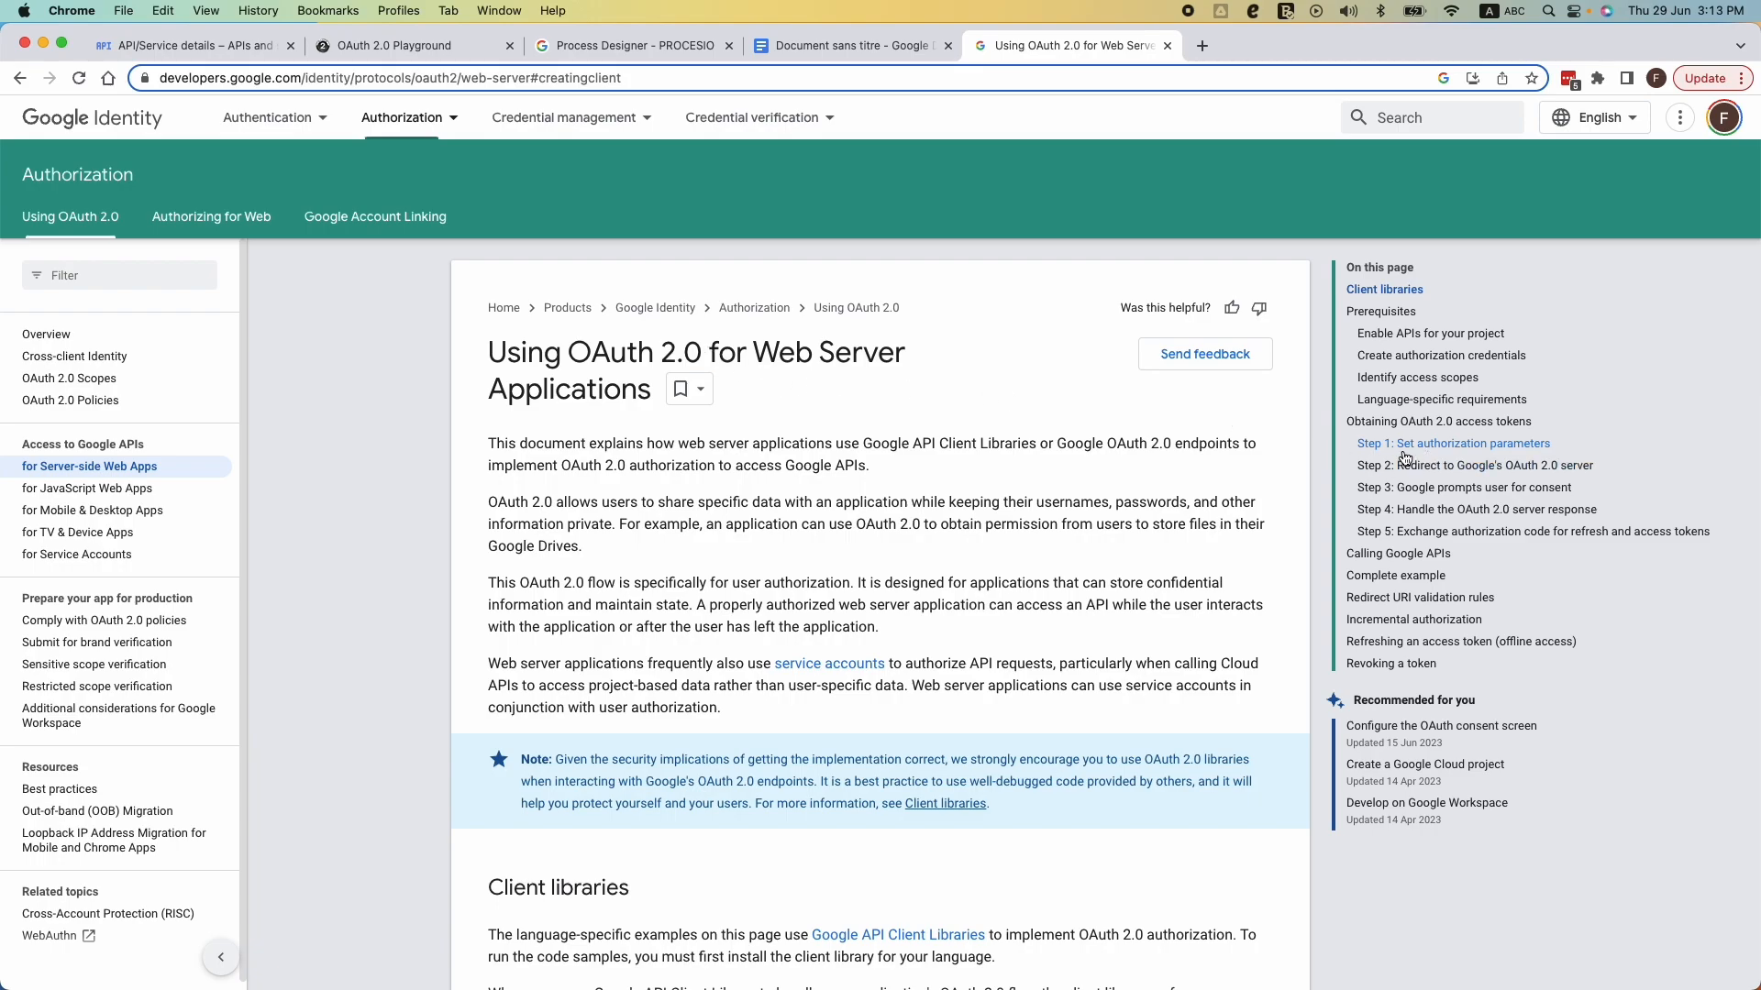
click(1458, 450)
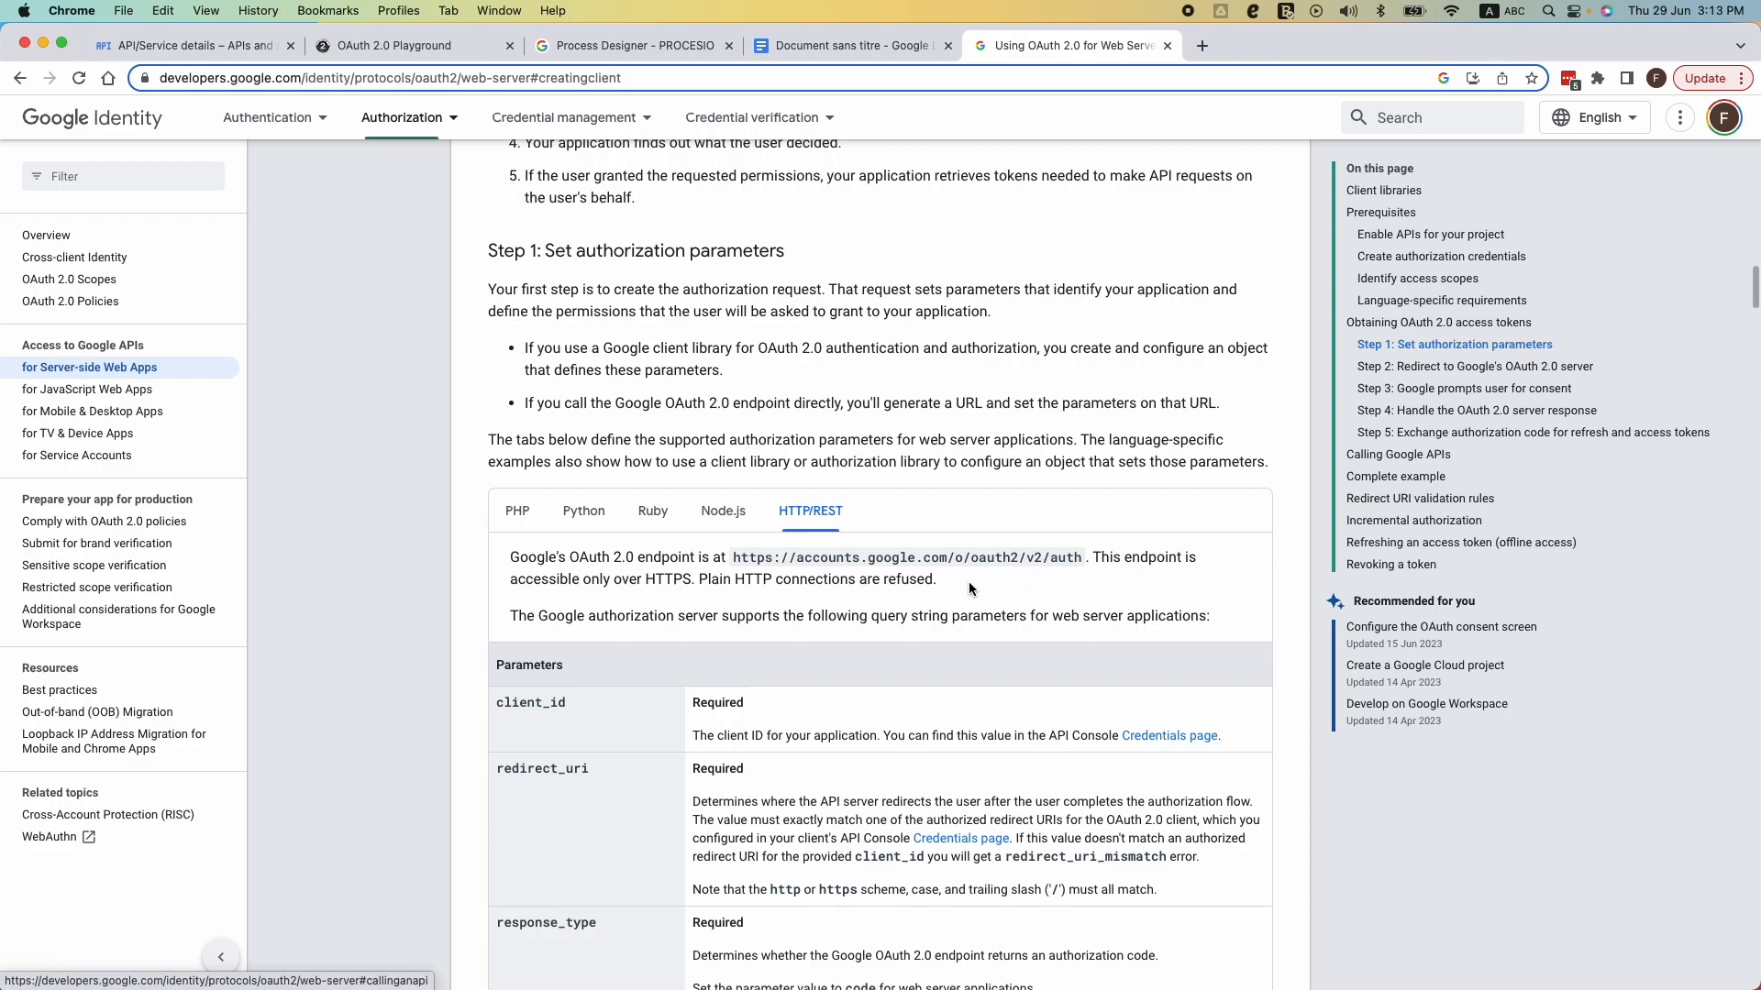
drag(538, 557, 1067, 558)
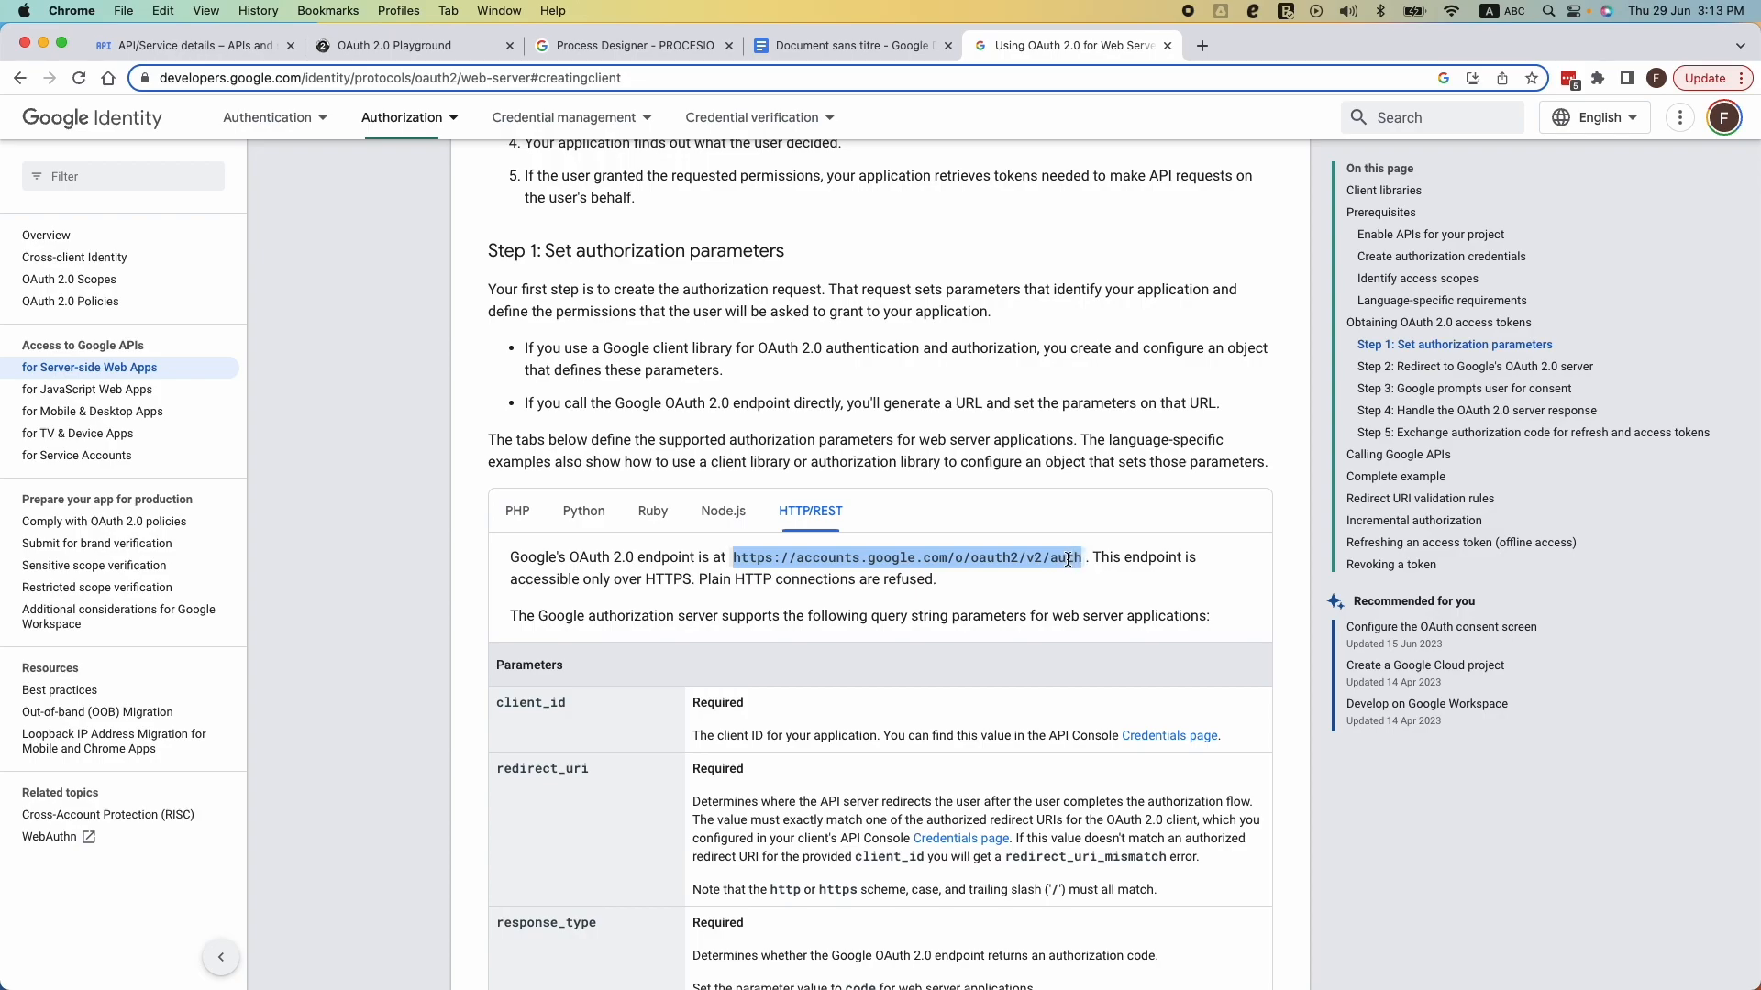
right_click(1067, 558)
click(1124, 598)
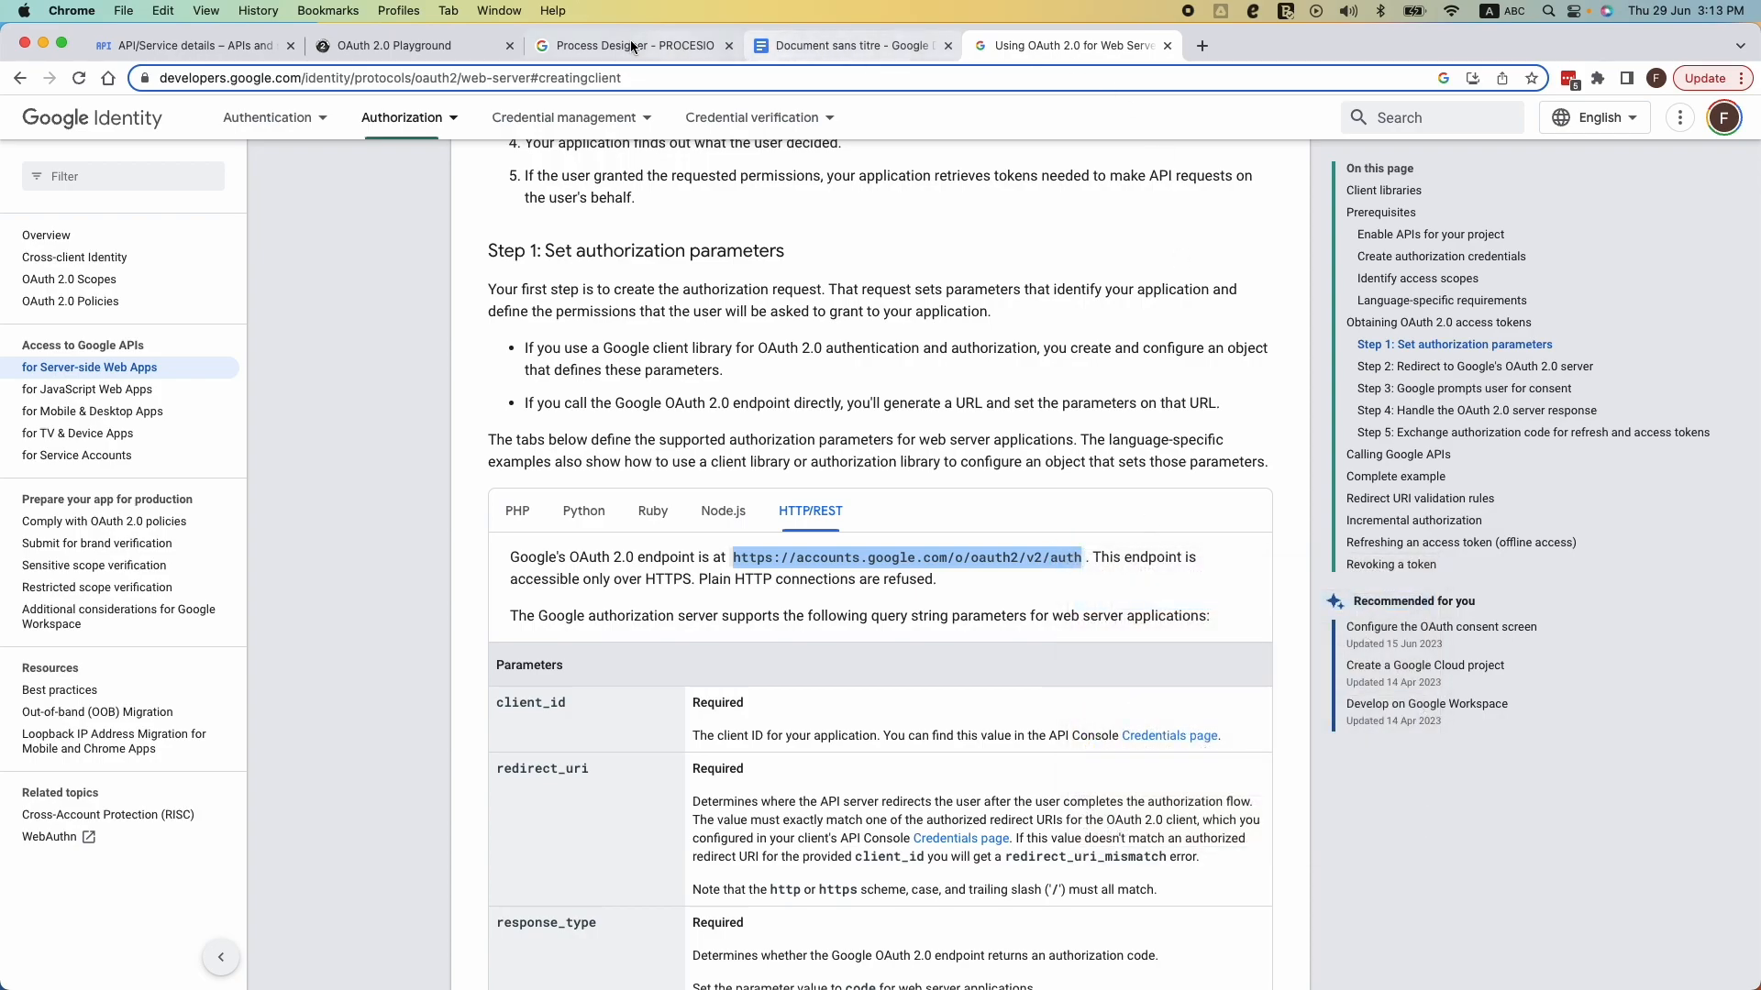
click(642, 41)
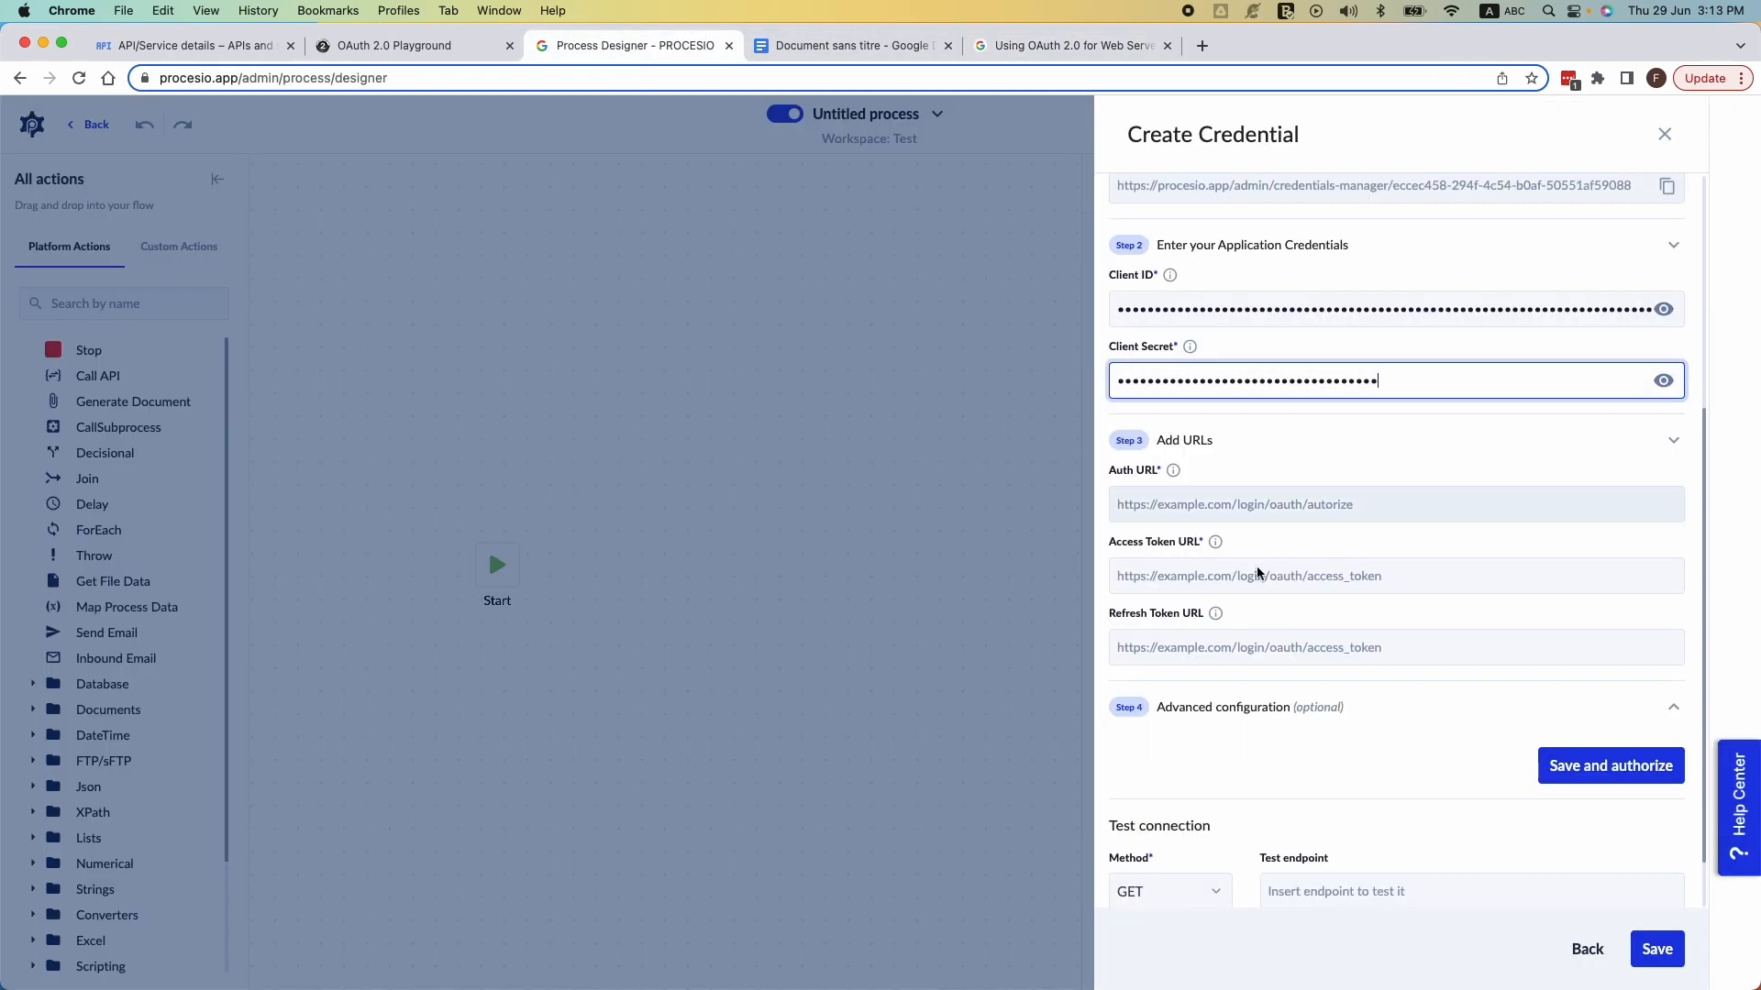
click(1183, 503)
right_click(1183, 503)
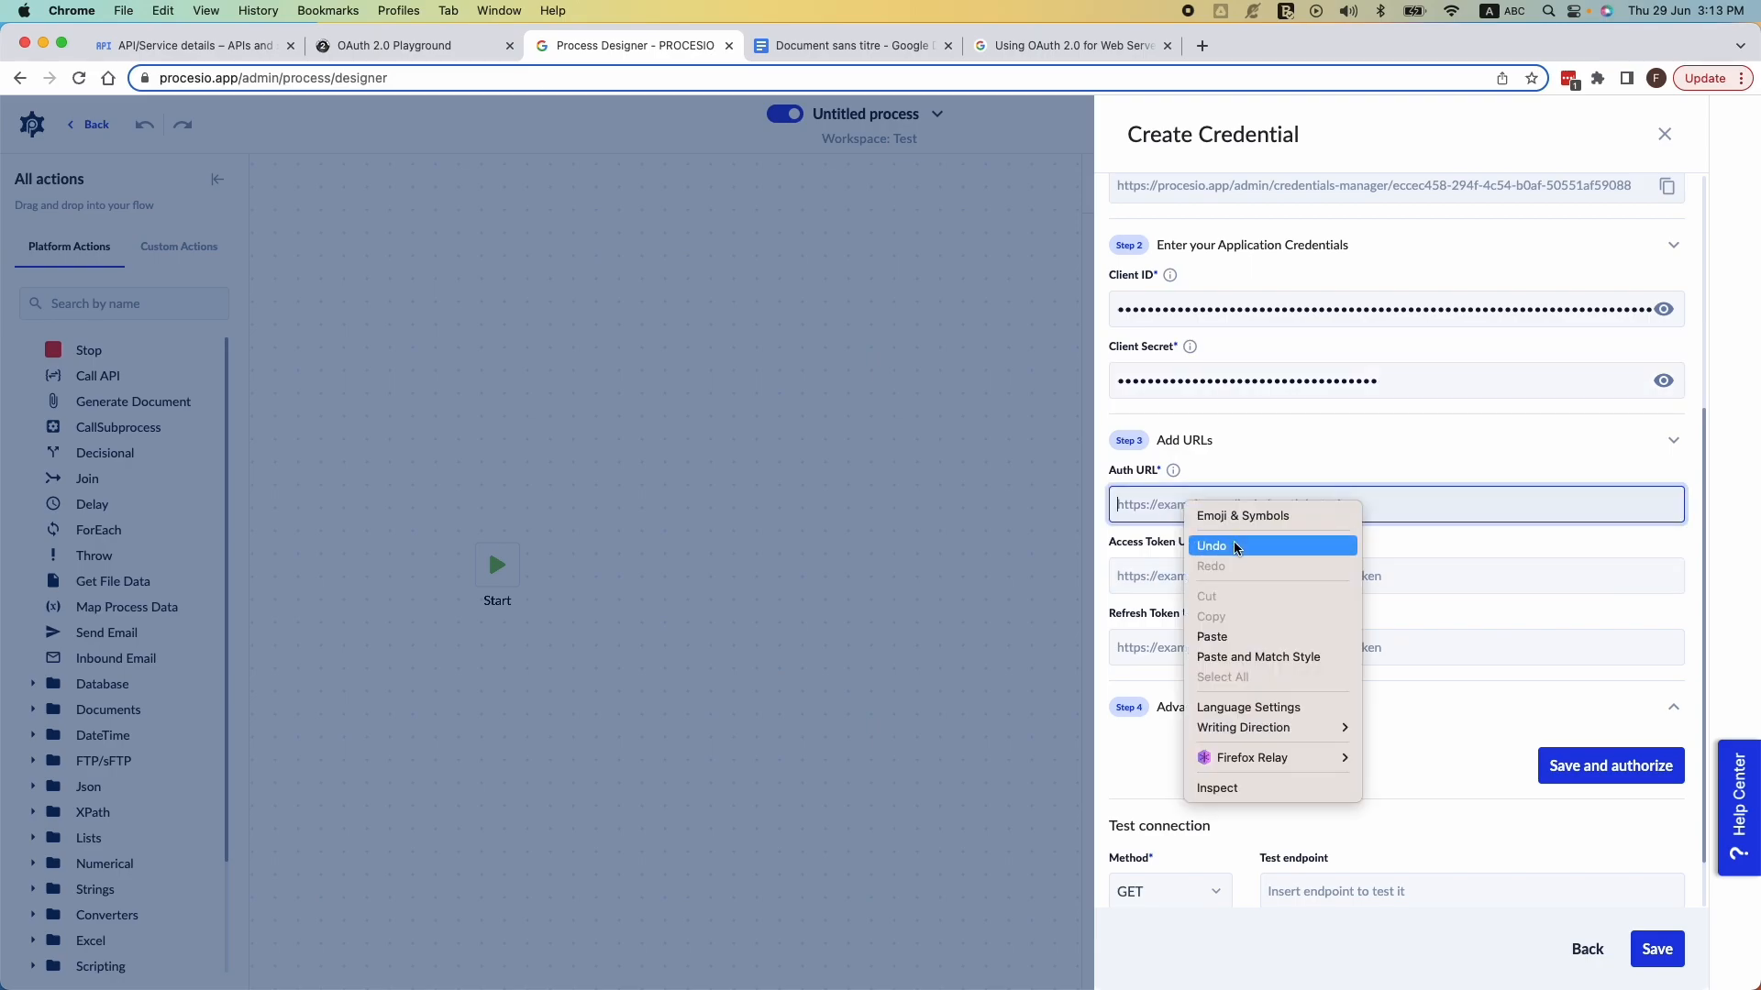
click(1245, 636)
click(1171, 574)
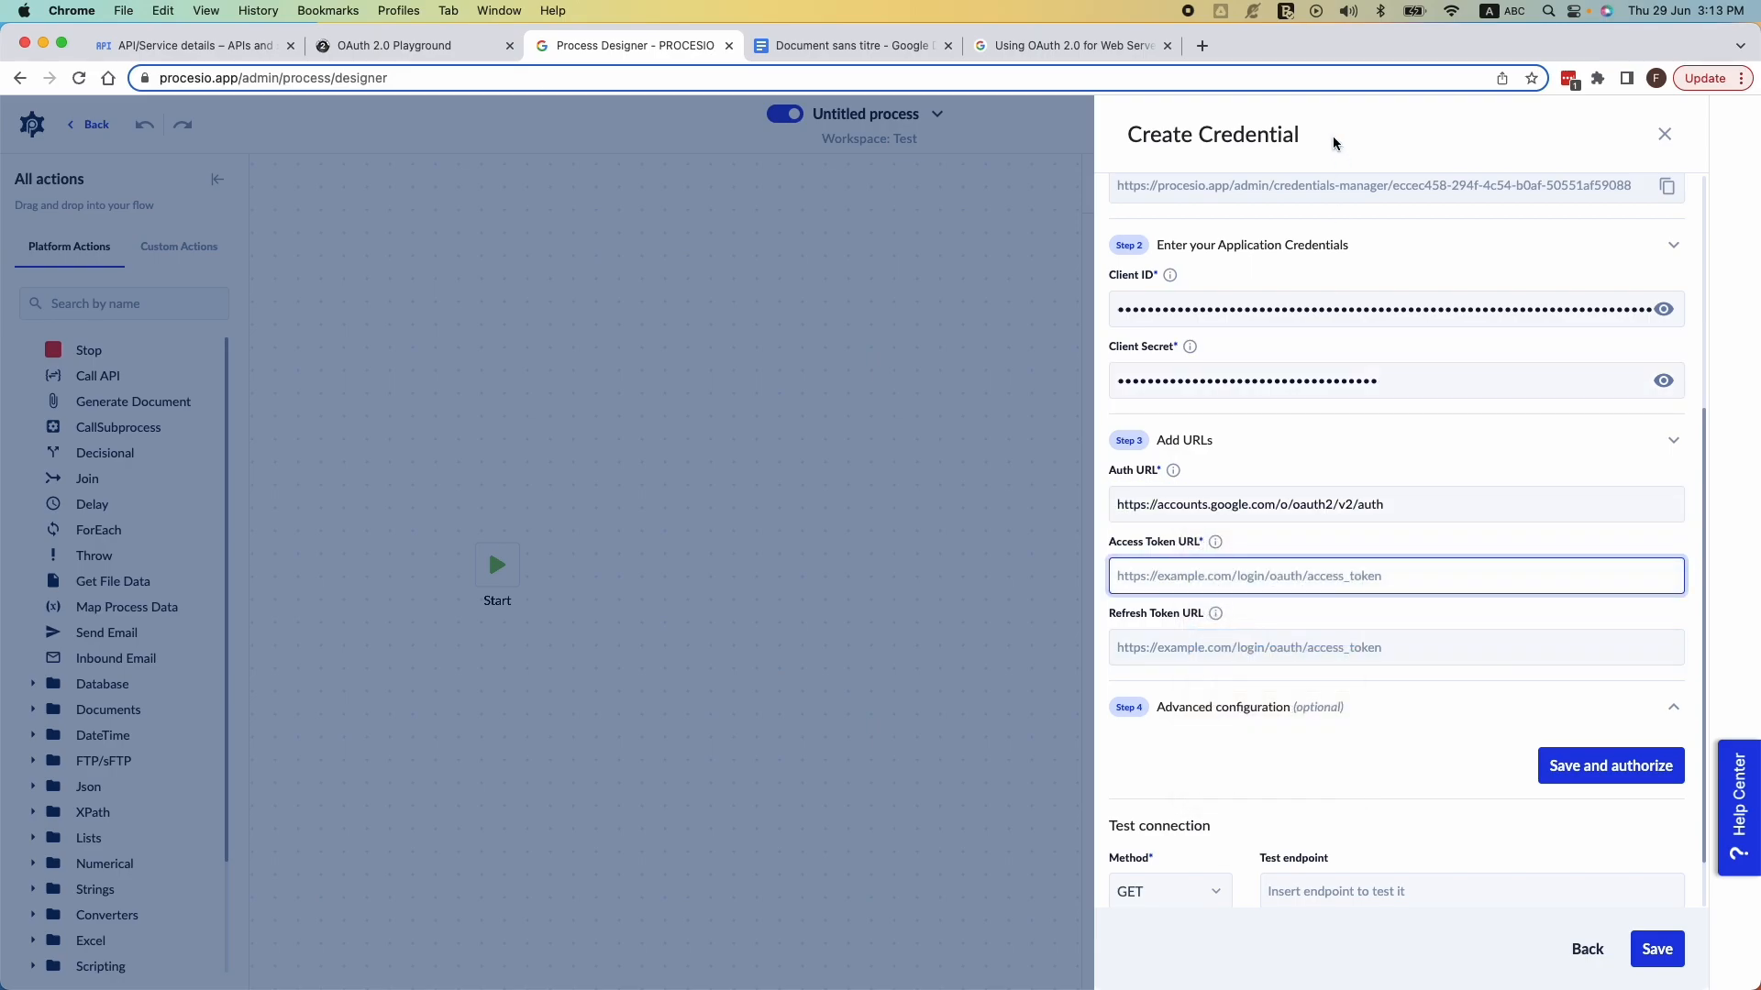
click(1043, 53)
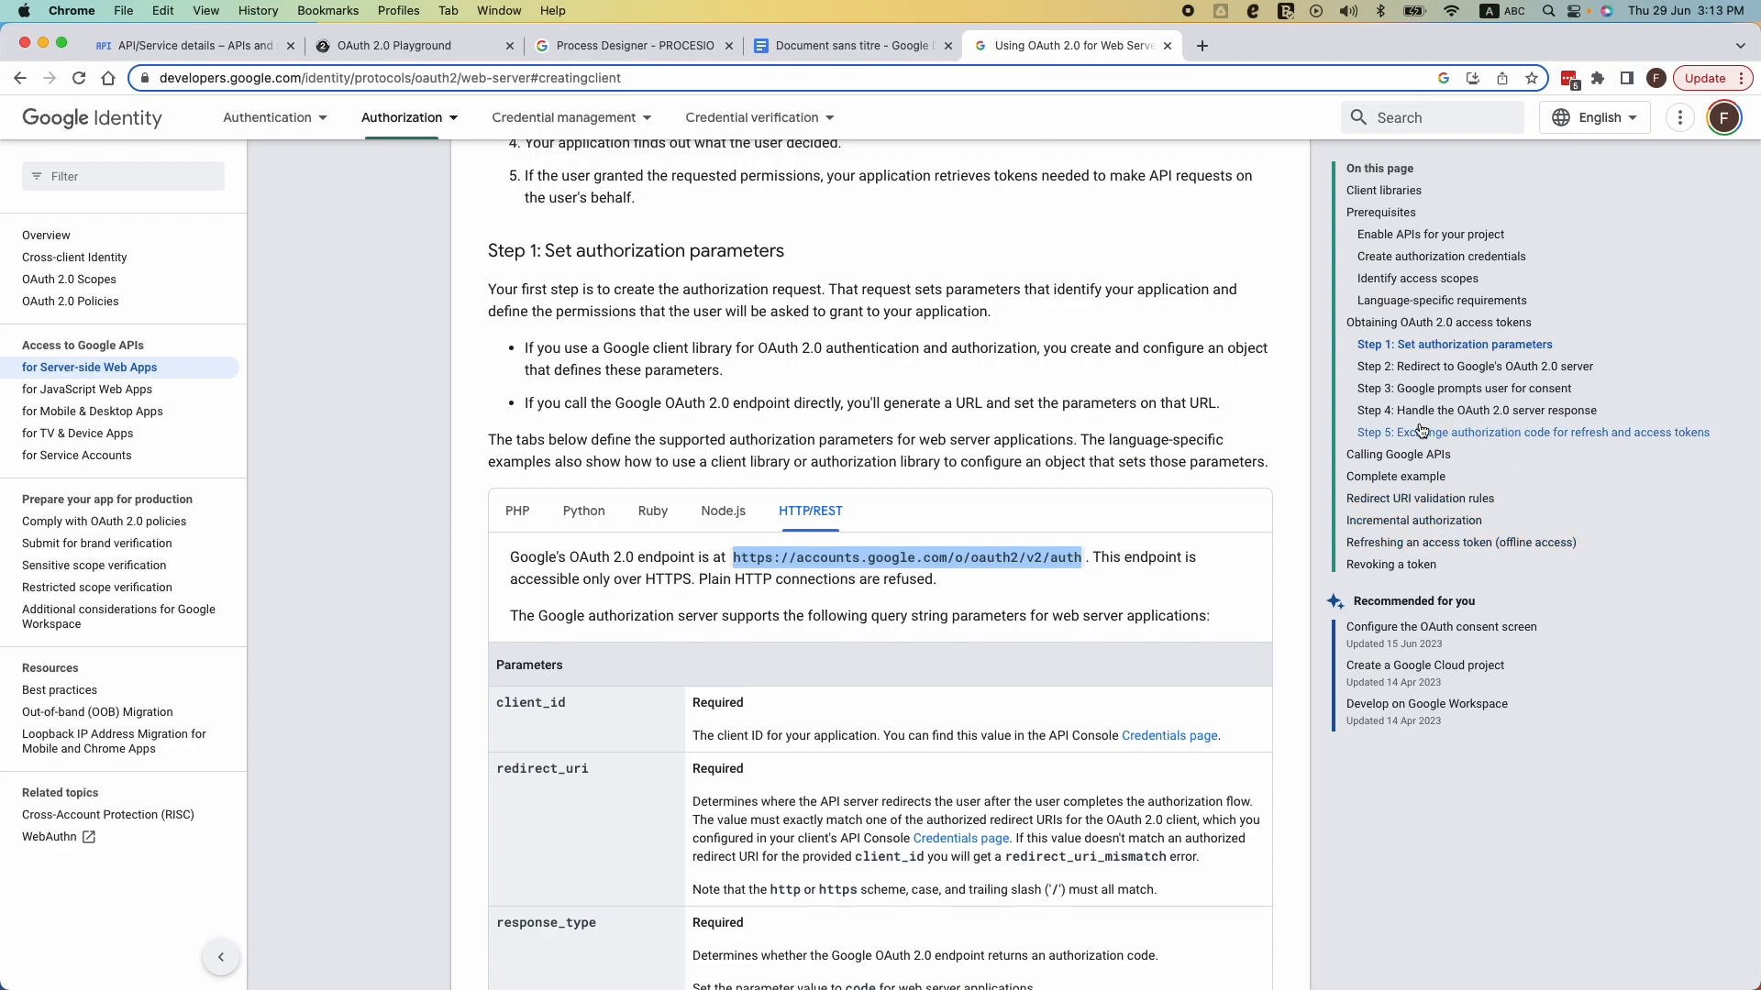
click(1516, 441)
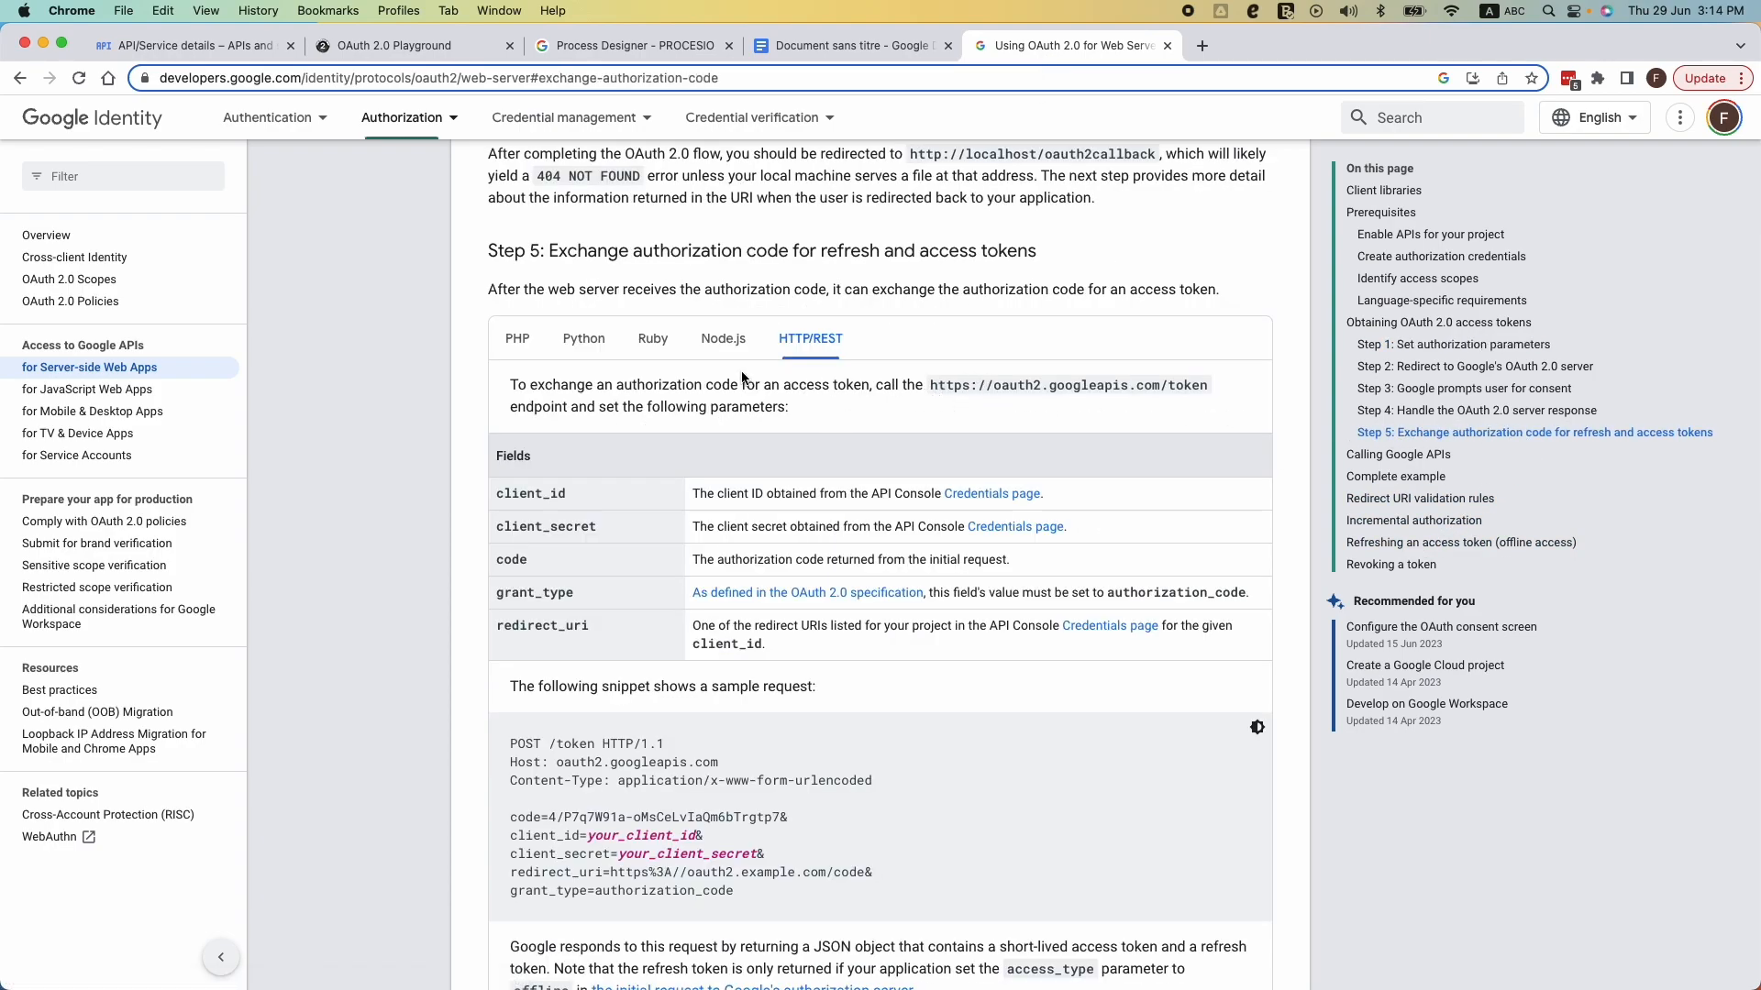
drag(690, 379, 1208, 382)
click(936, 386)
right_click(1200, 380)
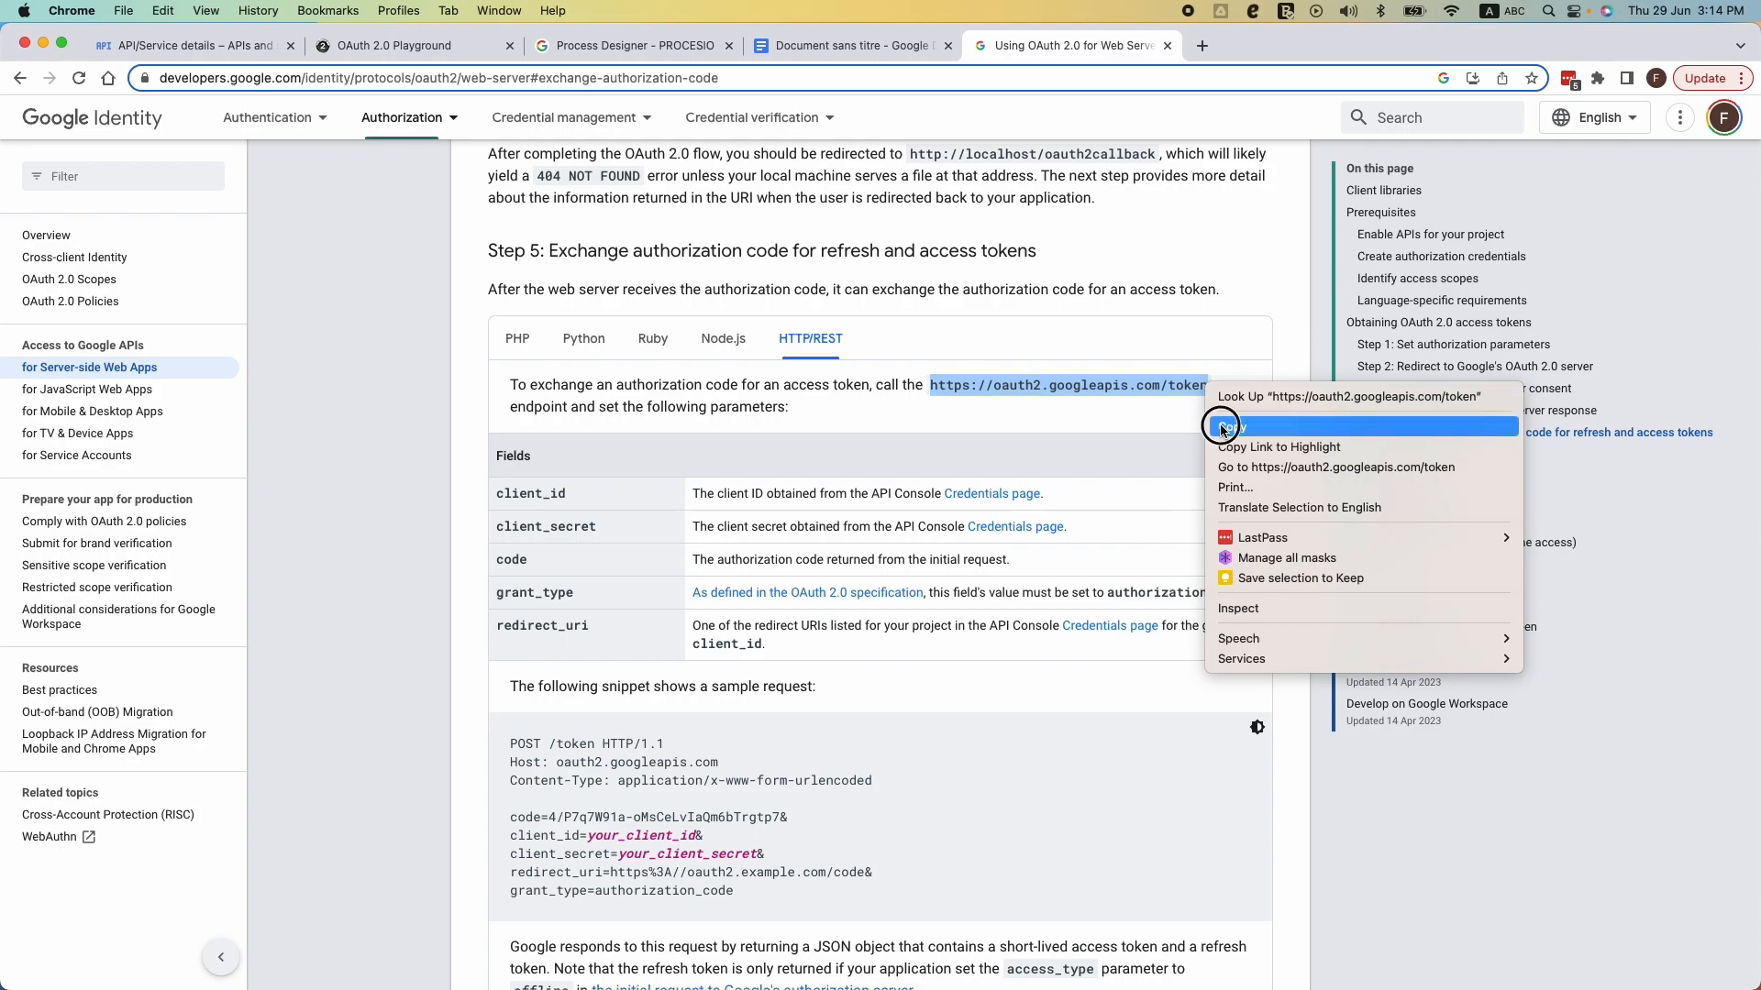
click(1224, 427)
click(633, 45)
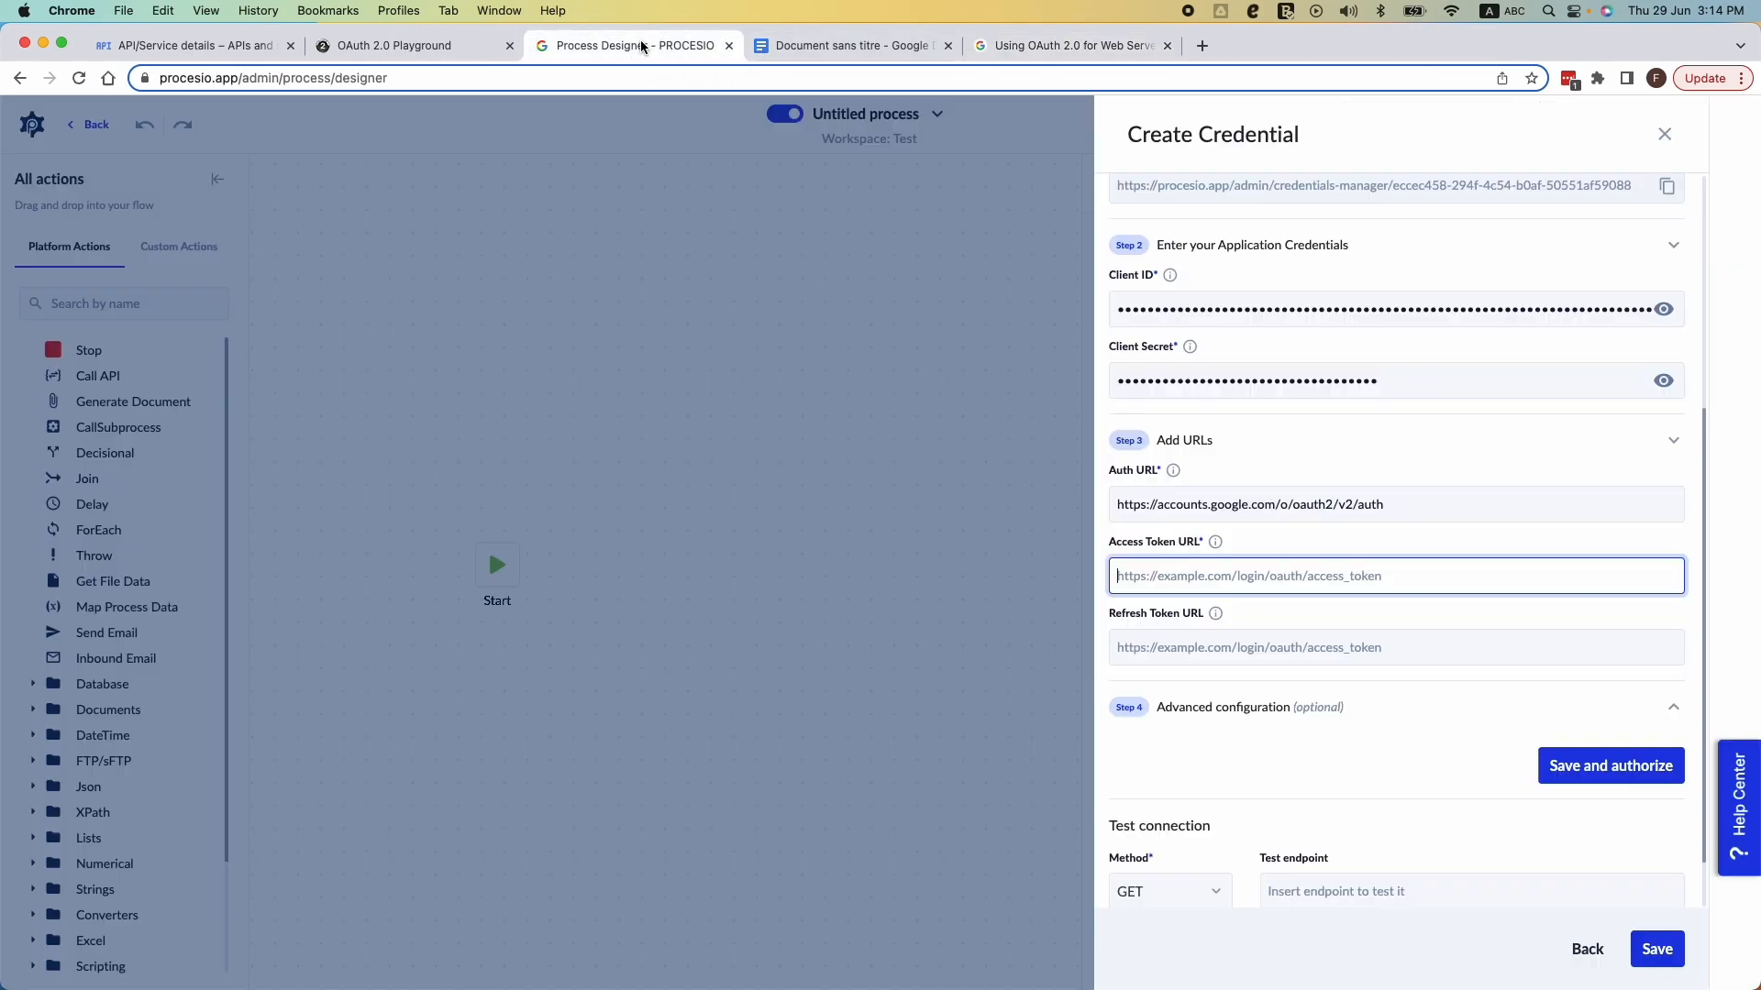
right_click(1195, 577)
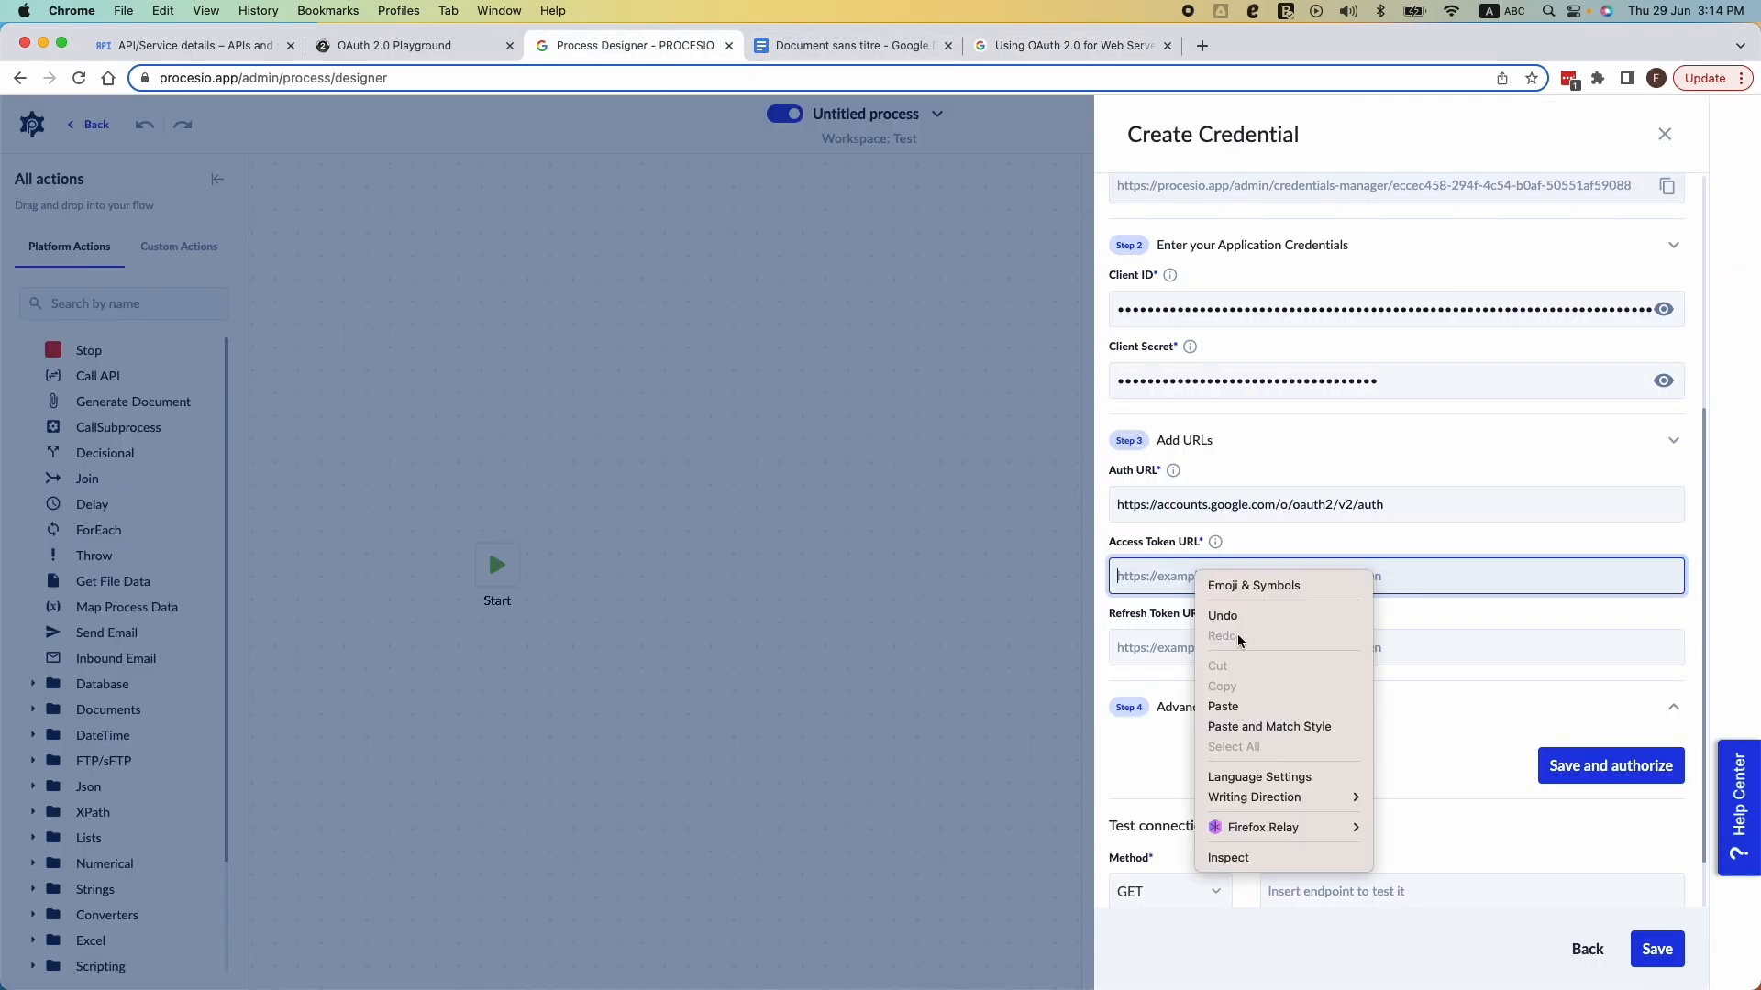
click(1248, 706)
click(1168, 647)
key(super+v)
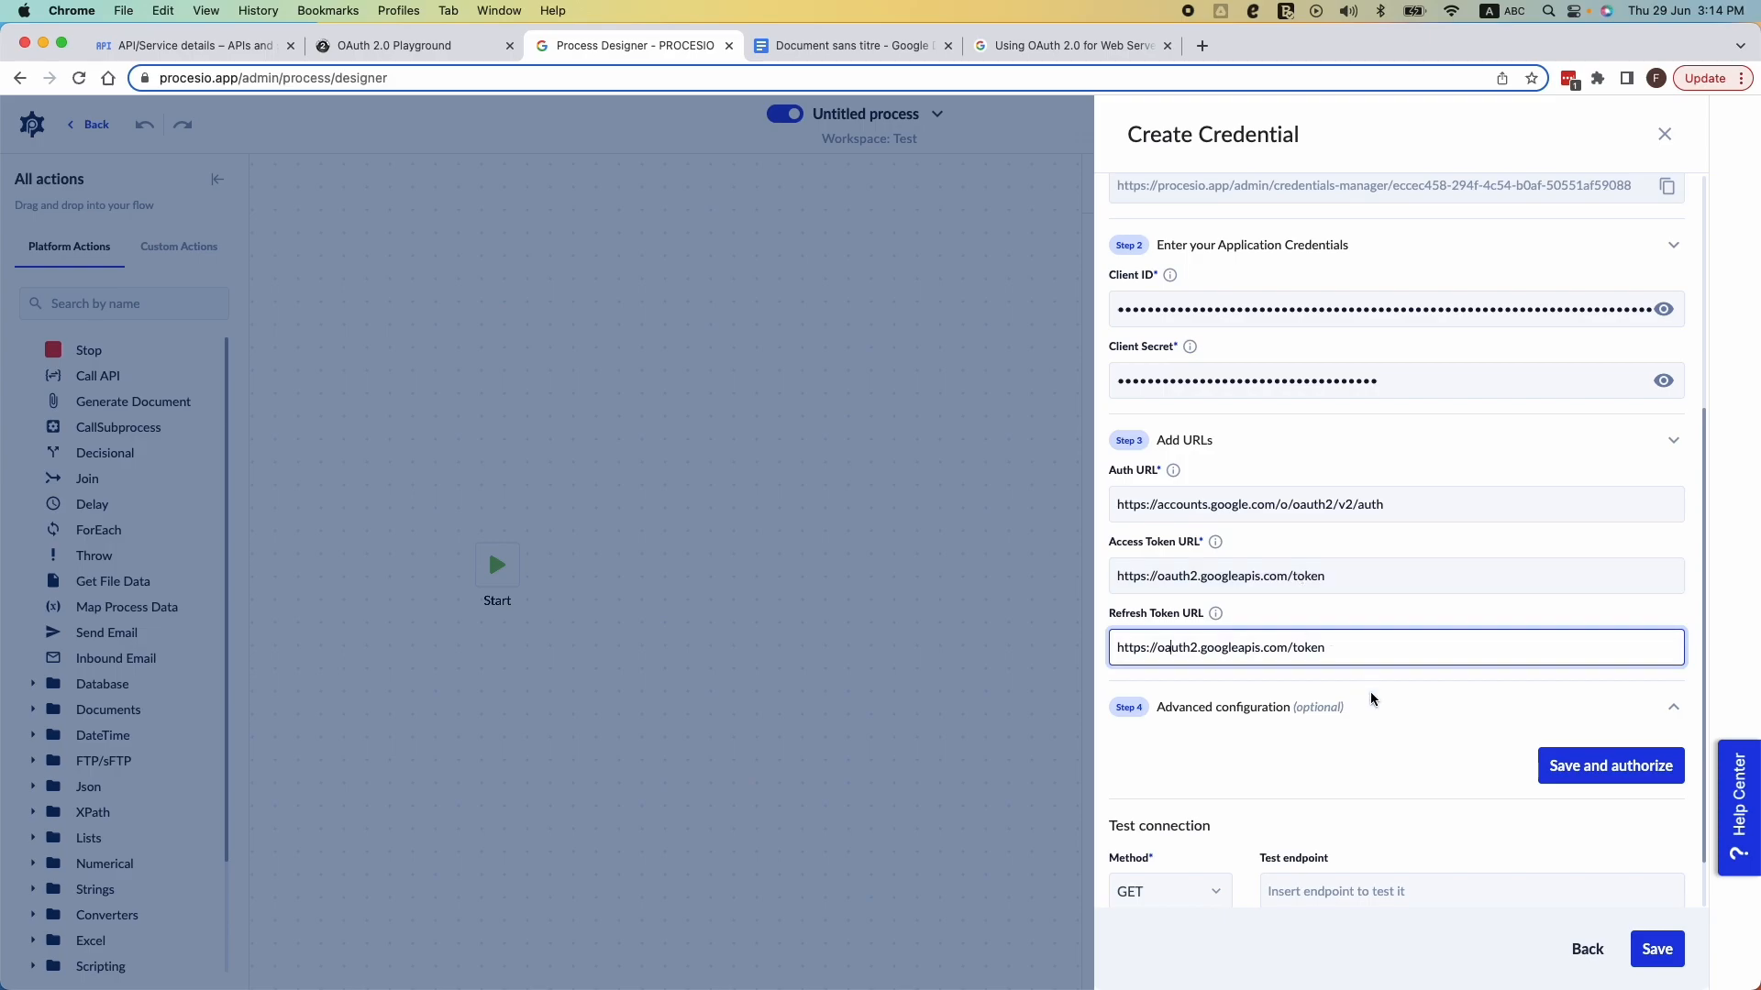
click(1355, 608)
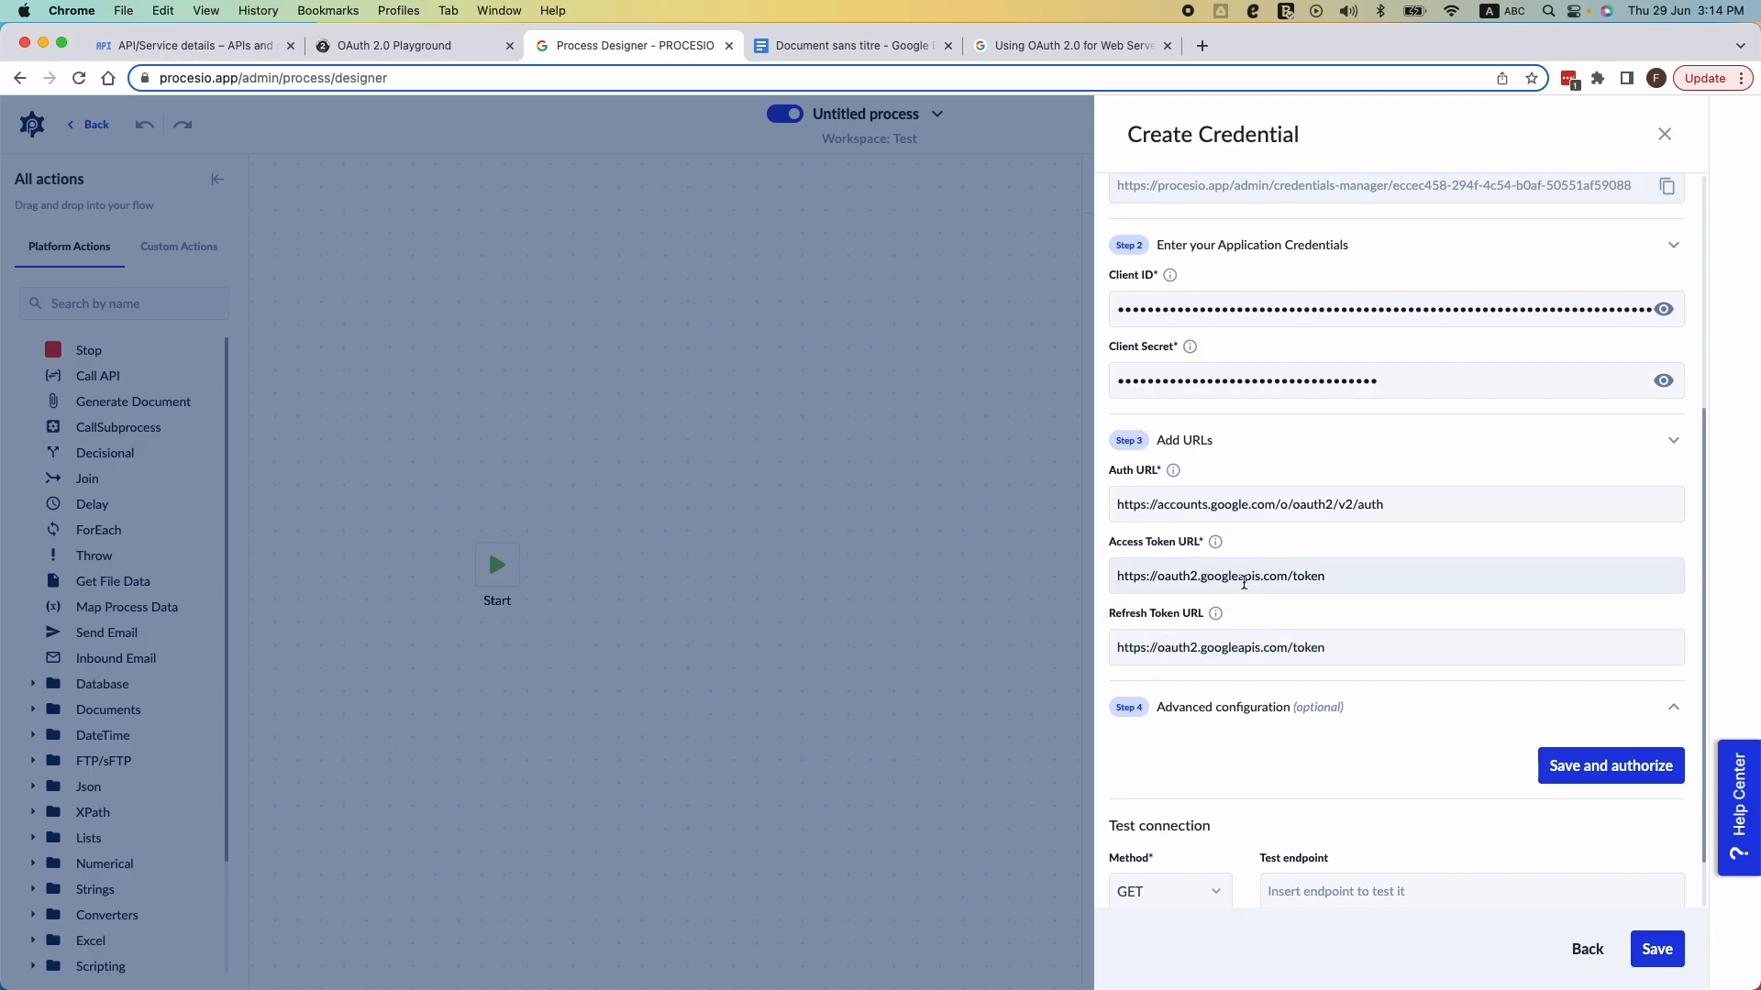
scroll(1265, 619, up, 3)
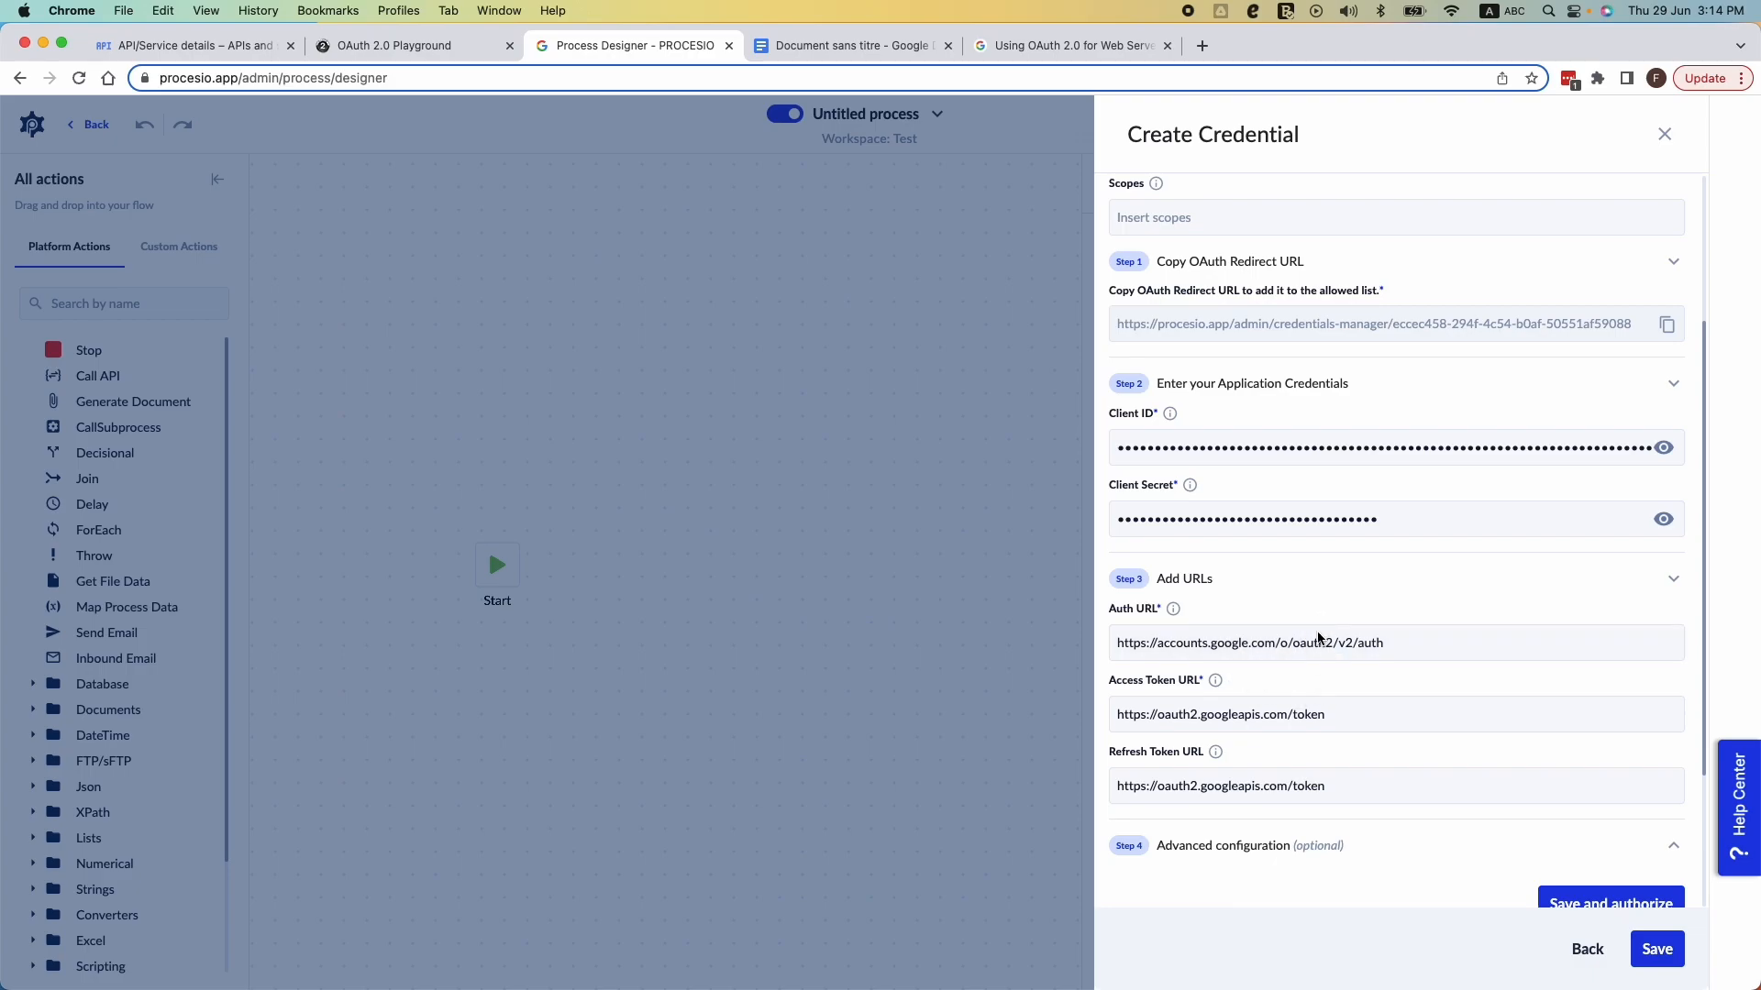
scroll(1321, 607, up, 4)
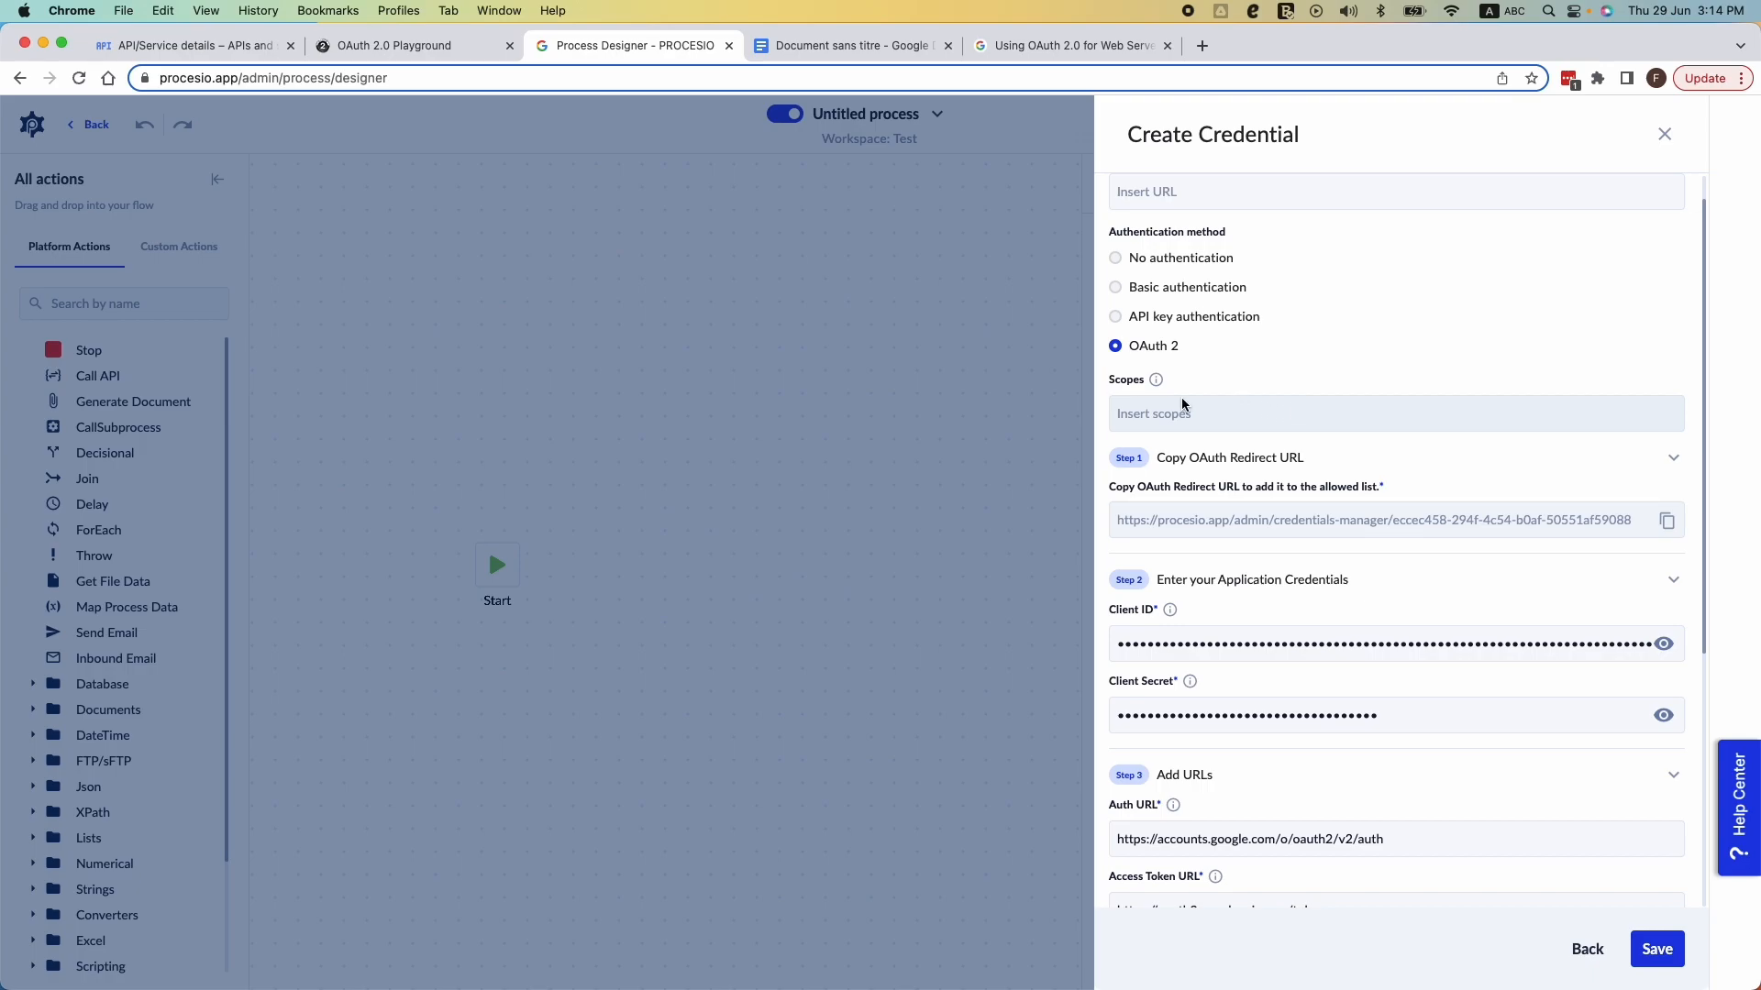
mouse_move(1159, 385)
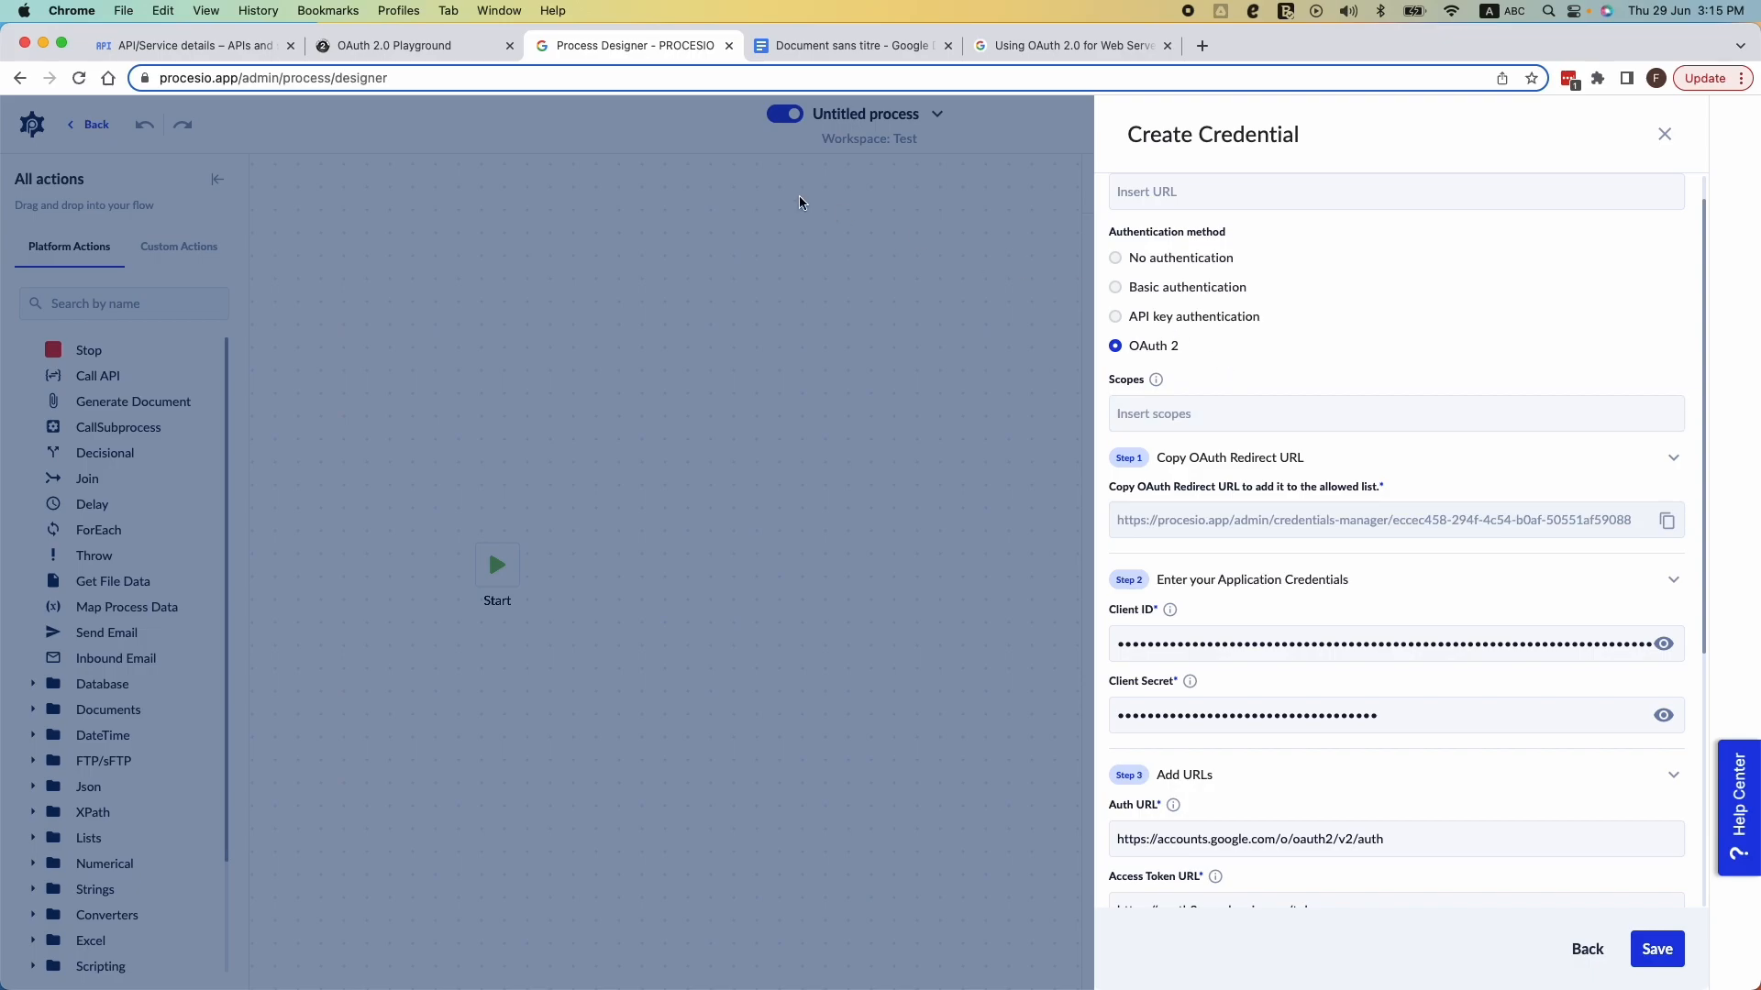
click(382, 39)
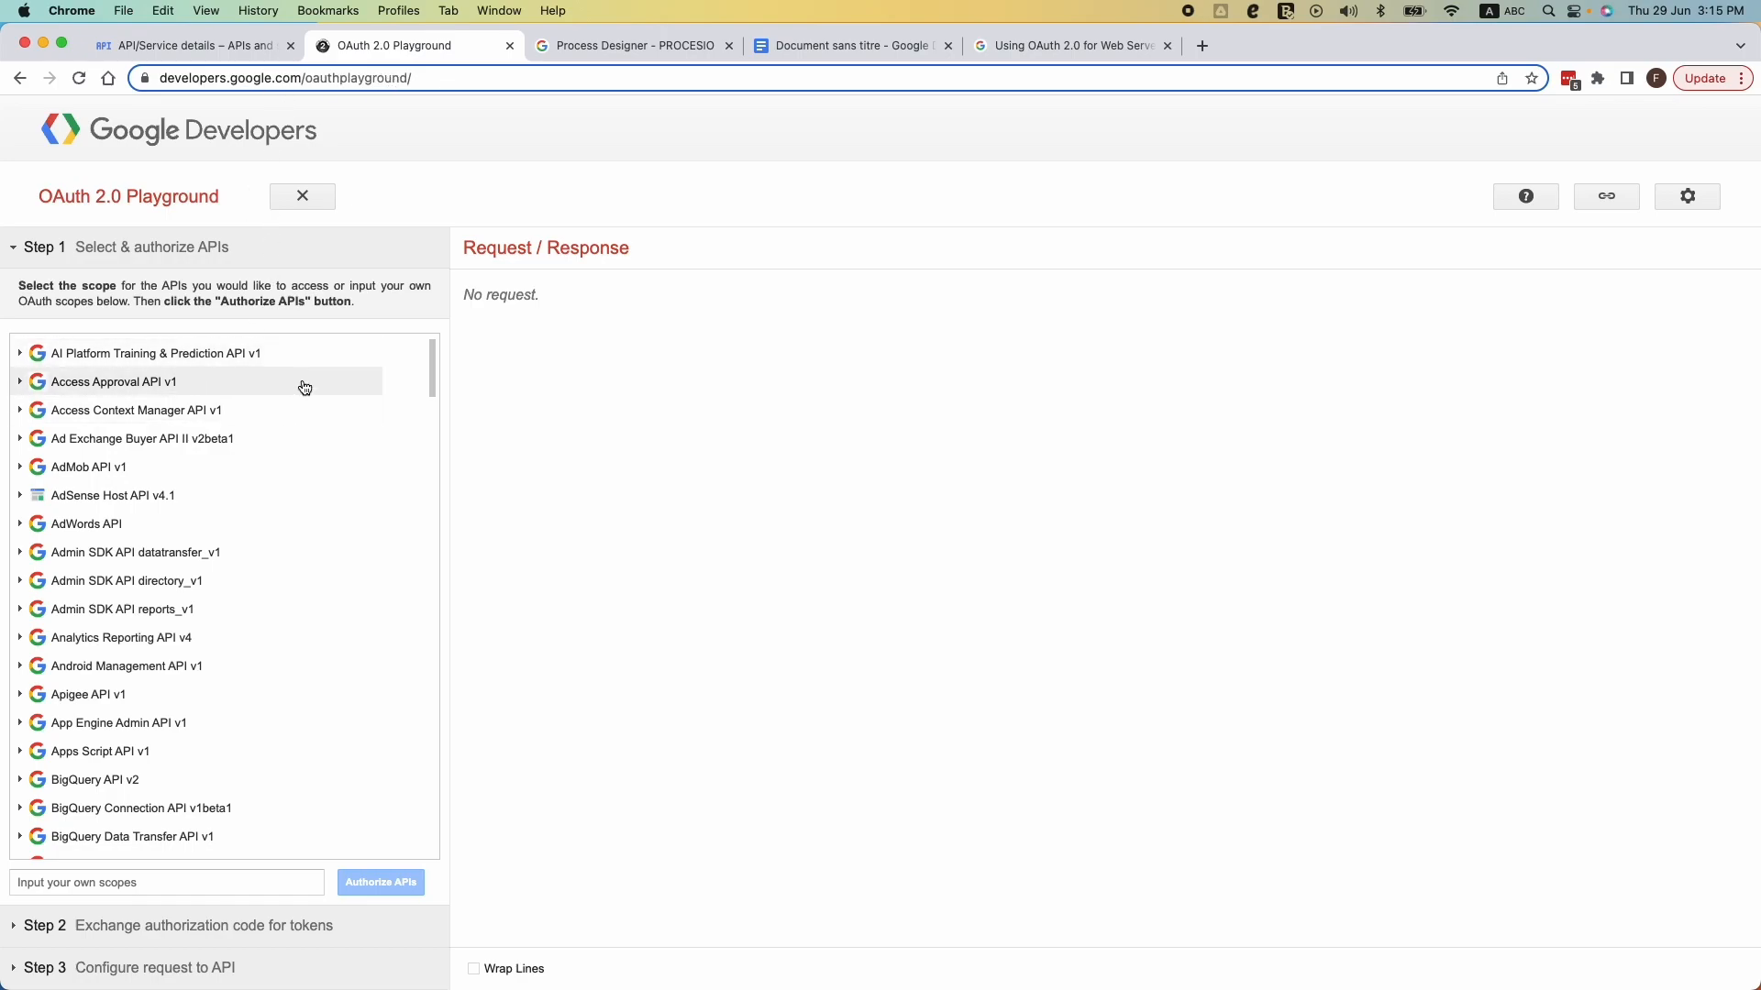
scroll(306, 388, down, 15)
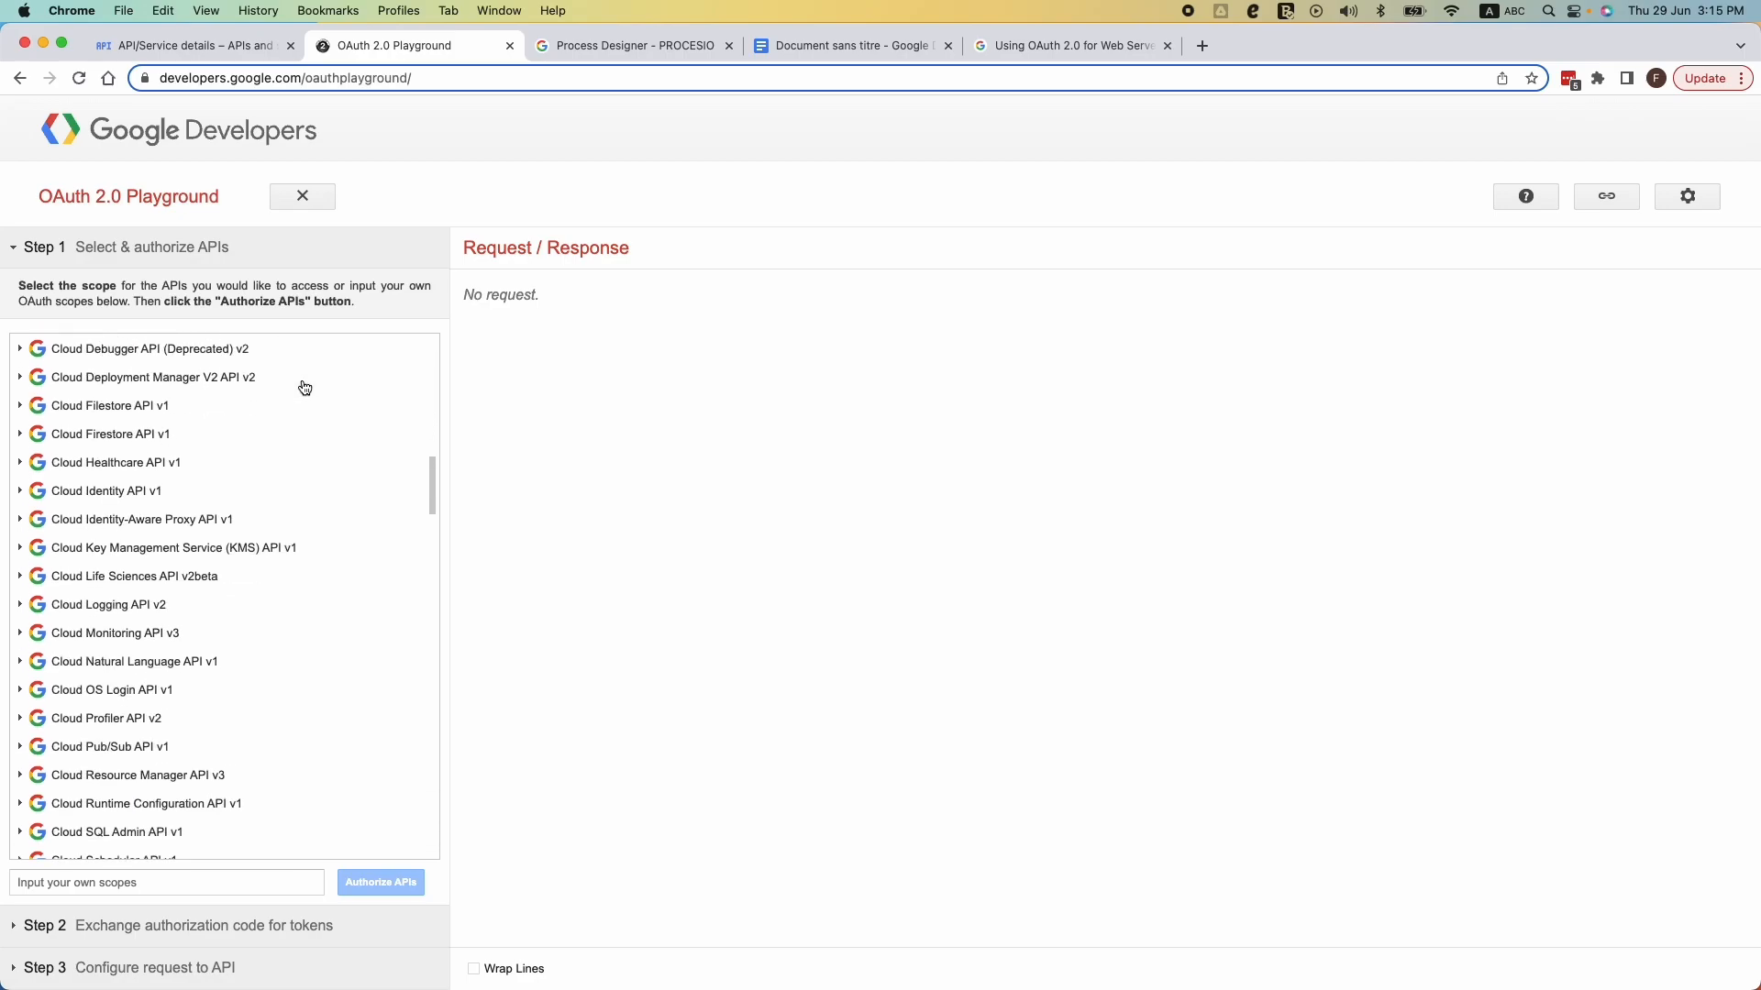
scroll(306, 388, up, 15)
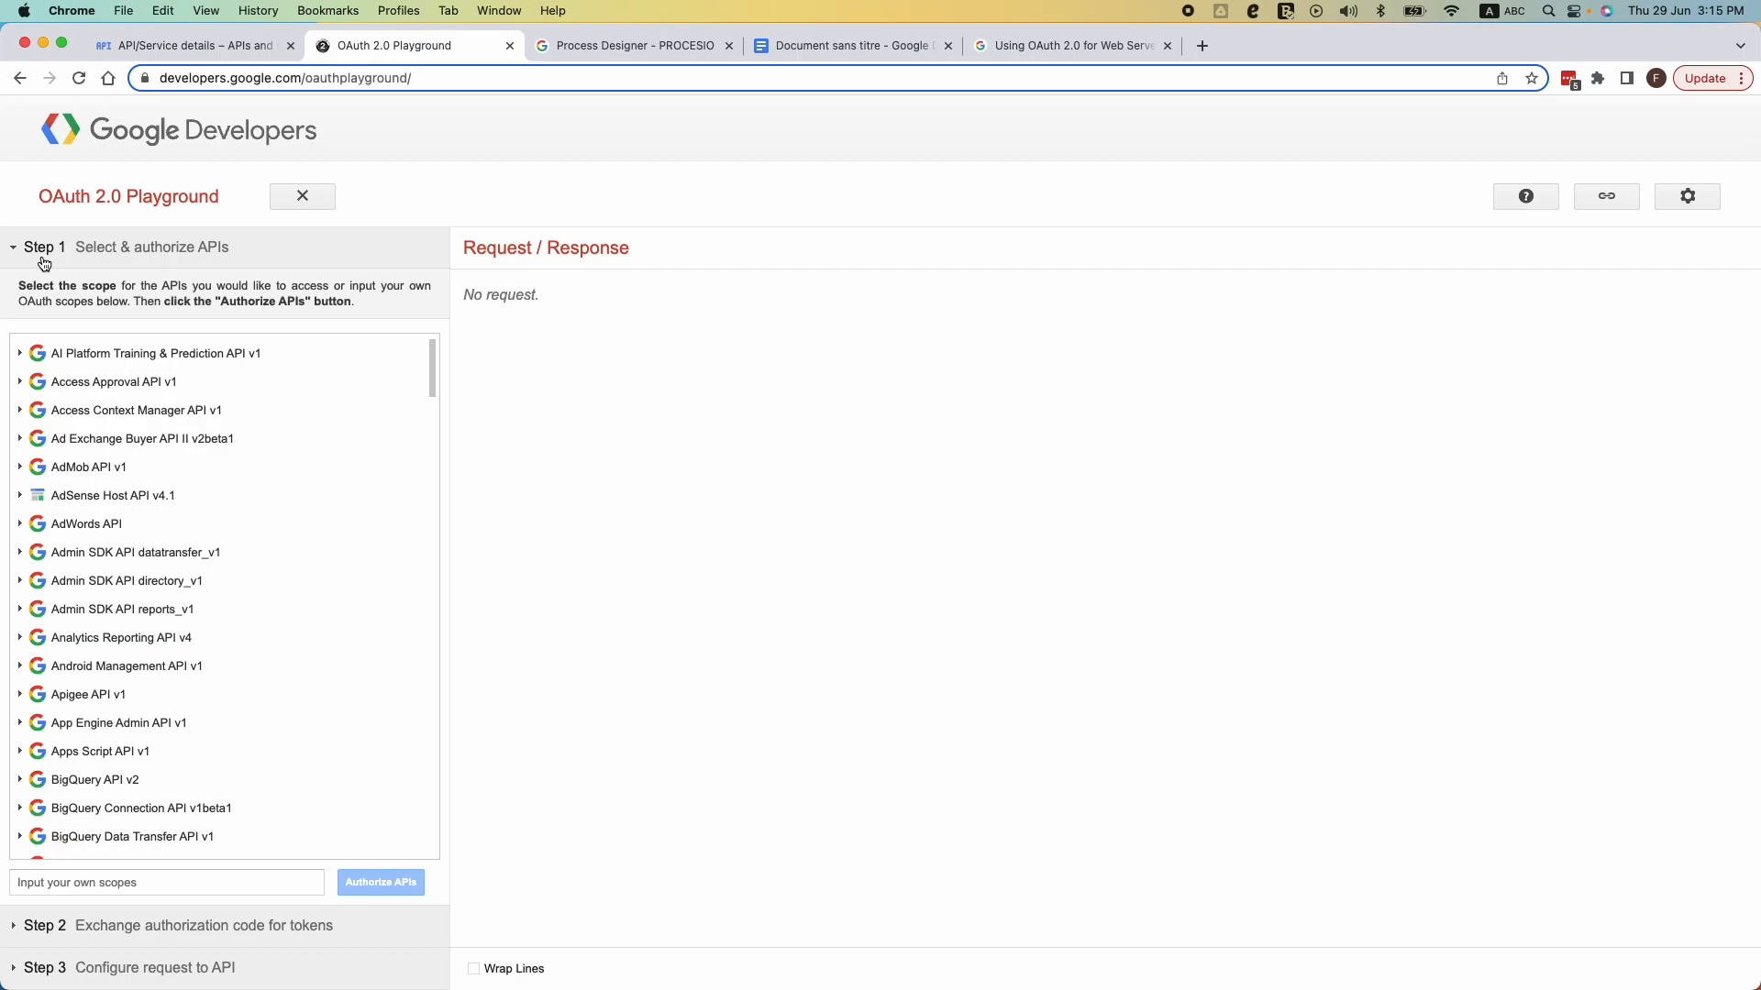
scroll(141, 480, down, 15)
scroll(141, 477, down, 15)
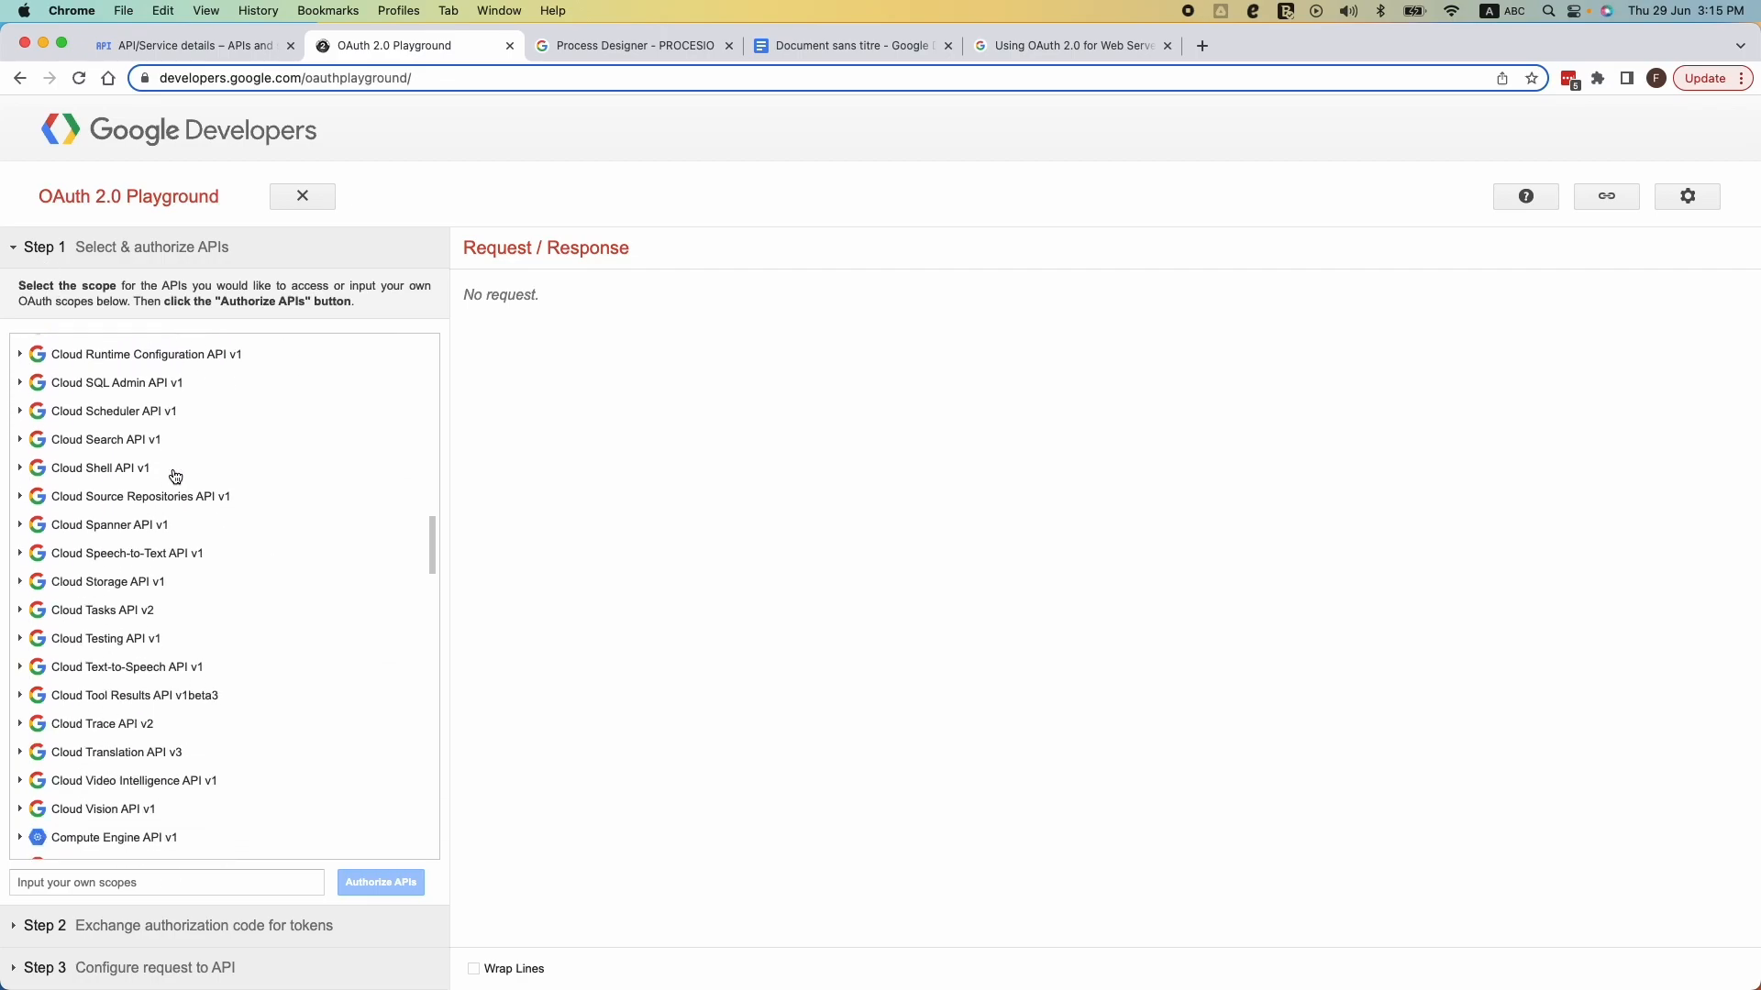
scroll(176, 476, down, 5)
scroll(181, 575, down, 15)
scroll(182, 575, up, 1)
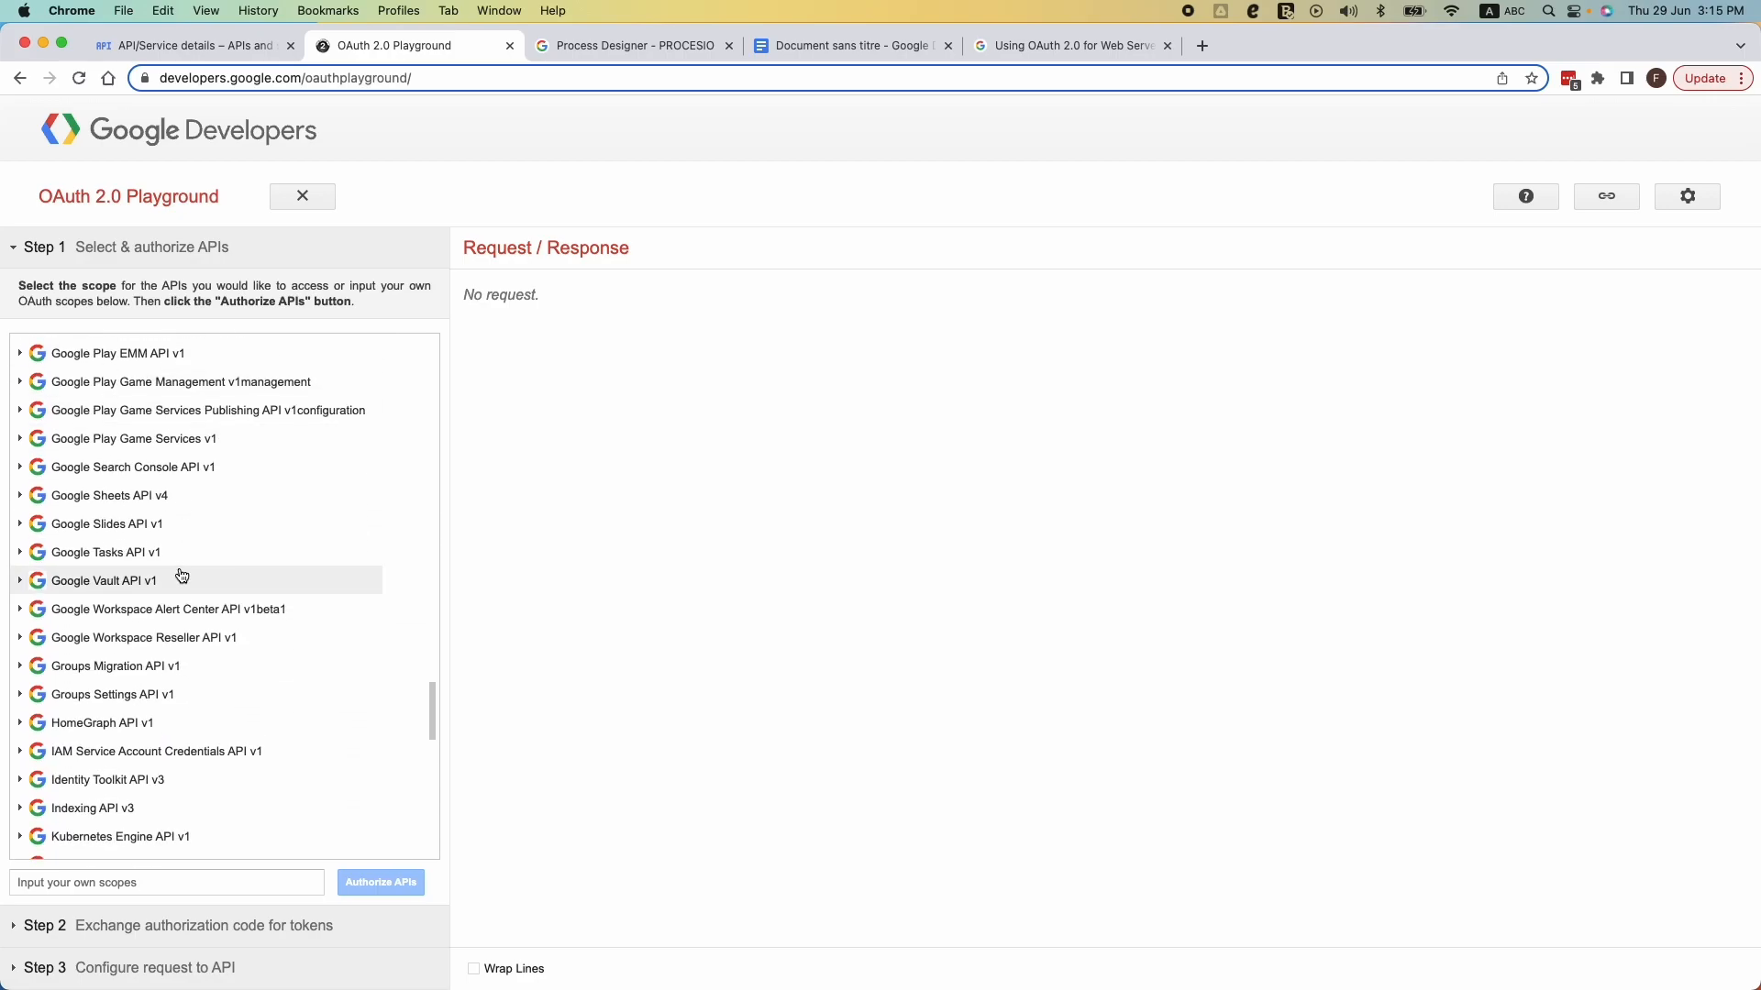
click(56, 552)
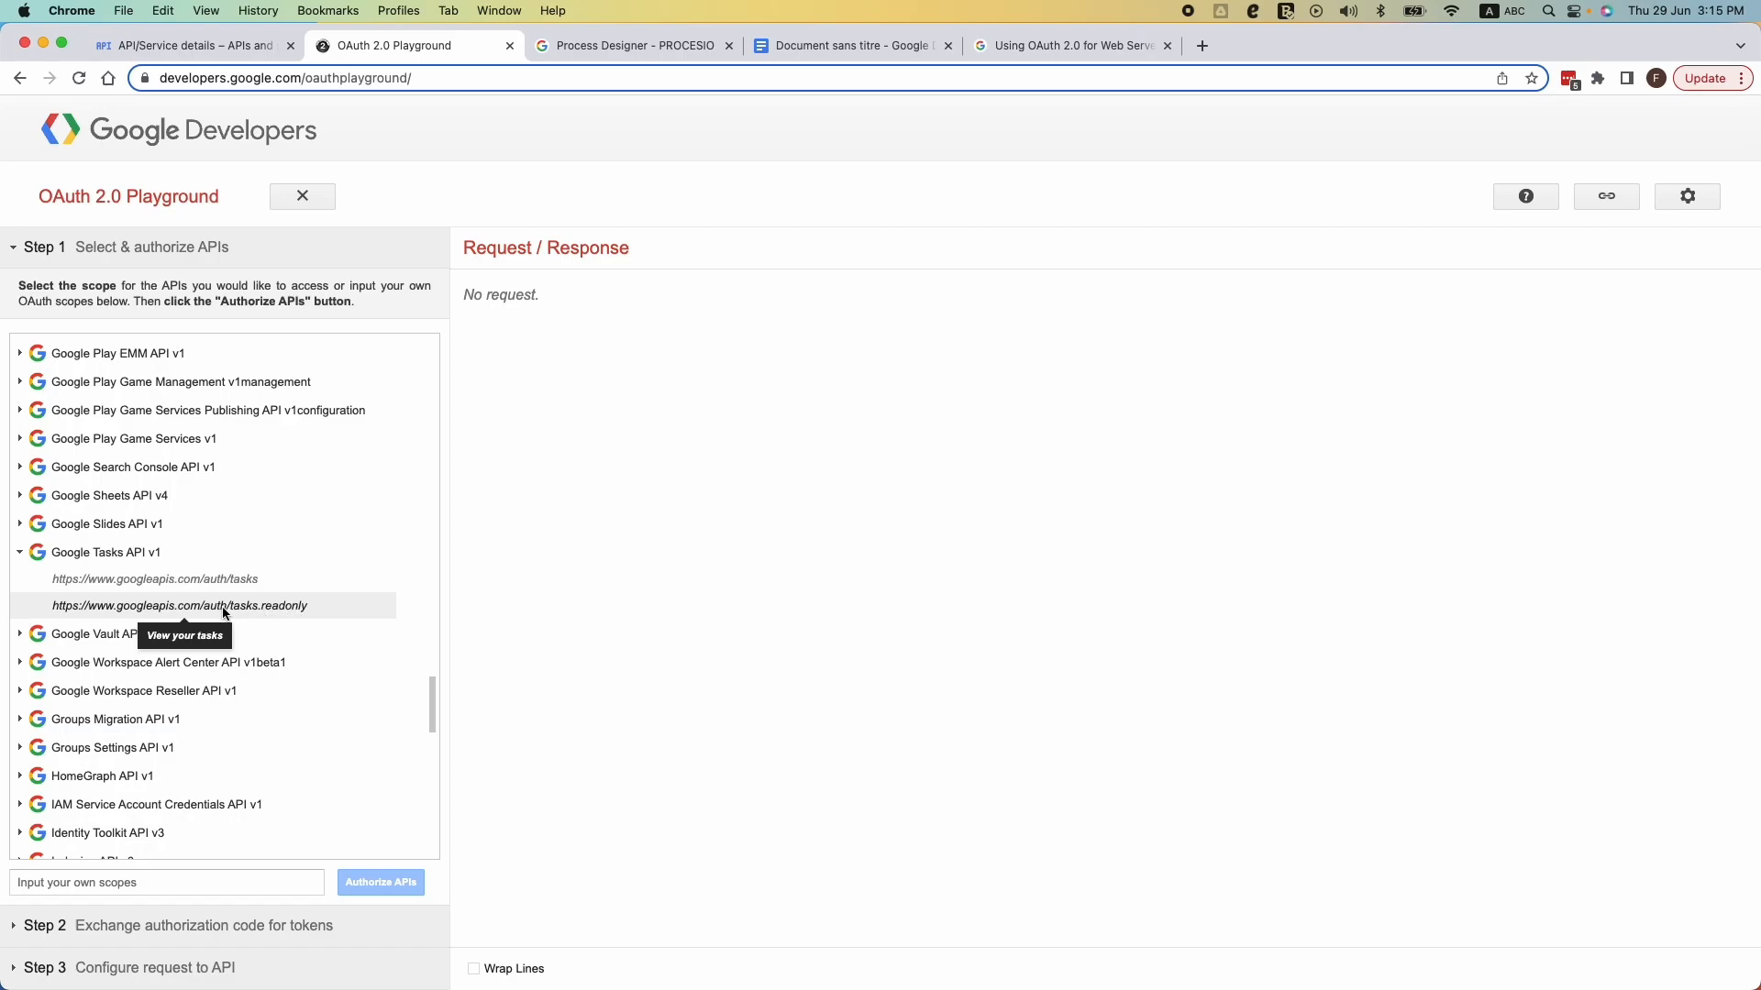
click(88, 605)
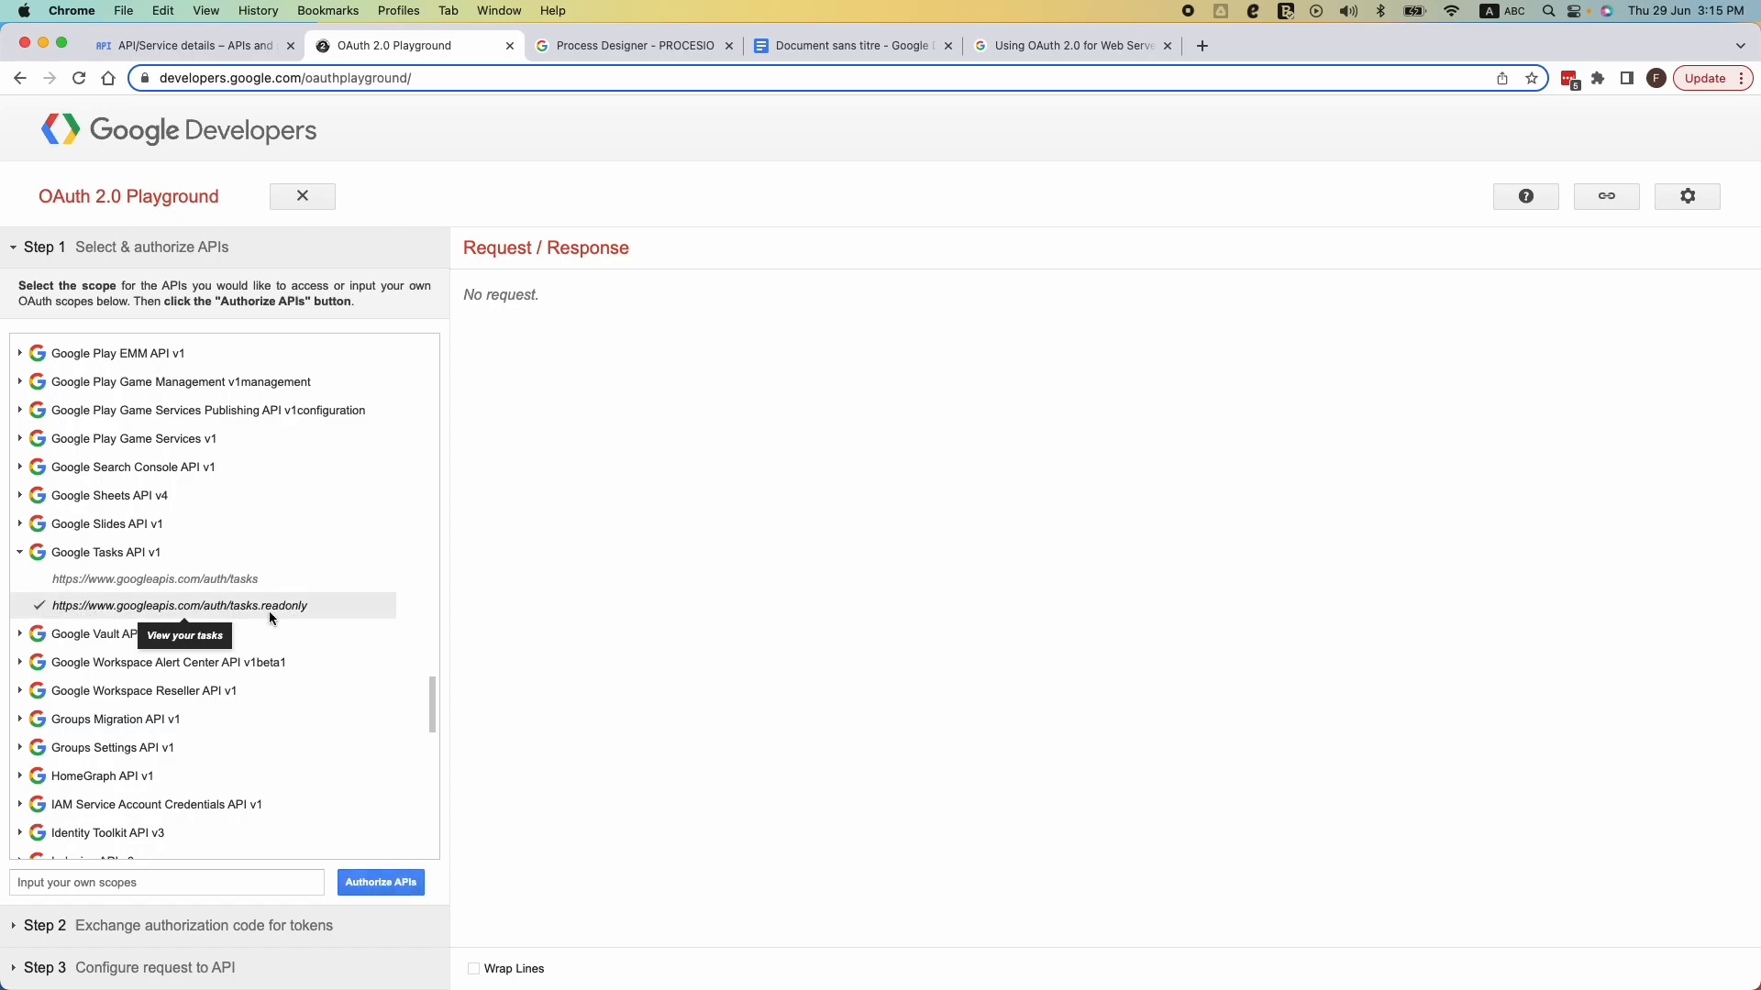
- Authorize the selected API with the Google account, granting access to view tasks, and exchange the authorization code for tokens
scroll(409, 809, down, 3)
click(374, 887)
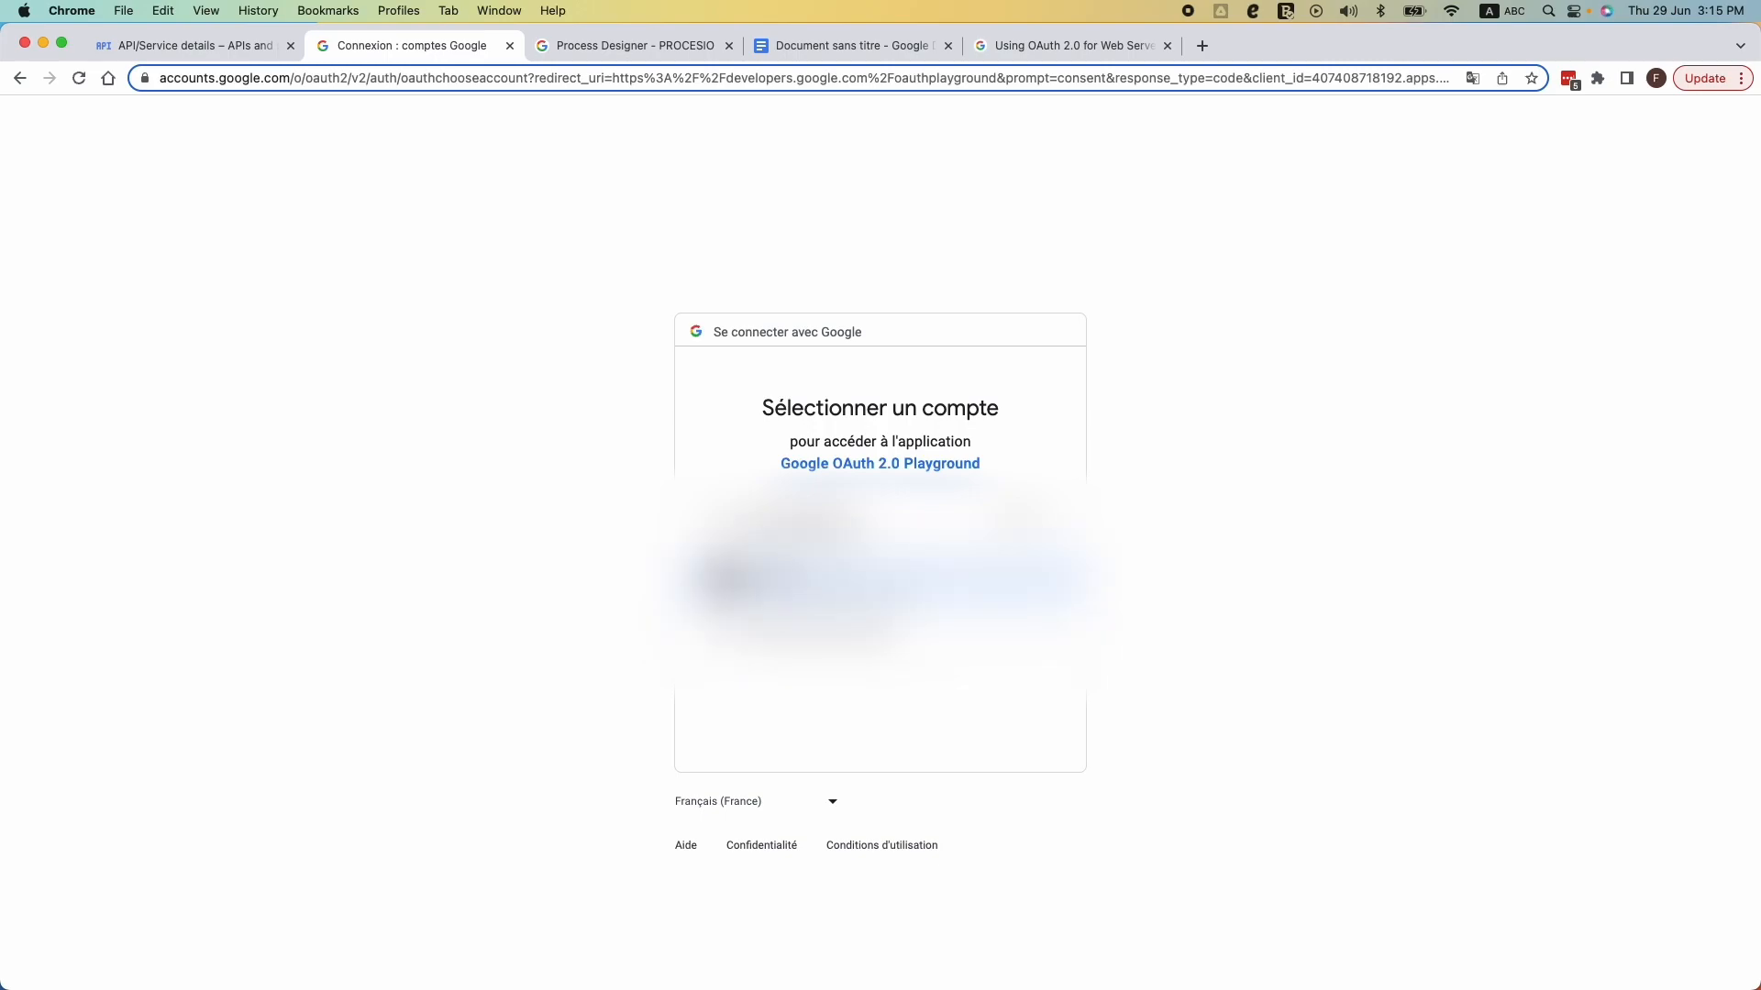
click(898, 582)
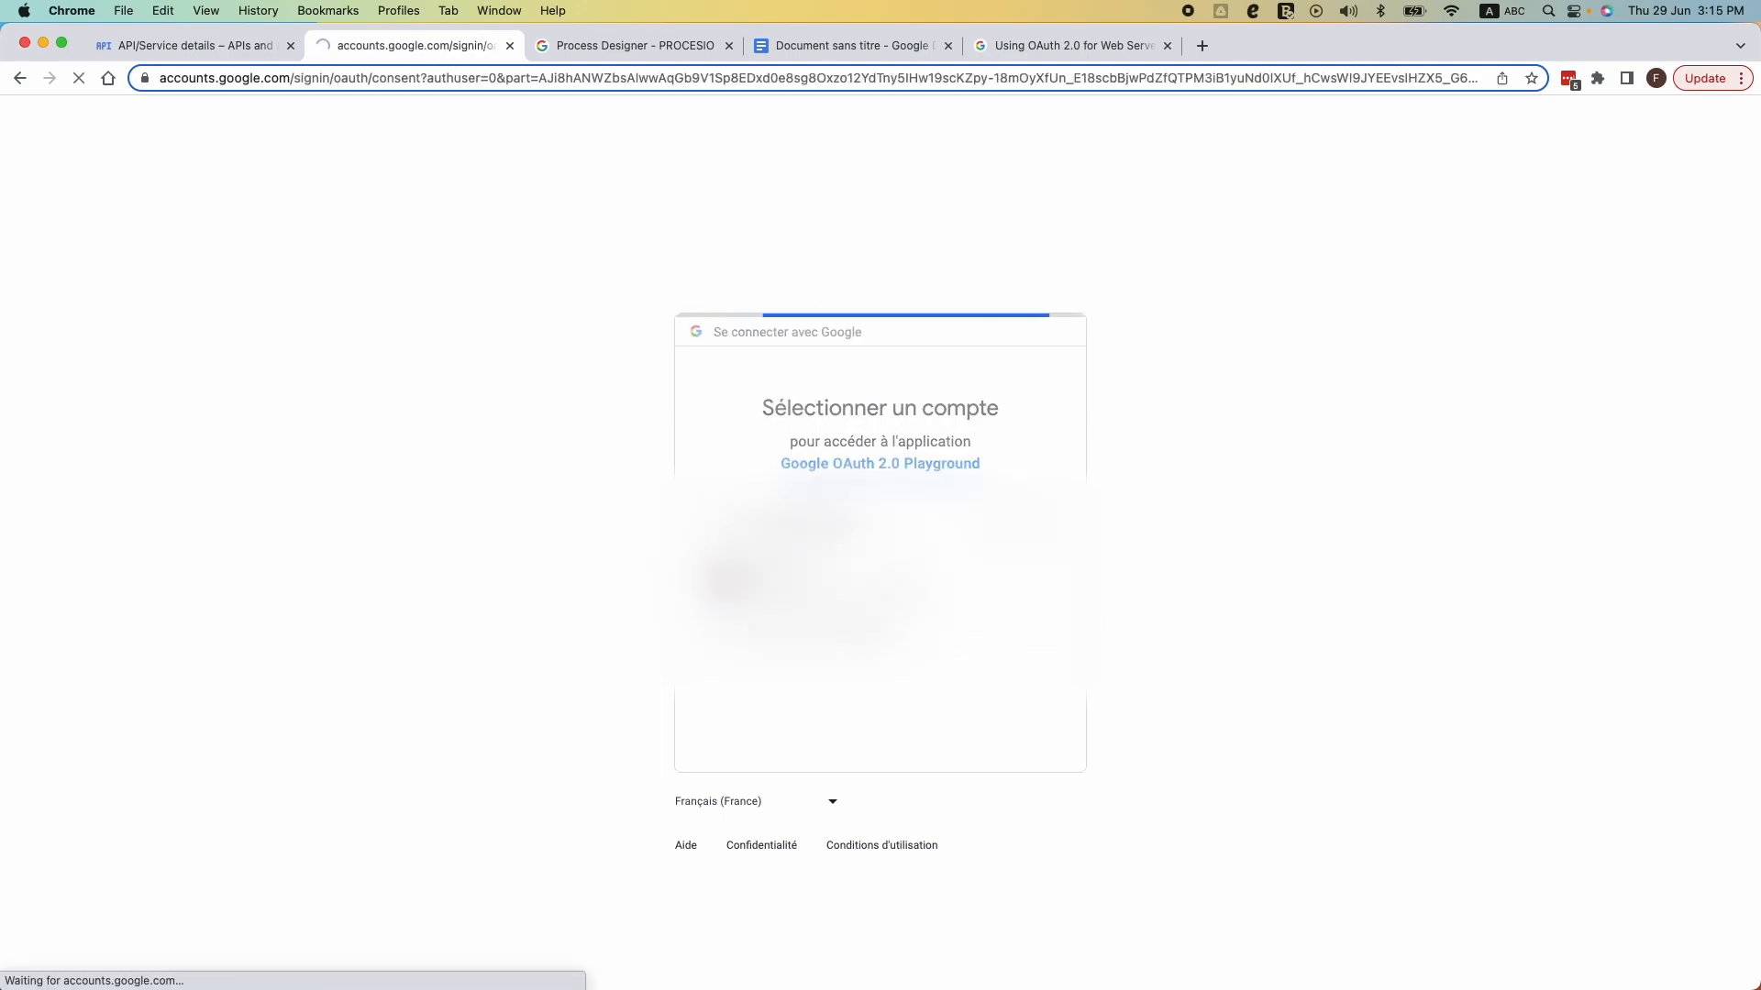
scroll(992, 684, down, 2)
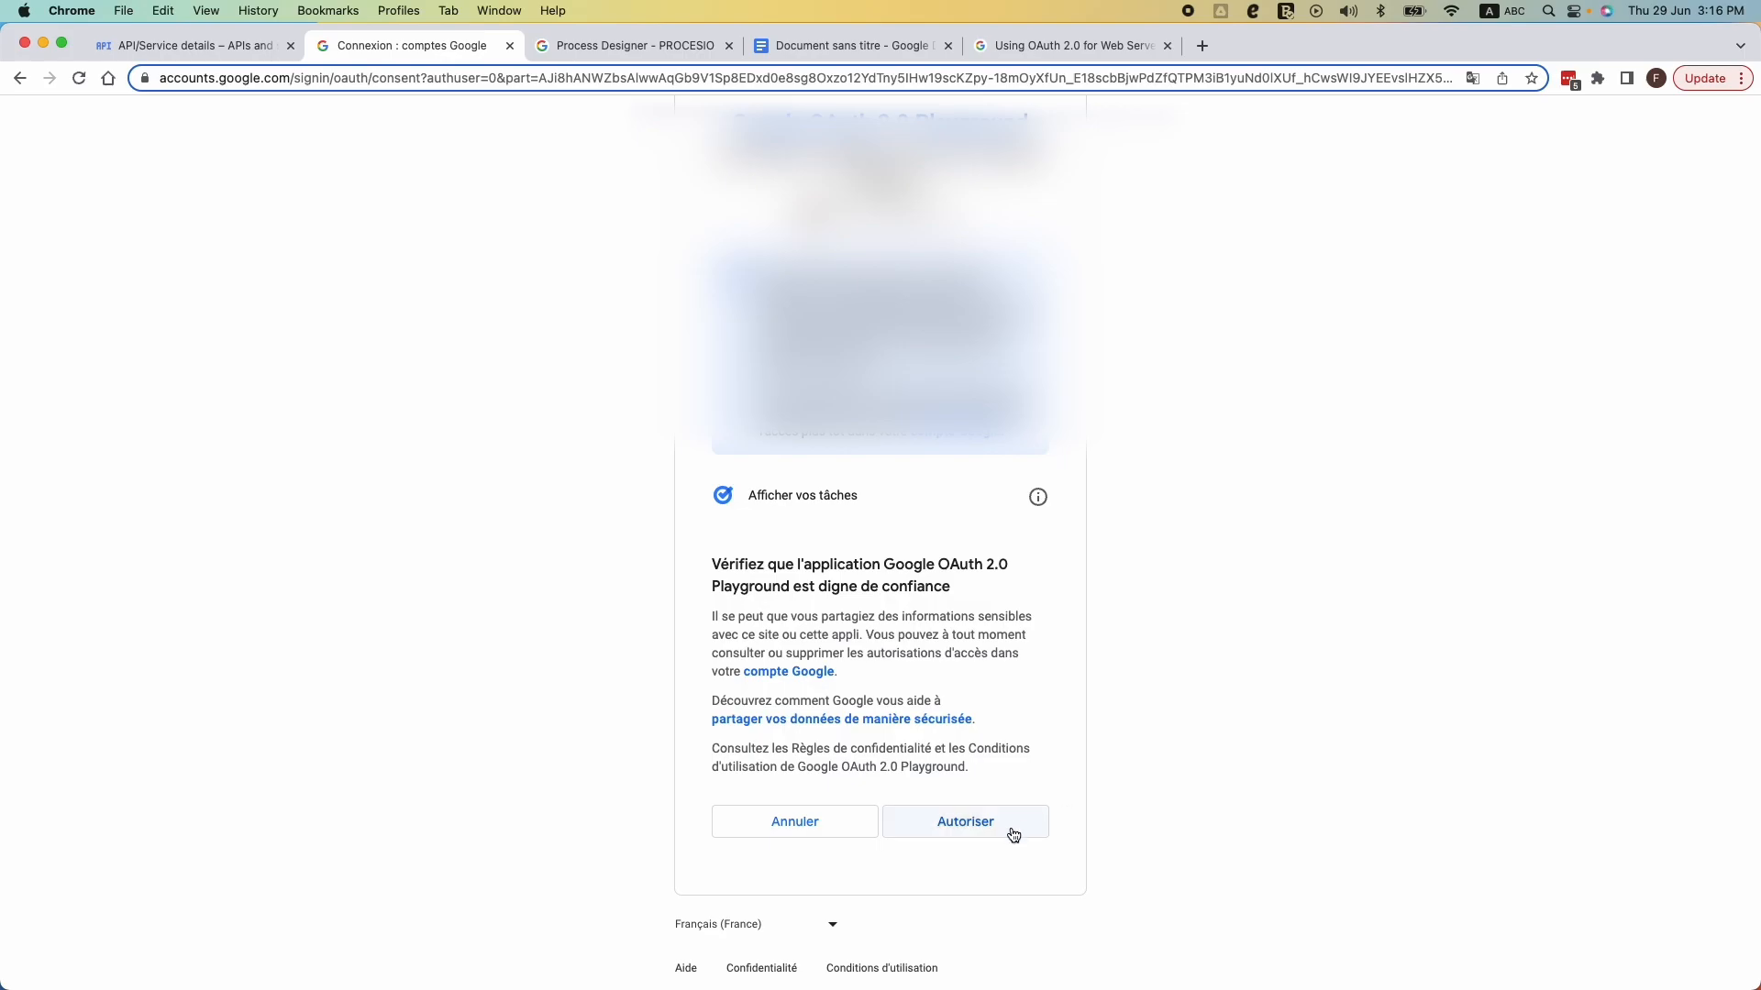
click(959, 822)
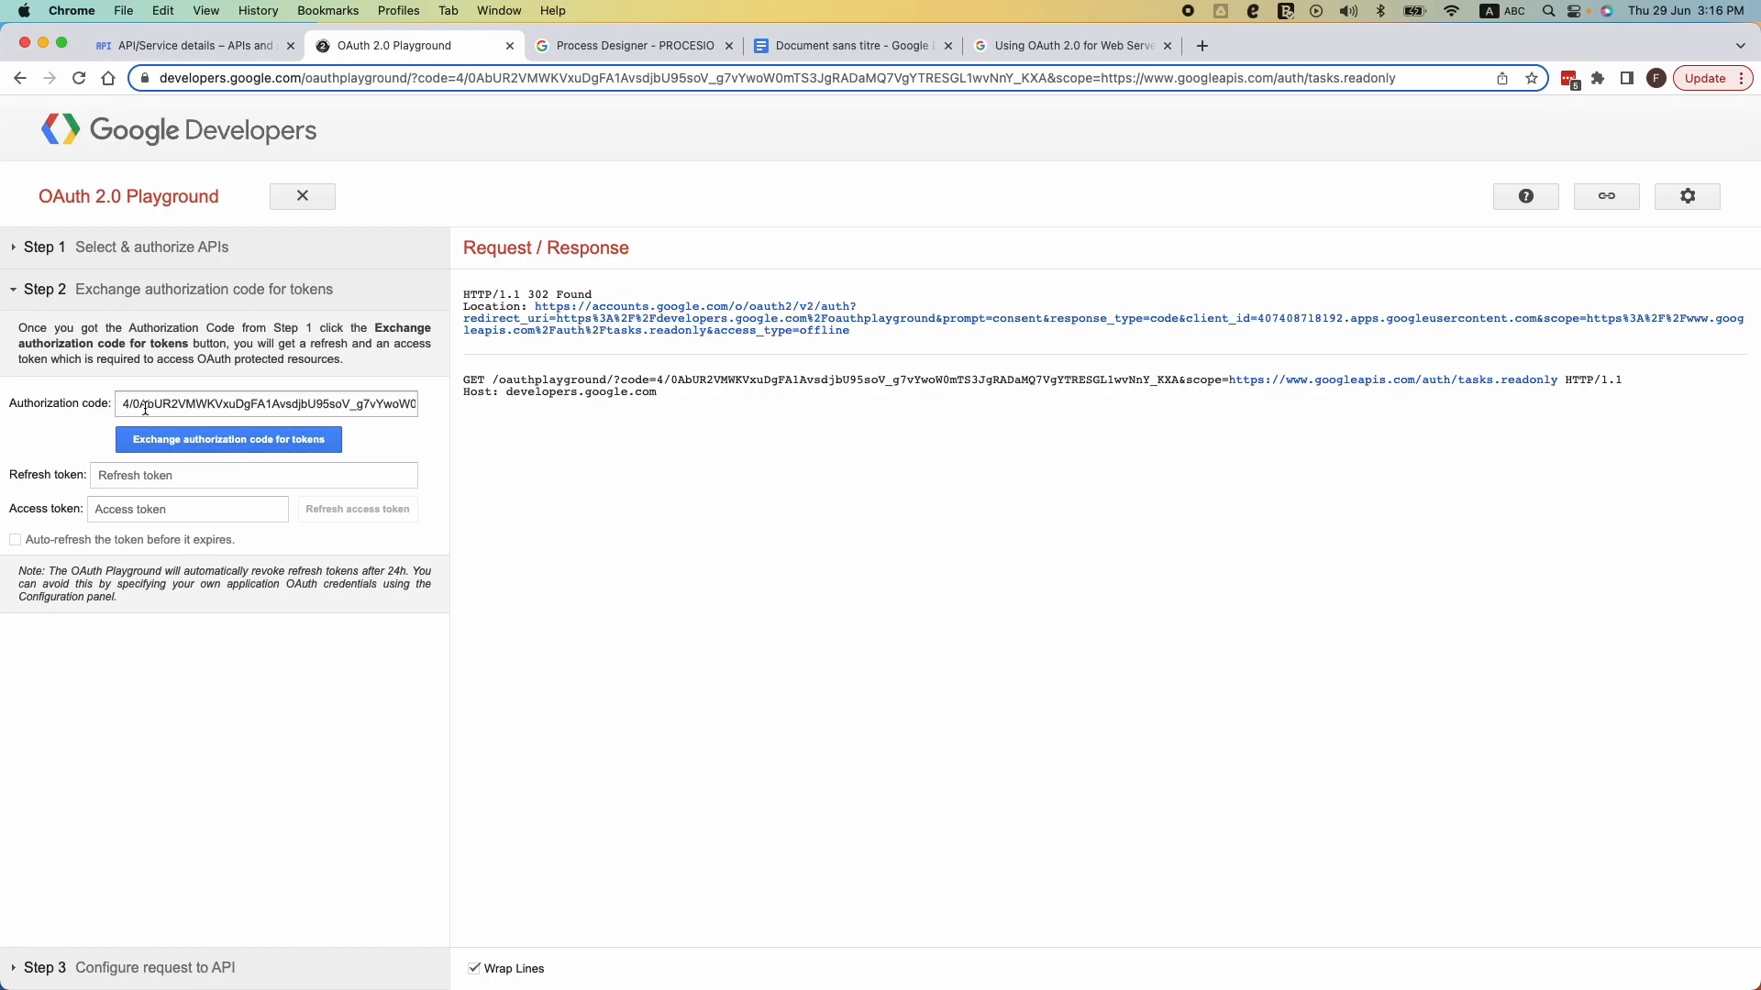
click(236, 445)
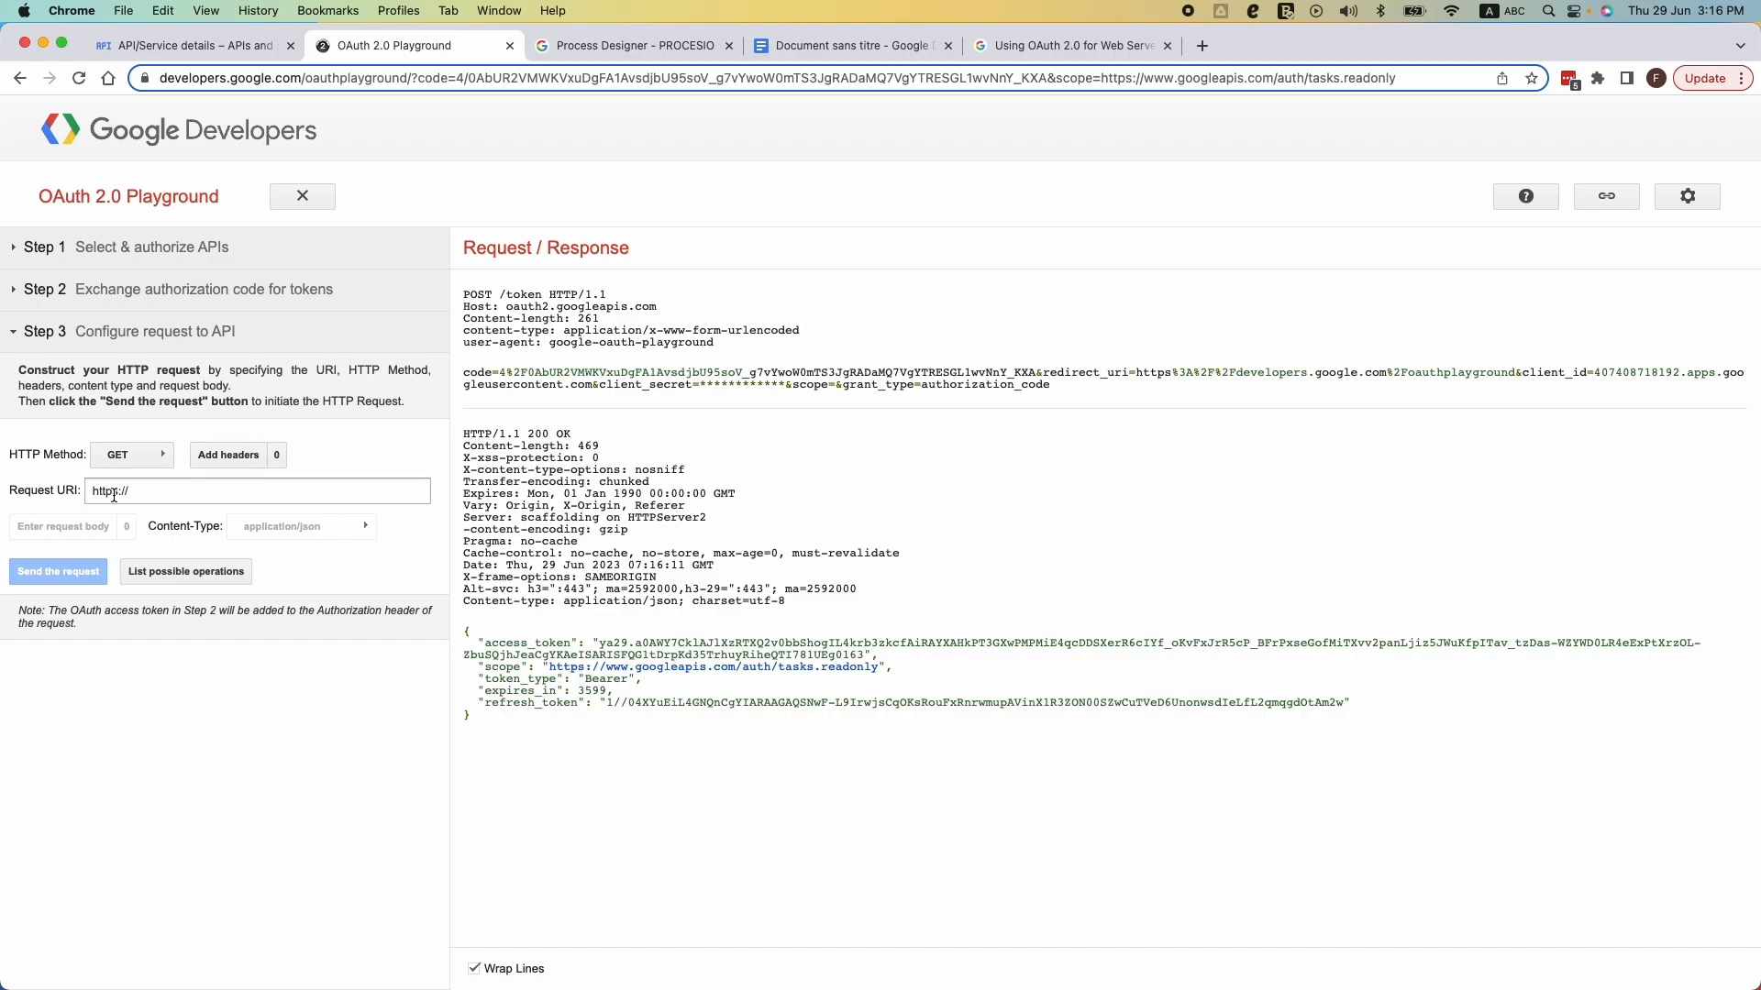
click(182, 573)
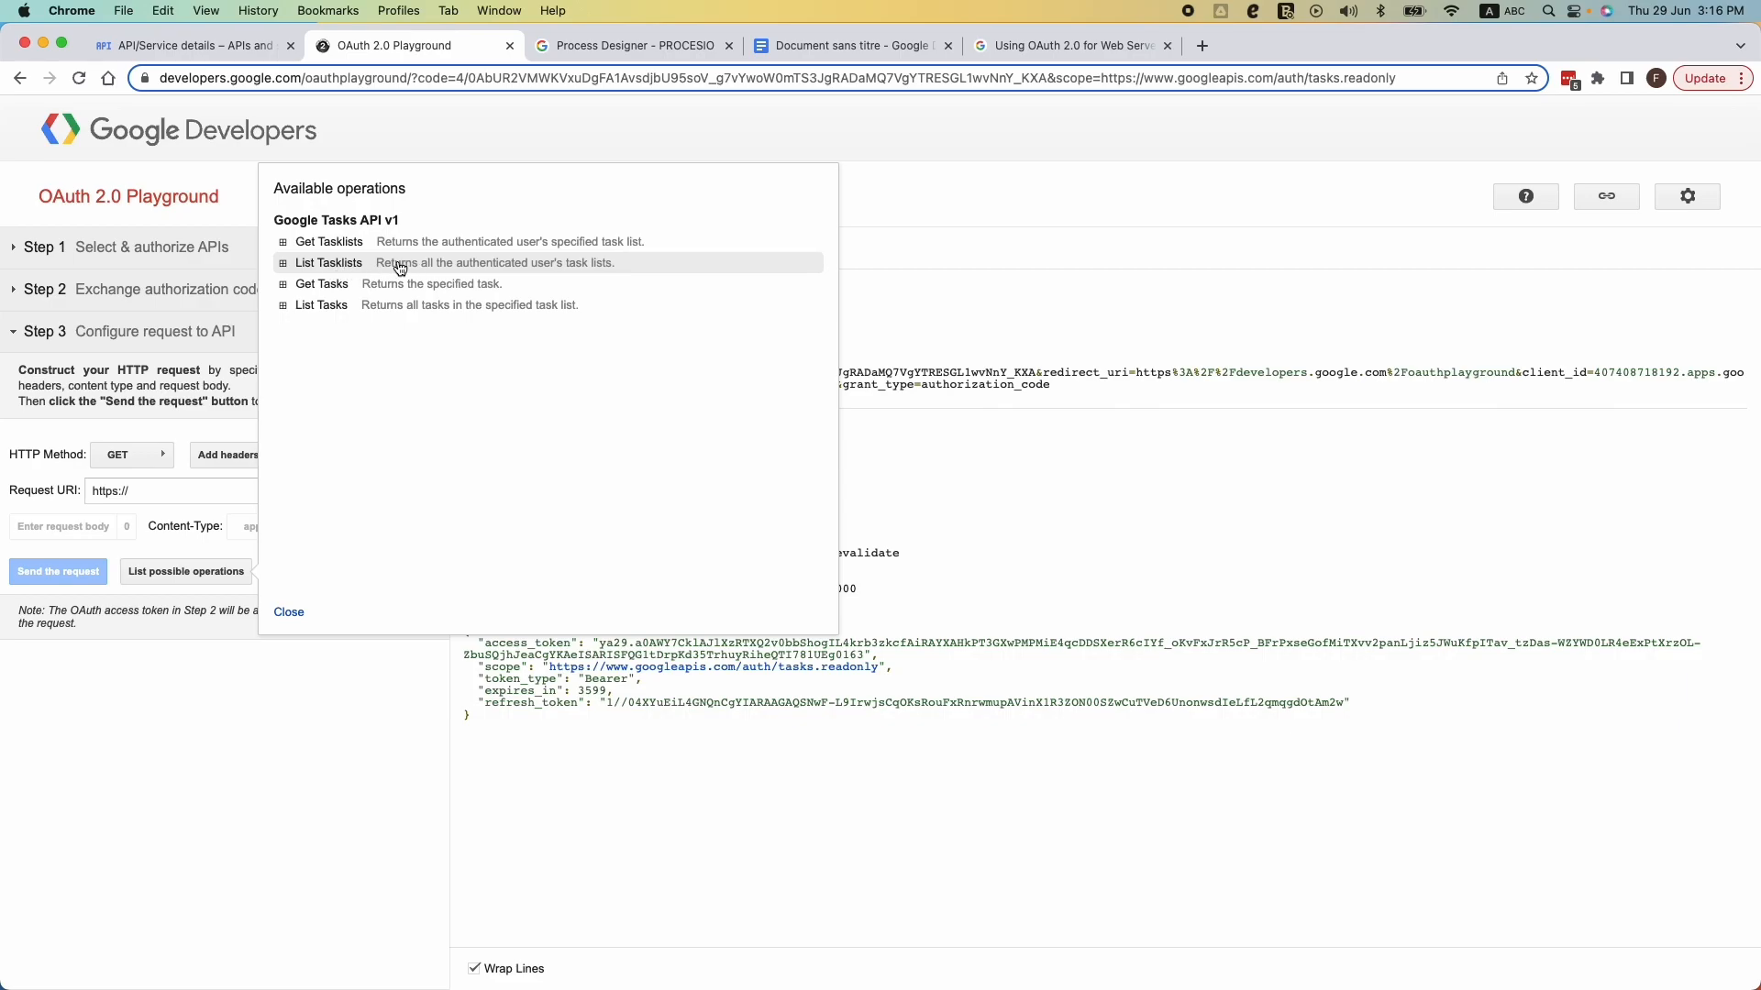
click(284, 263)
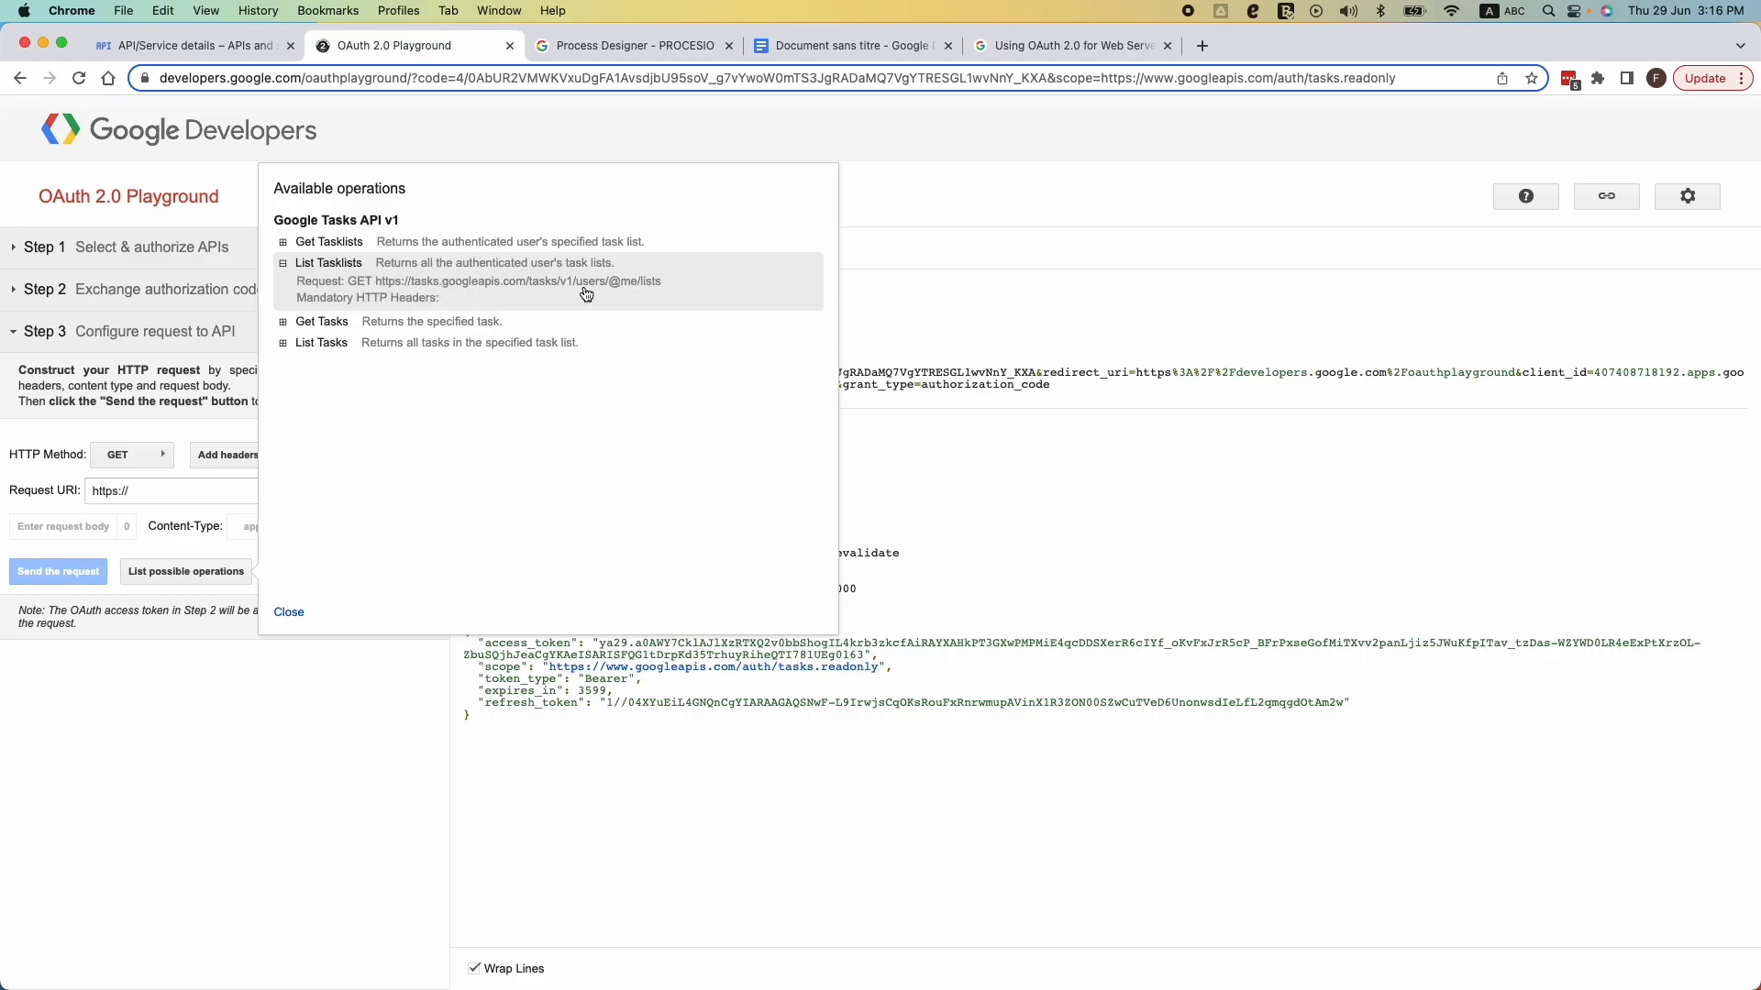
click(425, 286)
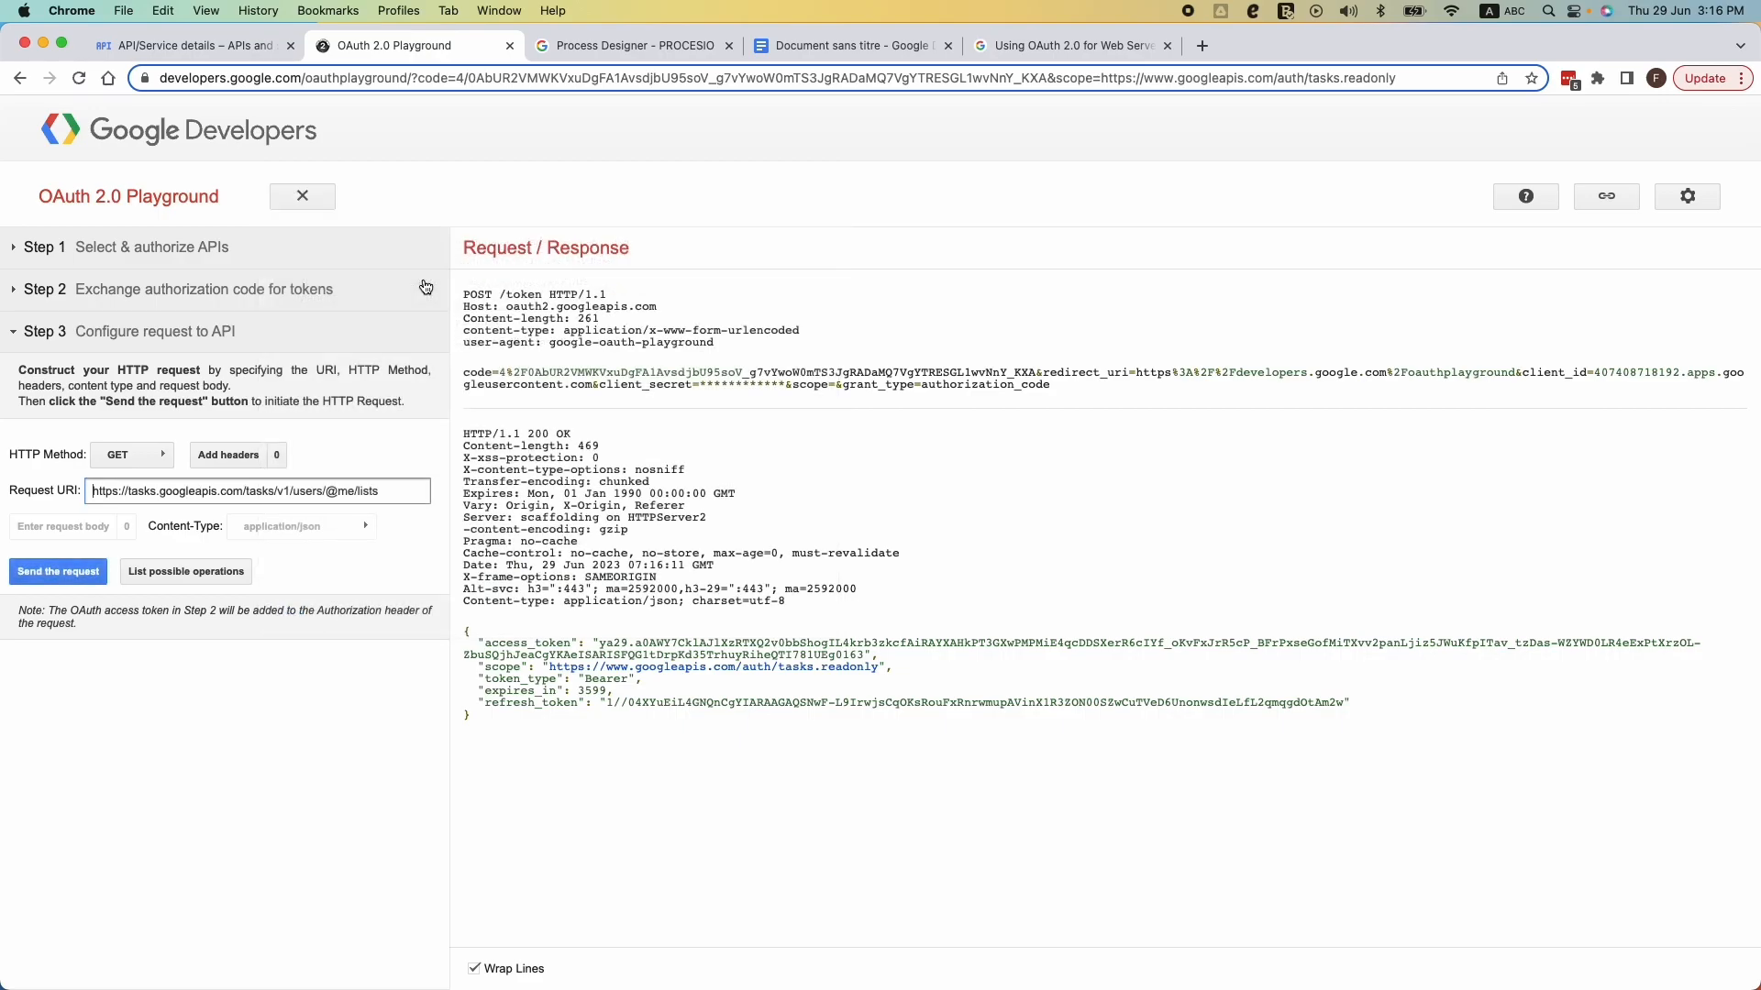
click(76, 574)
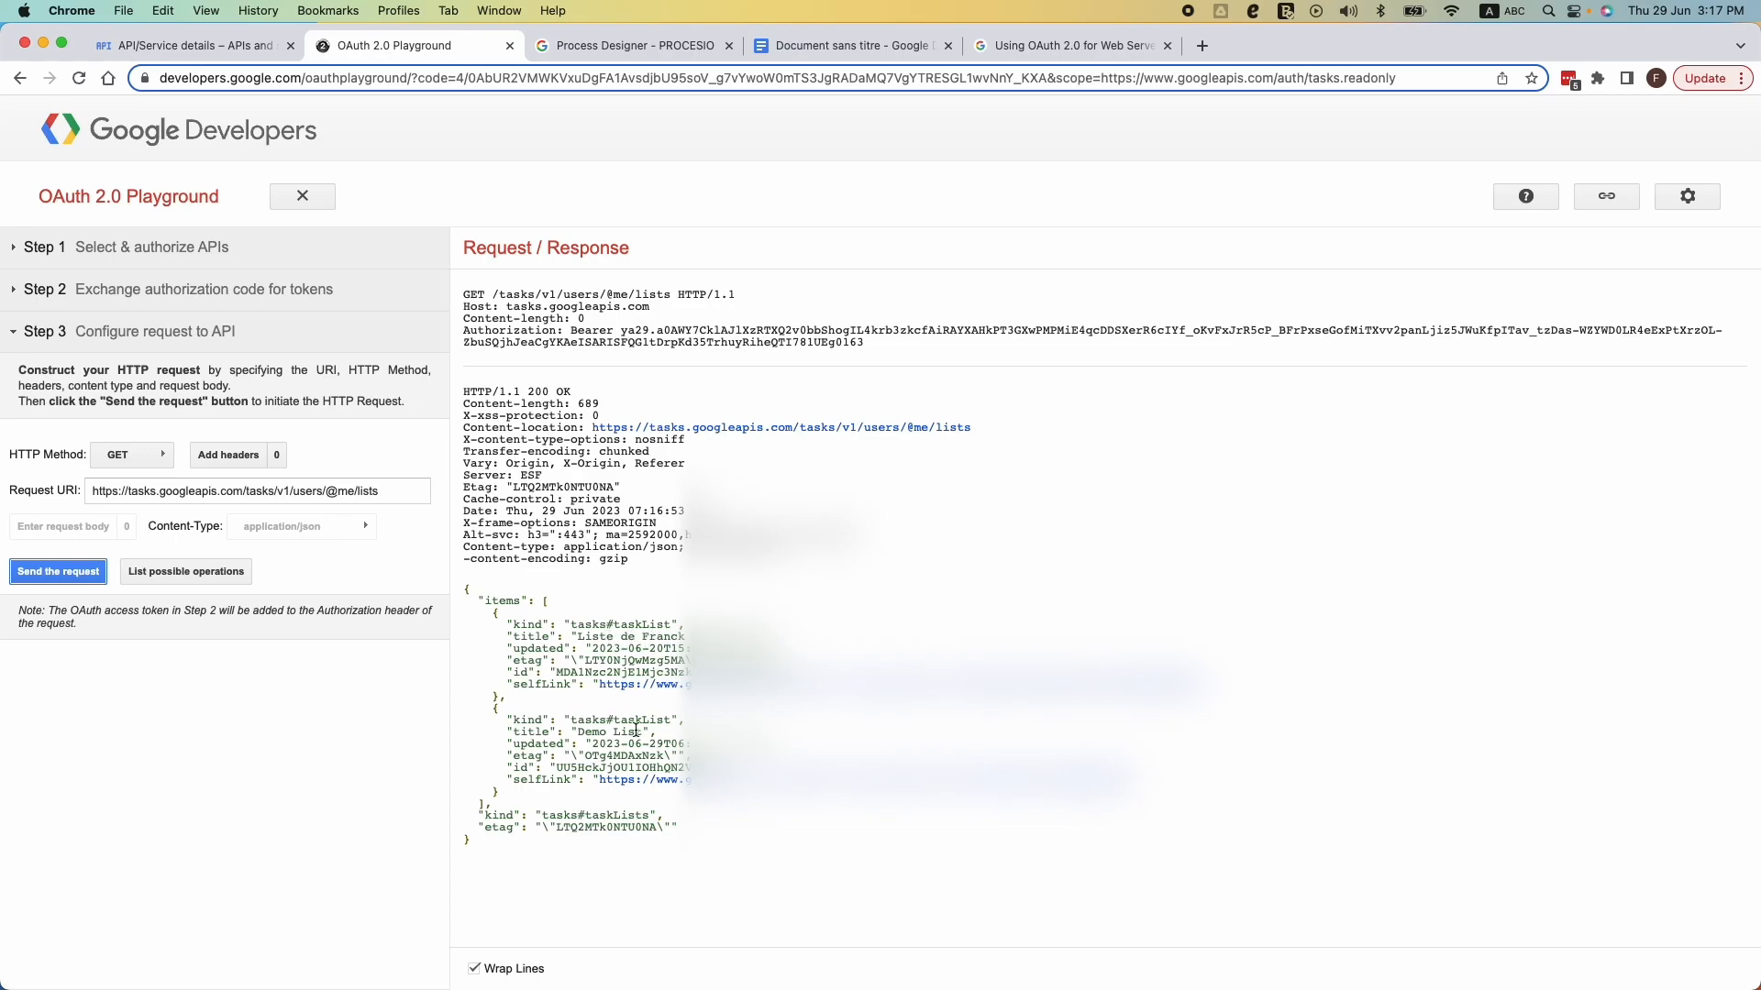
click(842, 53)
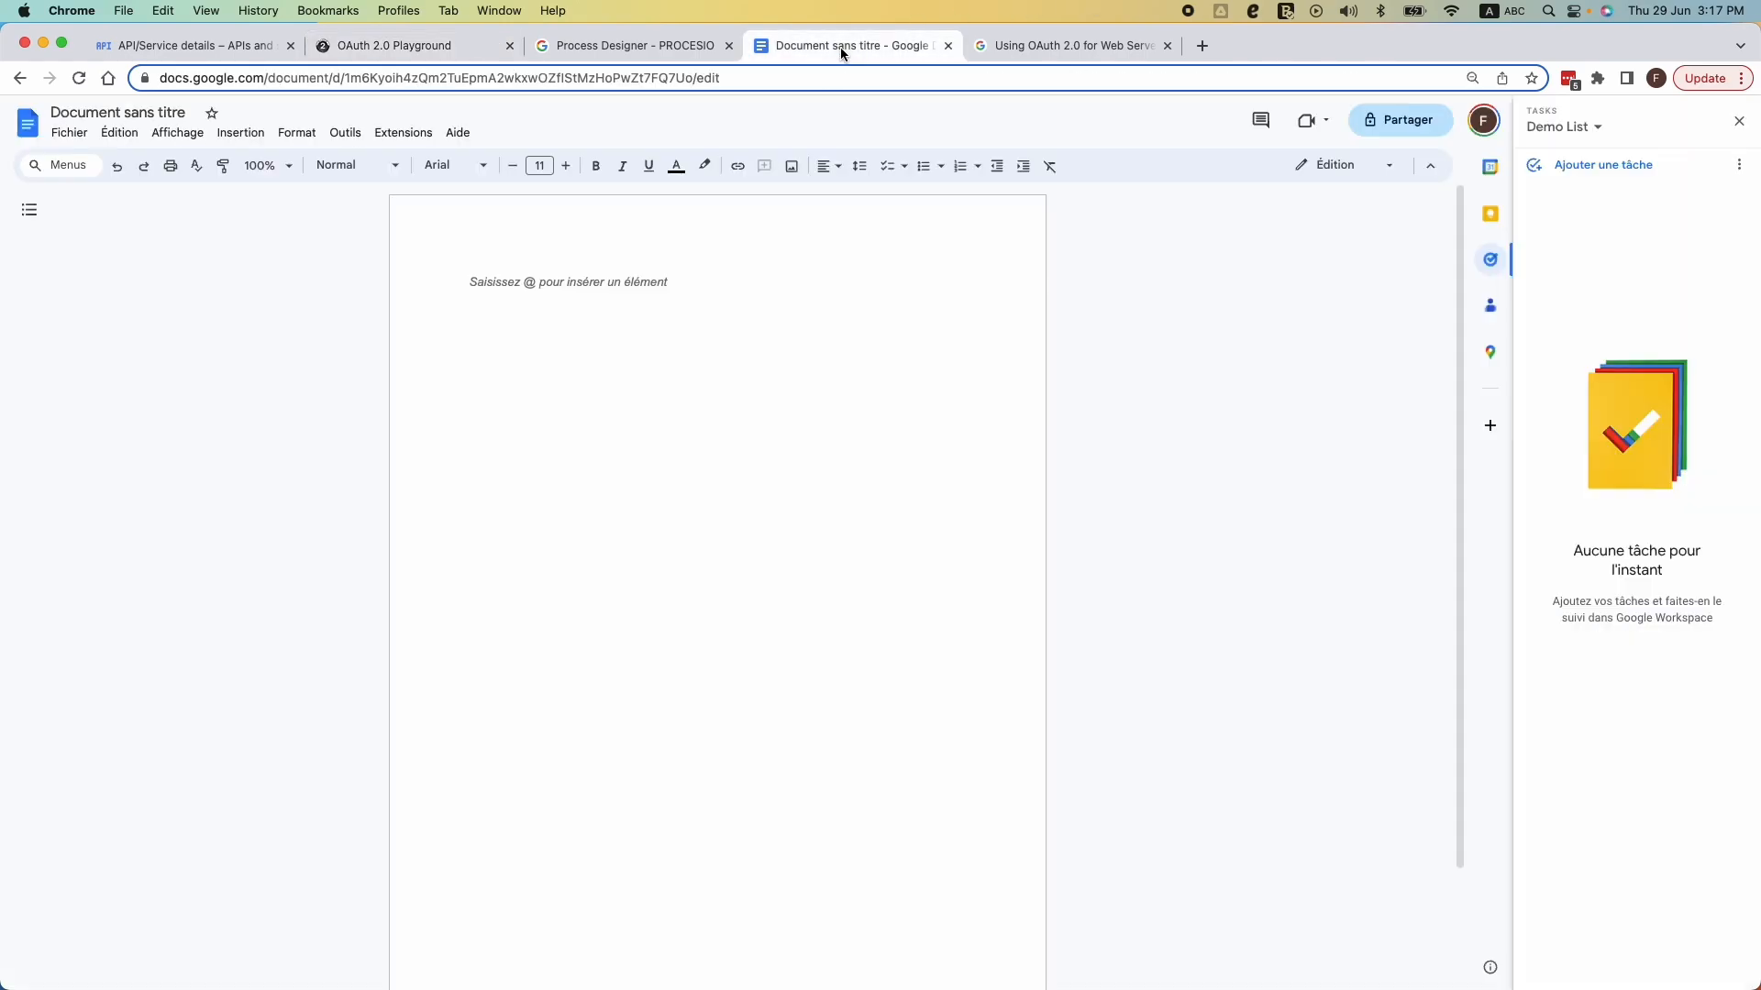
click(1602, 133)
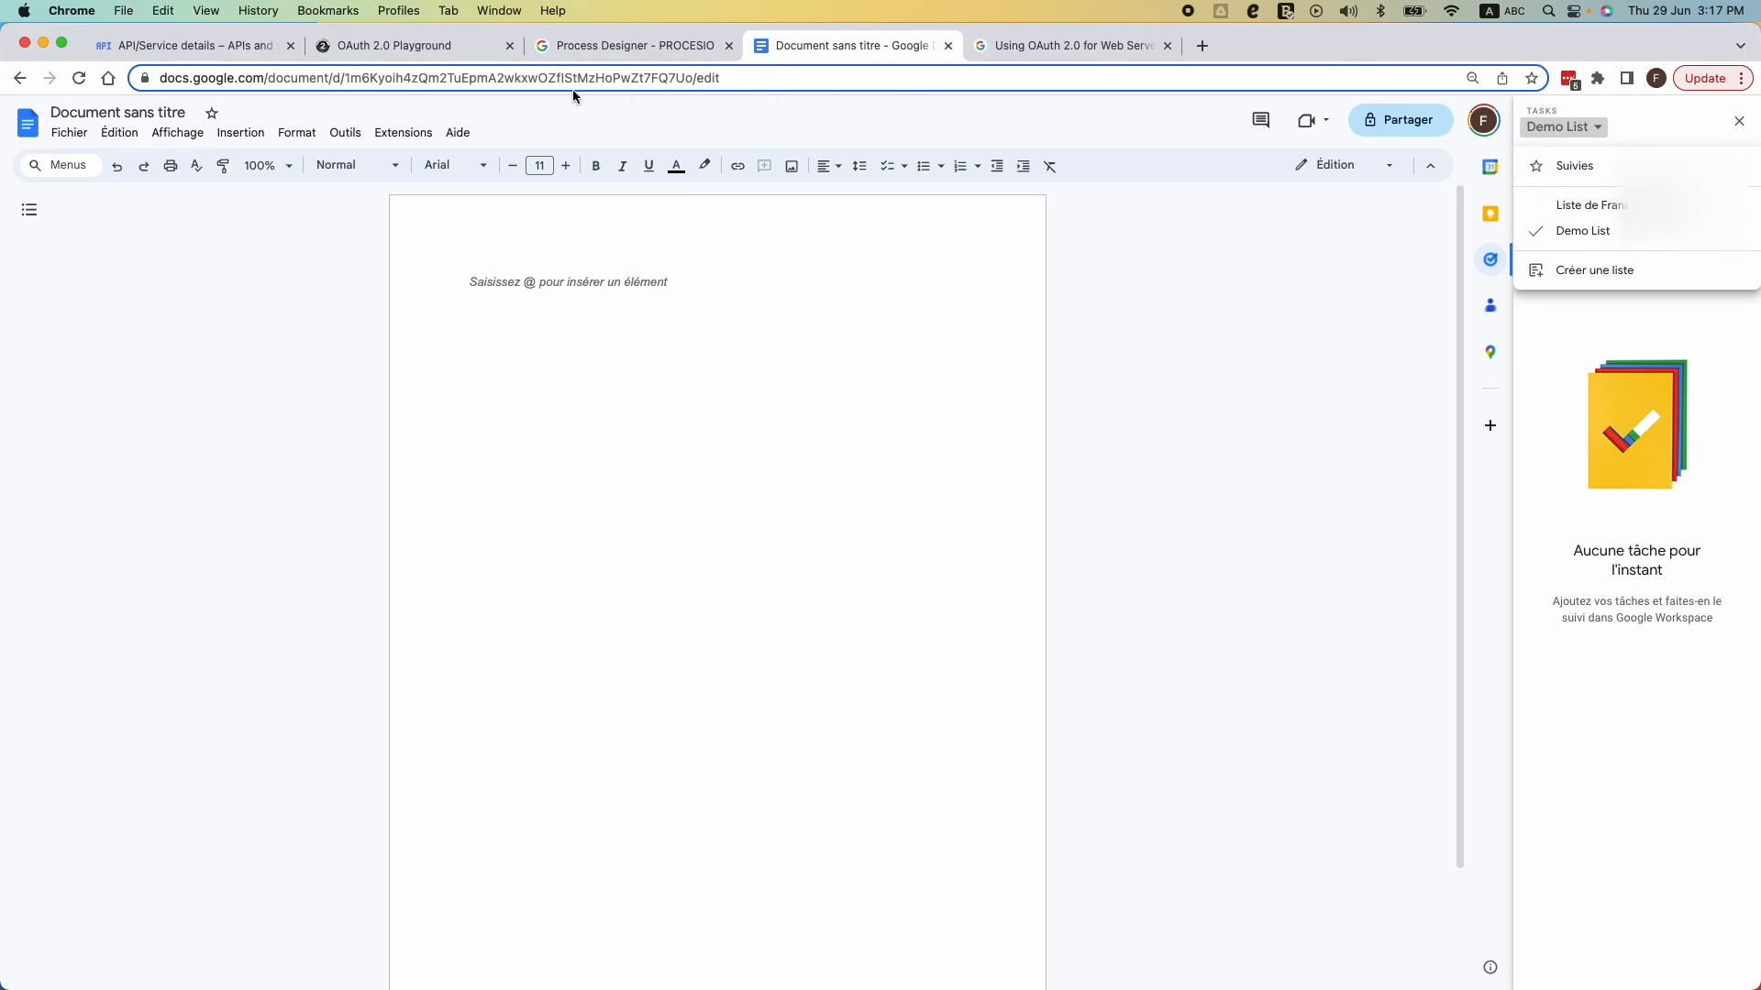
click(434, 45)
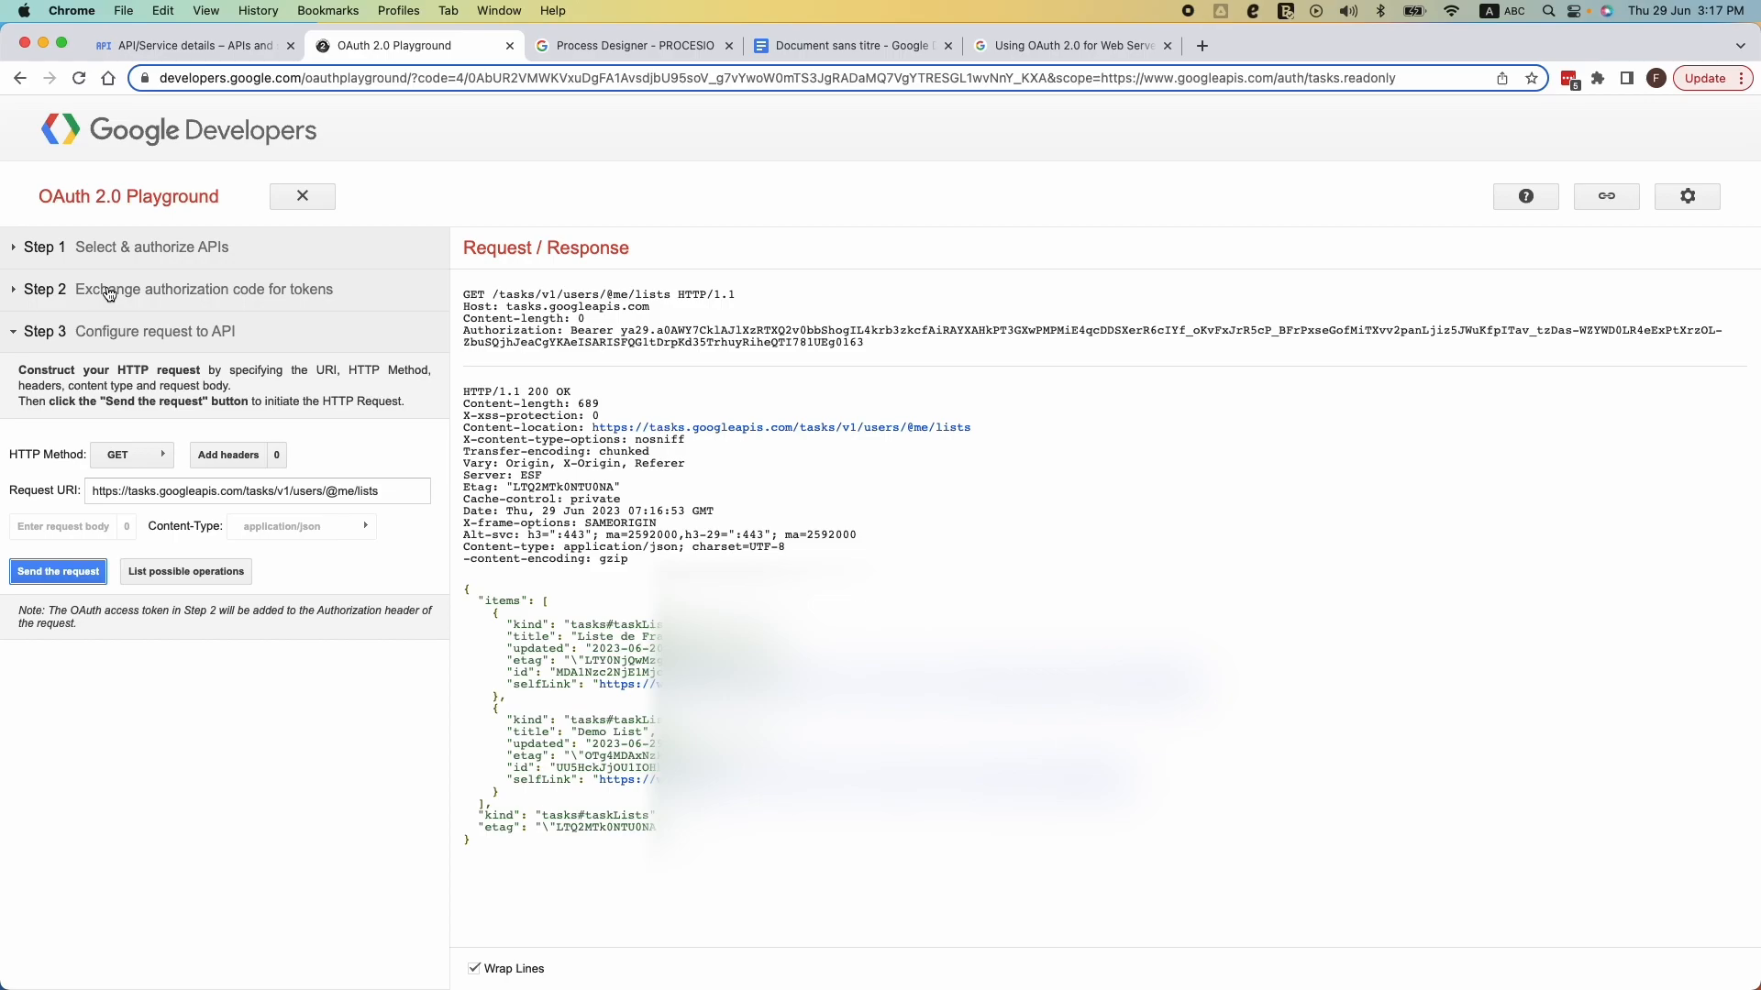
click(168, 249)
scroll(149, 448, down, 15)
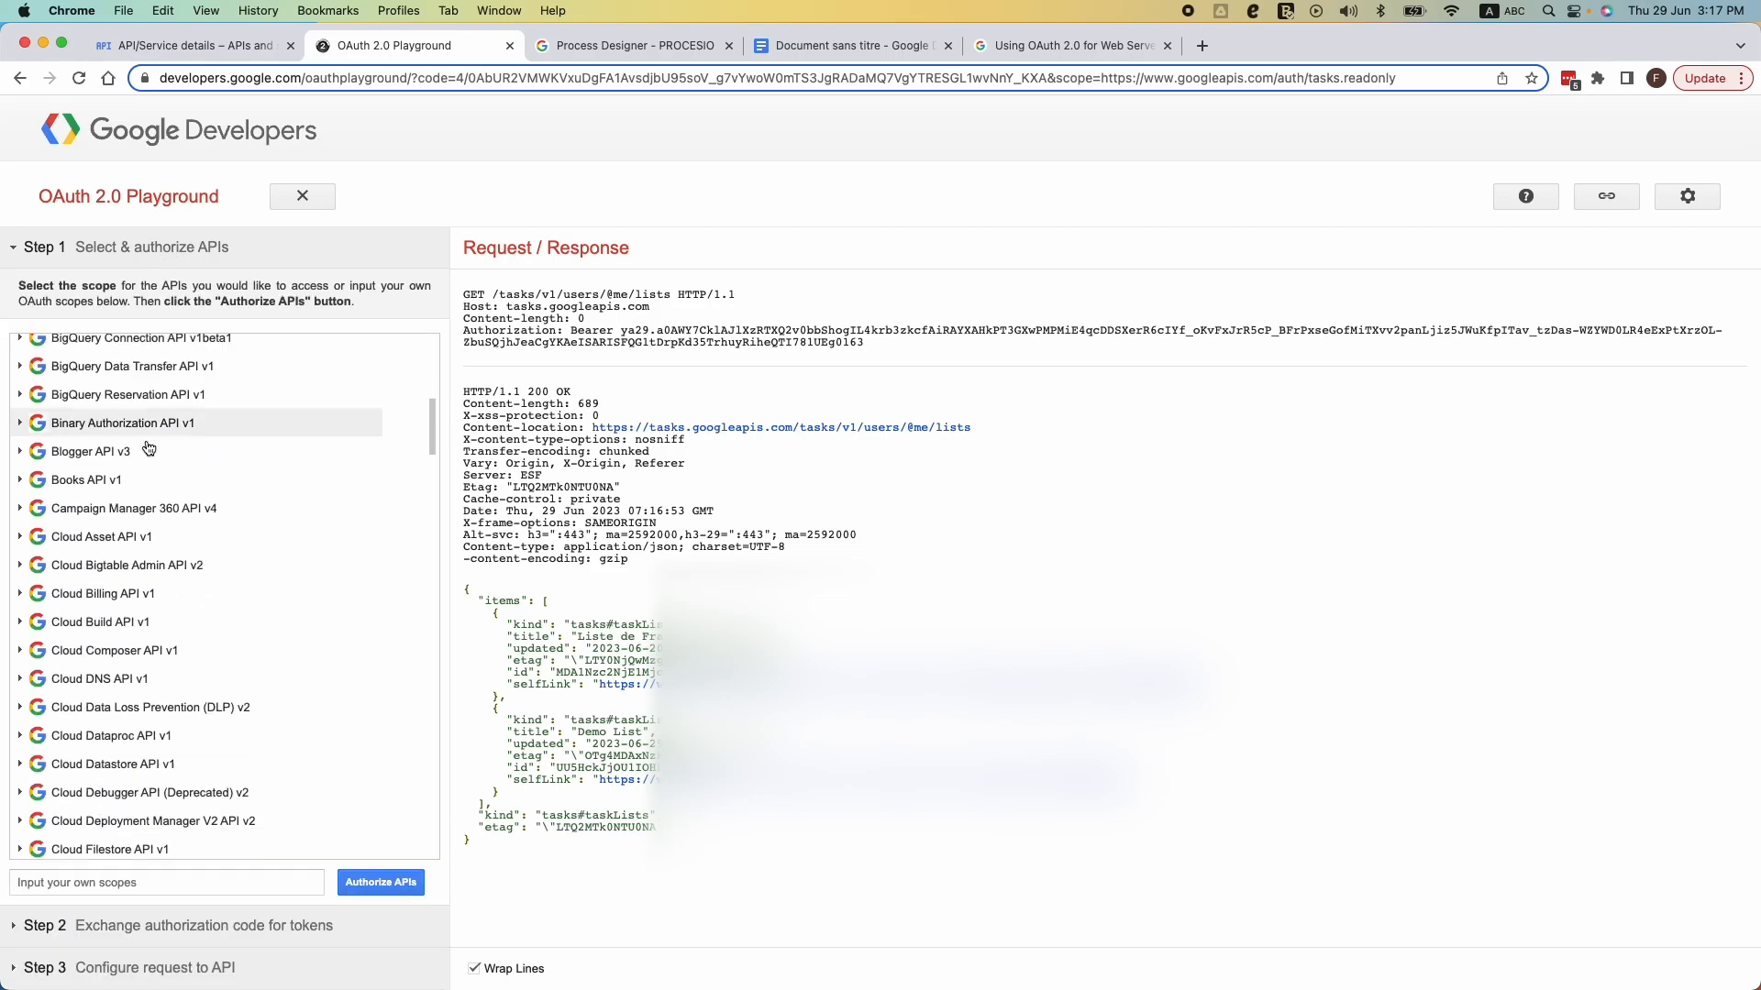
scroll(150, 448, down, 20)
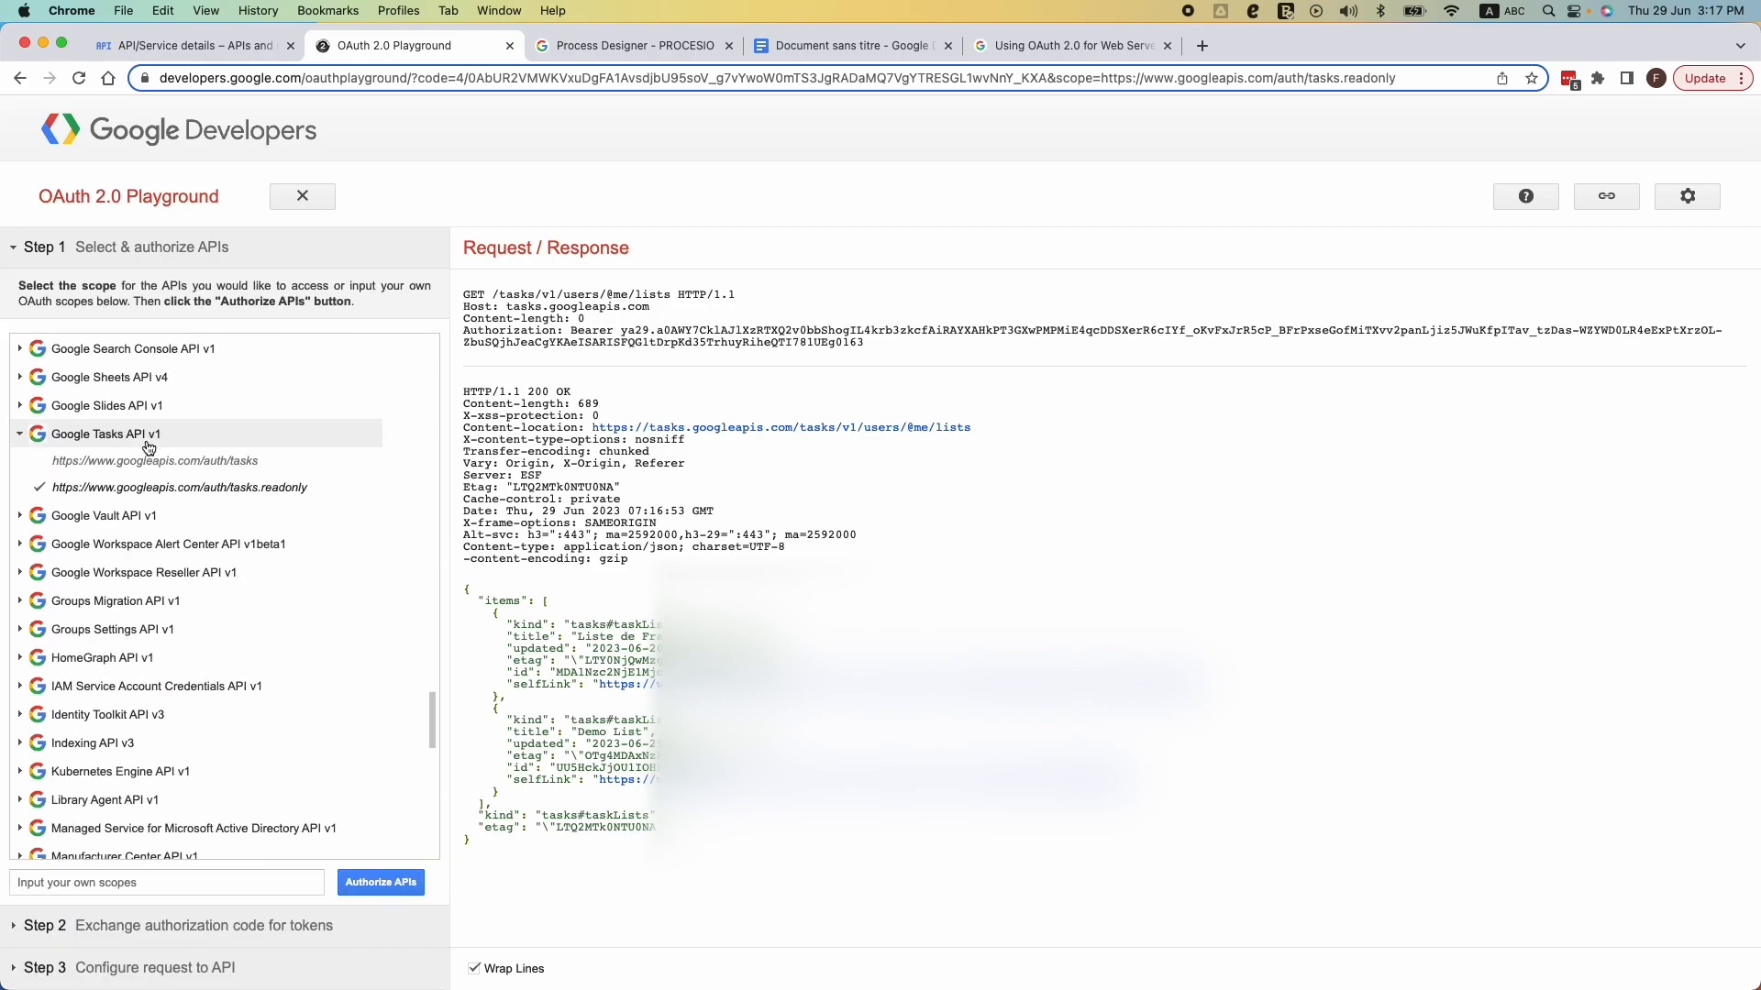
drag(322, 458, 39, 465)
right_click(74, 459)
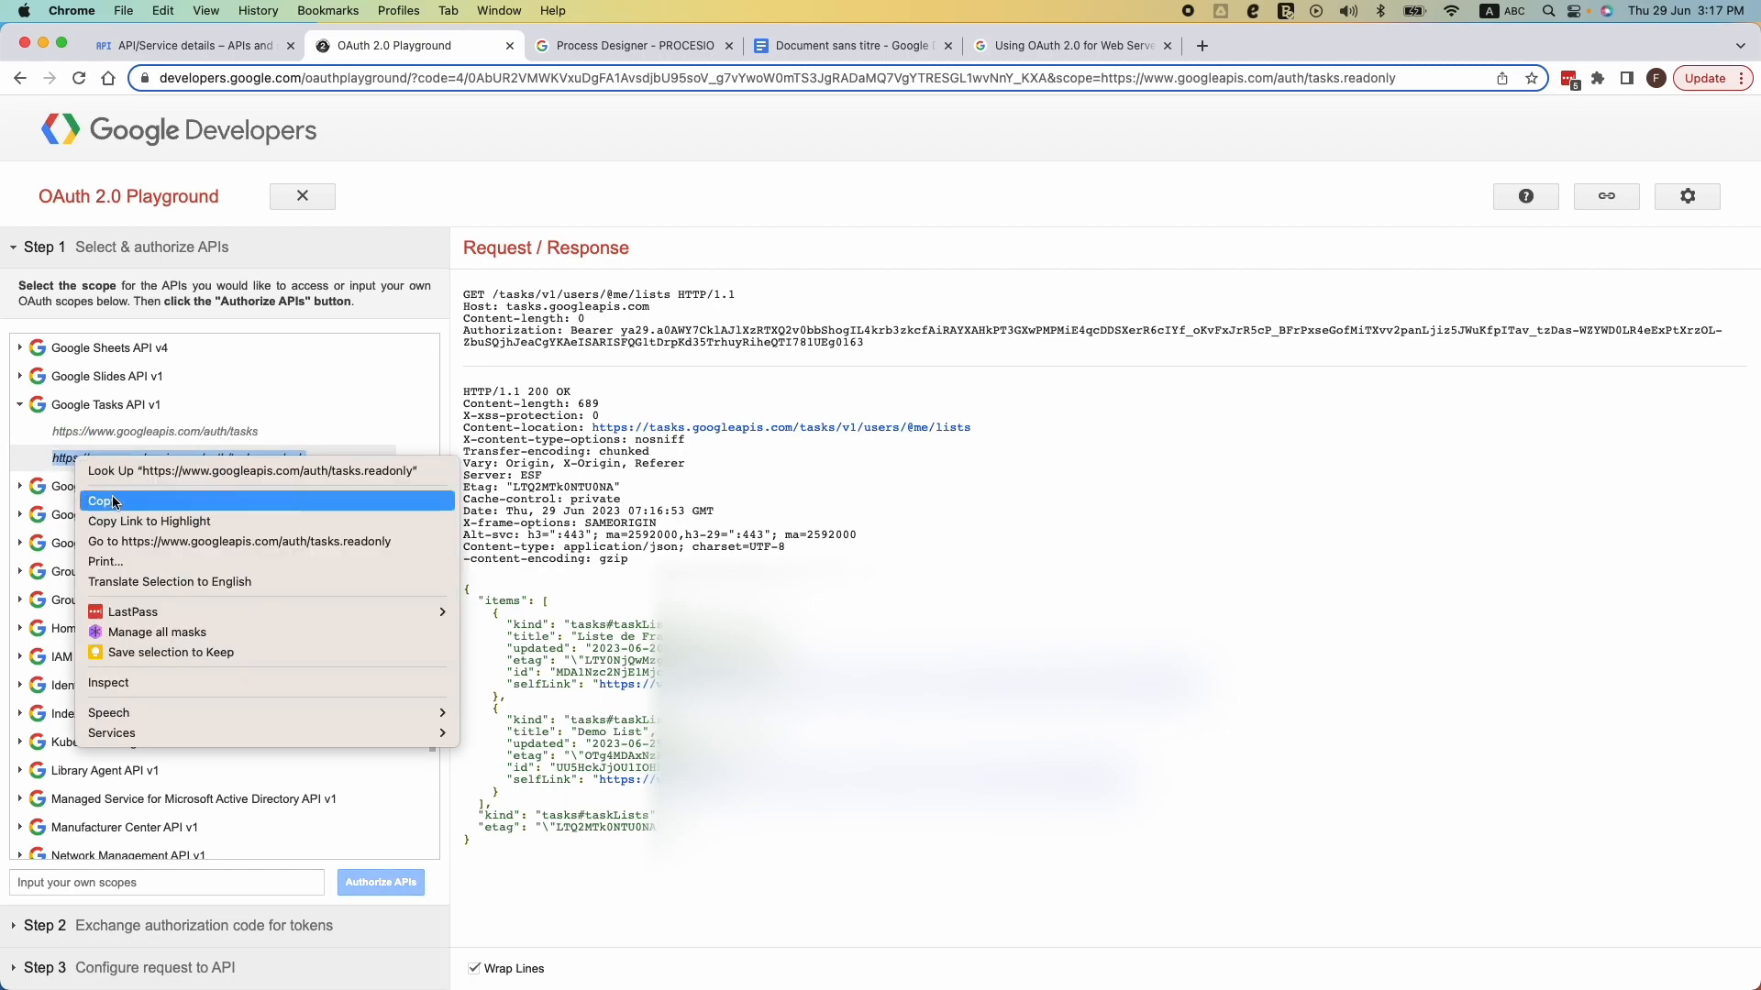
click(113, 502)
click(668, 49)
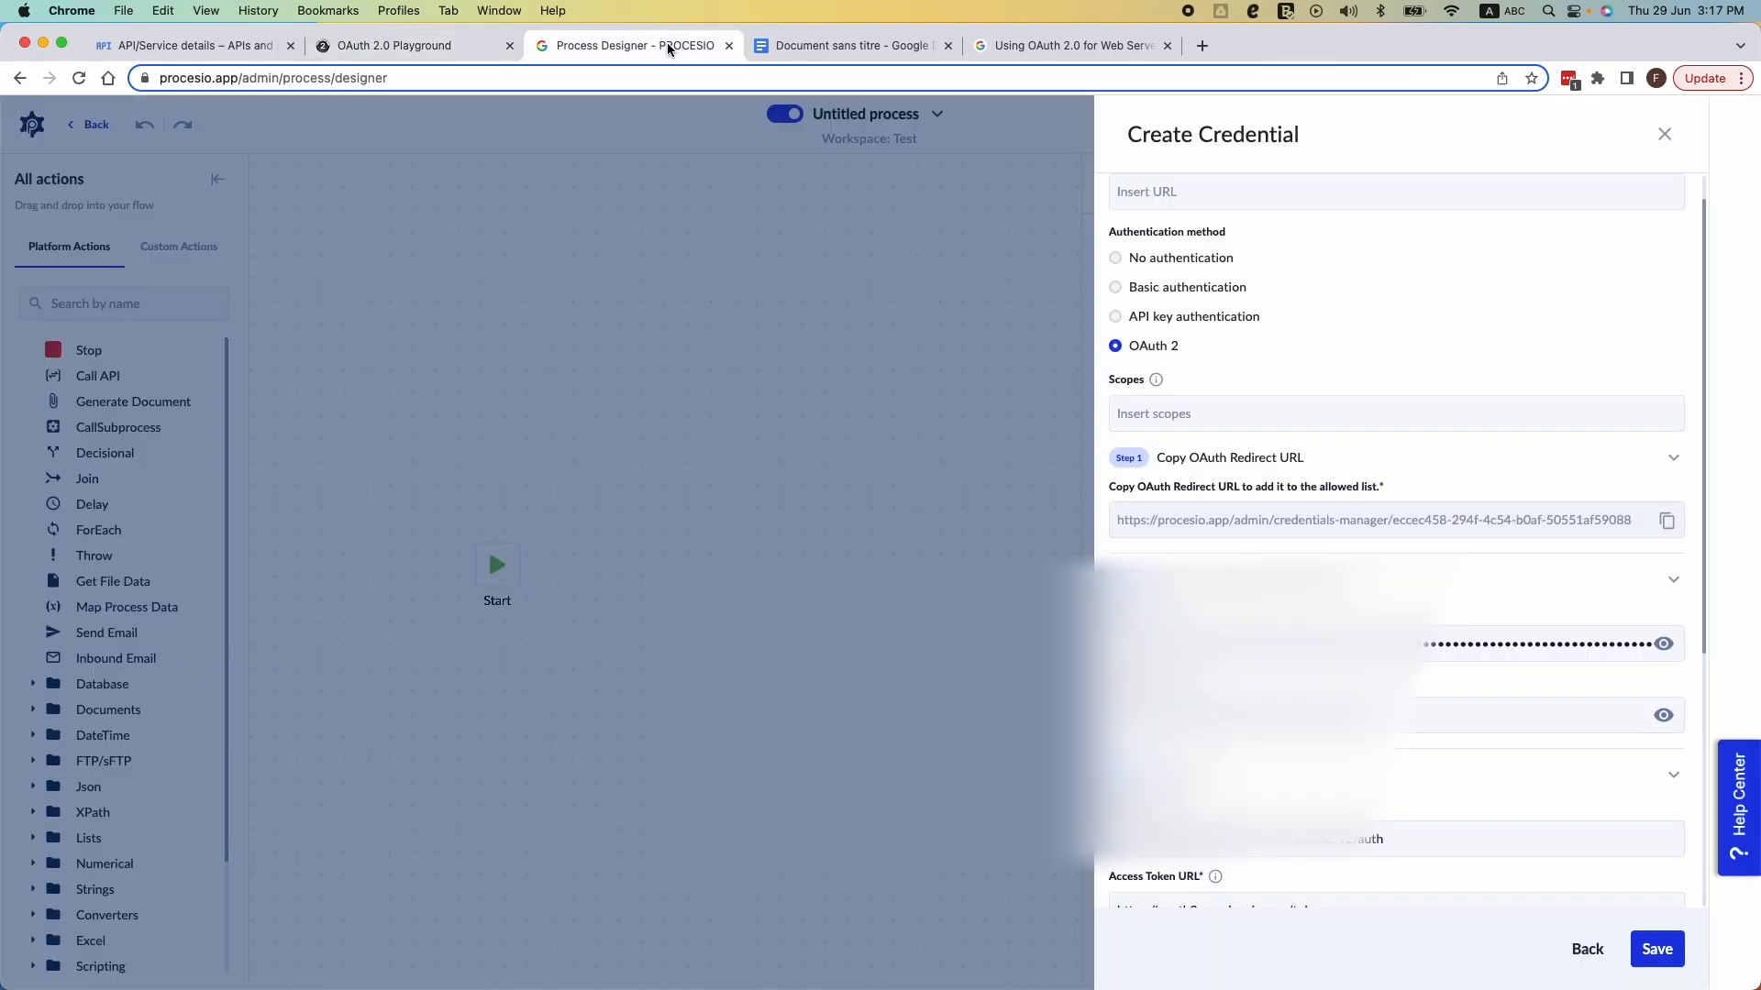
click(1140, 414)
right_click(1141, 419)
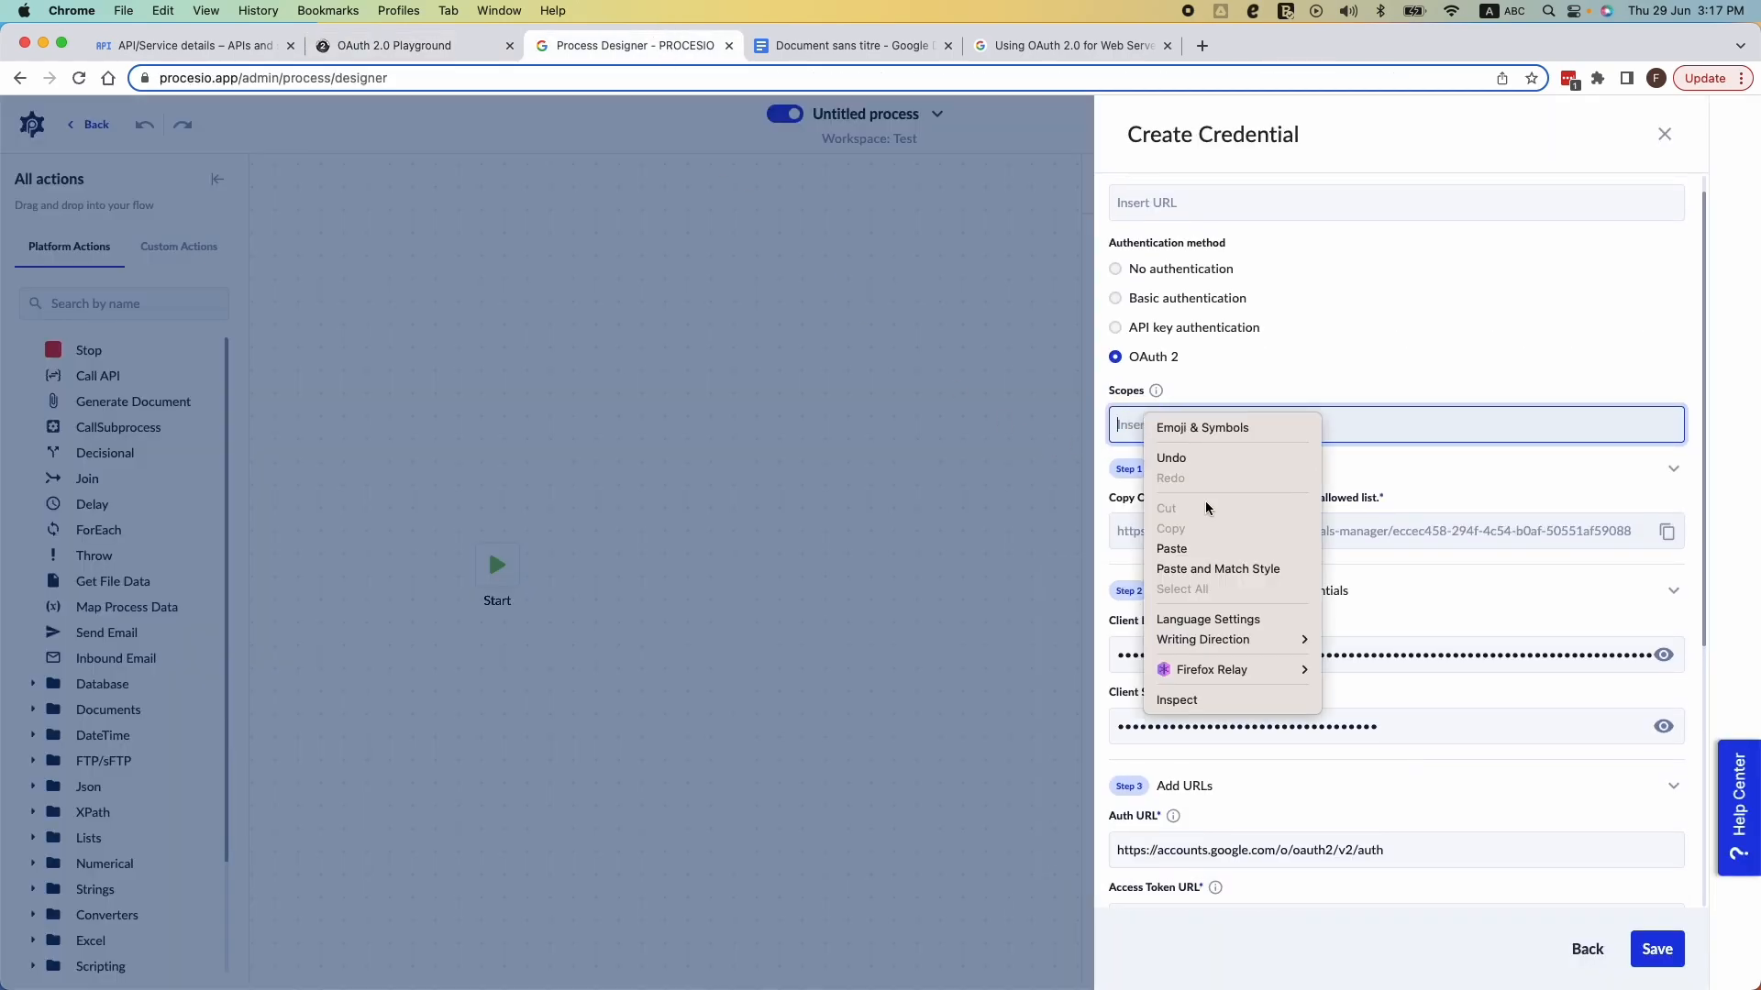
click(1204, 549)
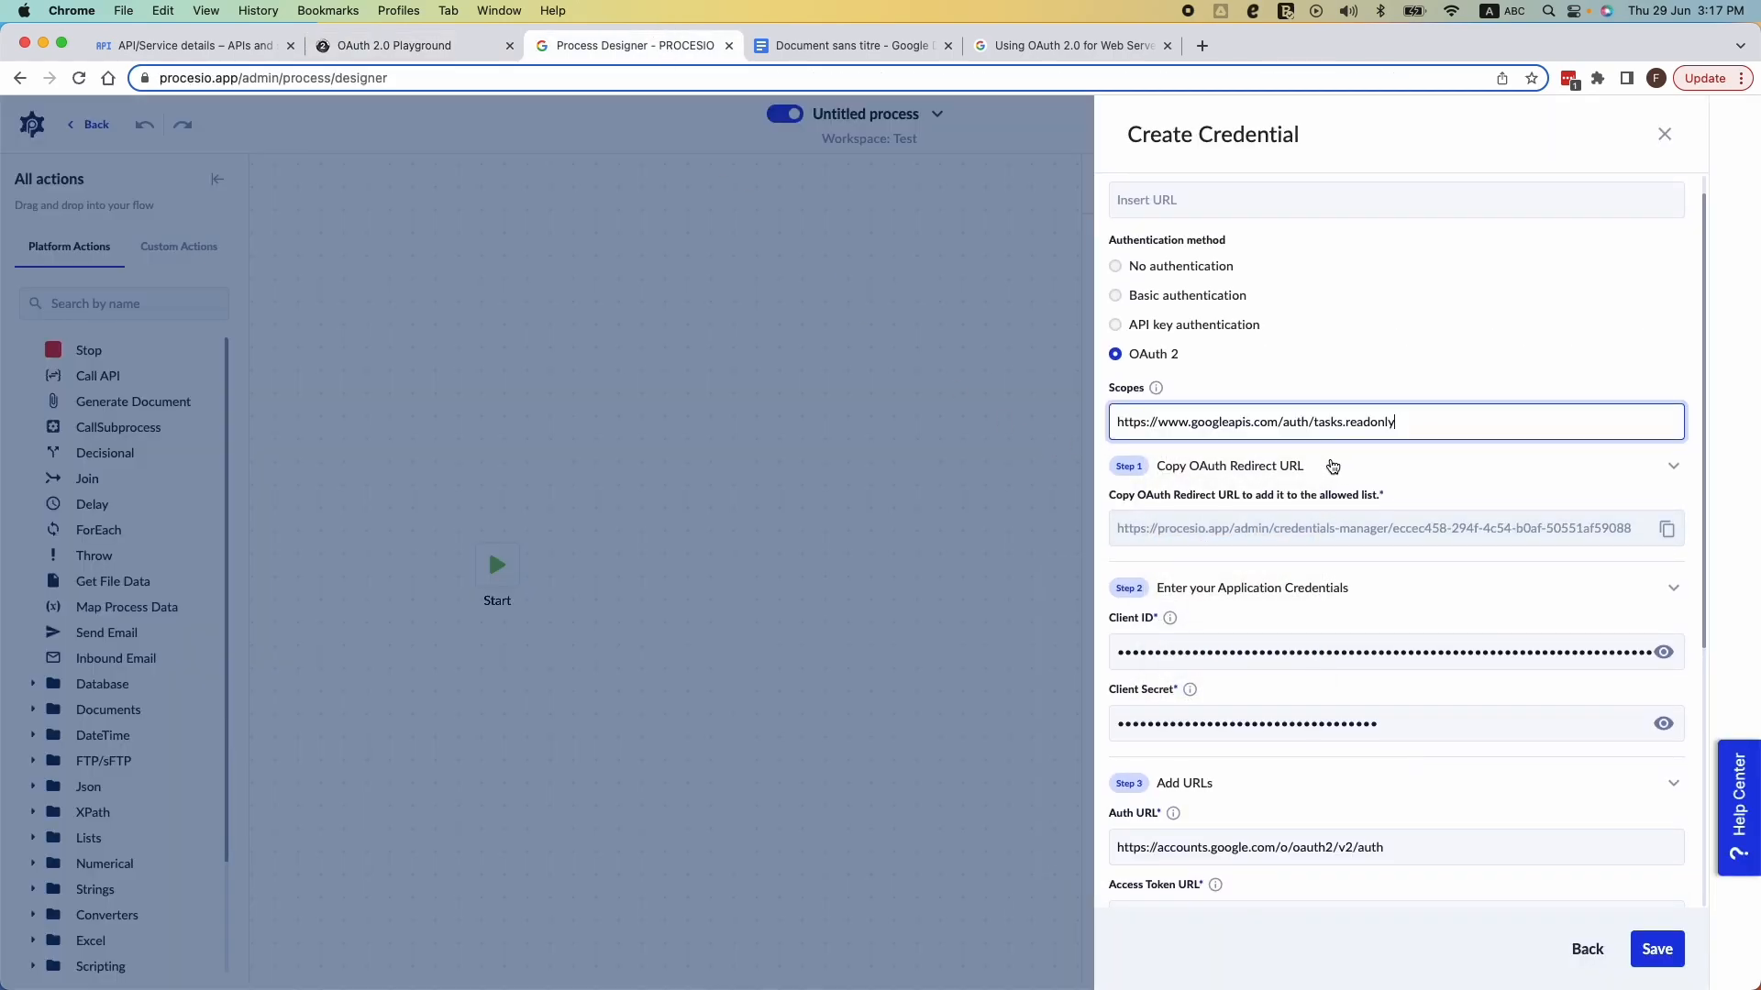
scroll(1449, 466, down, 5)
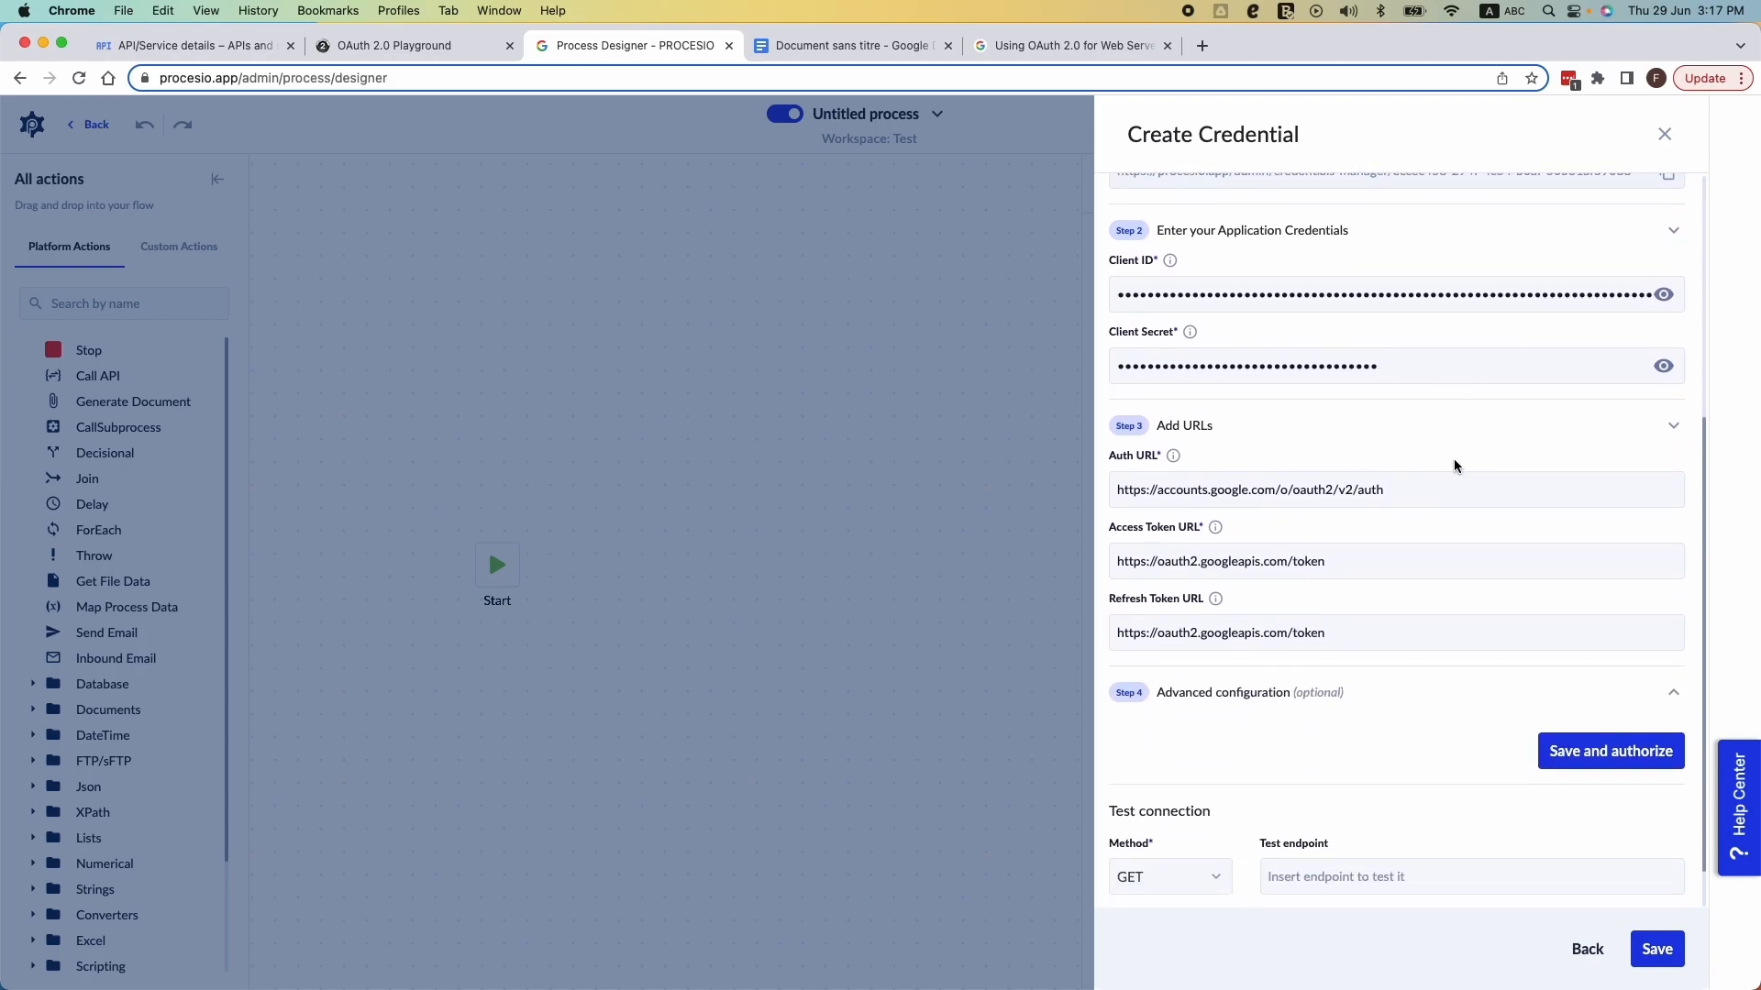
scroll(1453, 466, up, 5)
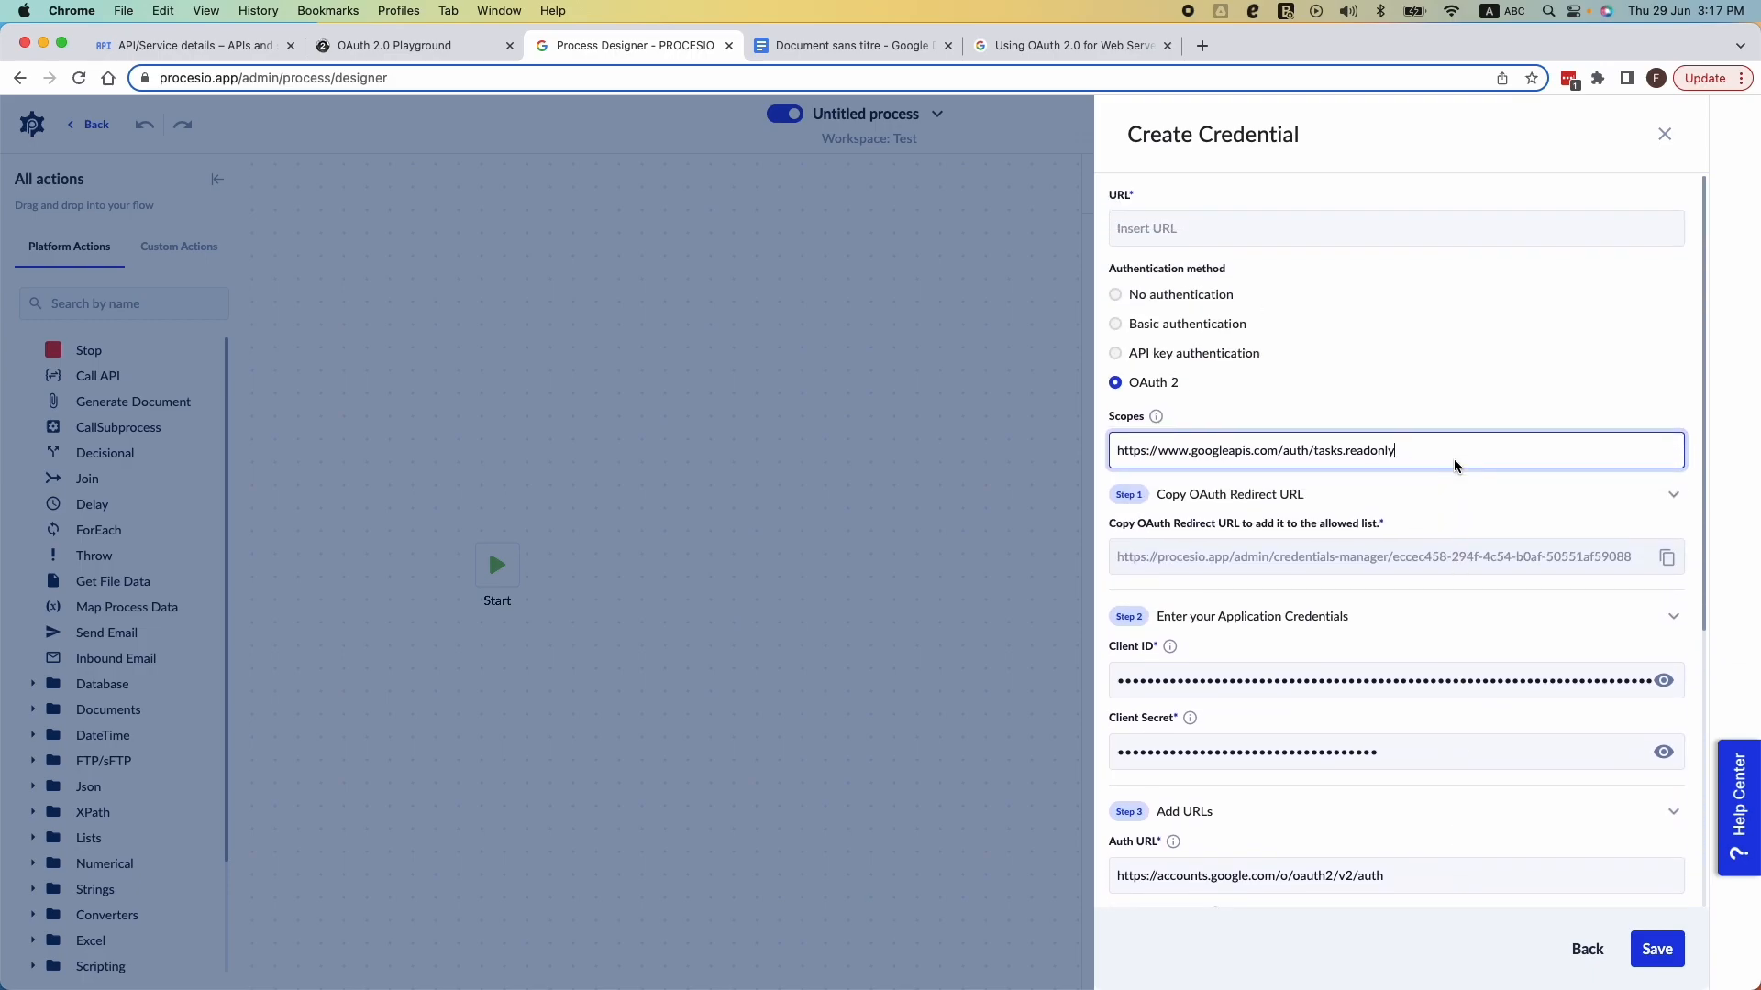
click(1122, 230)
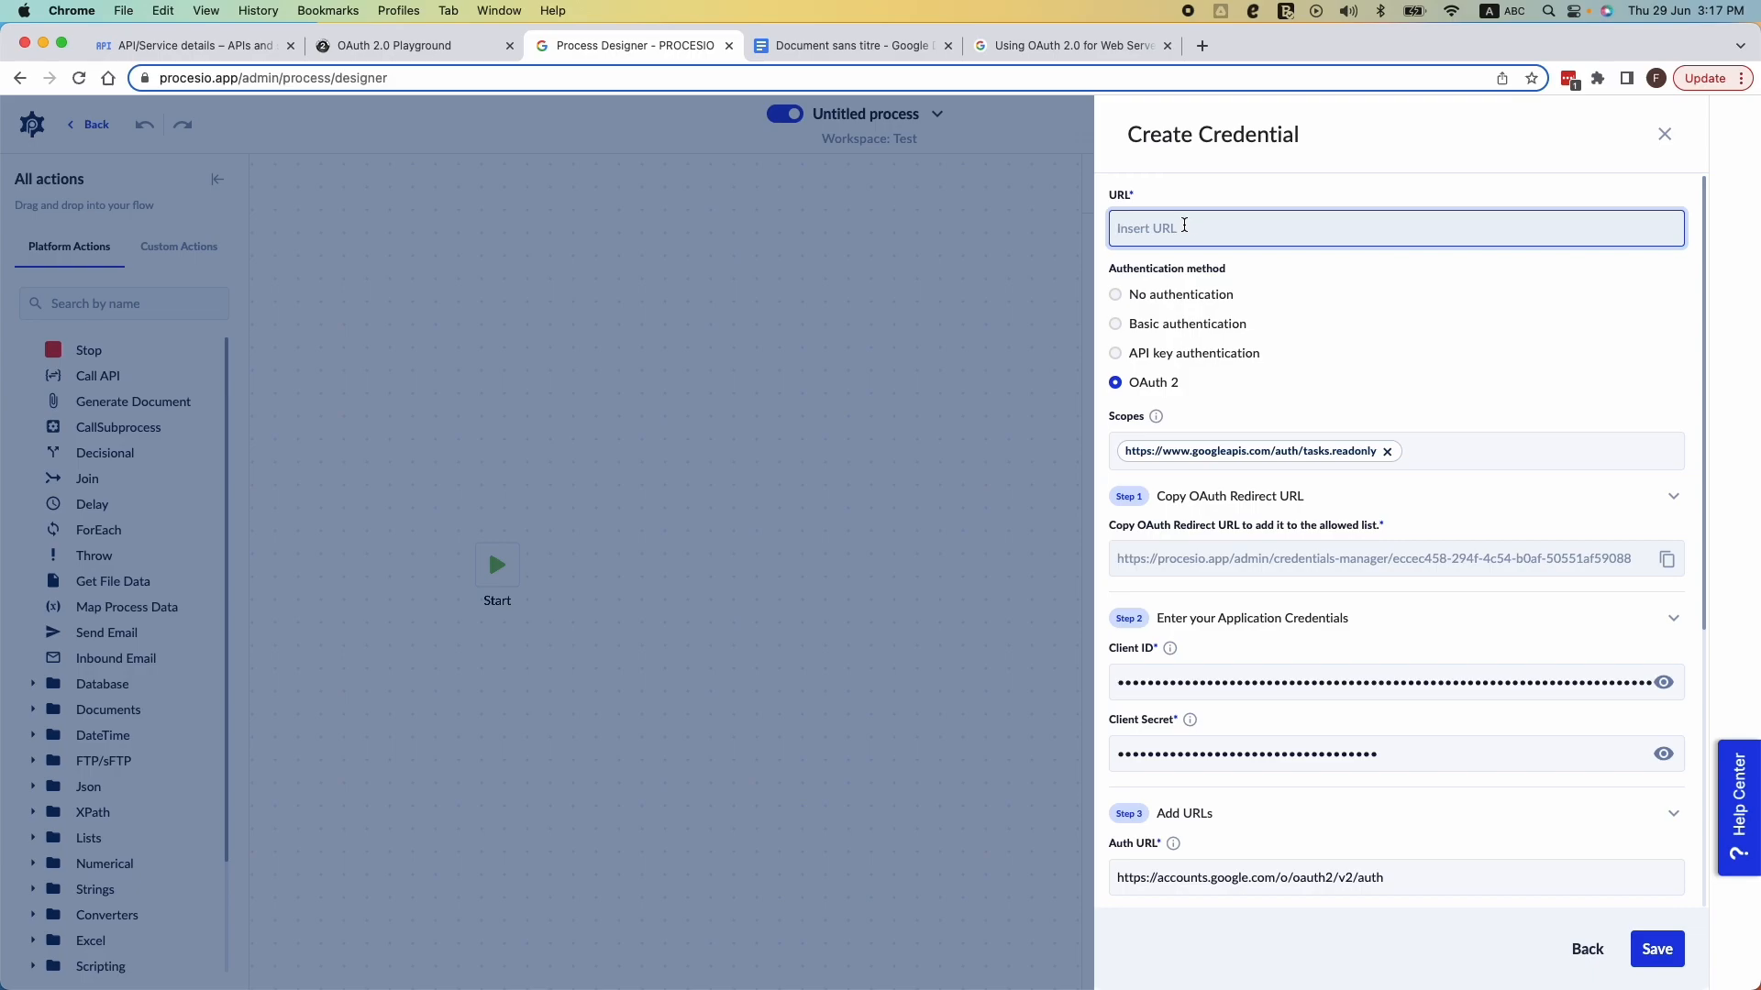
scroll(1184, 224, down, 5)
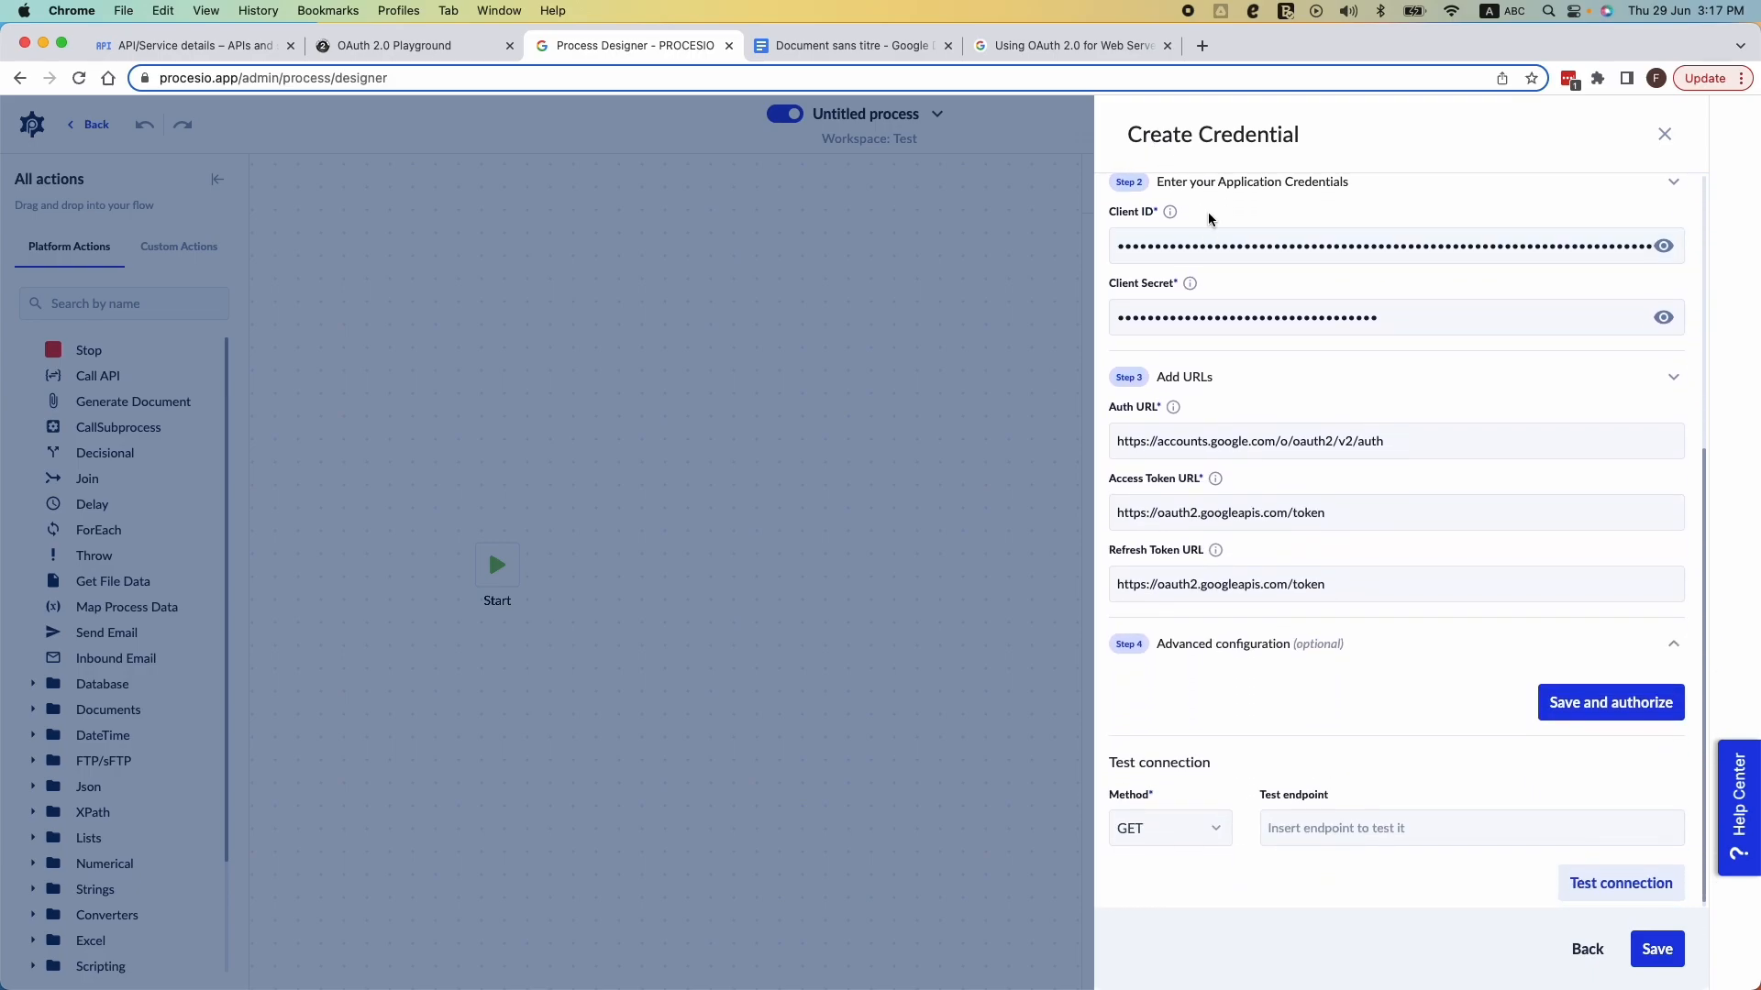
scroll(1205, 212, up, 5)
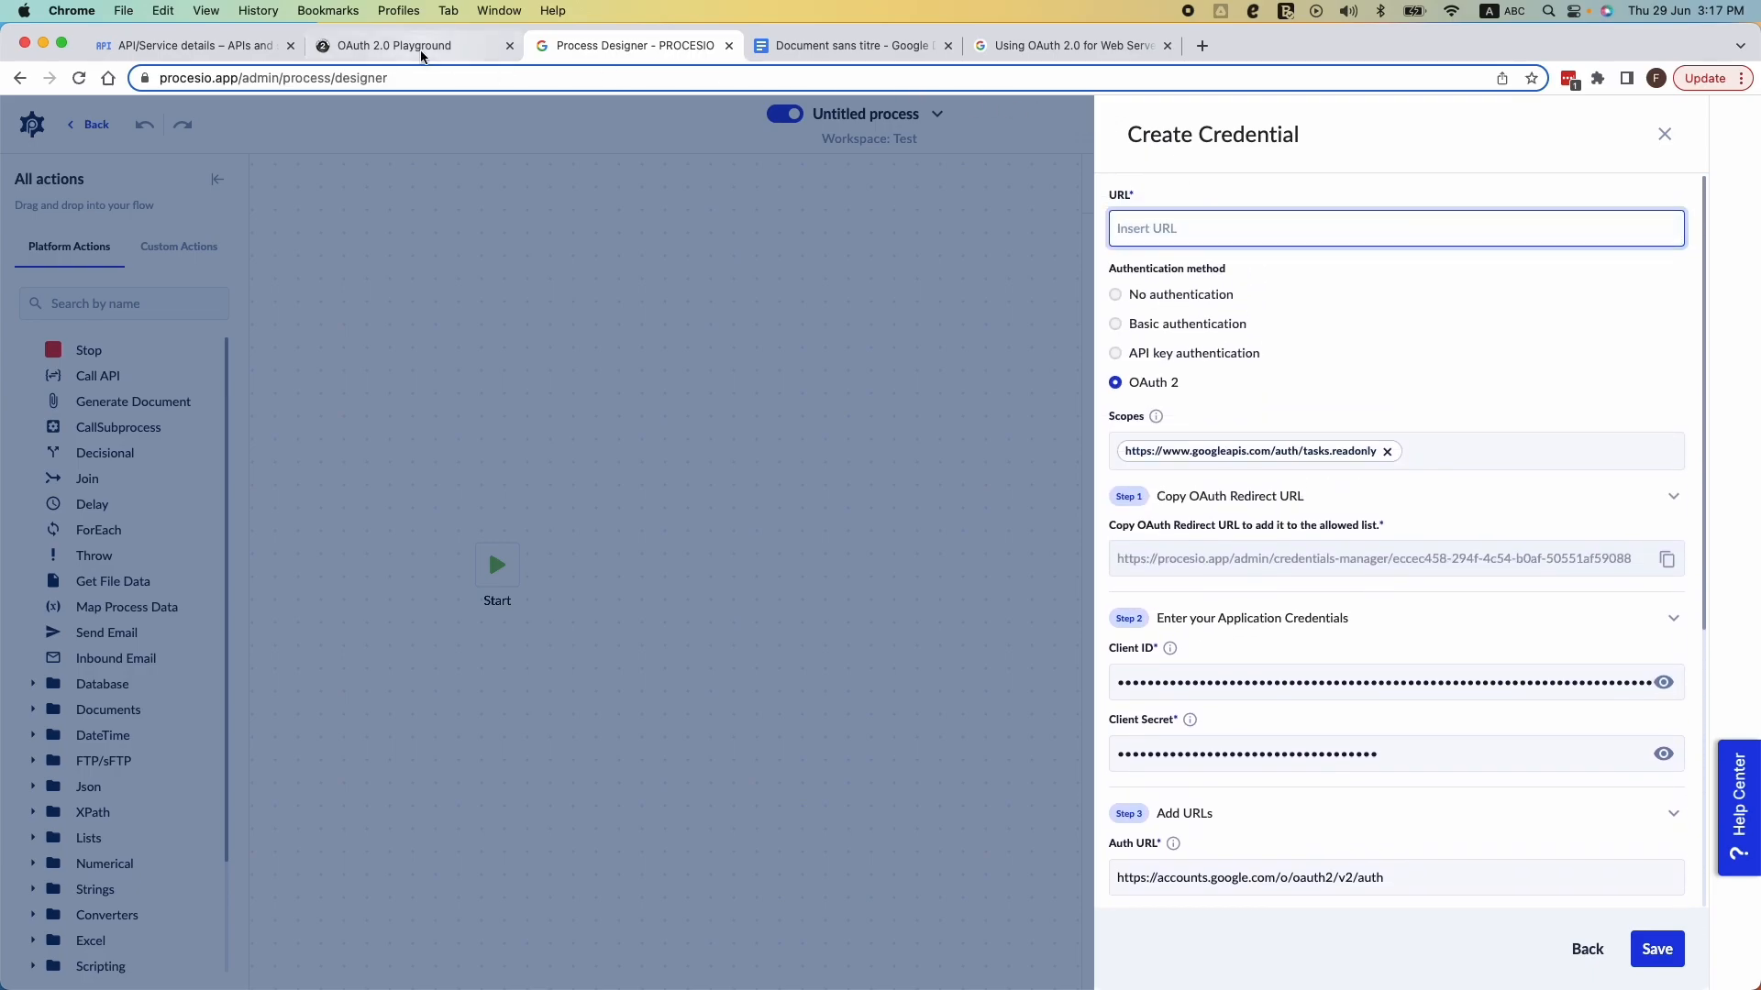
click(428, 55)
scroll(292, 400, down, 3)
scroll(292, 400, down, 15)
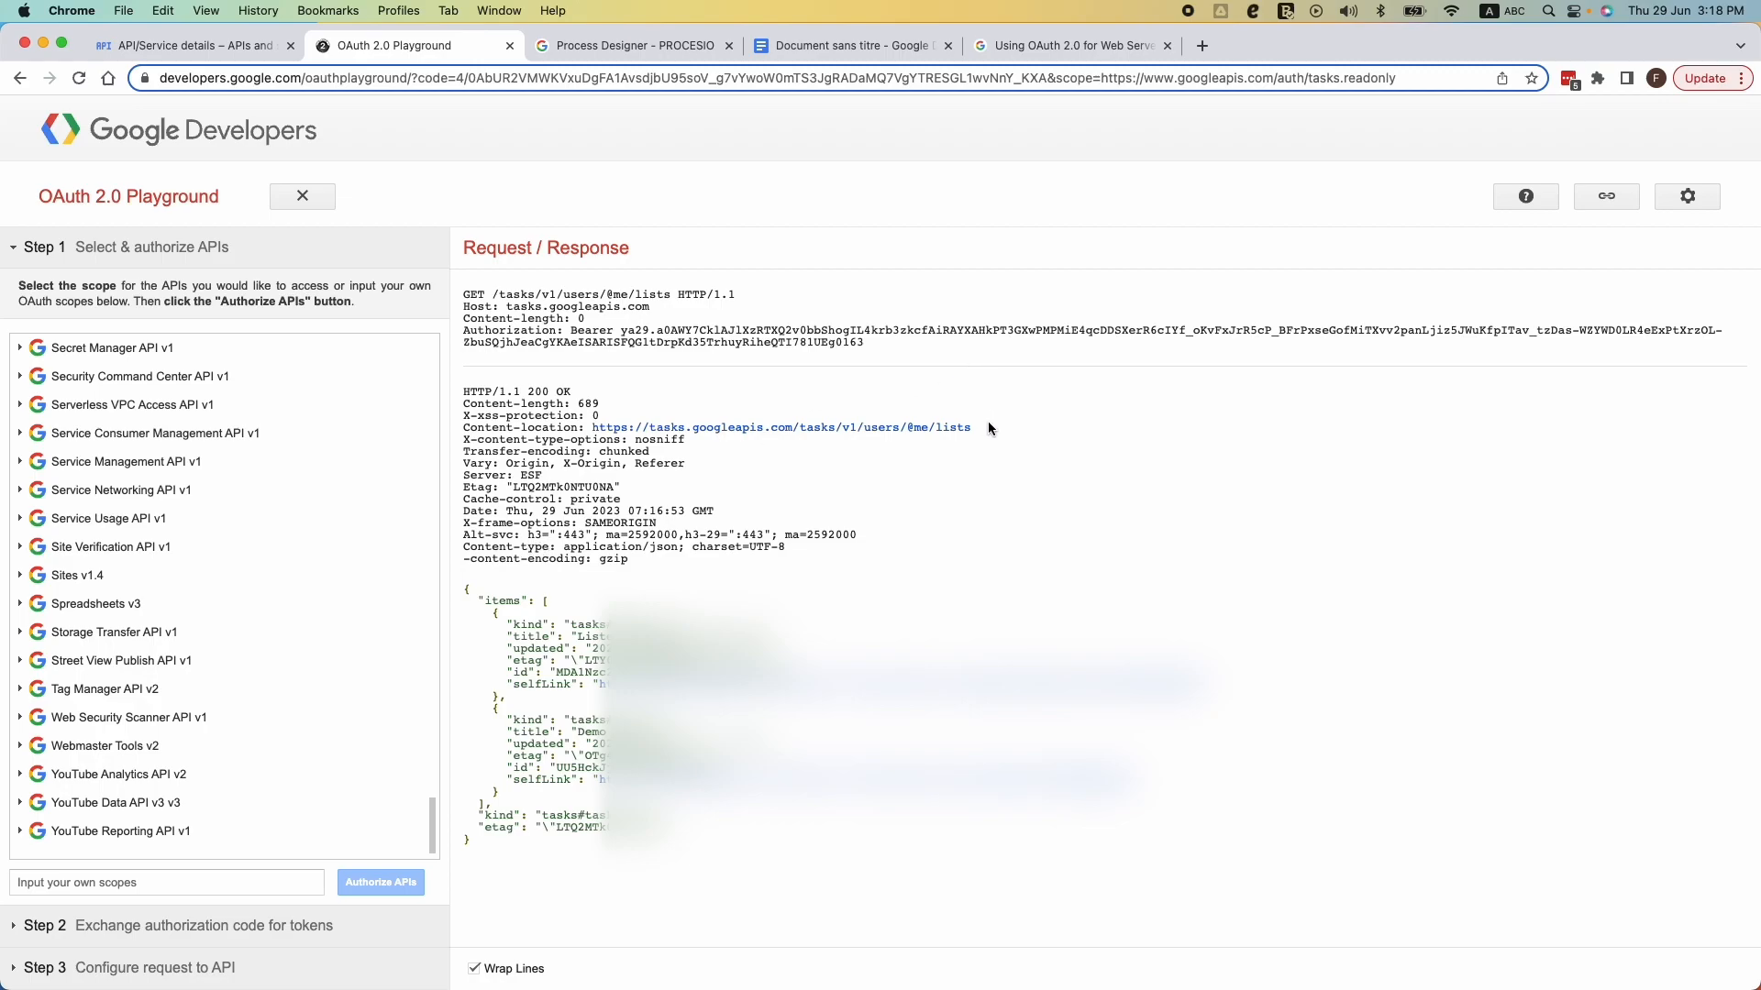
drag(984, 434, 600, 435)
right_click(600, 435)
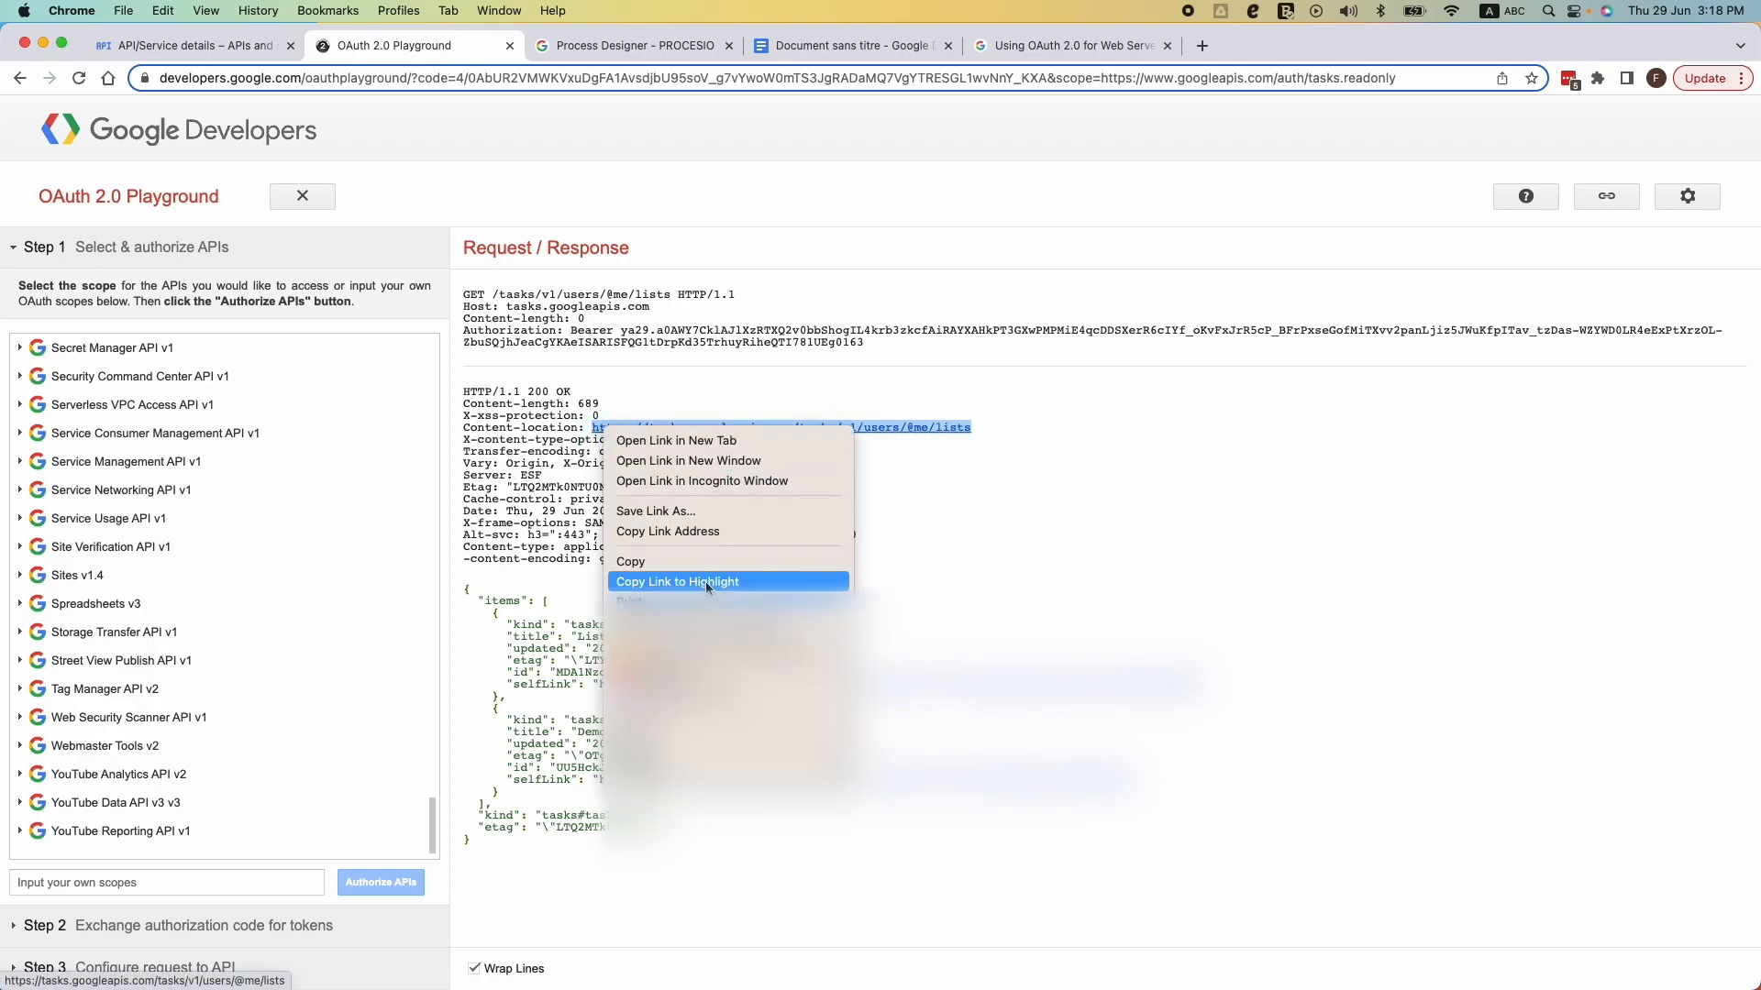
click(660, 561)
click(633, 45)
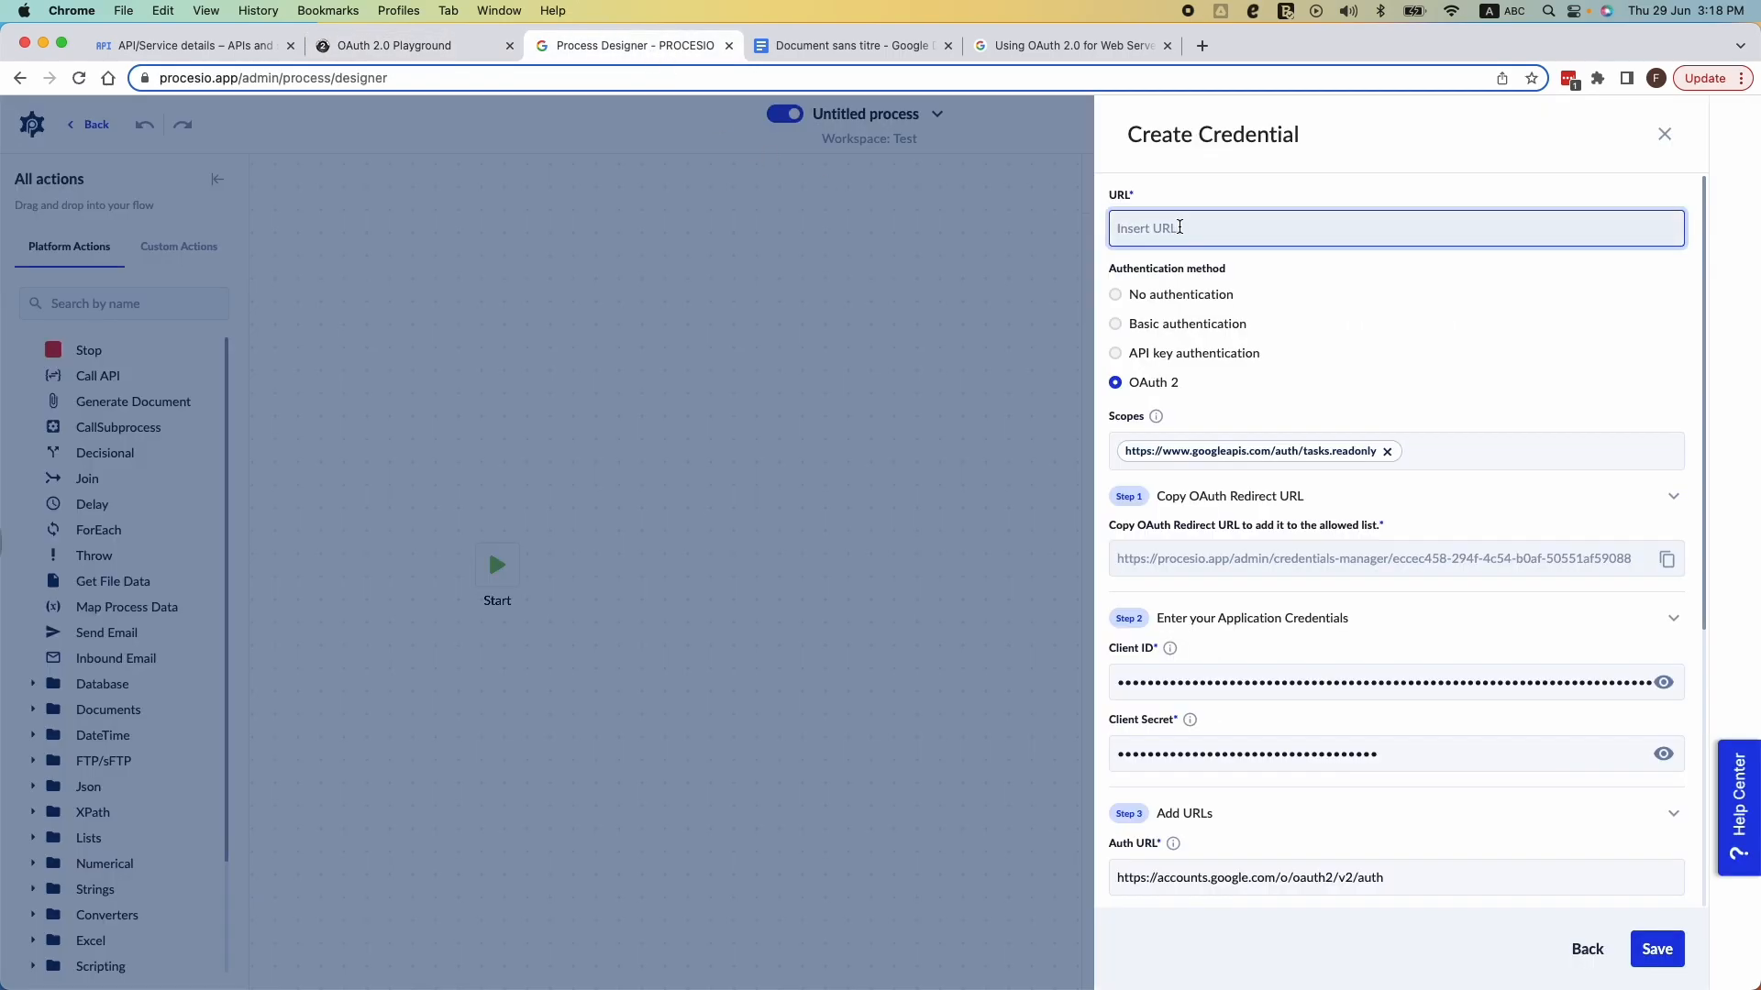
right_click(1187, 234)
click(1206, 357)
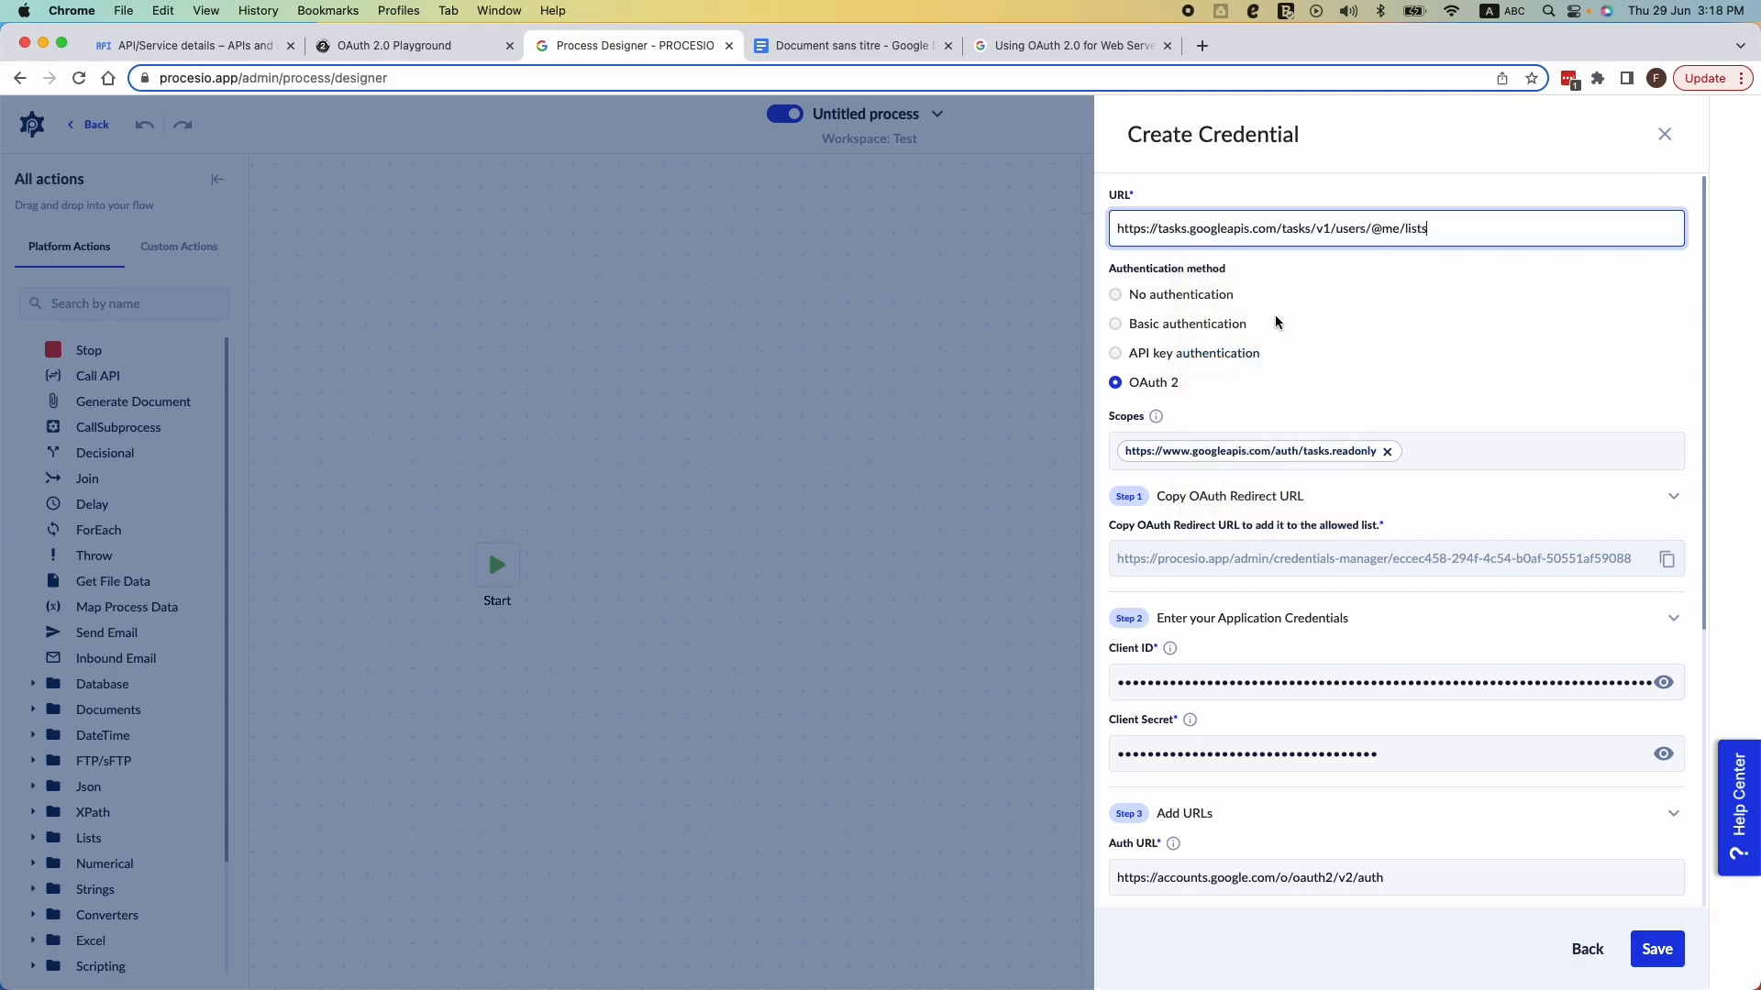
scroll(1474, 256, down, 3)
scroll(1485, 366, up, 3)
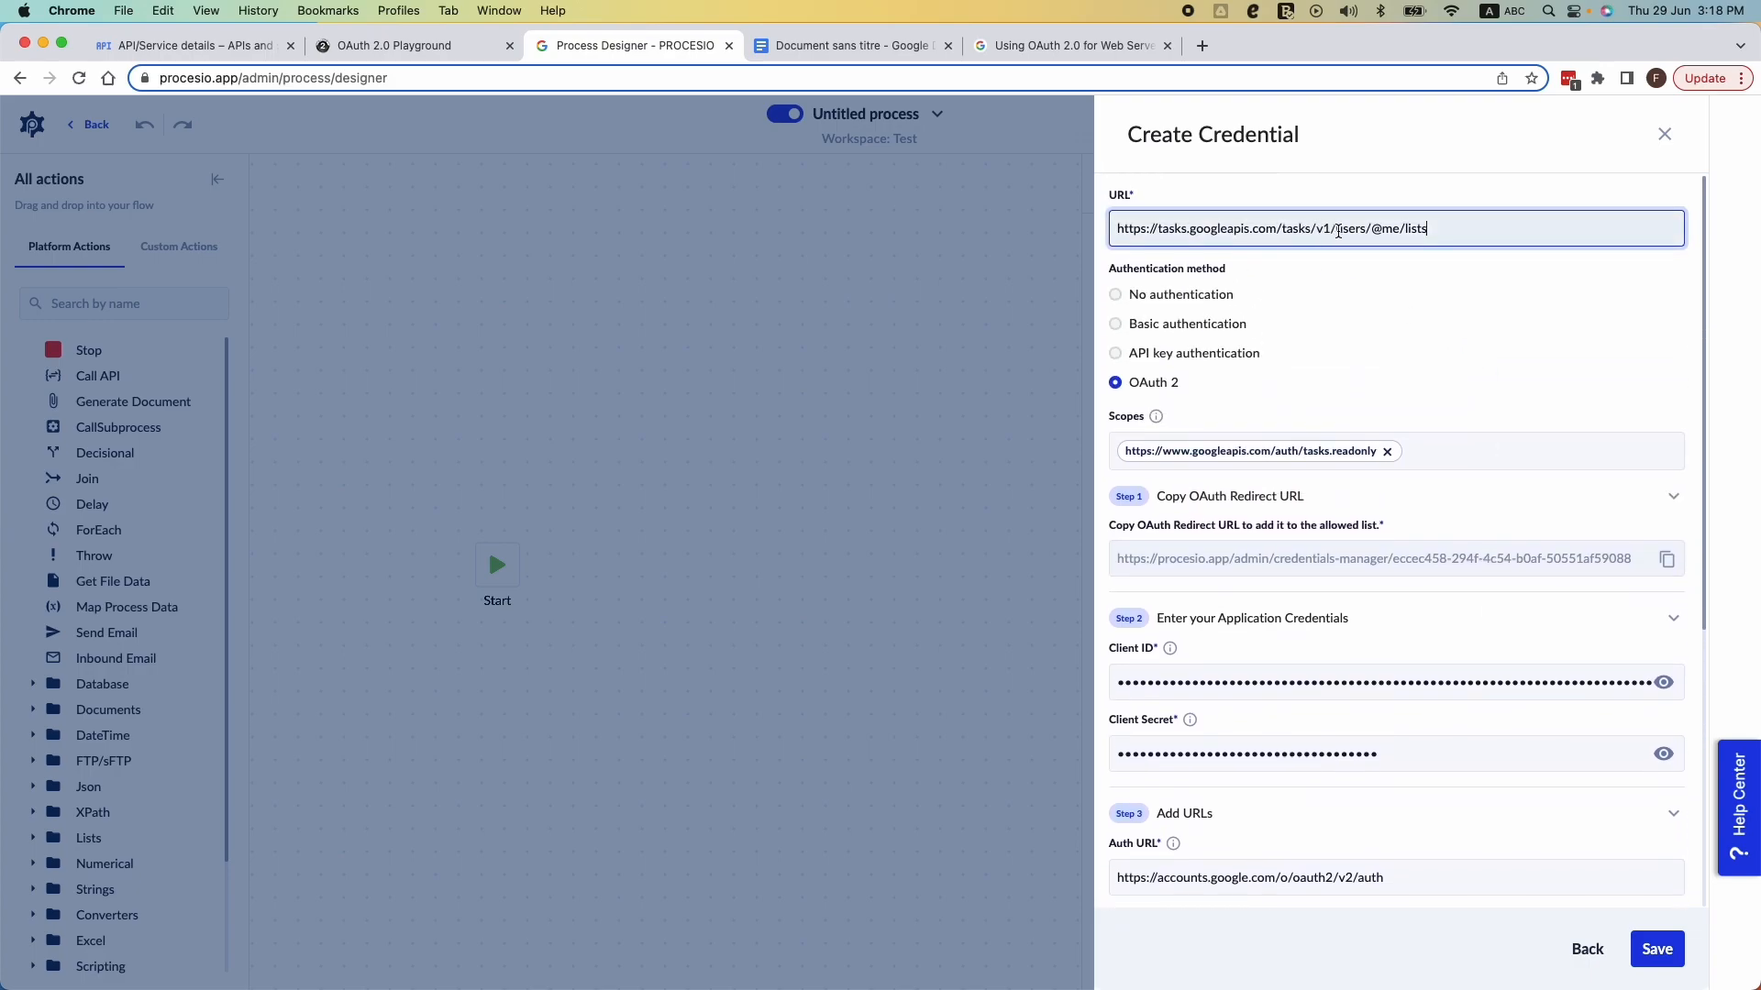
- Save and authorize the credential with the Google account, granting procesio.app access to it
scroll(1375, 247, down, 5)
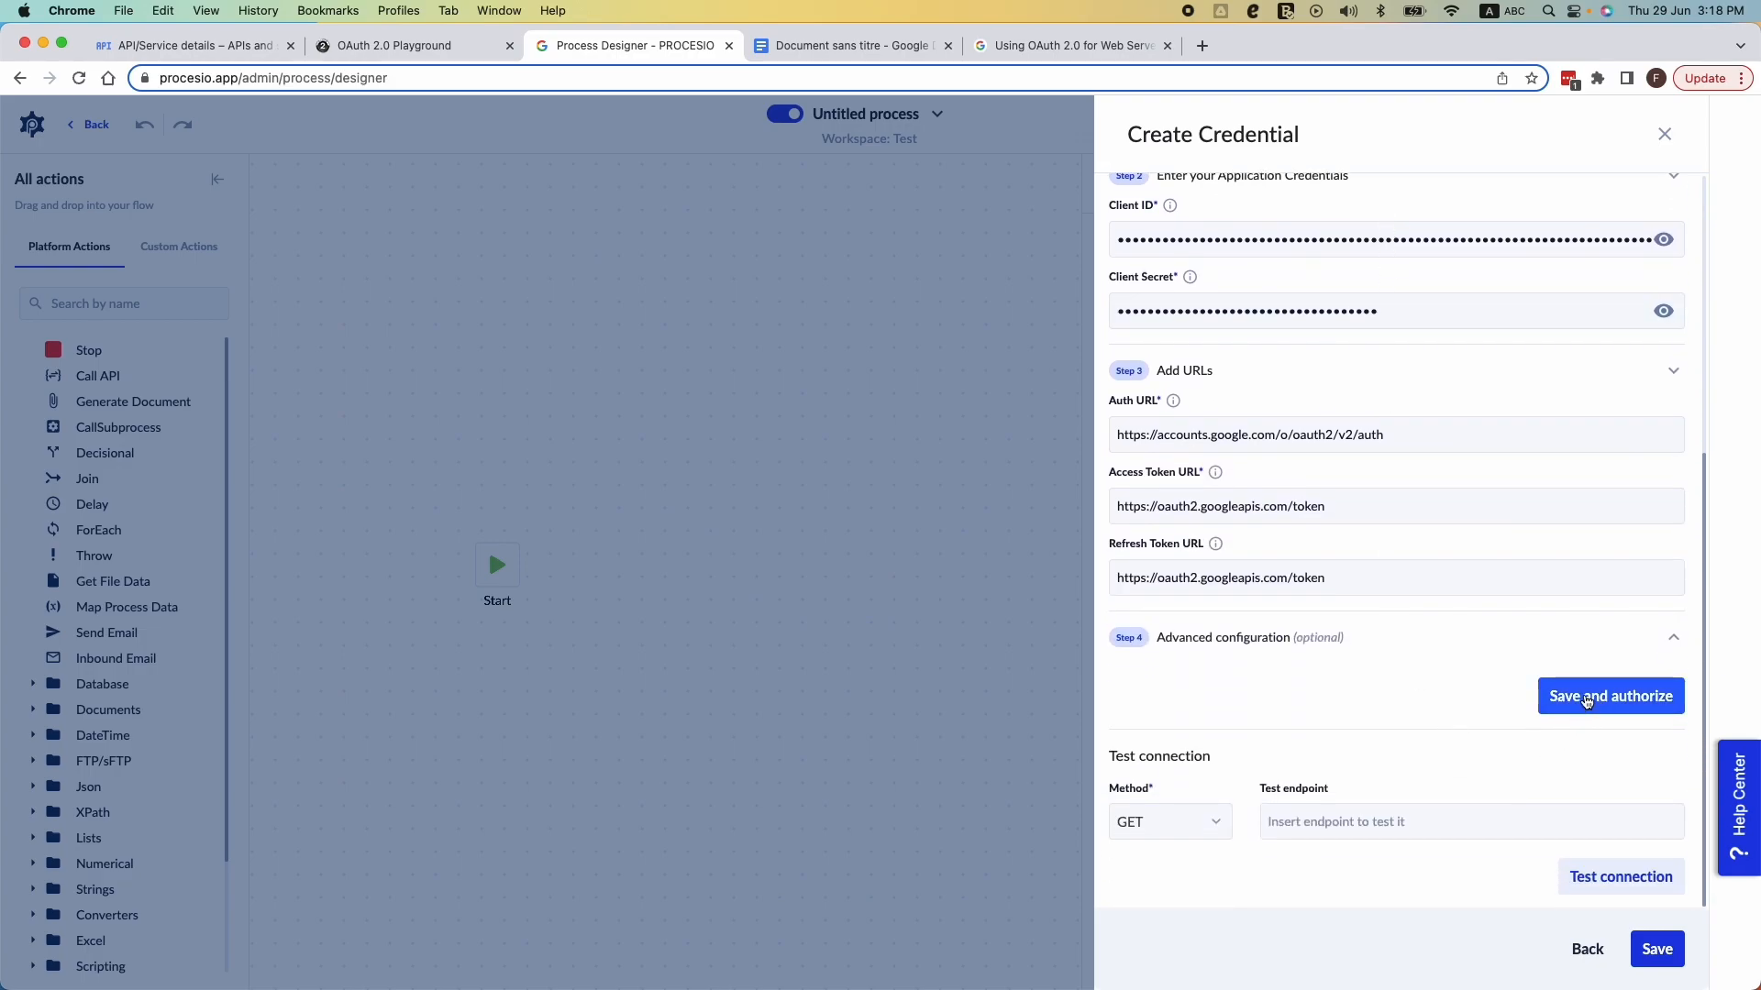
click(1587, 702)
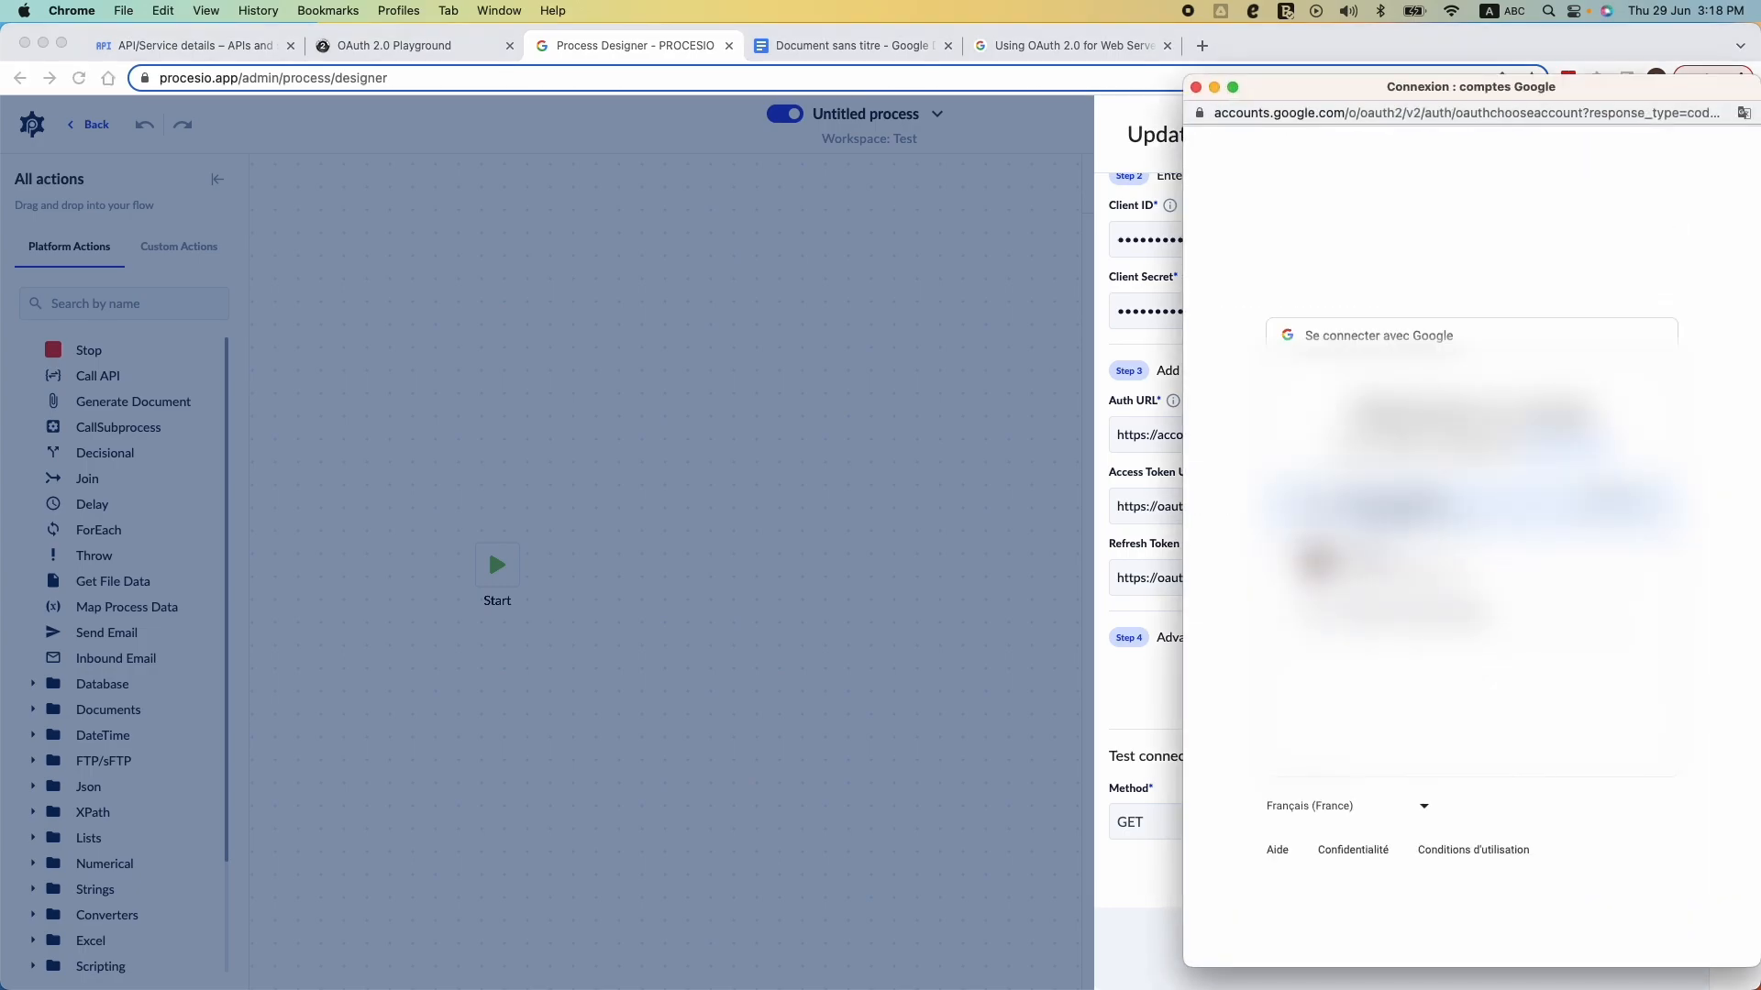
click(1468, 561)
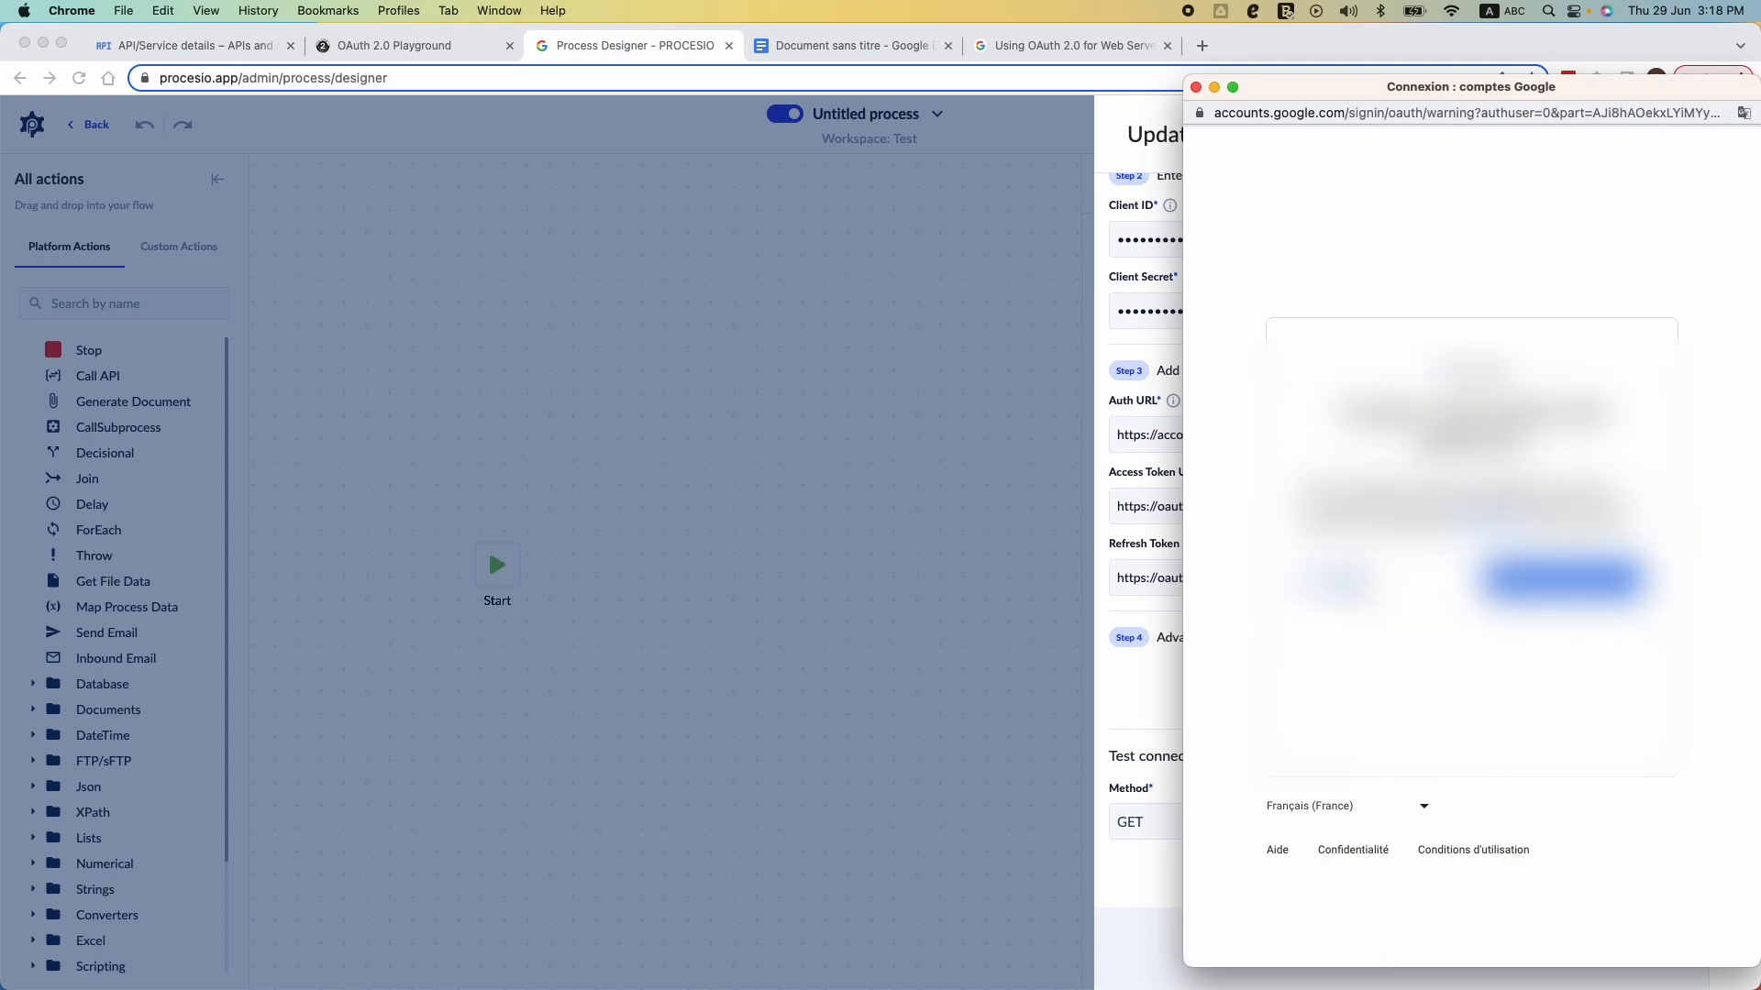
click(1339, 582)
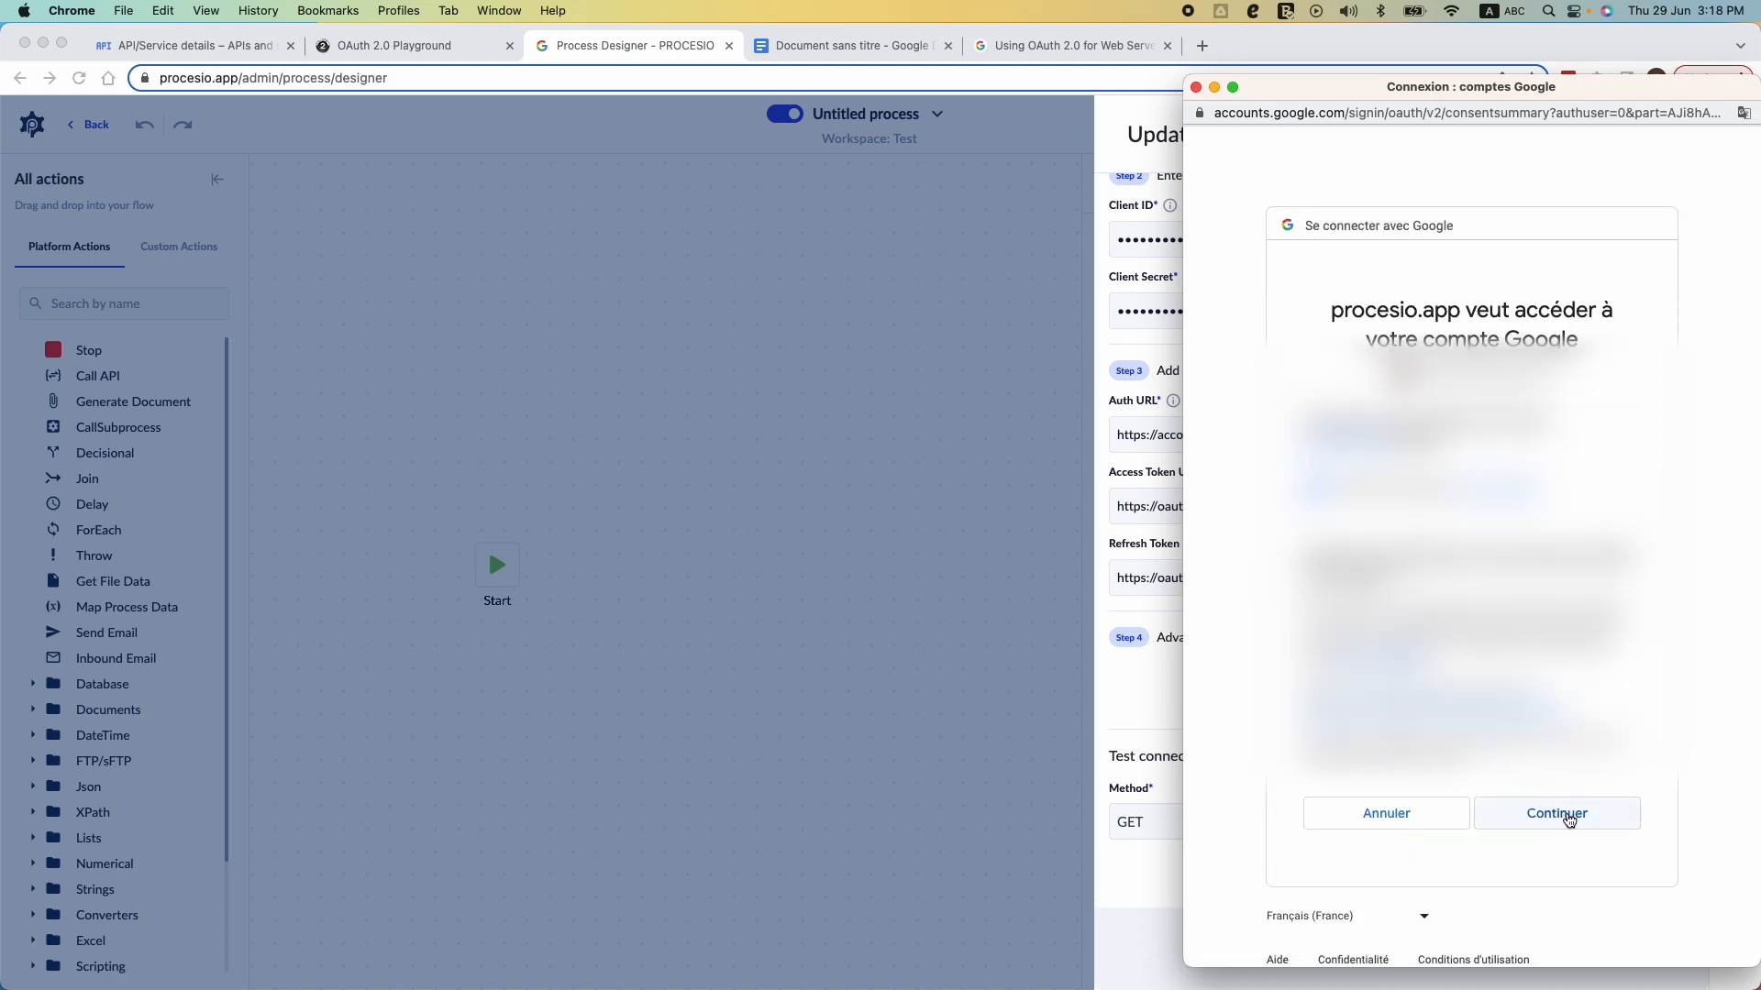
click(1569, 819)
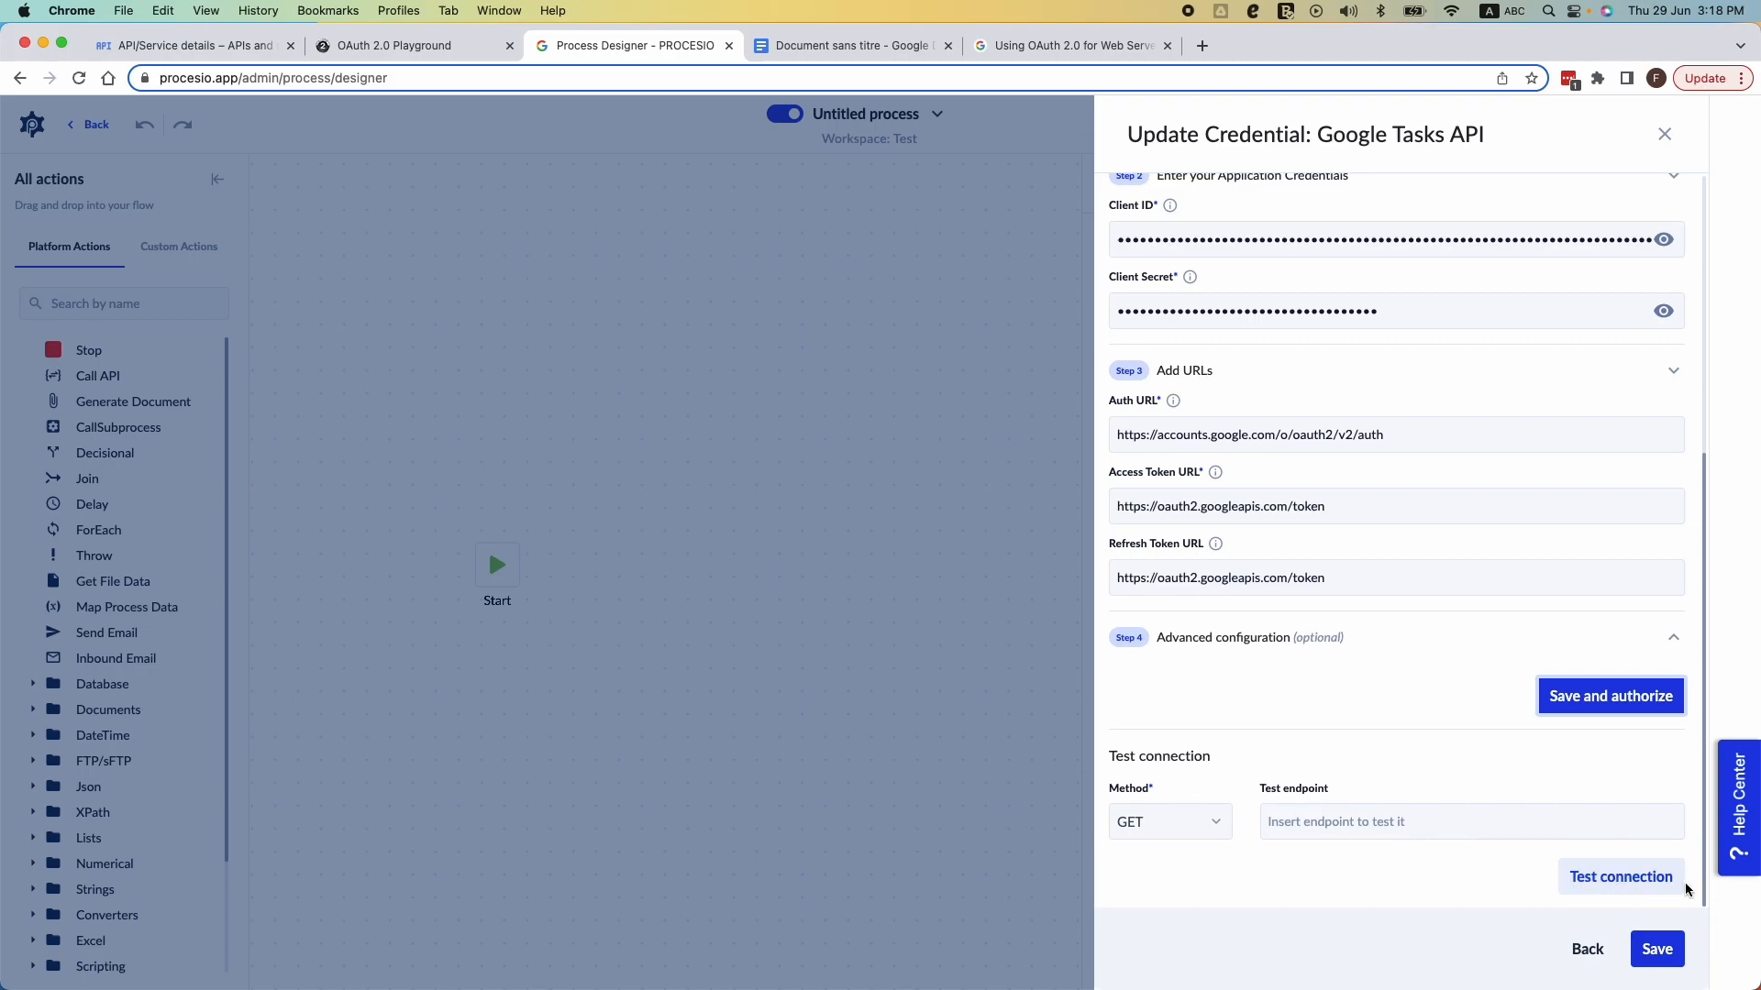
- Test the credential's connection with the GET method and no test endpoint, and dismiss the notification
click(1607, 882)
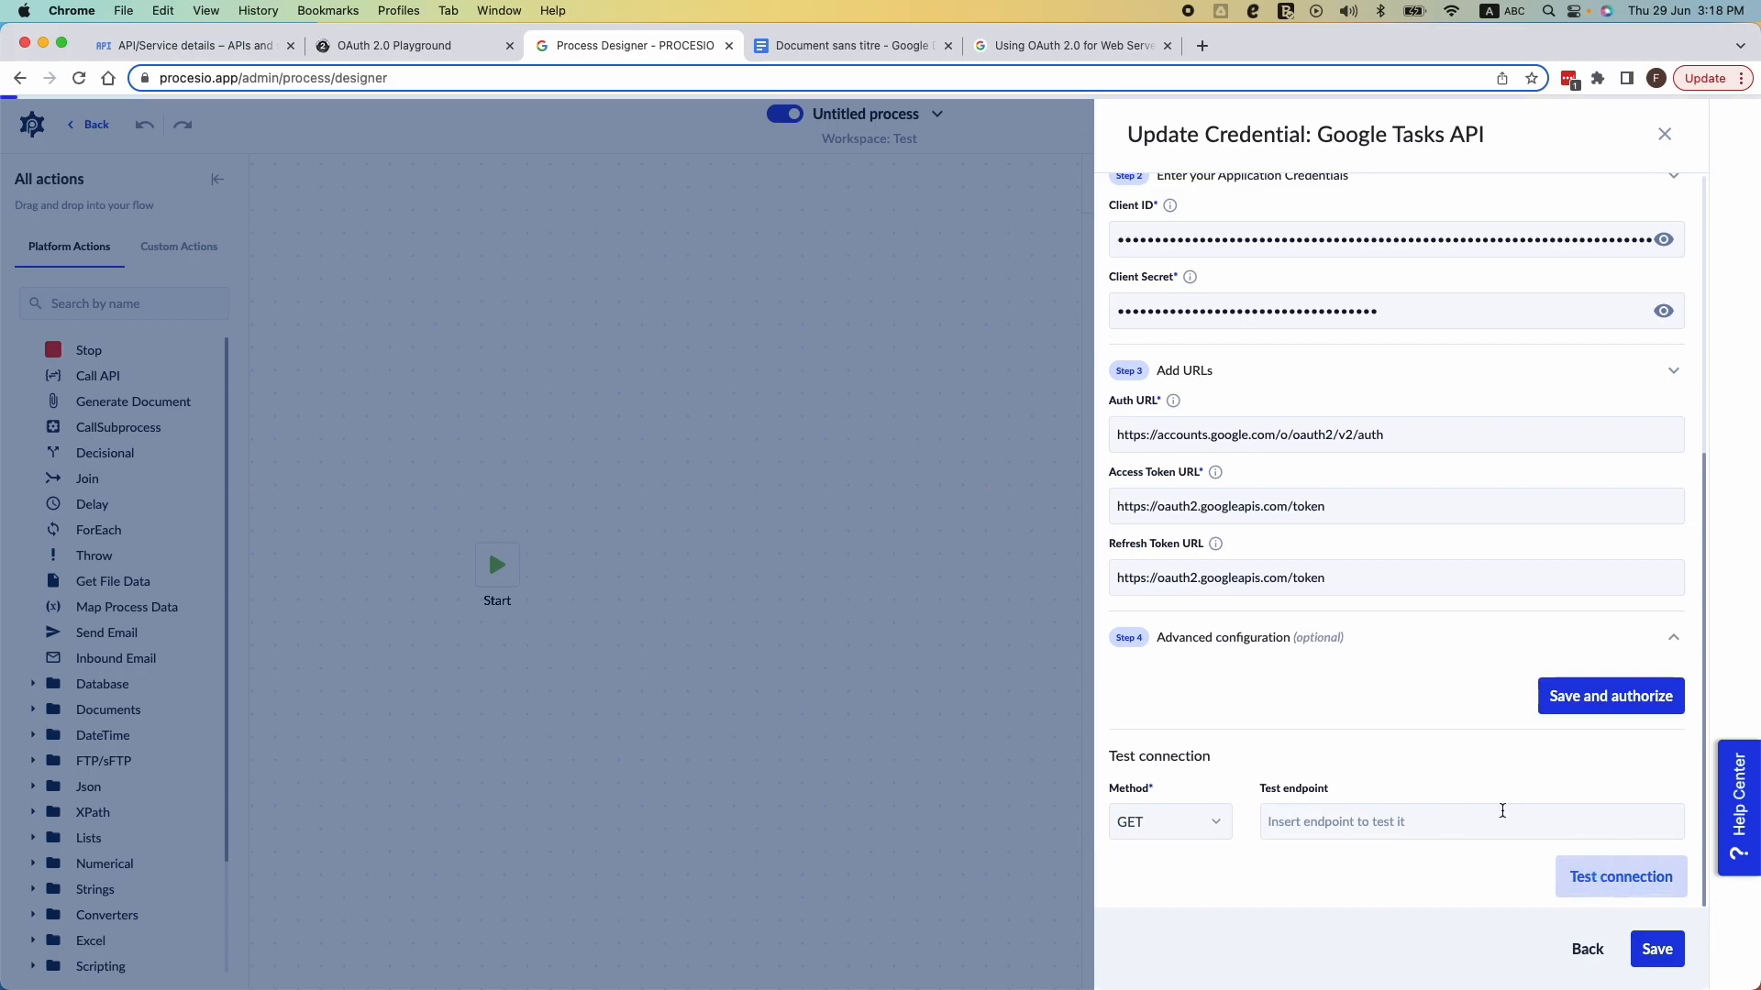
scroll(1433, 752, up, 5)
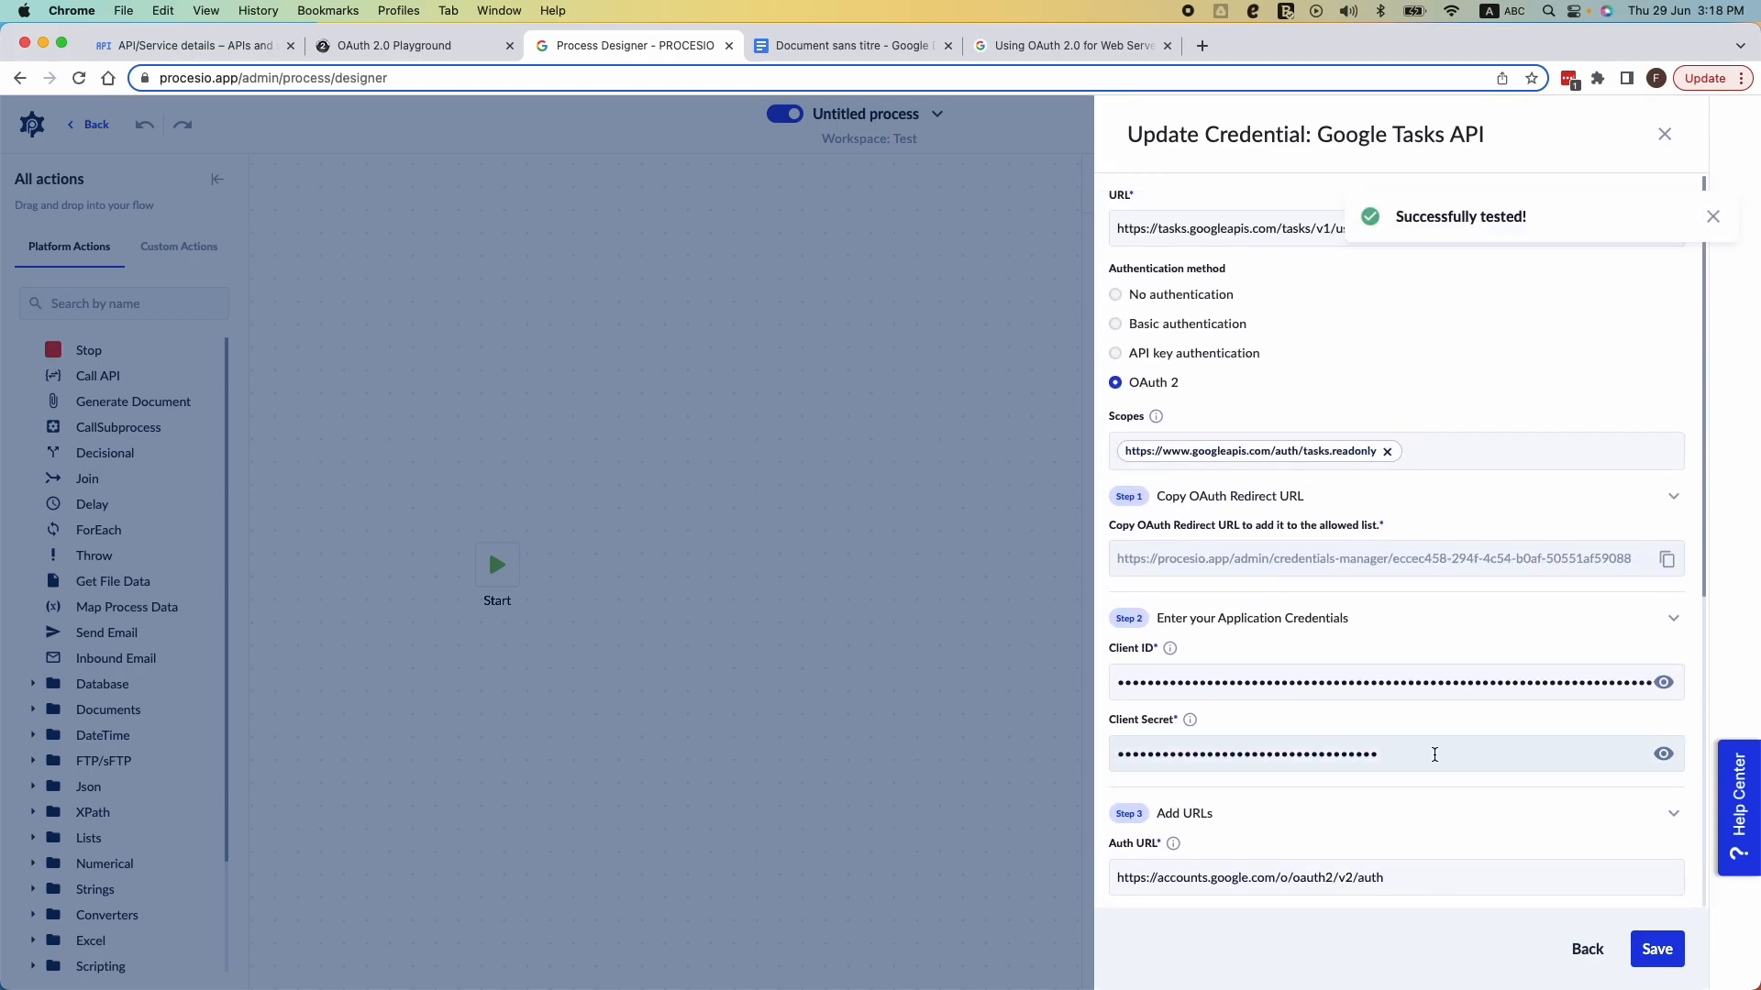
click(1711, 220)
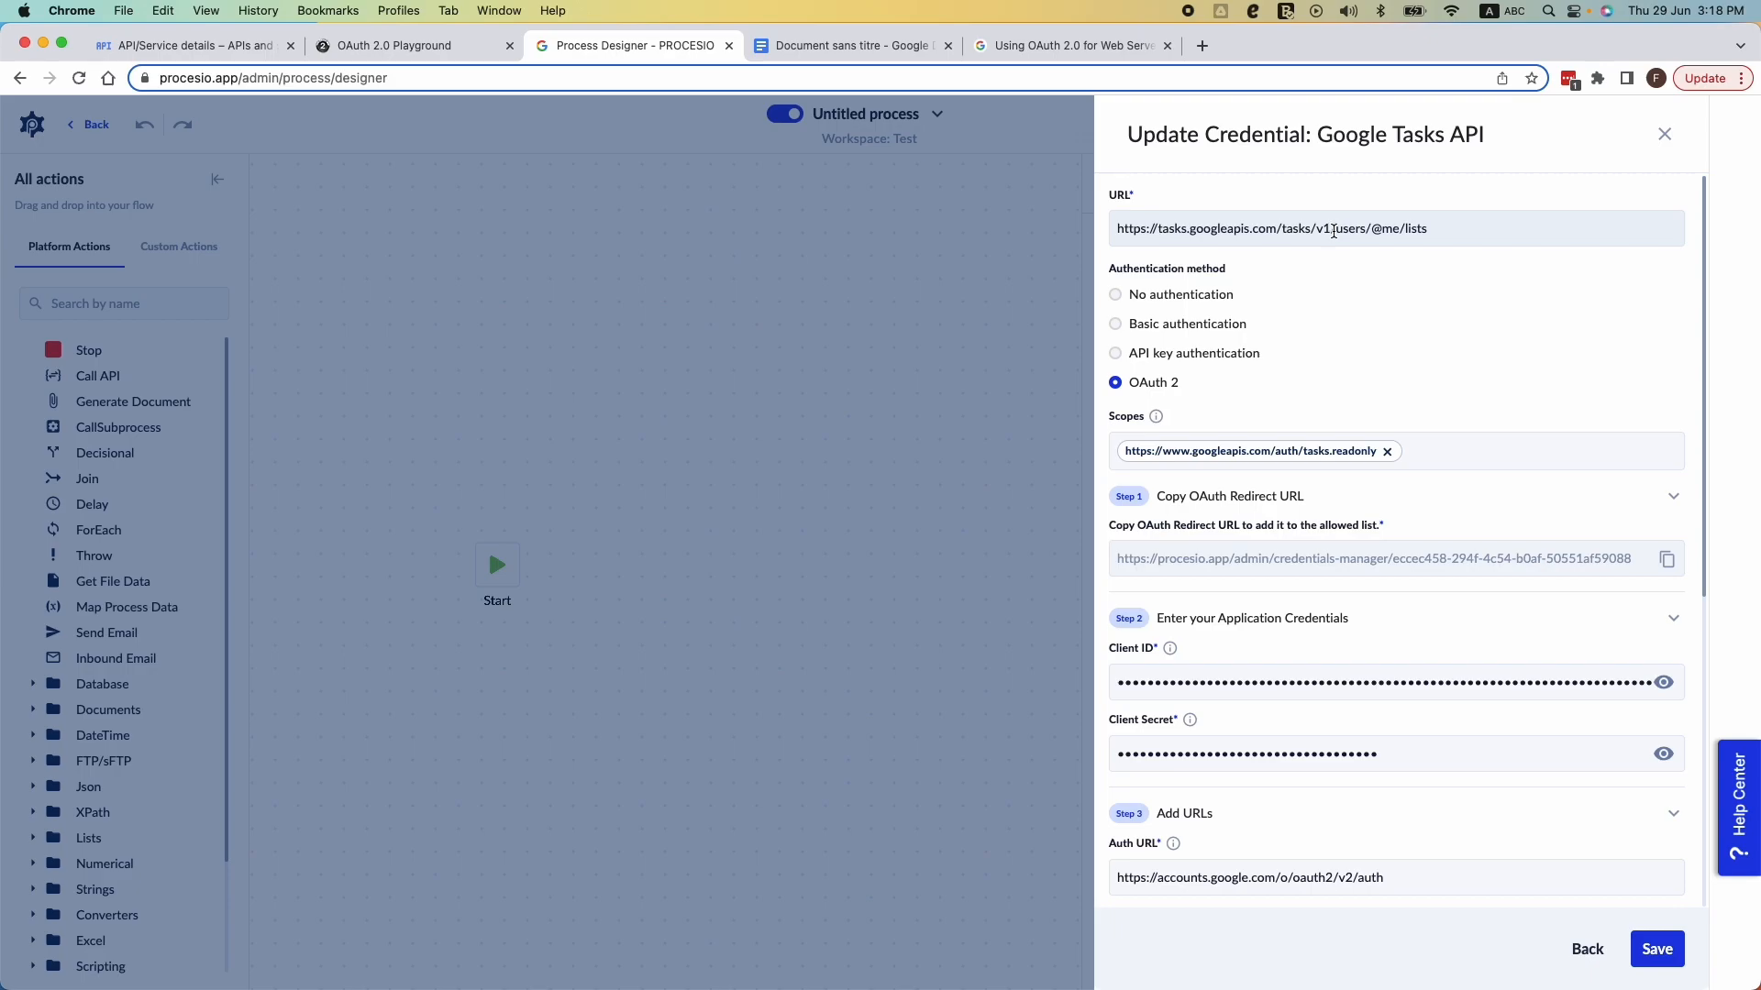
drag(1330, 229, 1490, 233)
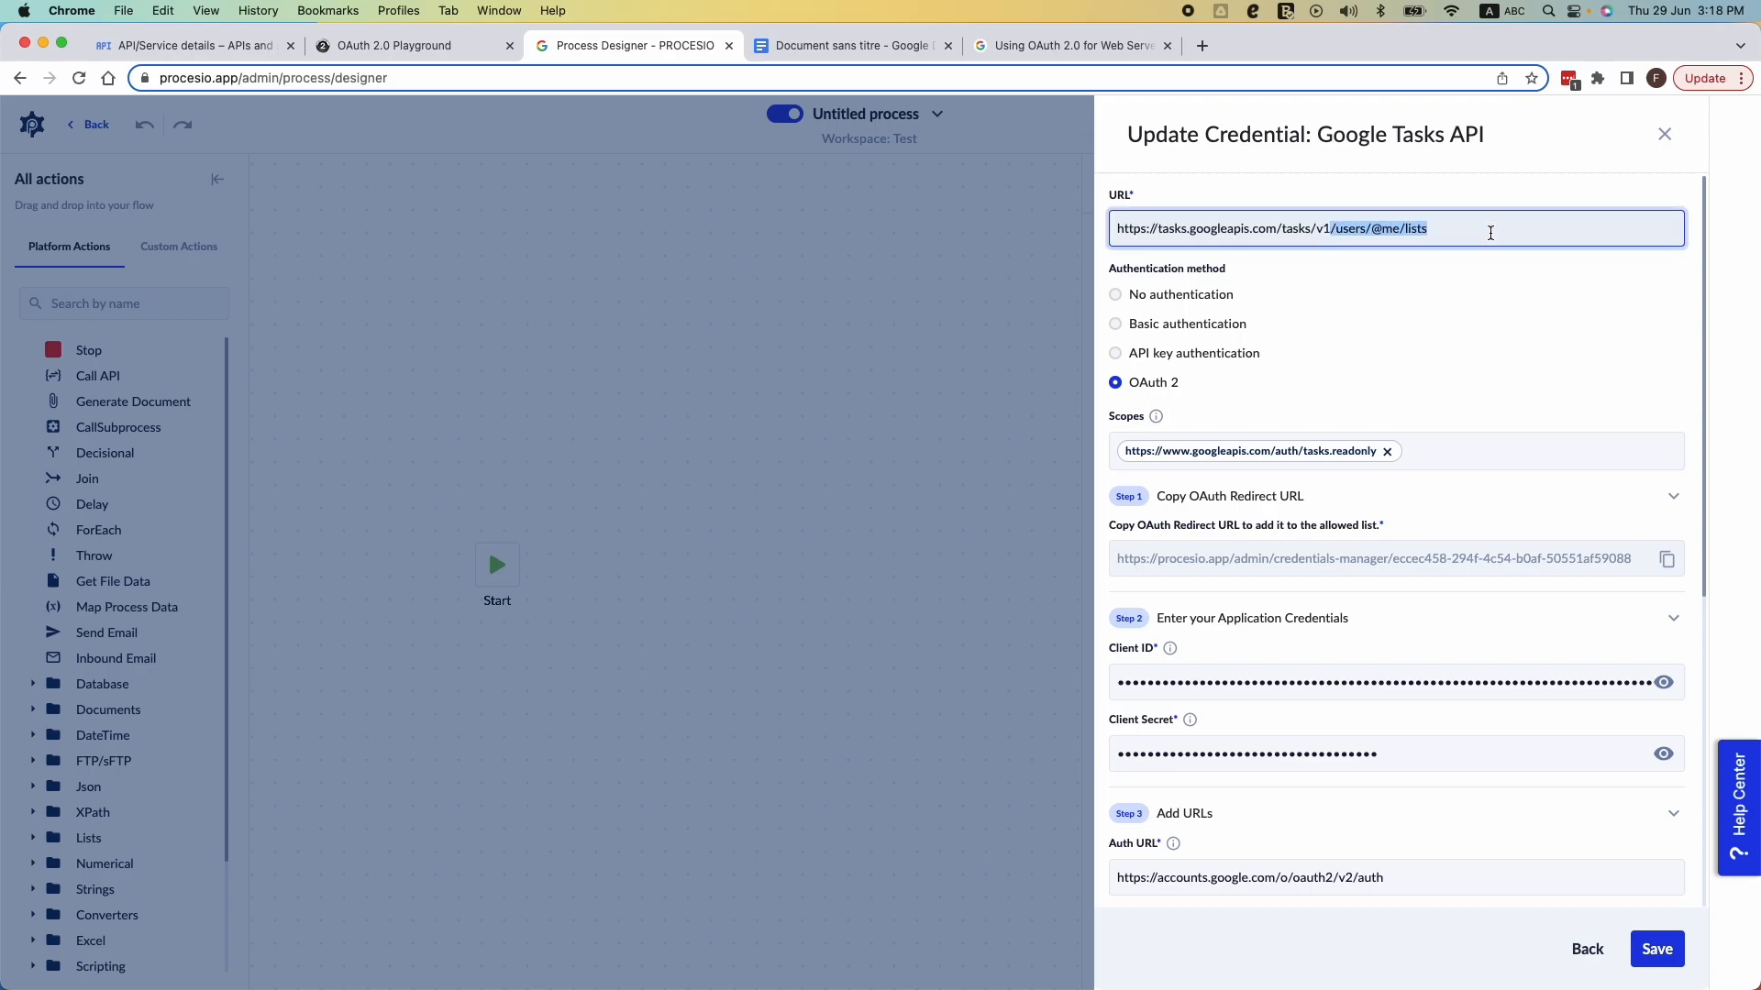
right_click(1425, 229)
click(1469, 344)
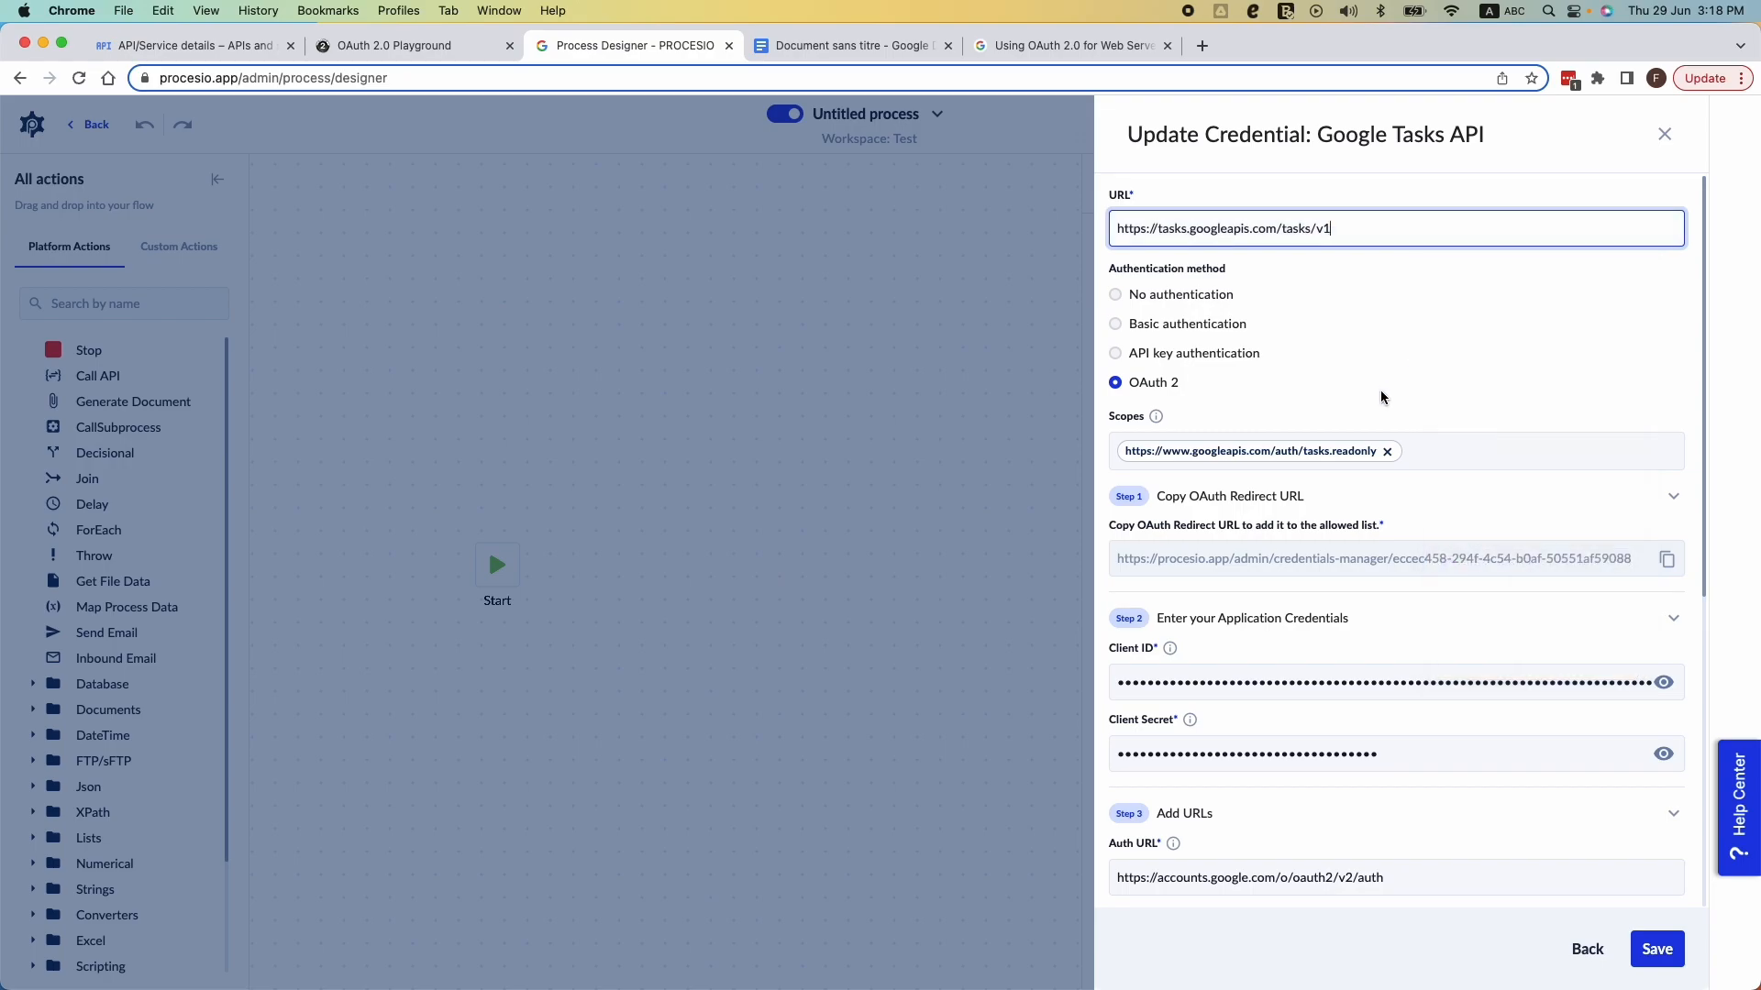
scroll(1371, 514, down, 6)
click(1341, 739)
right_click(1349, 741)
click(1382, 816)
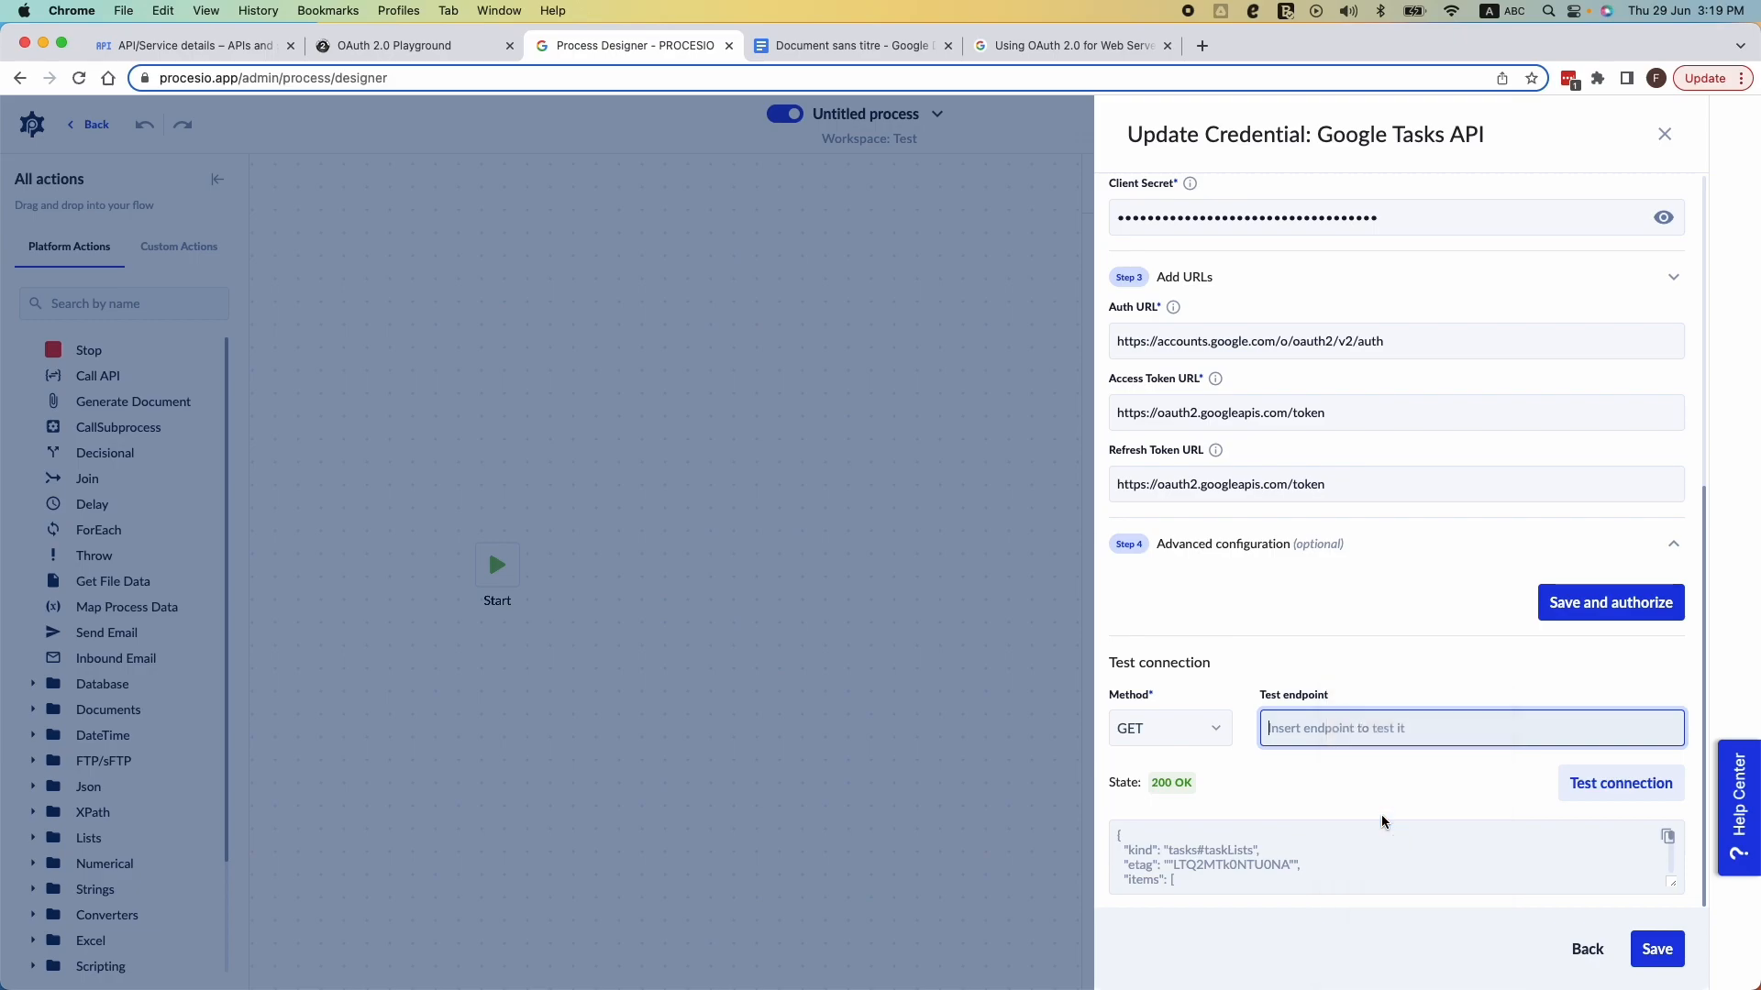
click(1612, 782)
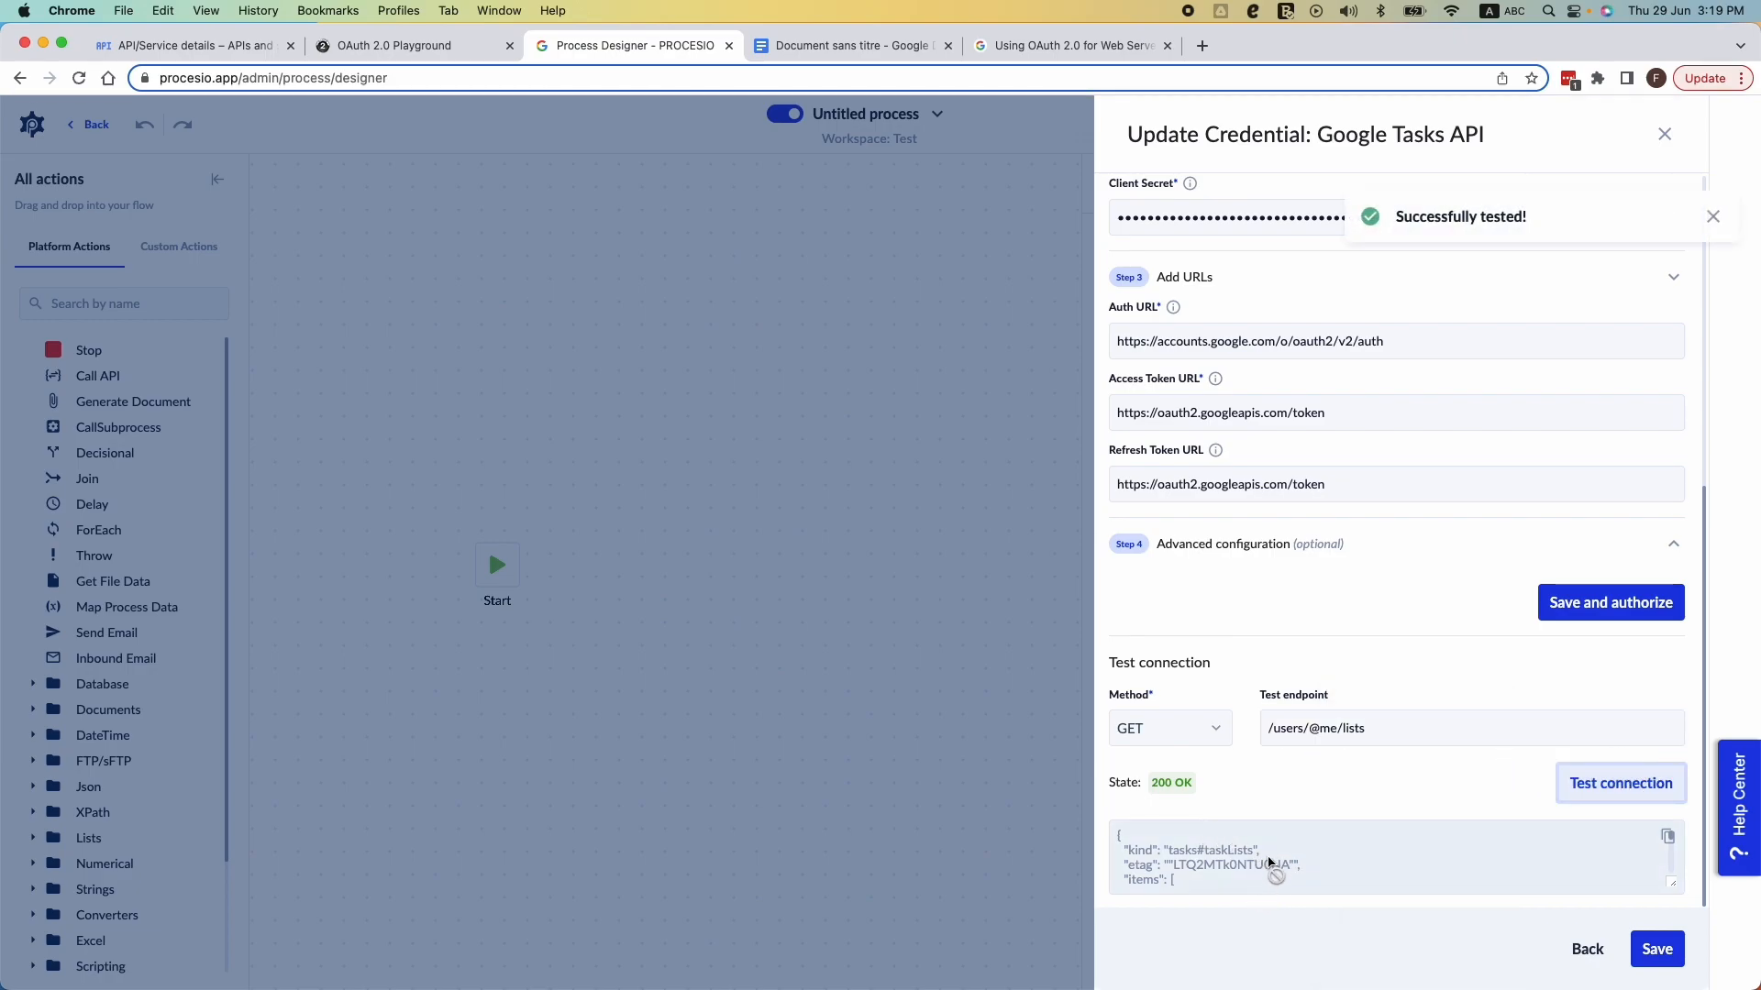
click(1657, 937)
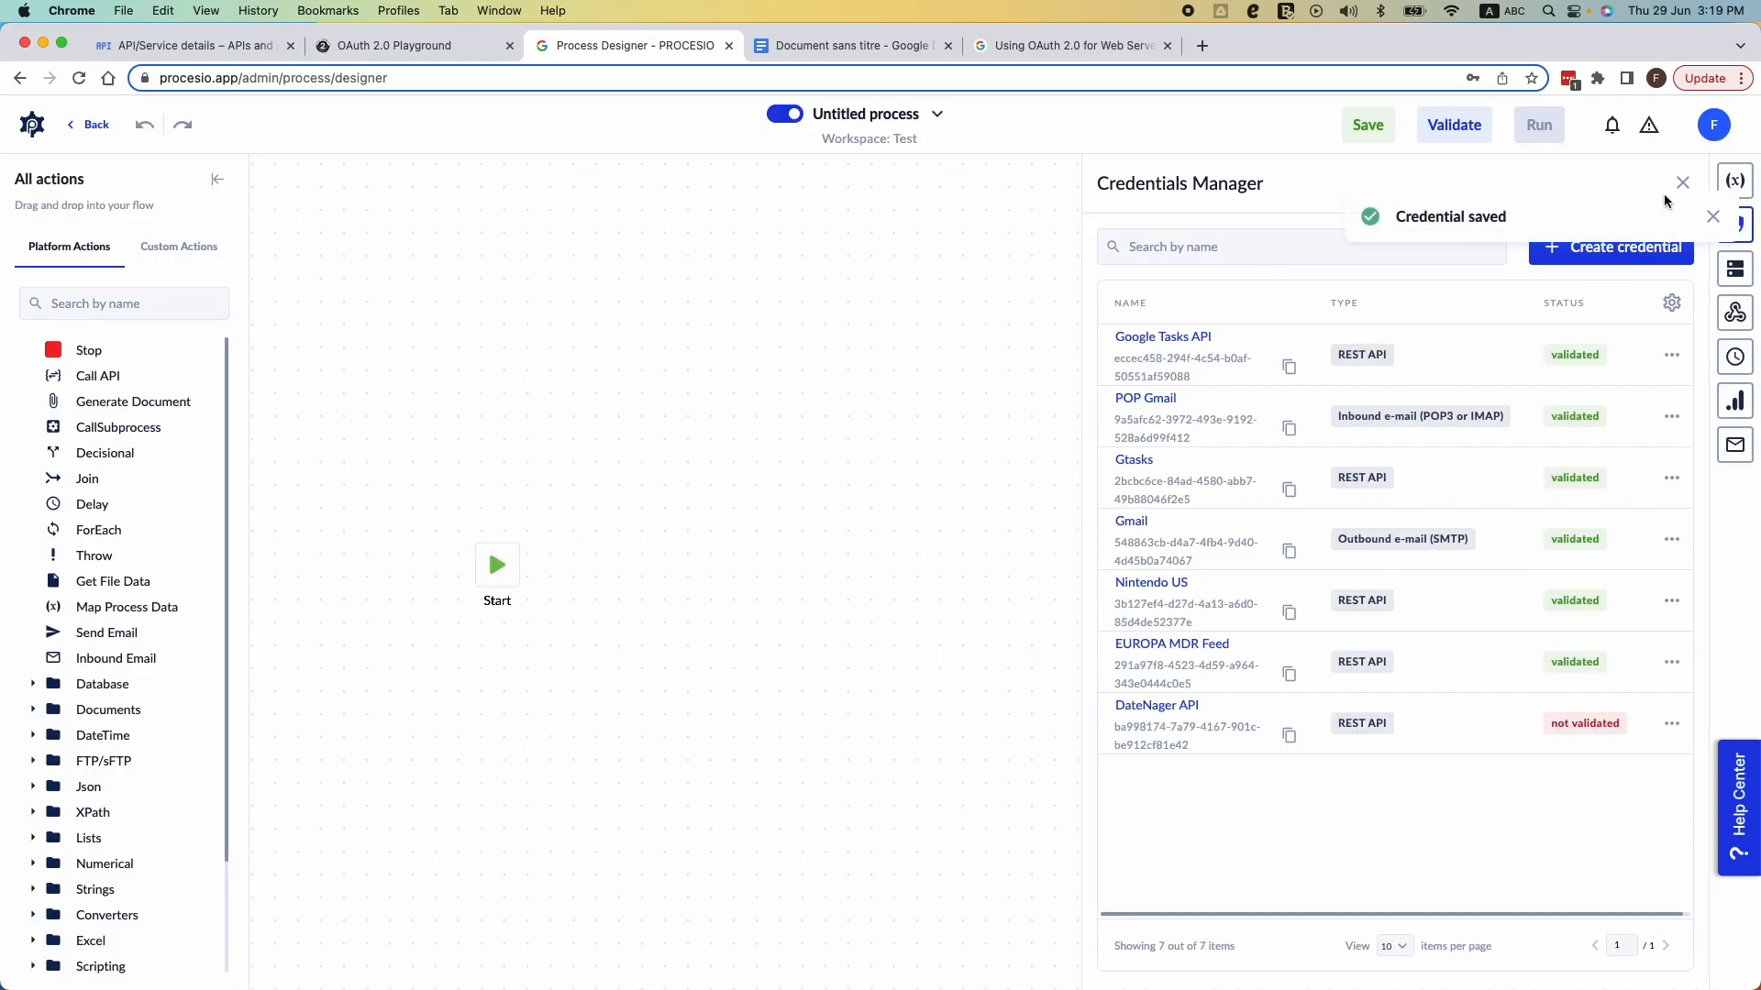
click(1683, 182)
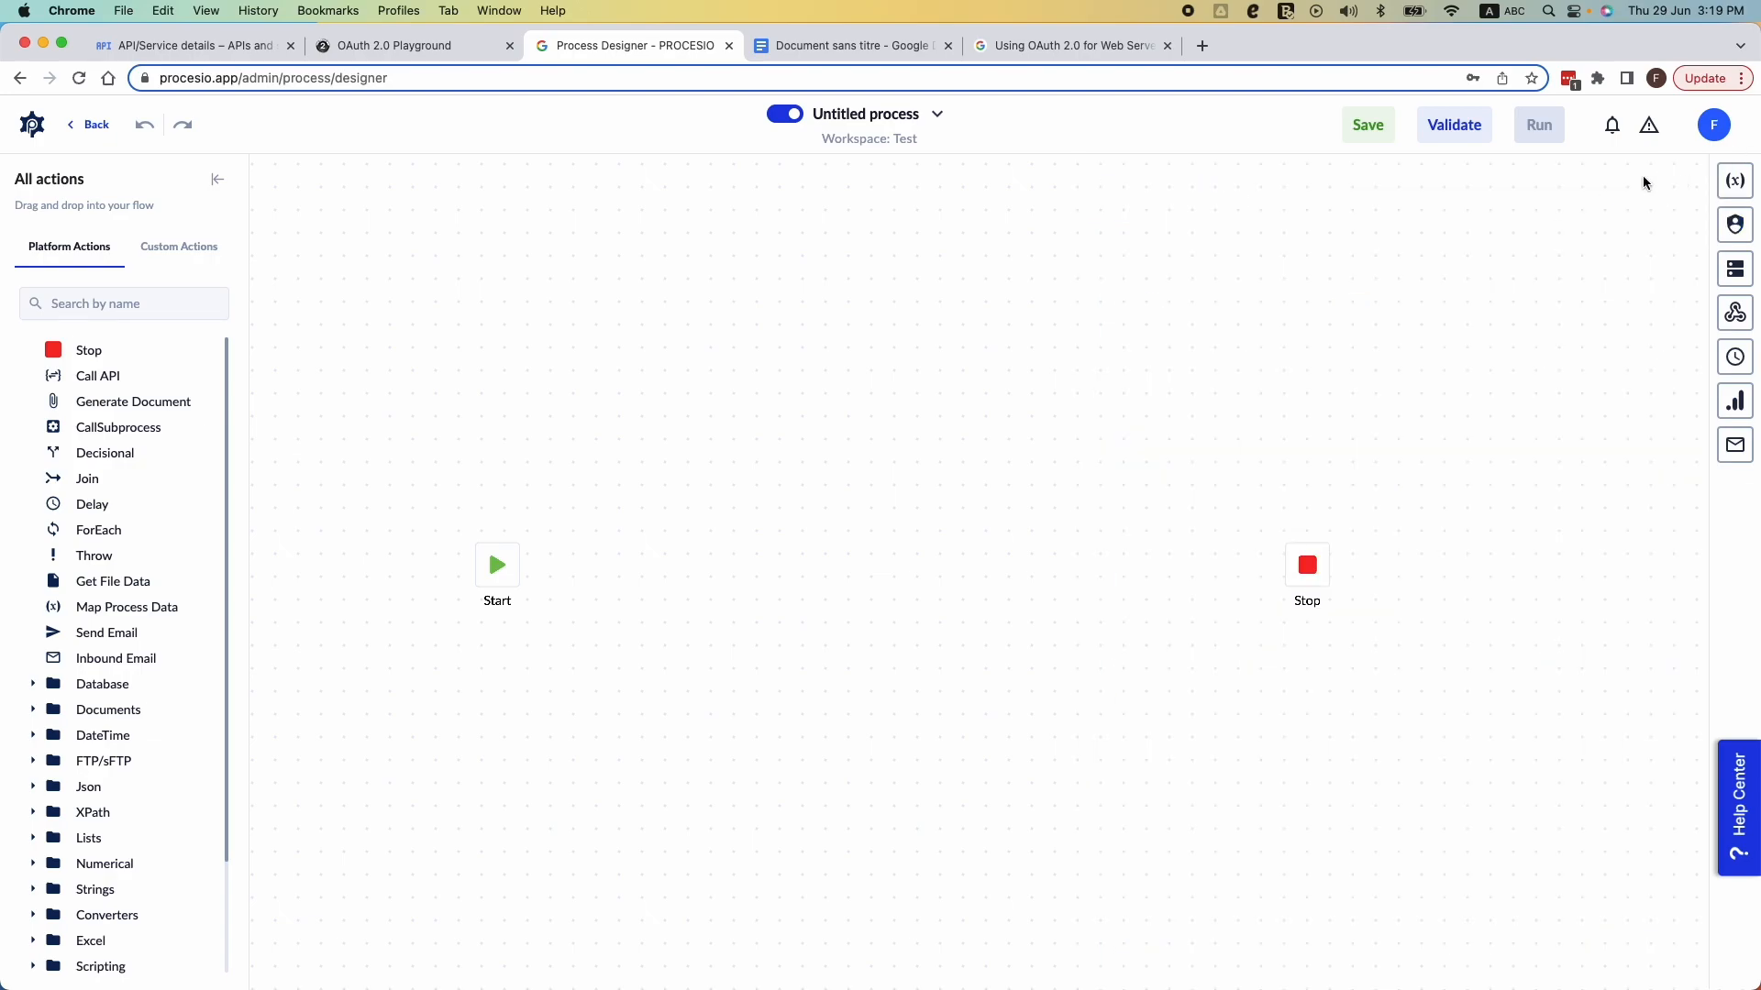
- Add a Call API action between Start and Stop and connect the three in sequence, with Stop placed closer
drag(134, 375, 767, 569)
drag(523, 566, 922, 580)
drag(774, 570, 677, 571)
drag(906, 580, 840, 573)
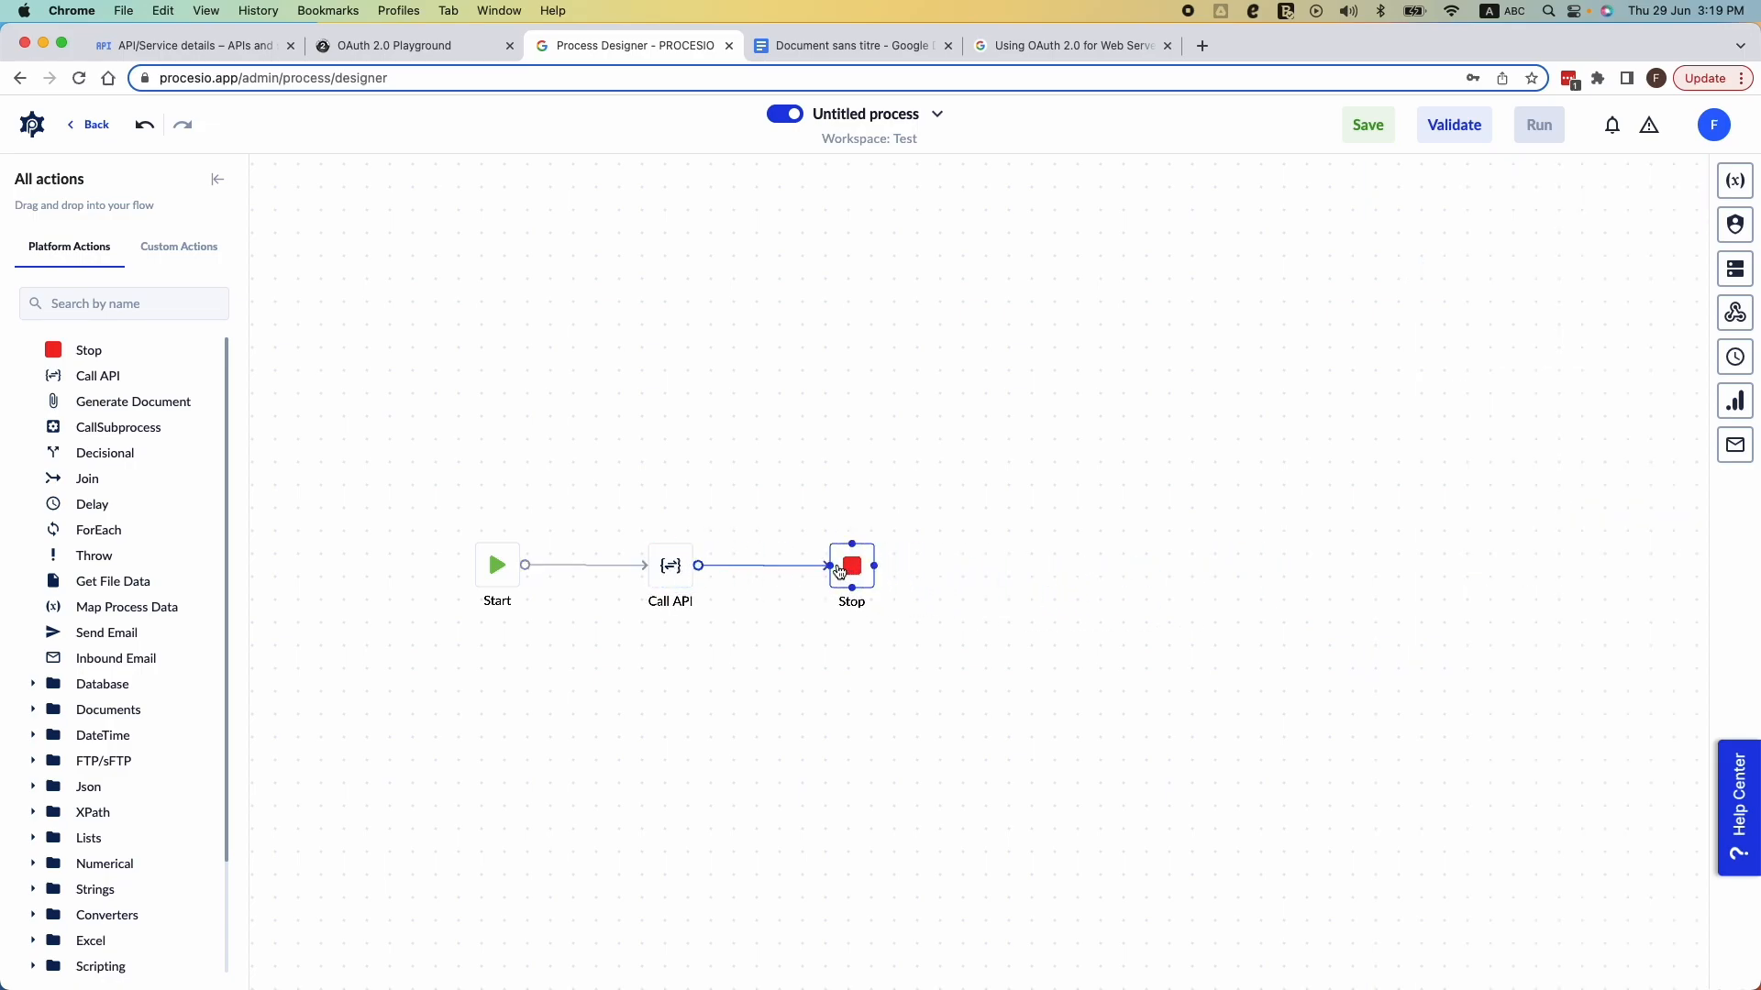
- Assign the Google Tasks API credential to the Call API action
click(674, 574)
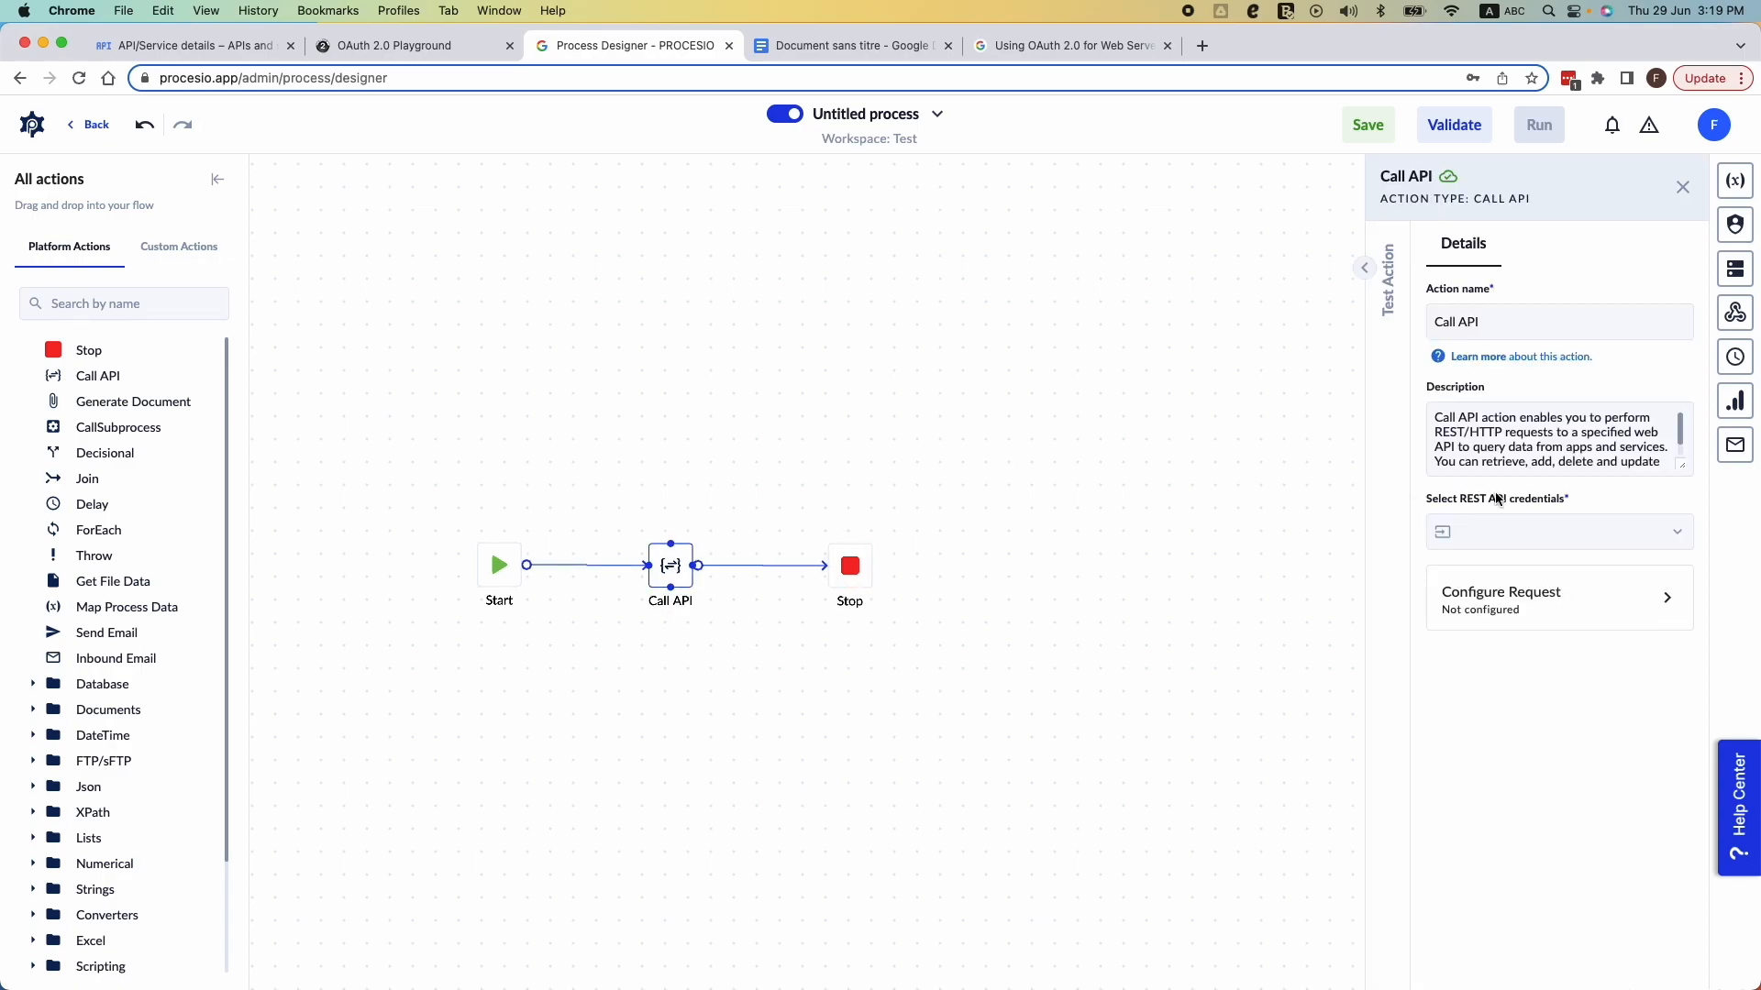
click(1690, 535)
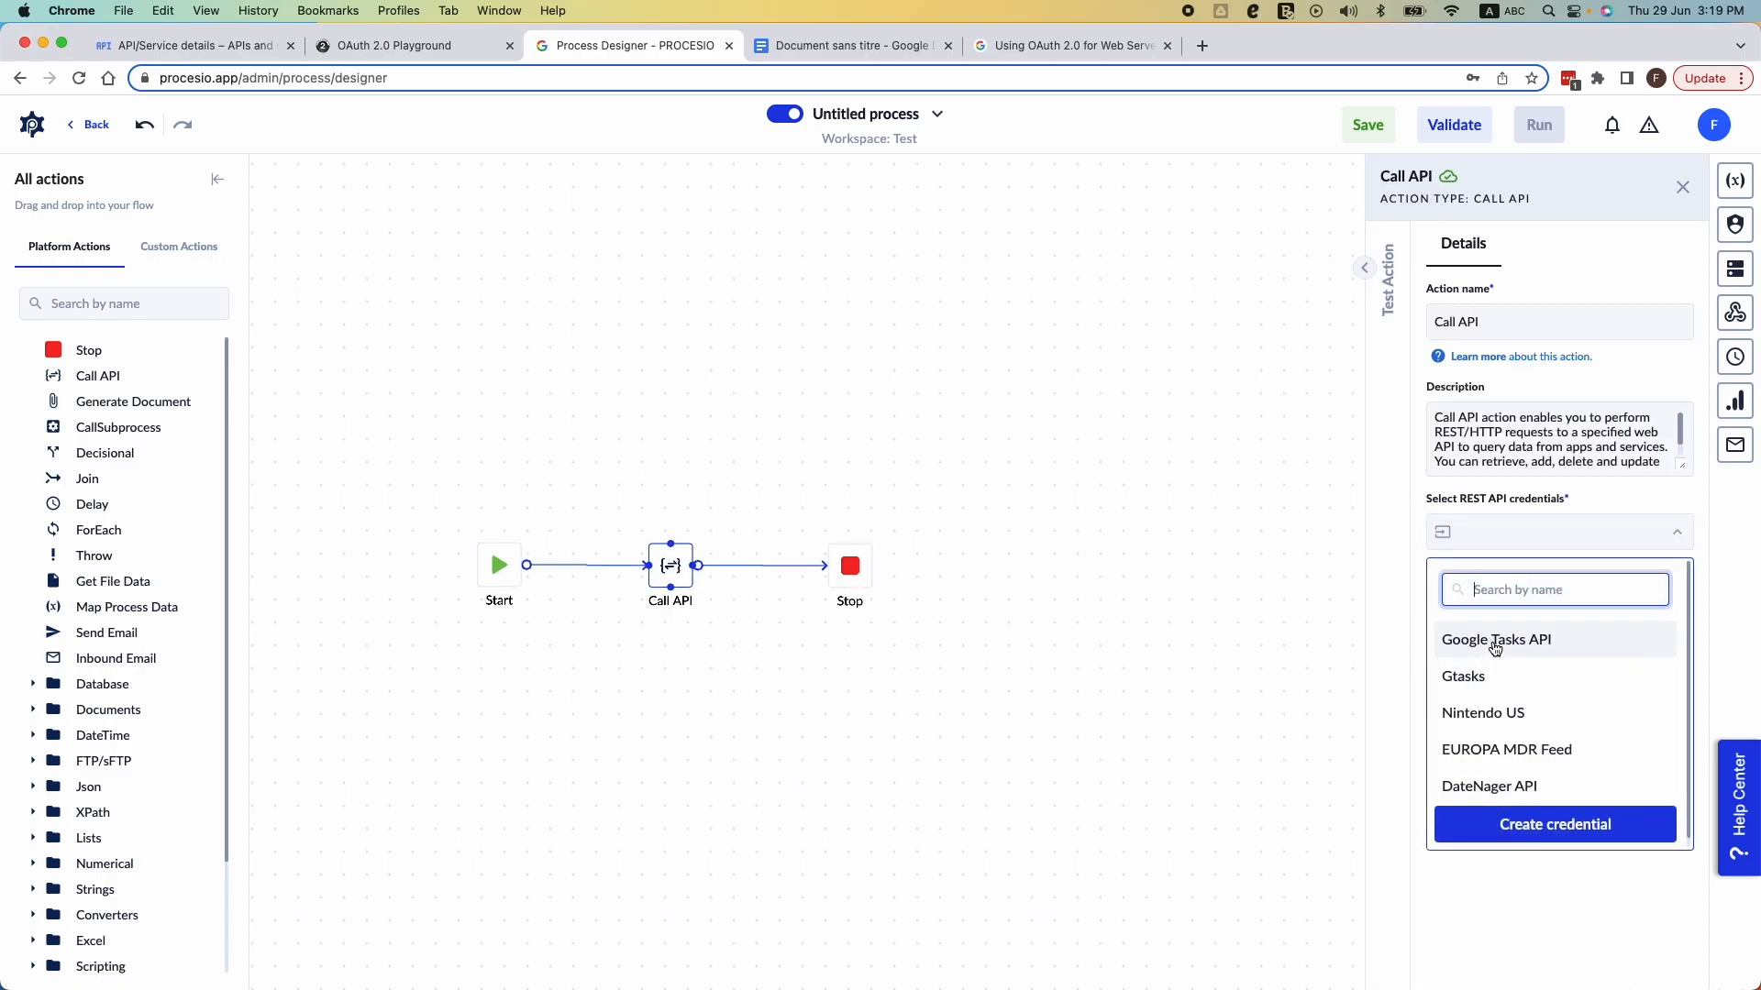
click(1494, 648)
- Set the Call API request's verb to GET and check it against the request method in the OAuth 2.0 Playground
click(1566, 596)
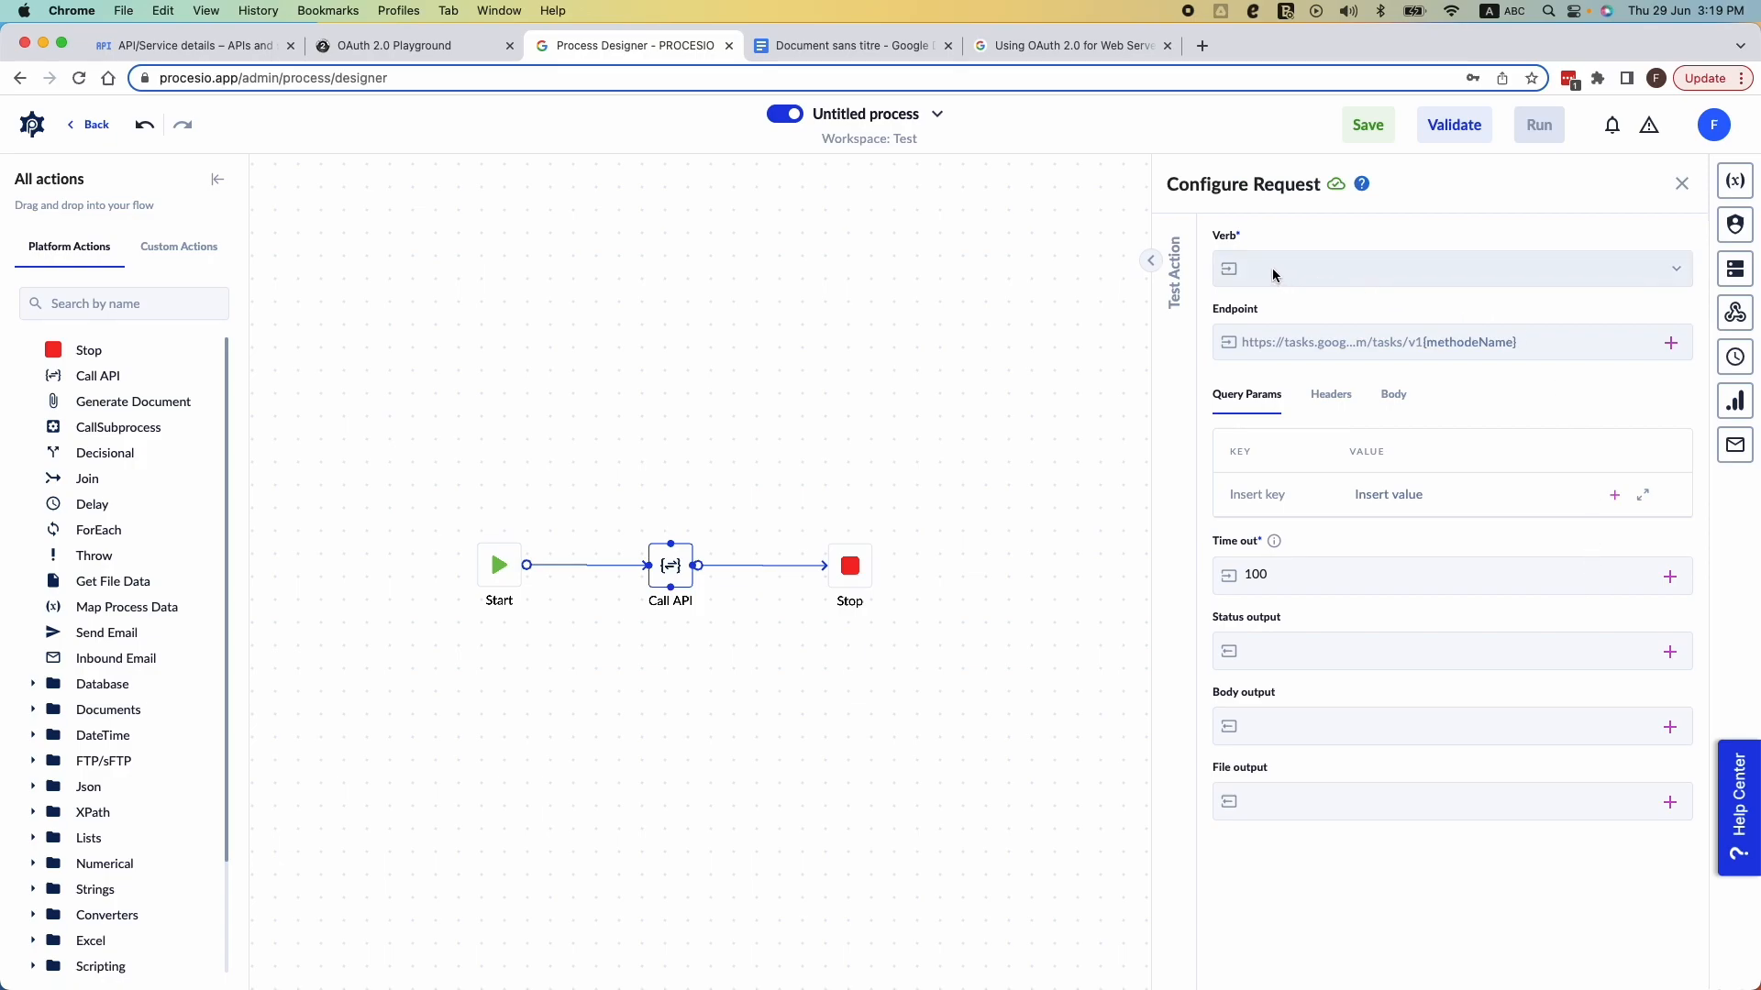
click(1265, 269)
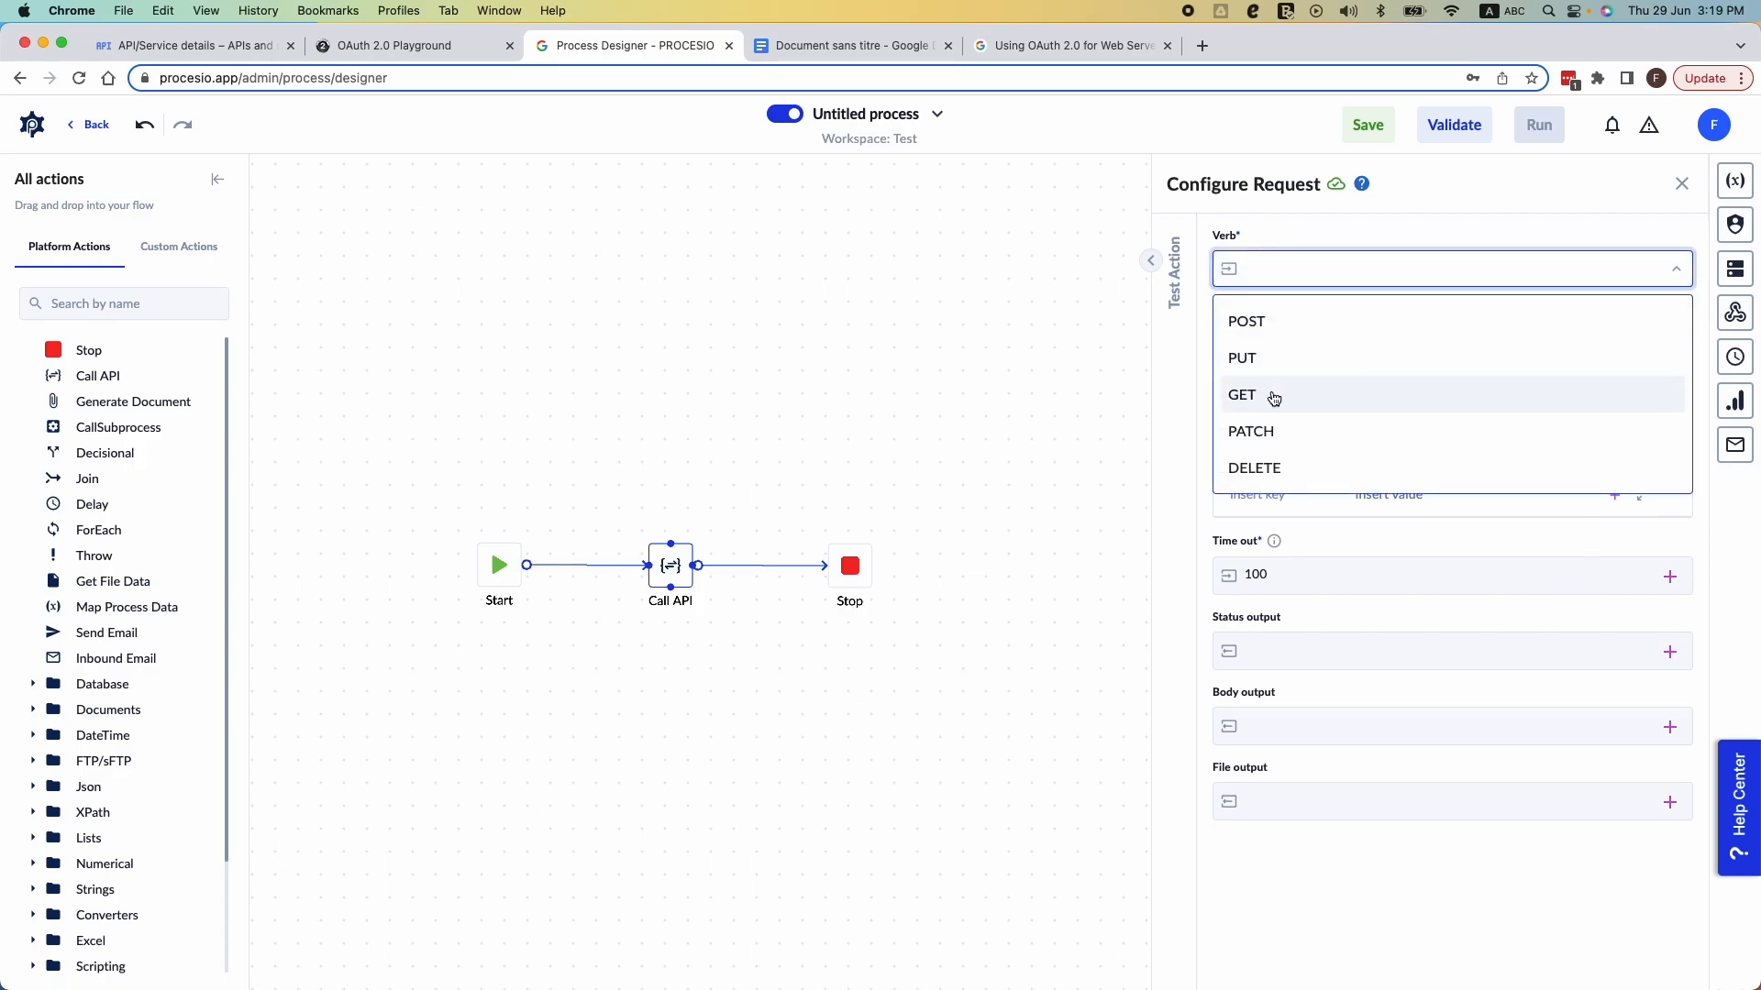
click(1253, 400)
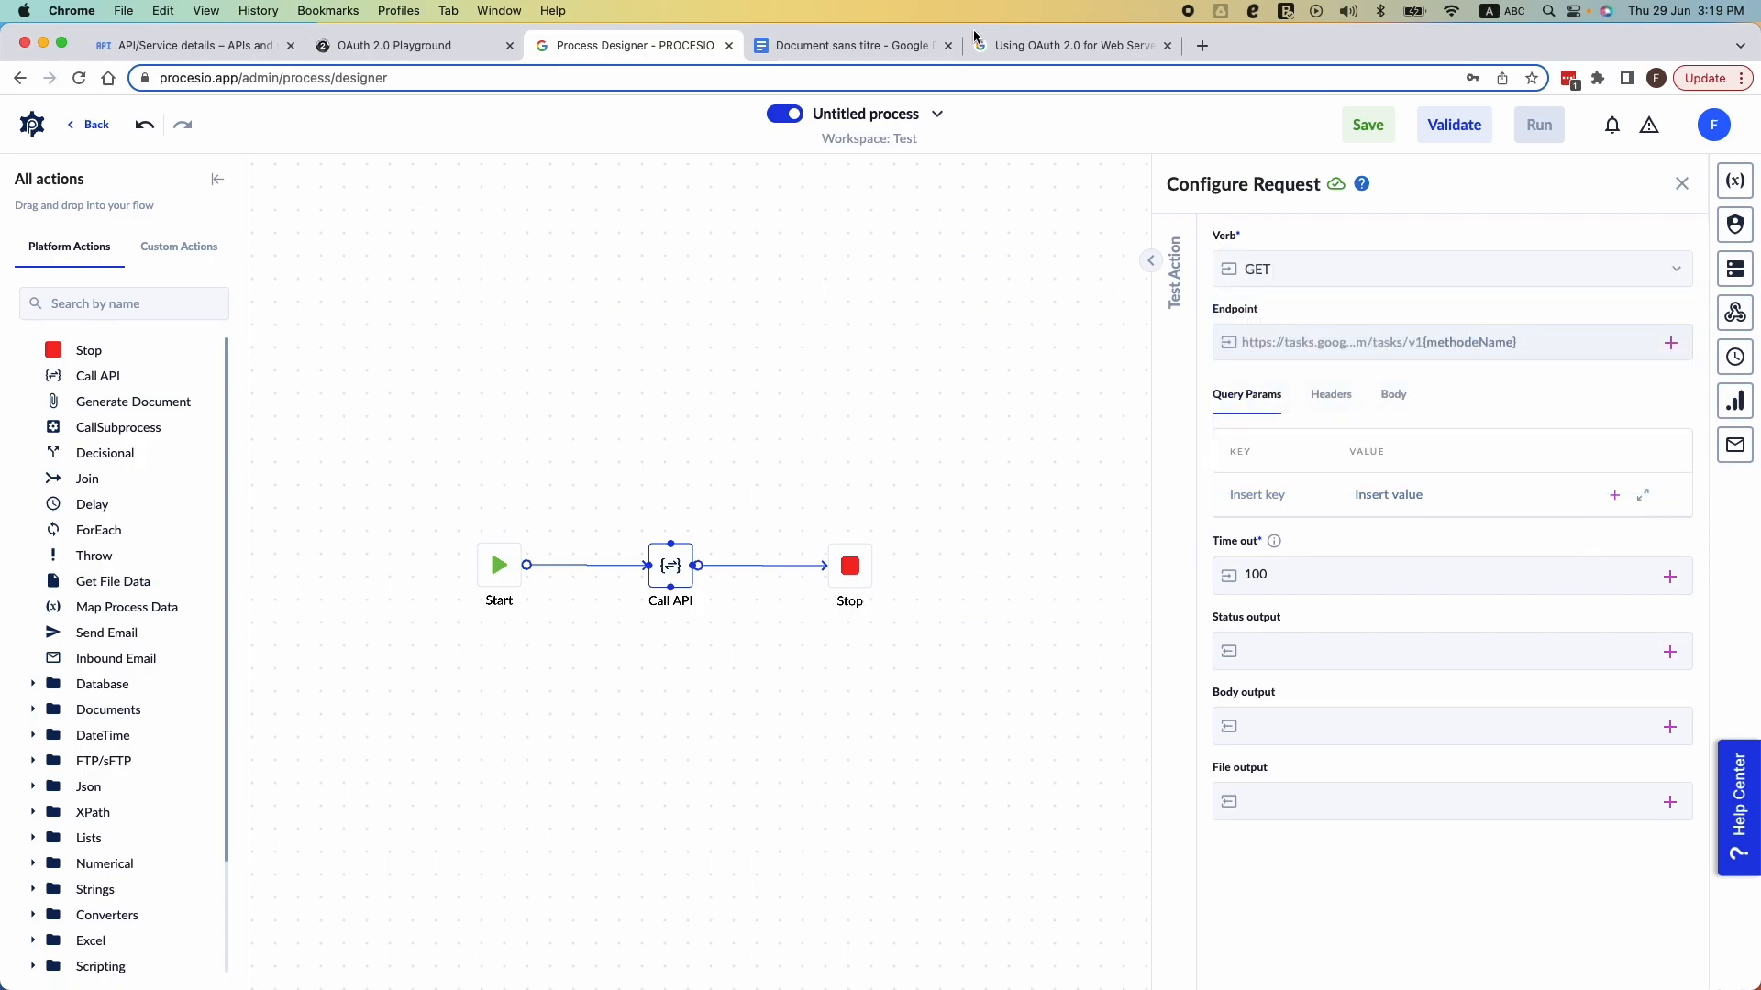
click(403, 46)
double_click(474, 295)
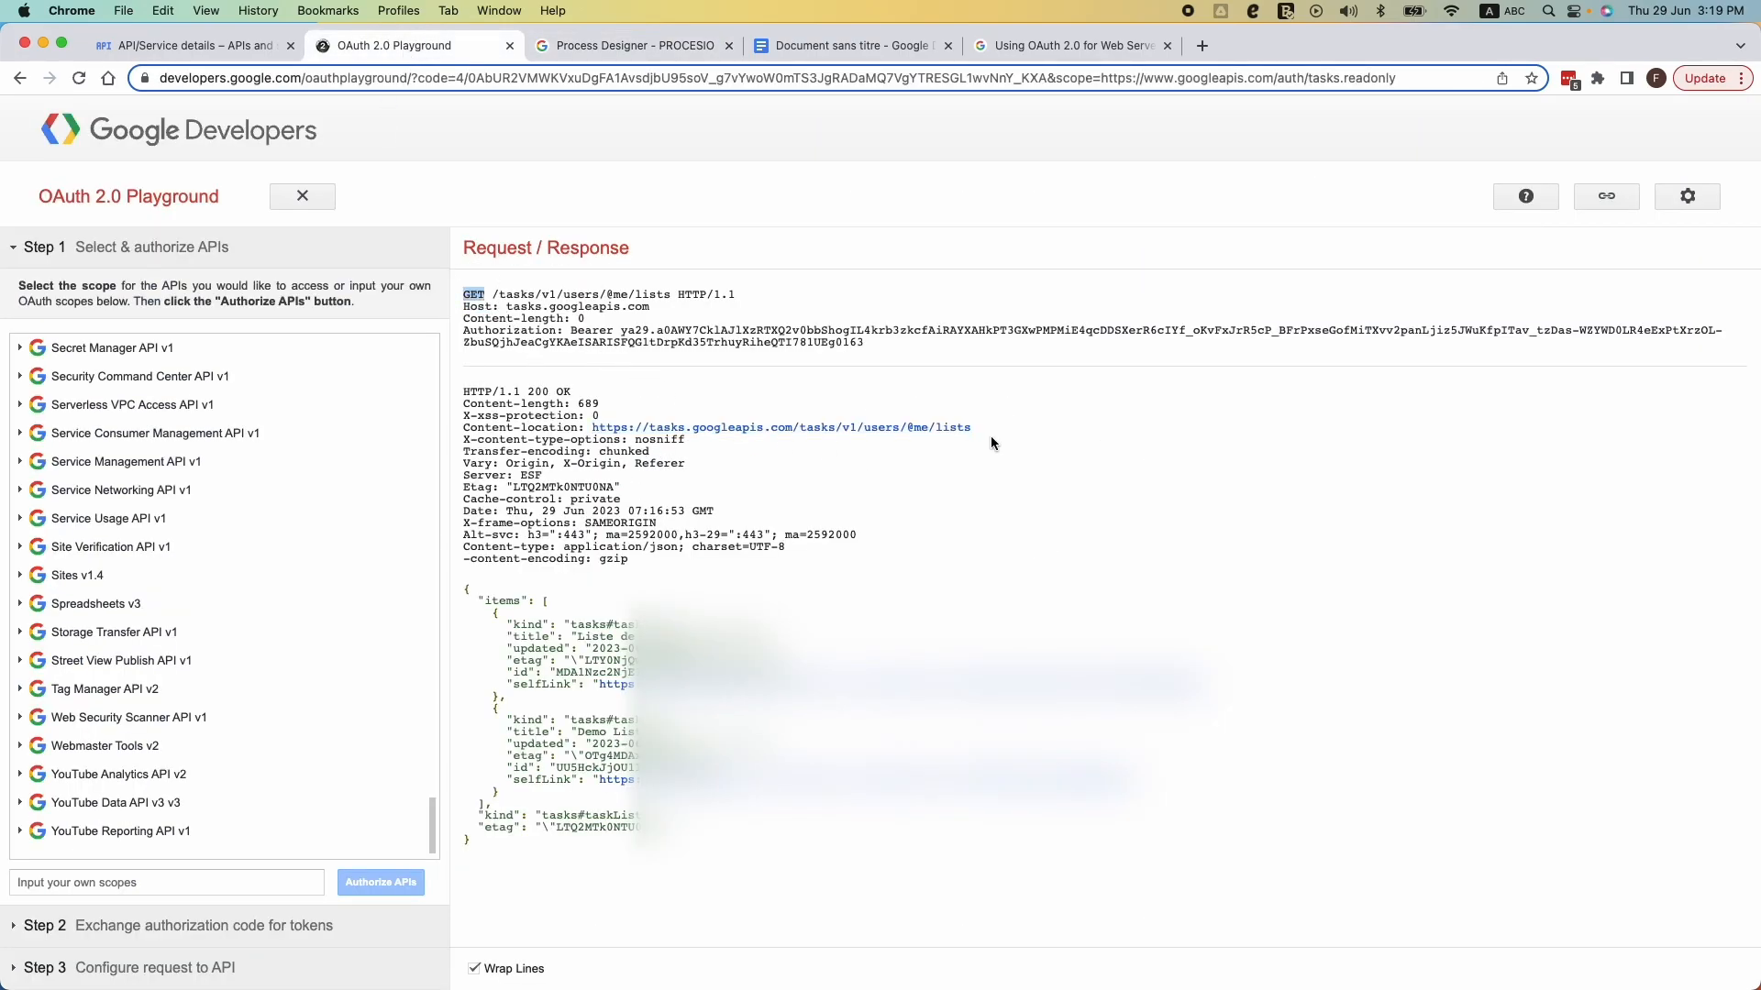
click(678, 46)
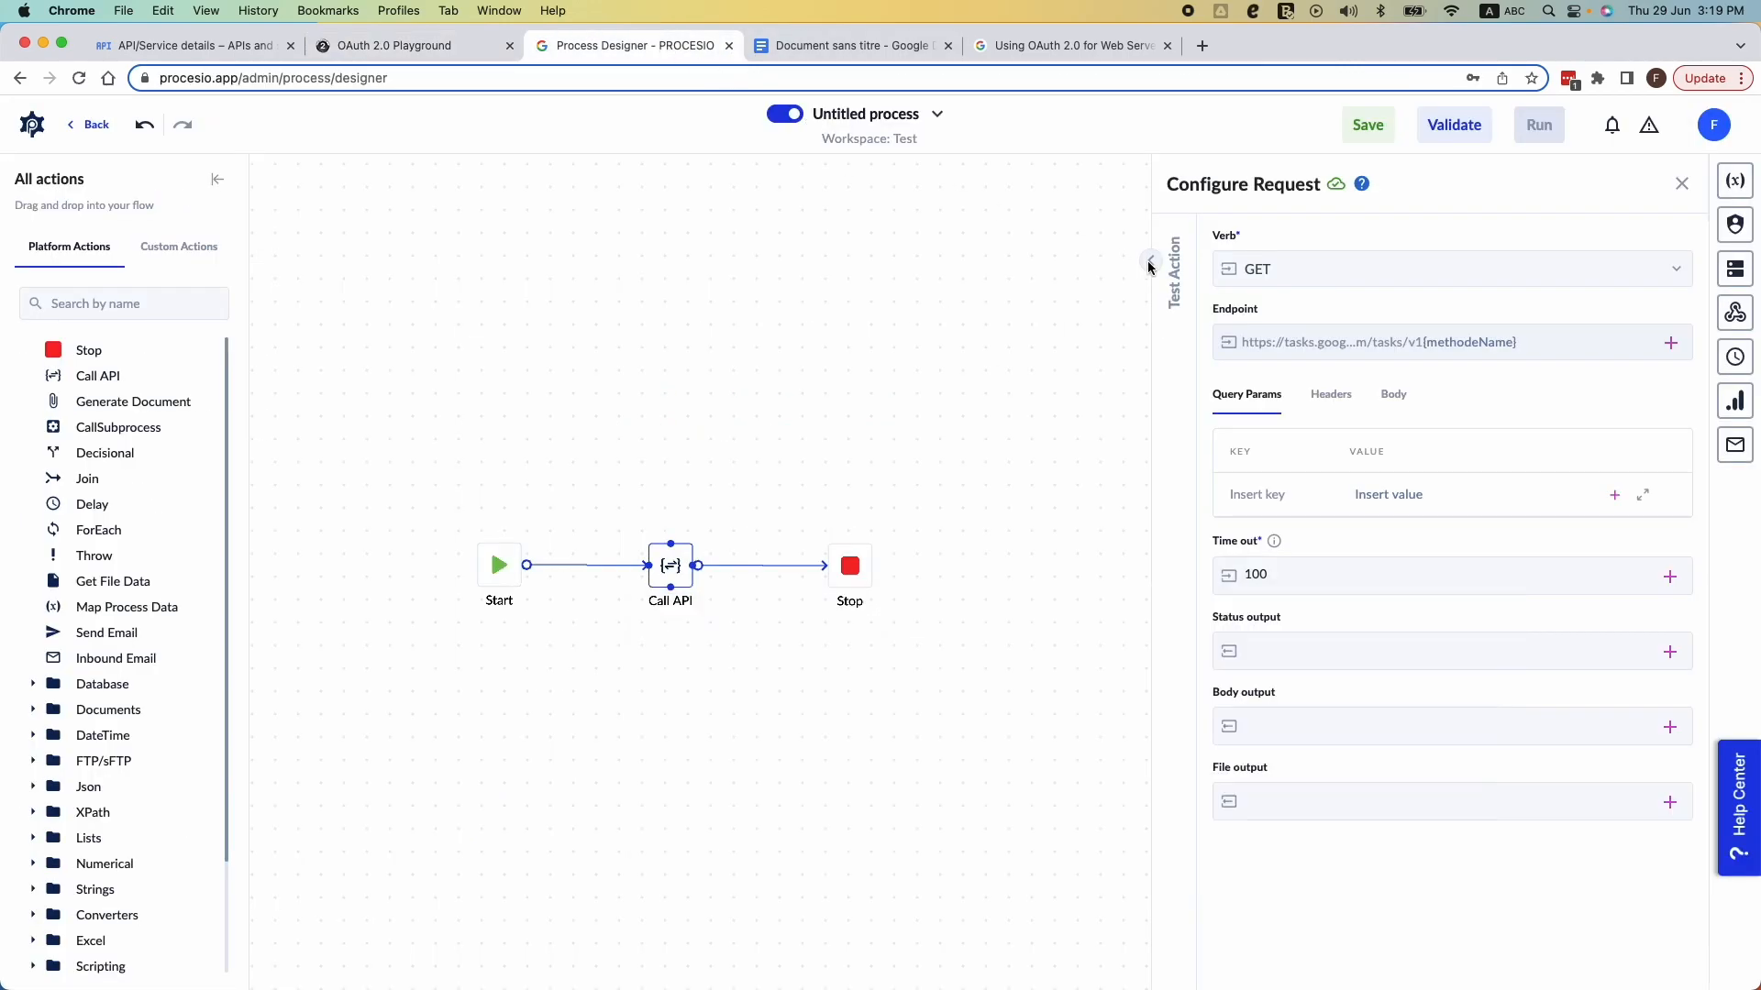
click(1427, 345)
click(459, 46)
drag(974, 429, 865, 431)
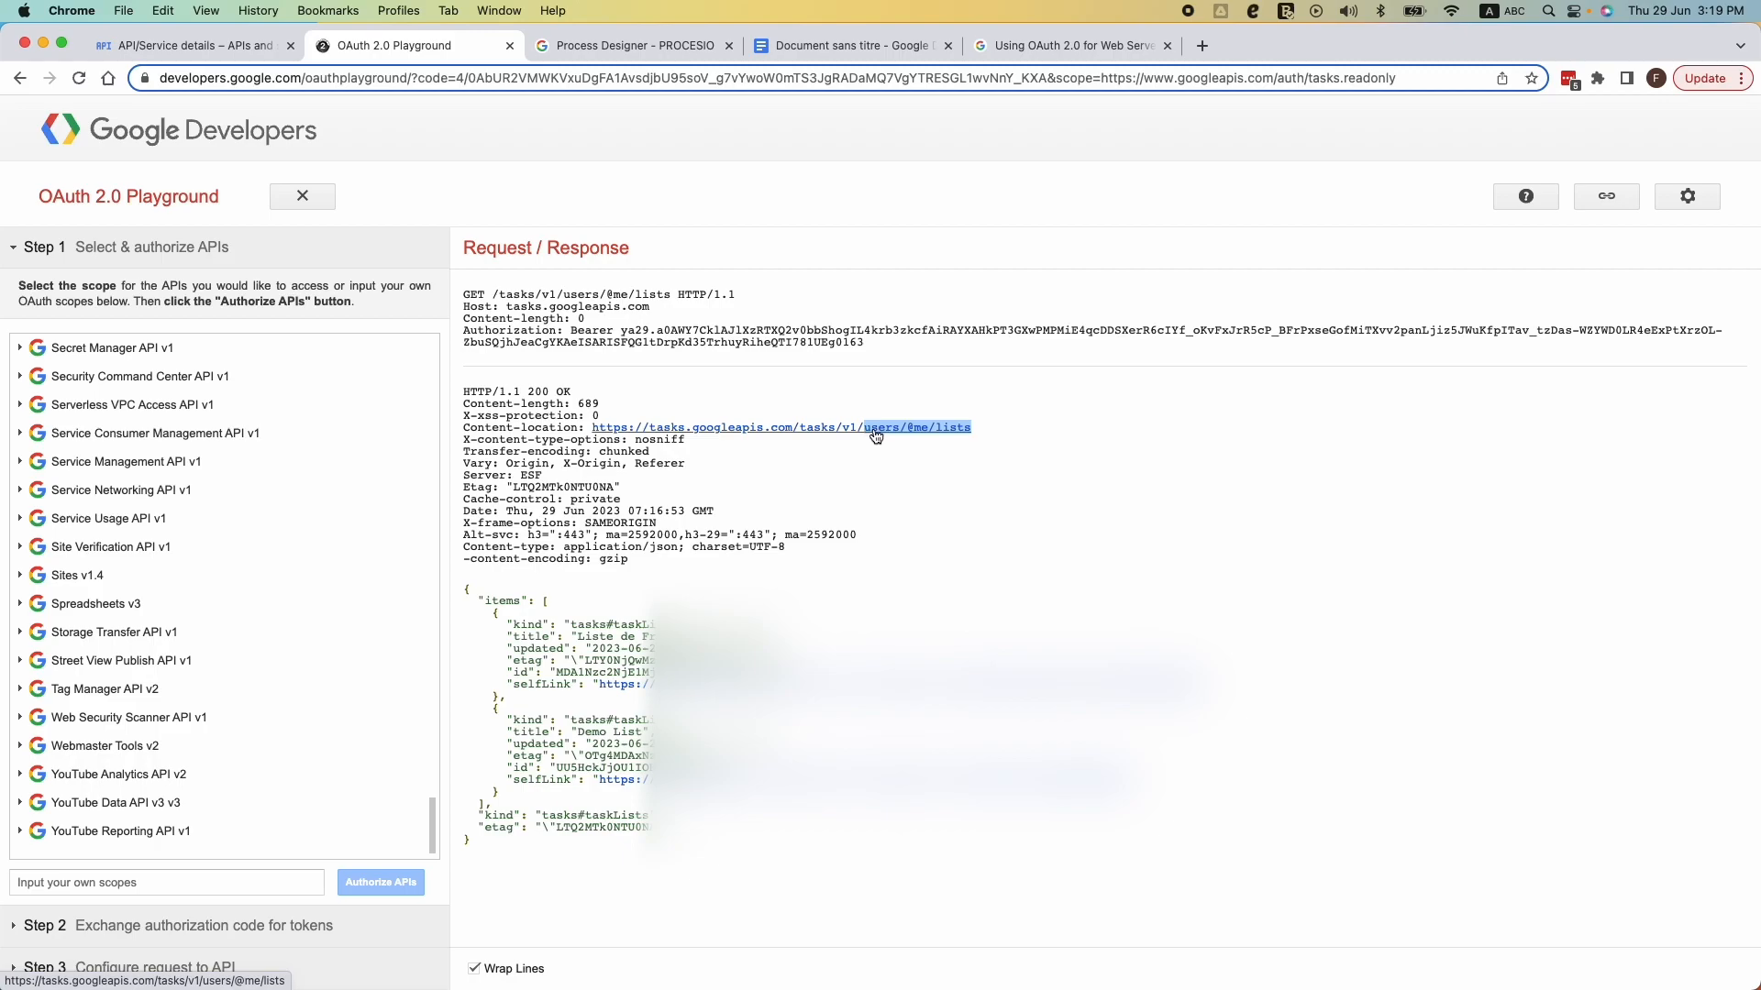
right_click(876, 436)
click(948, 564)
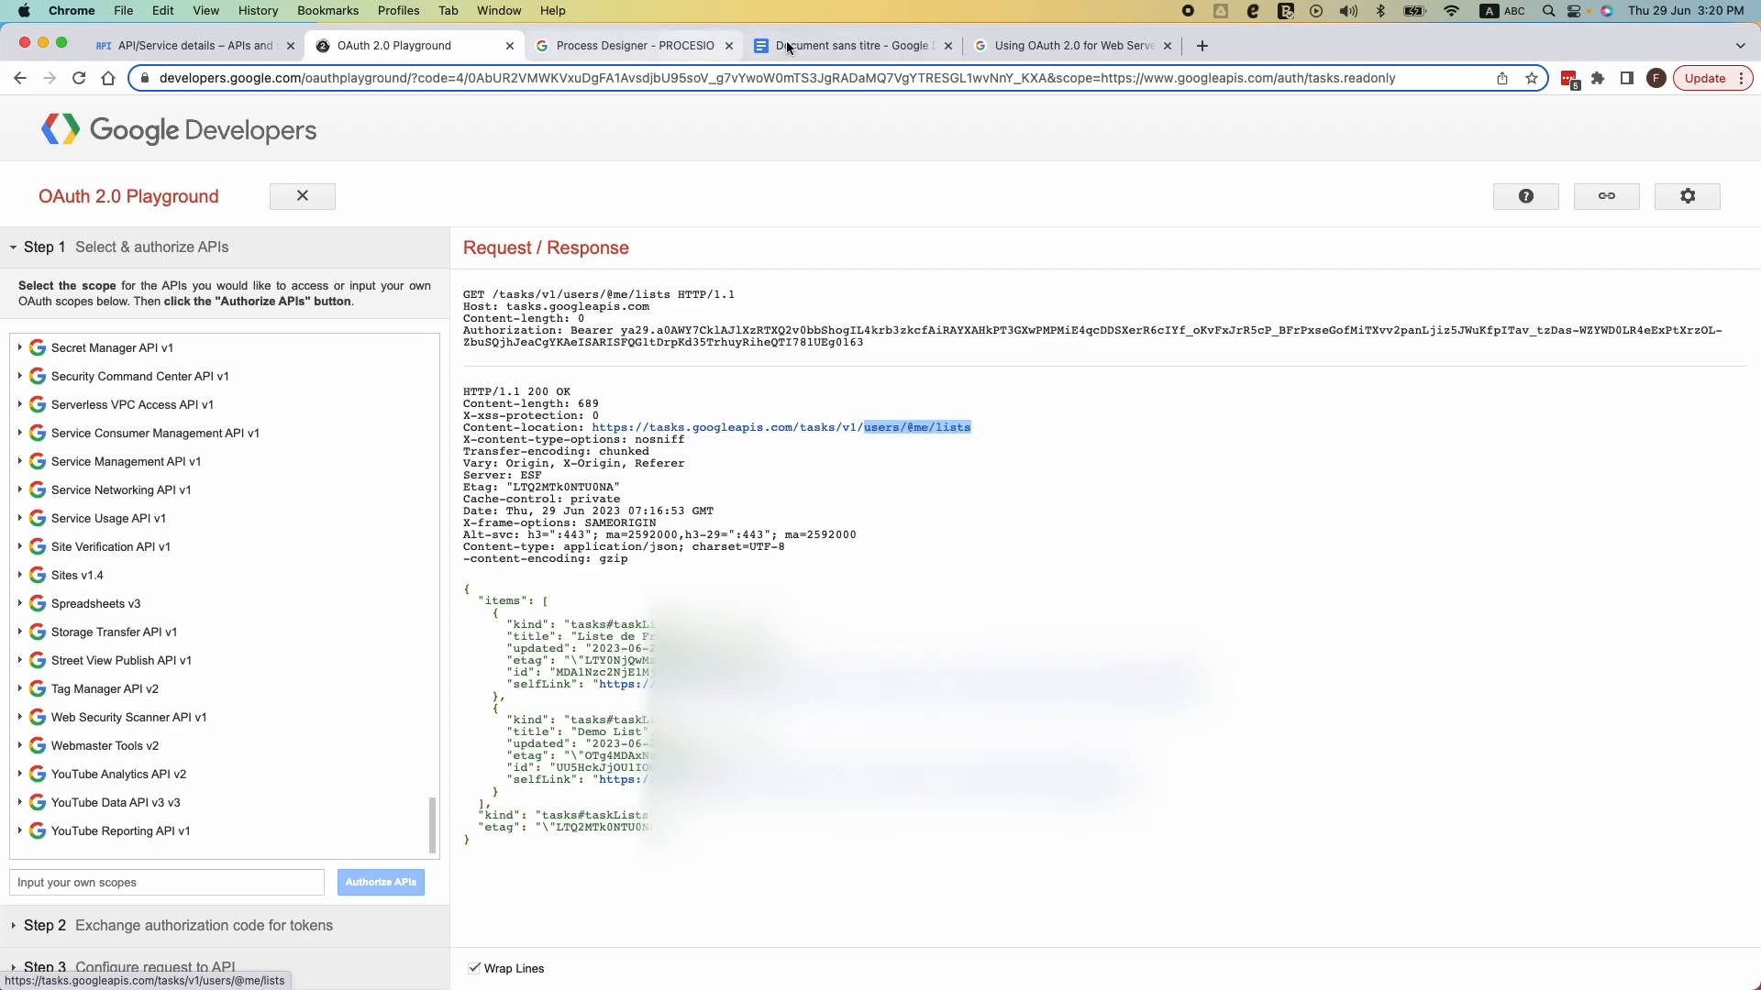
click(634, 46)
double_click(1447, 343)
key(BackSpace)
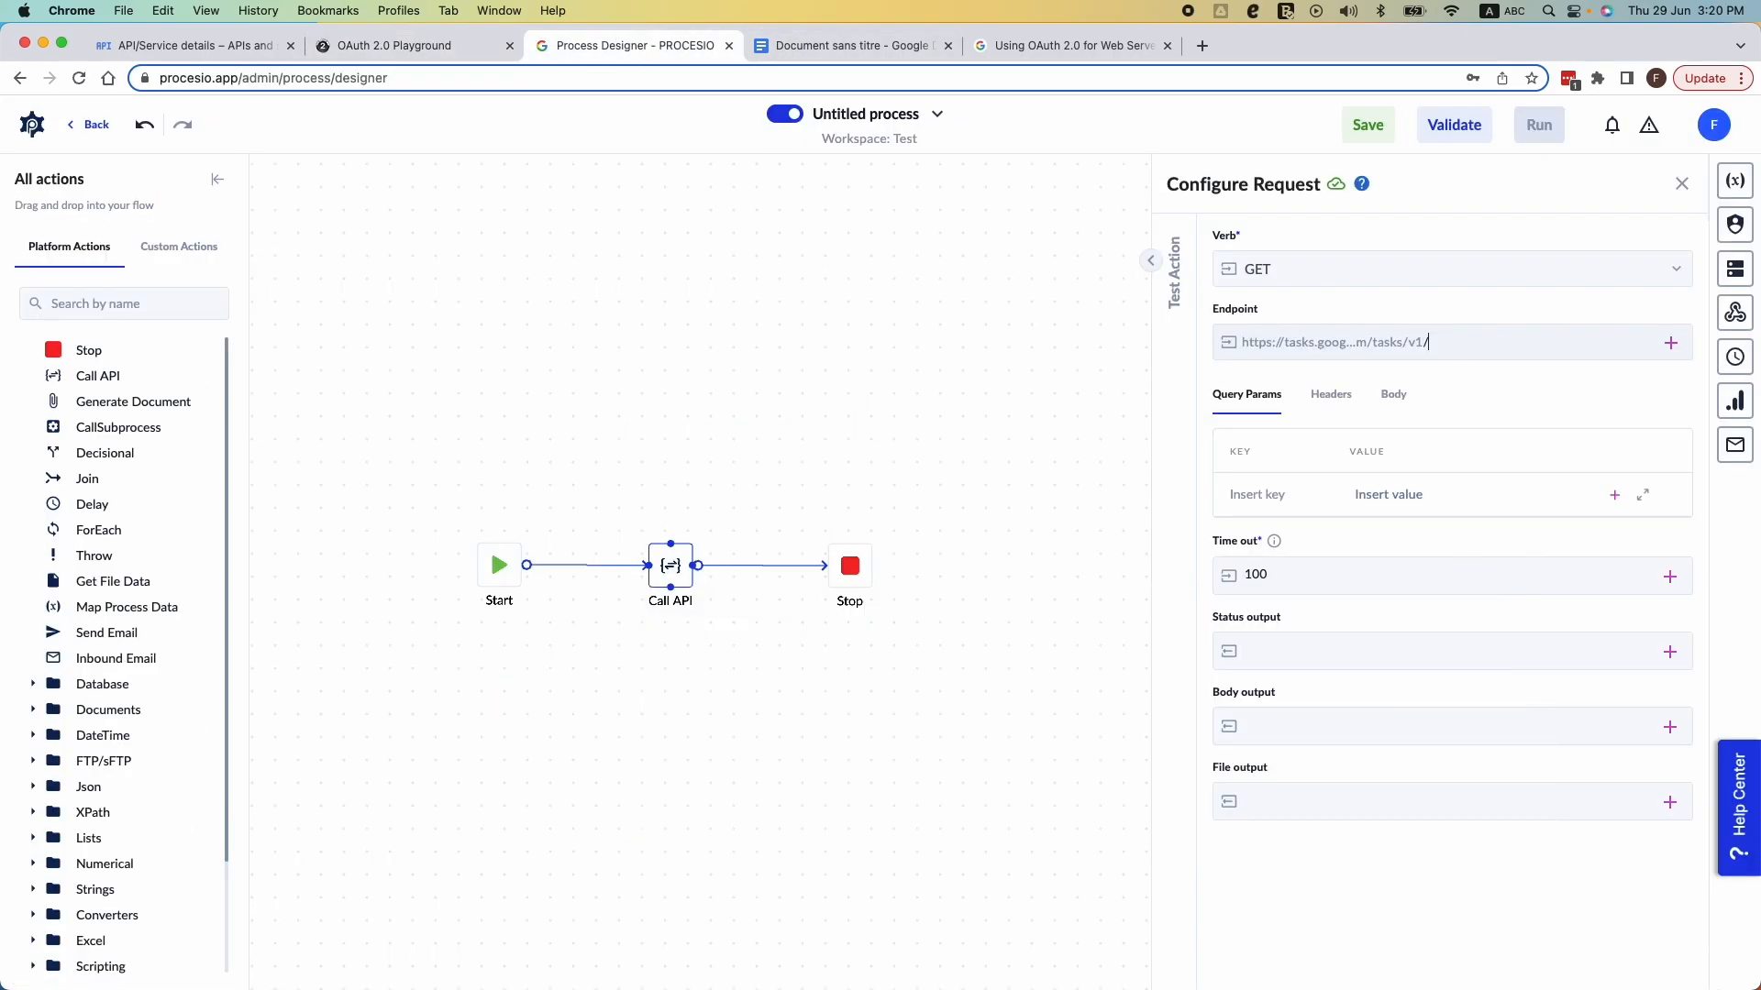
right_click(1452, 343)
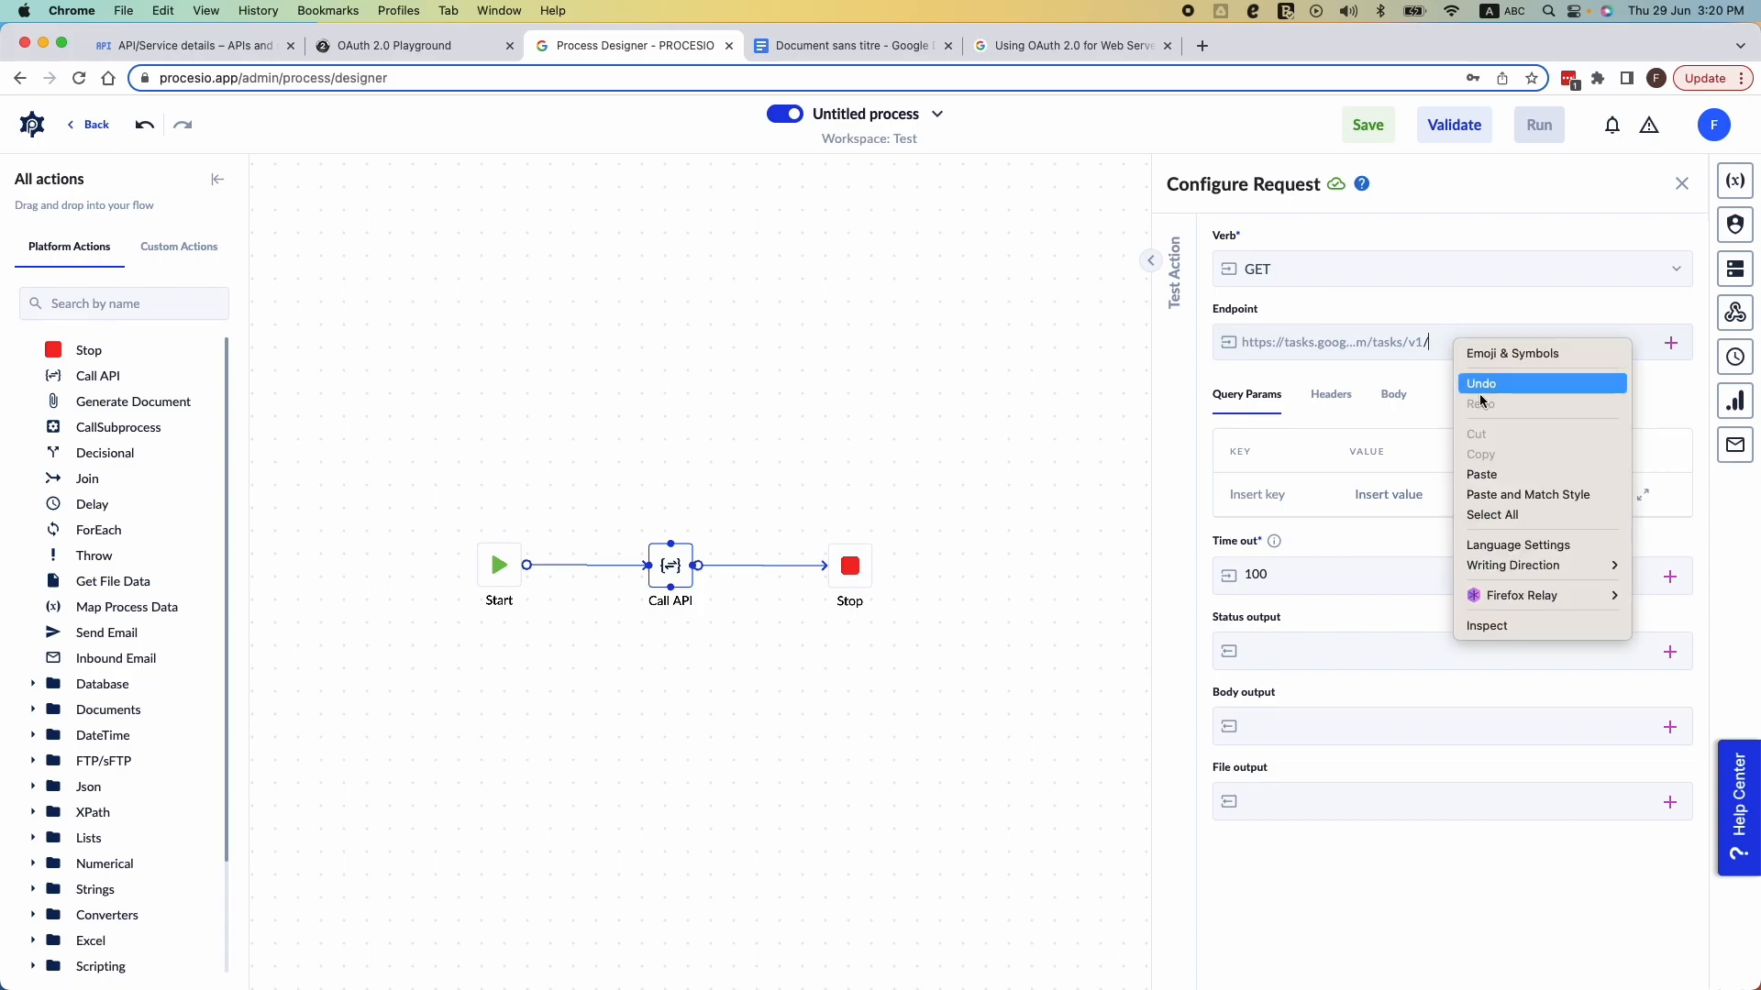
click(1500, 469)
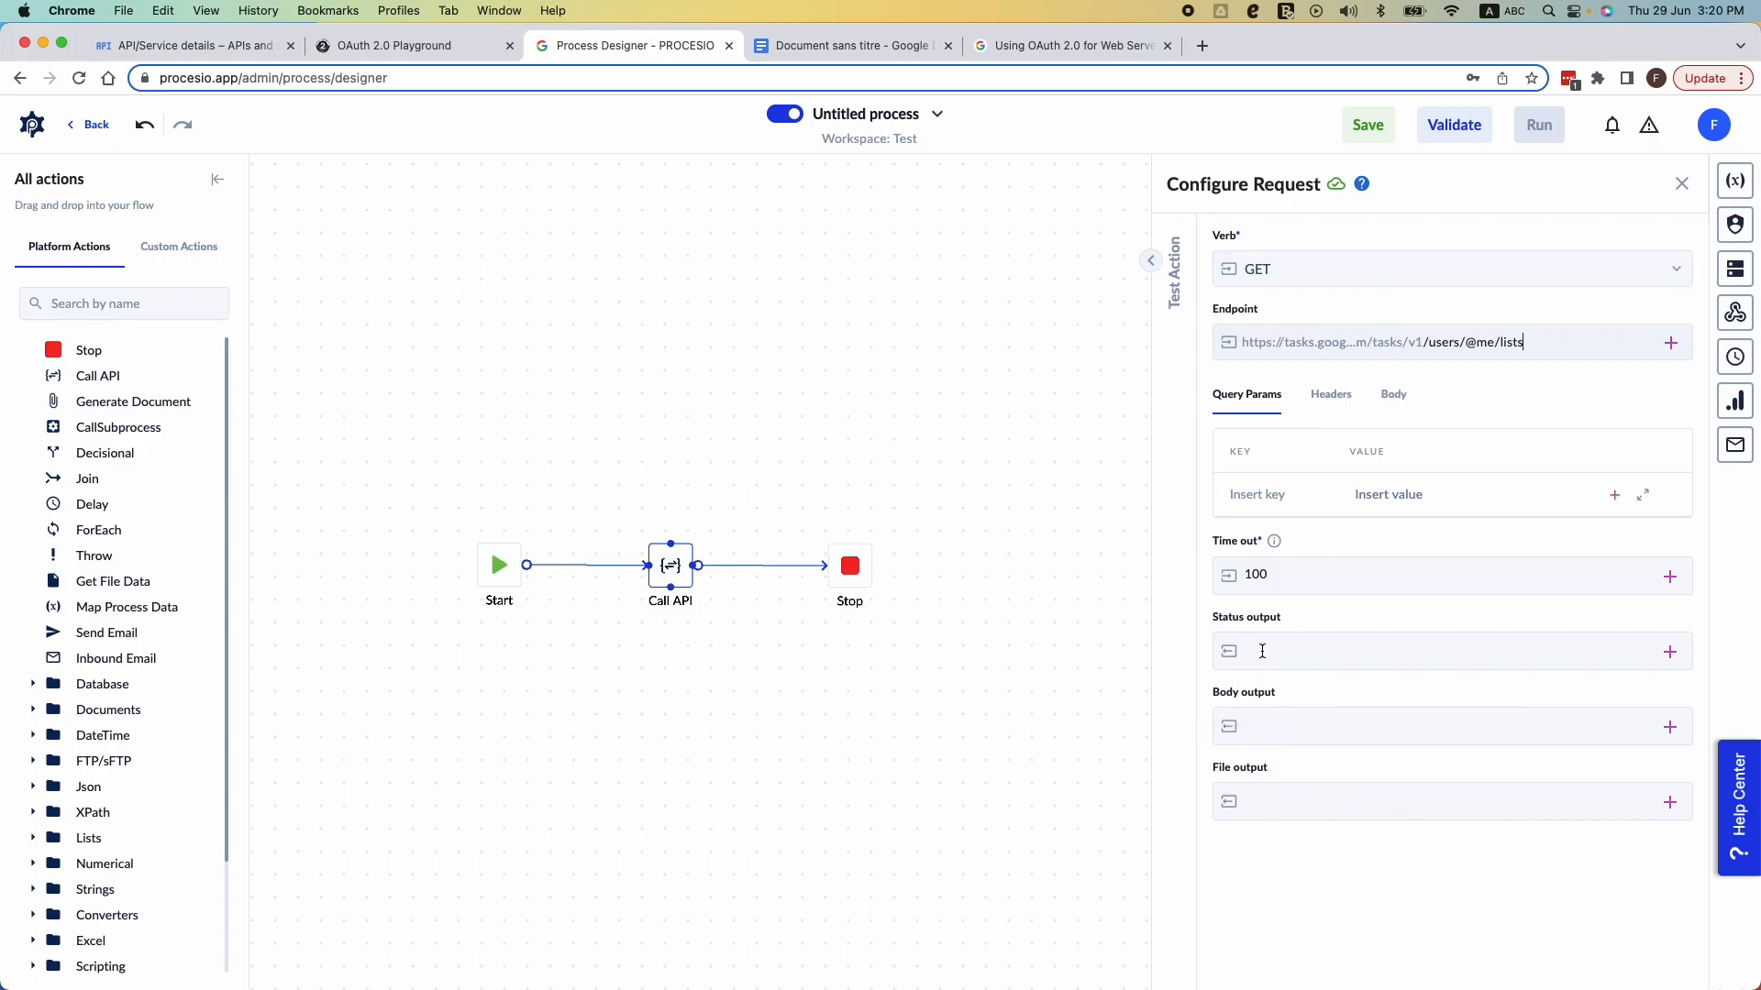
- Create a single-value Json variable named output, set as a process output, for the Call API request's body output
click(1672, 729)
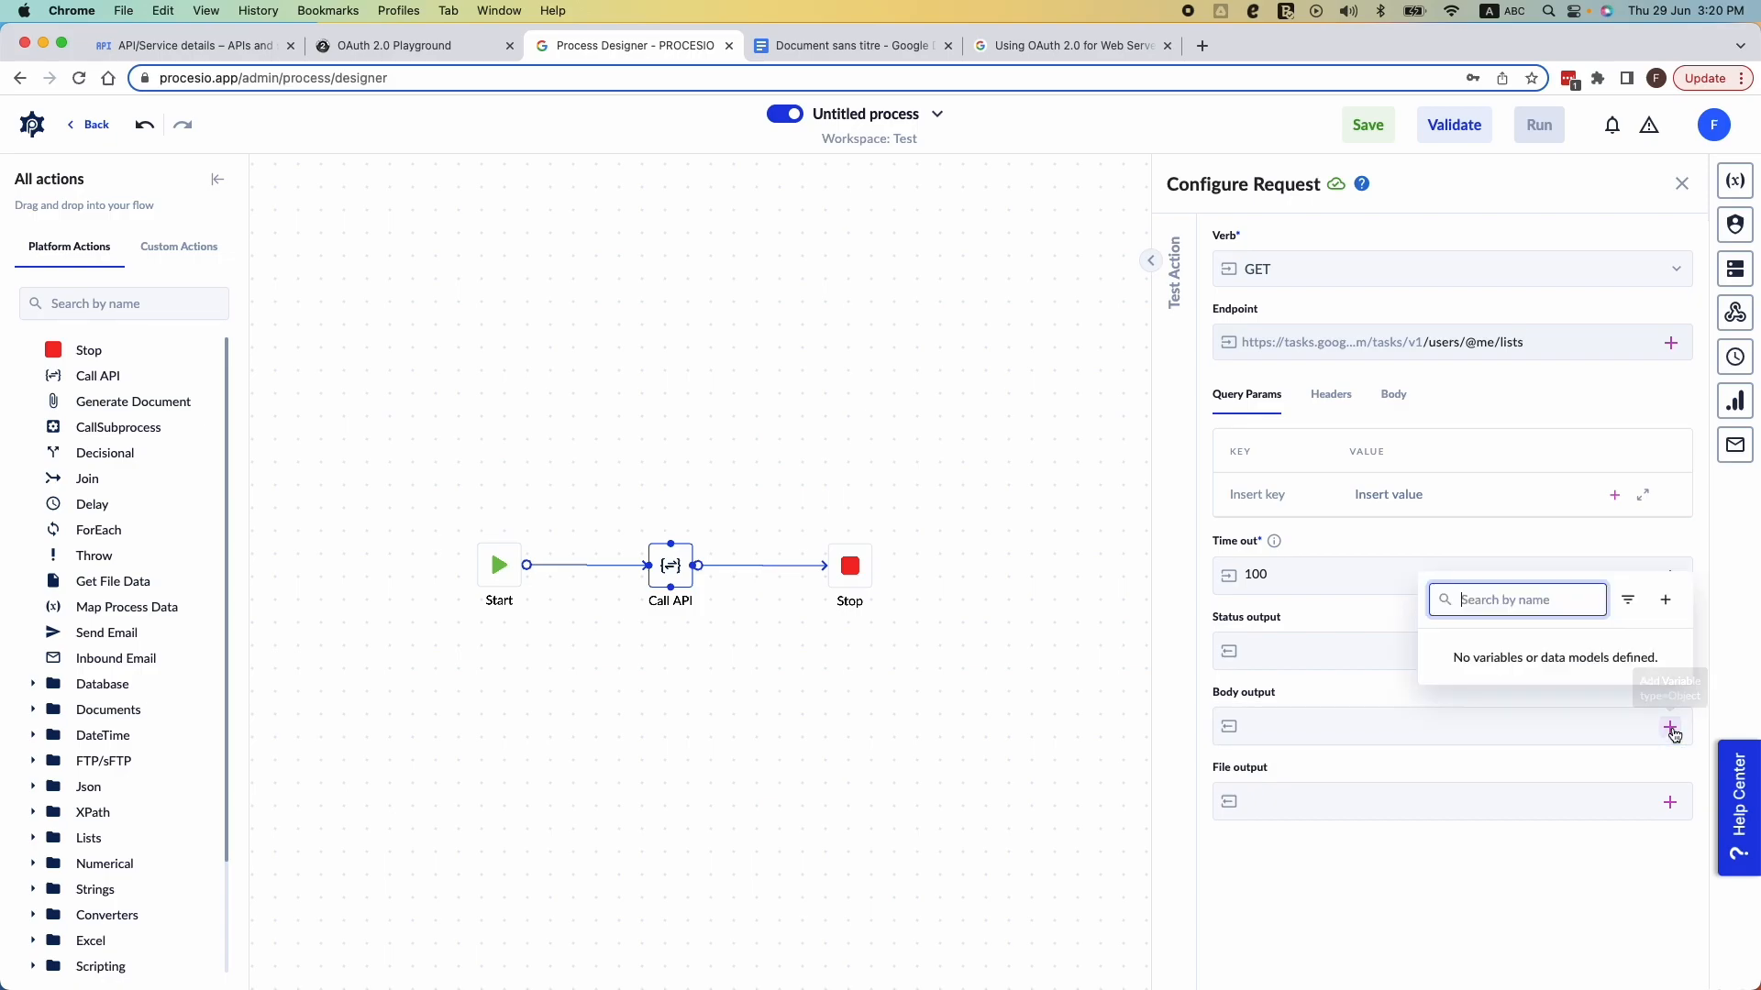
click(1667, 601)
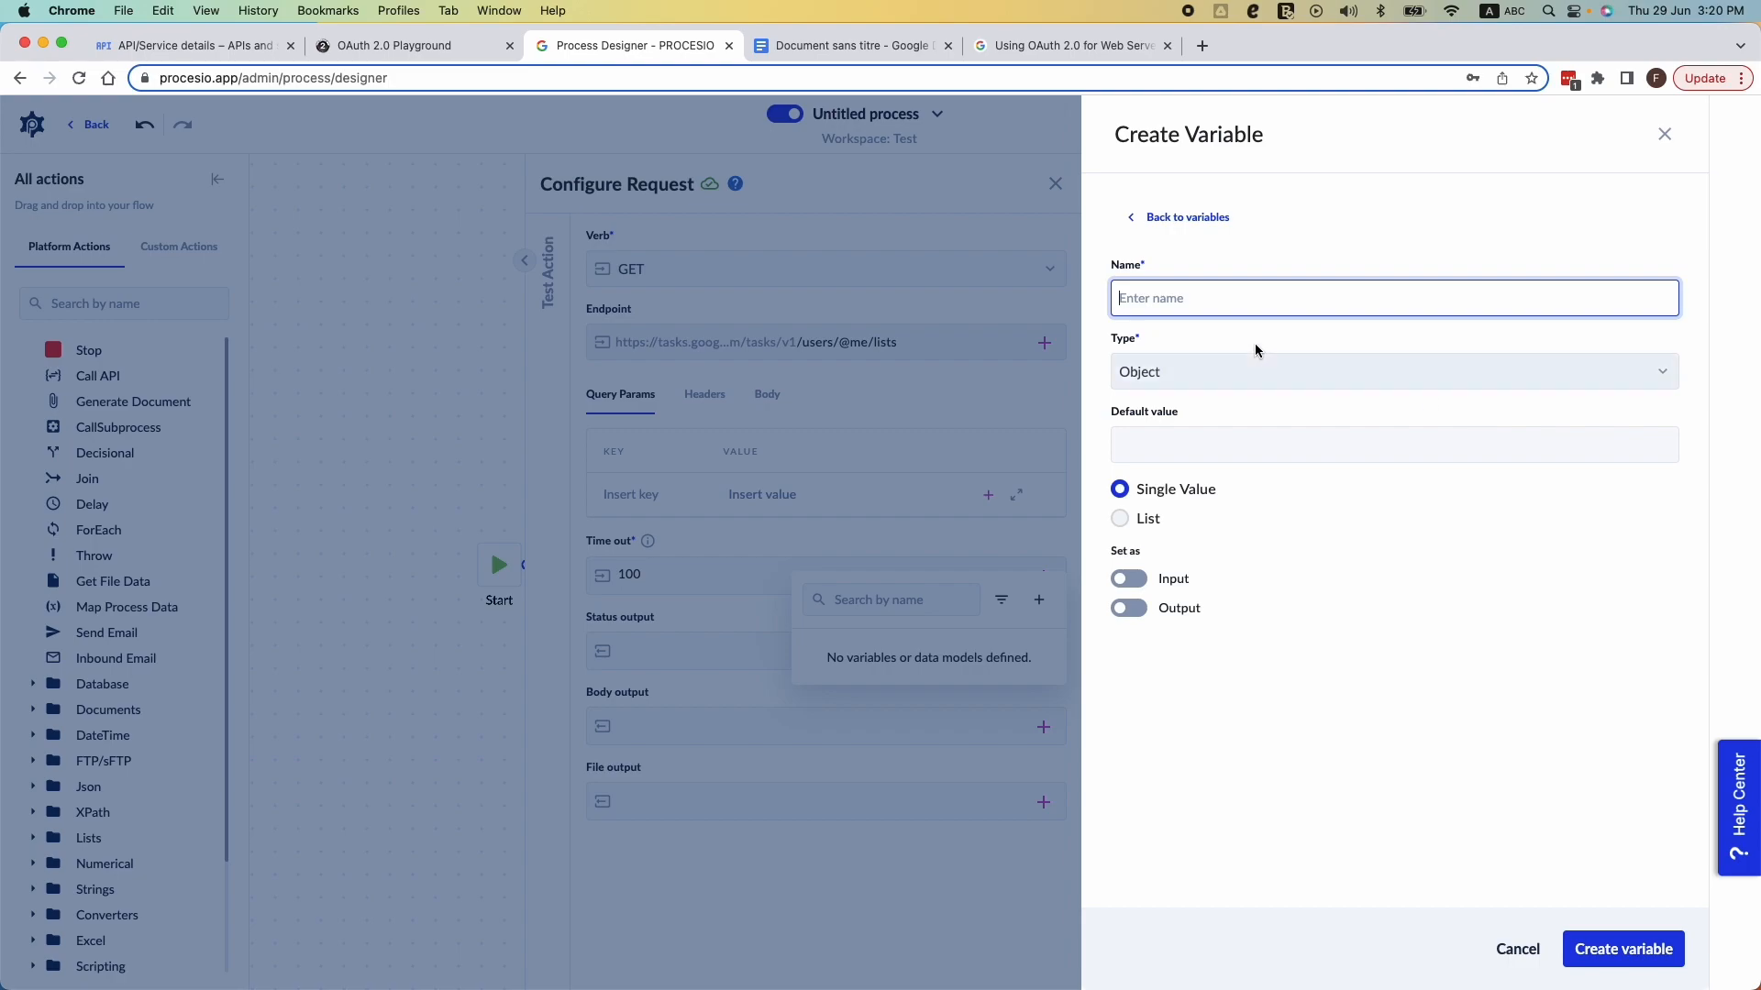
text(output)
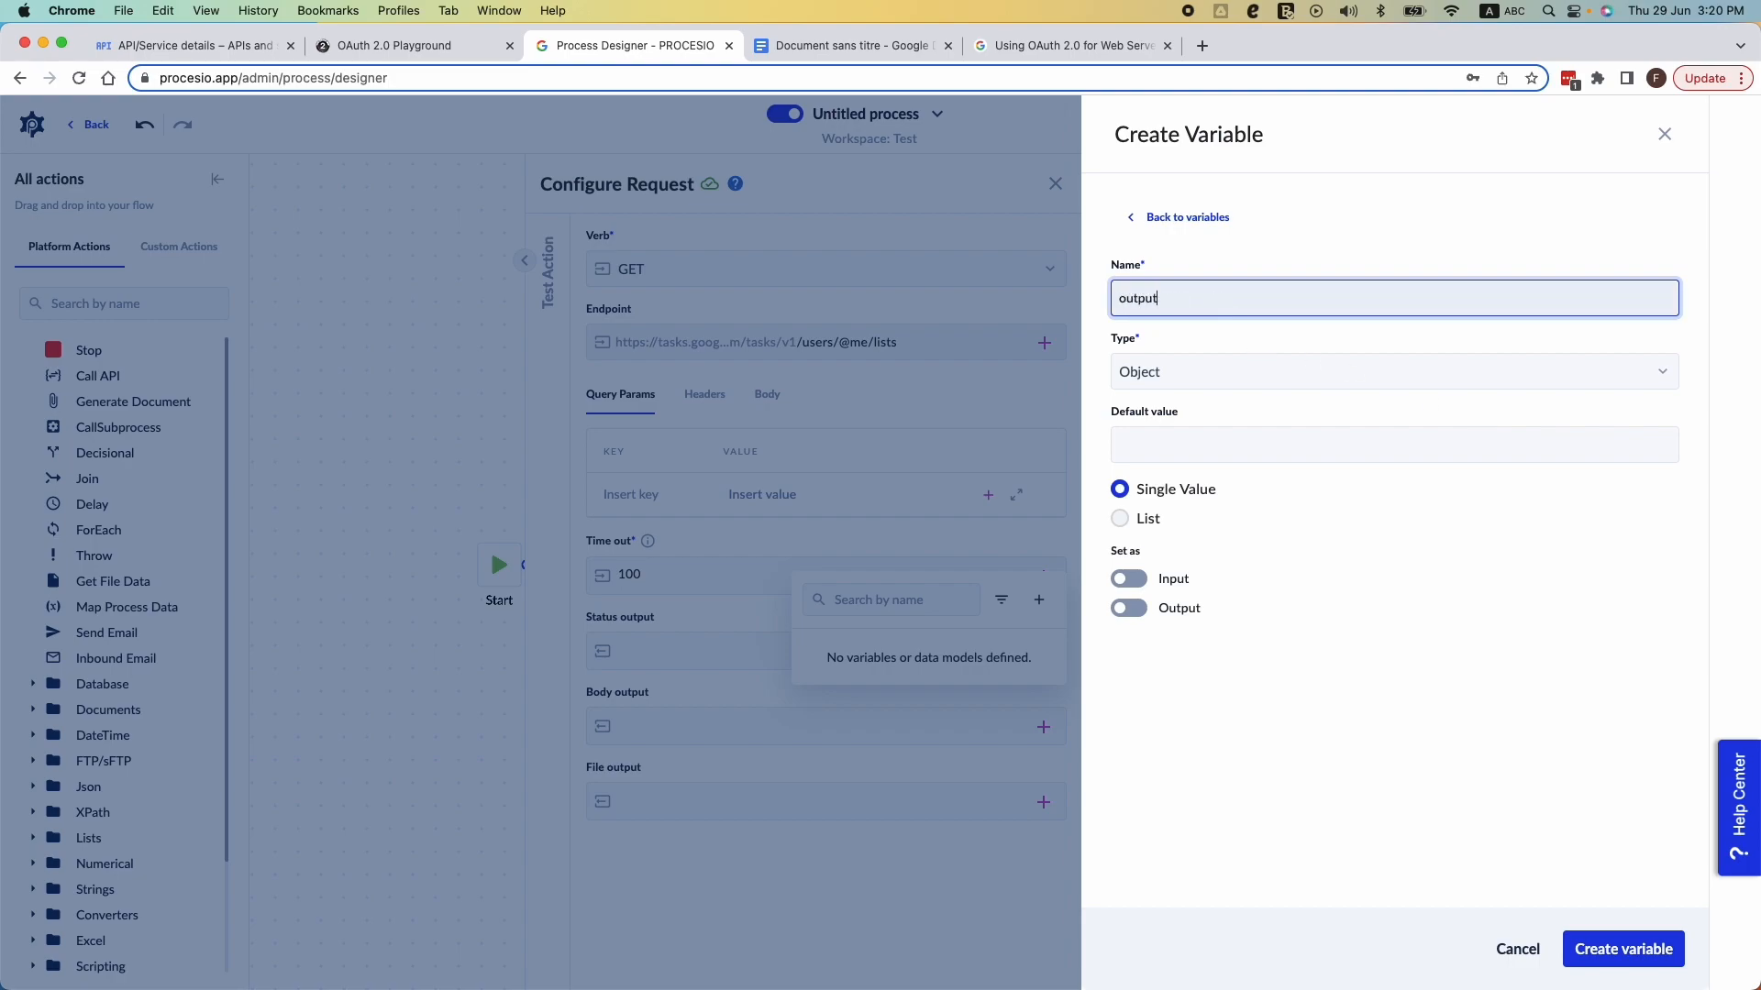
click(1254, 381)
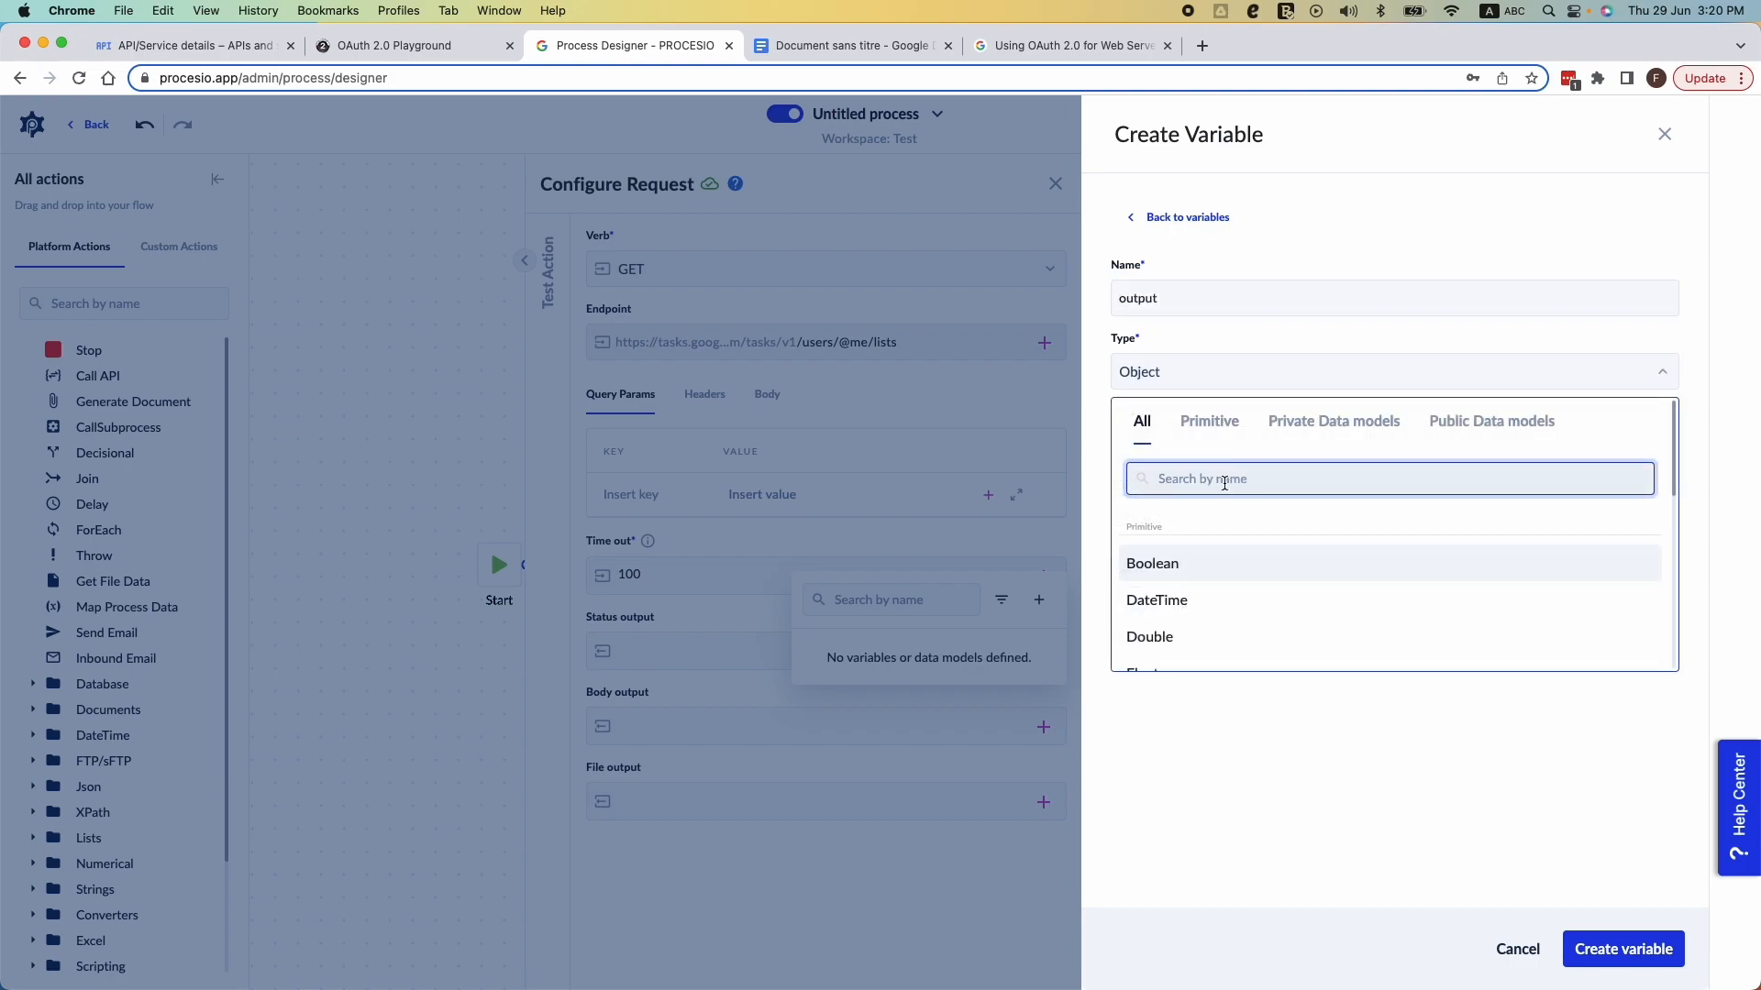
text(json)
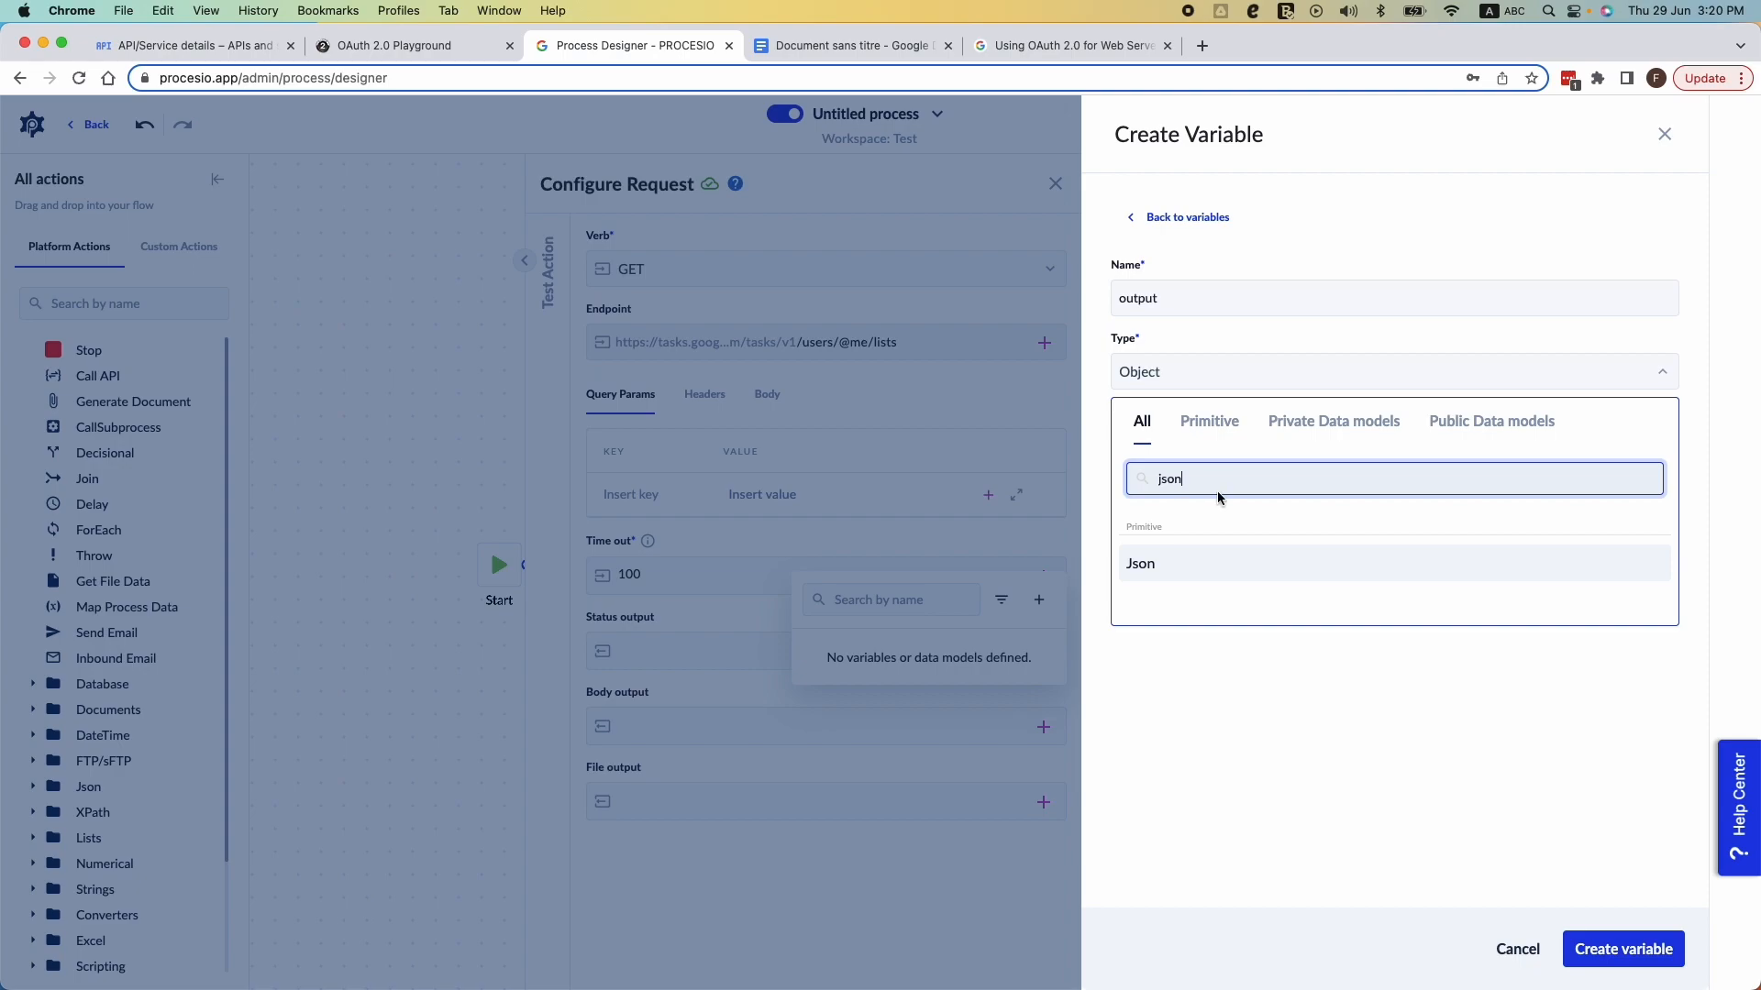
click(1225, 565)
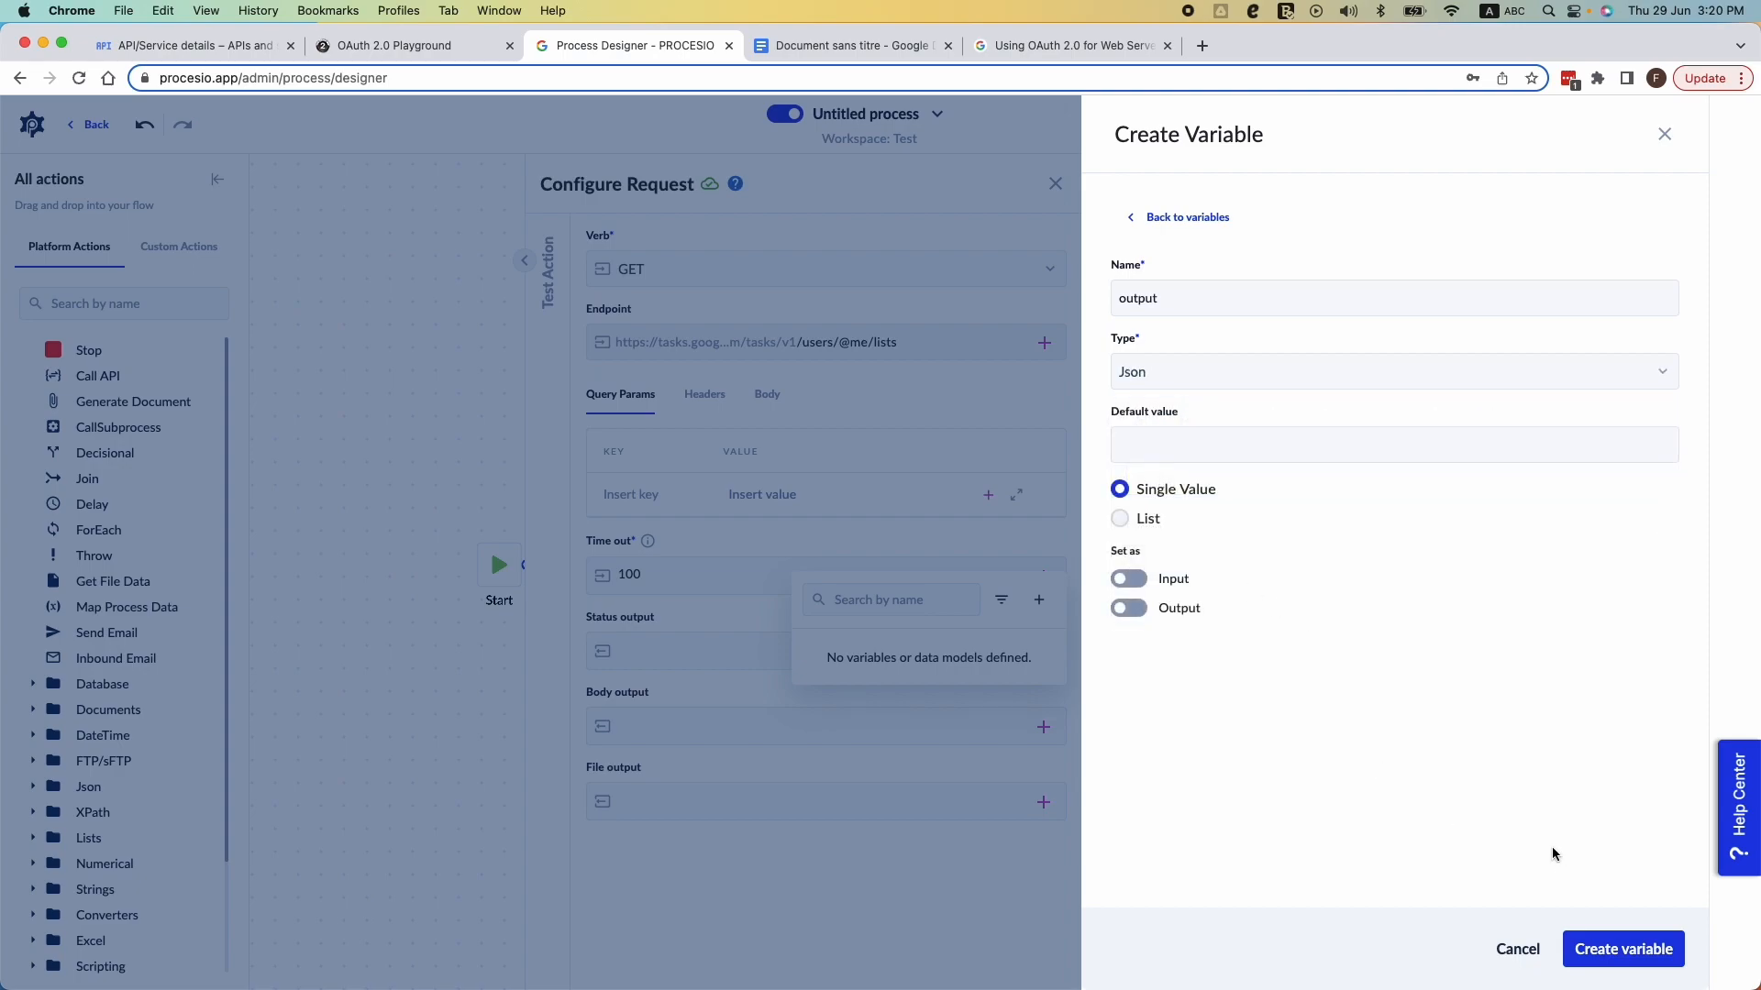
click(1129, 608)
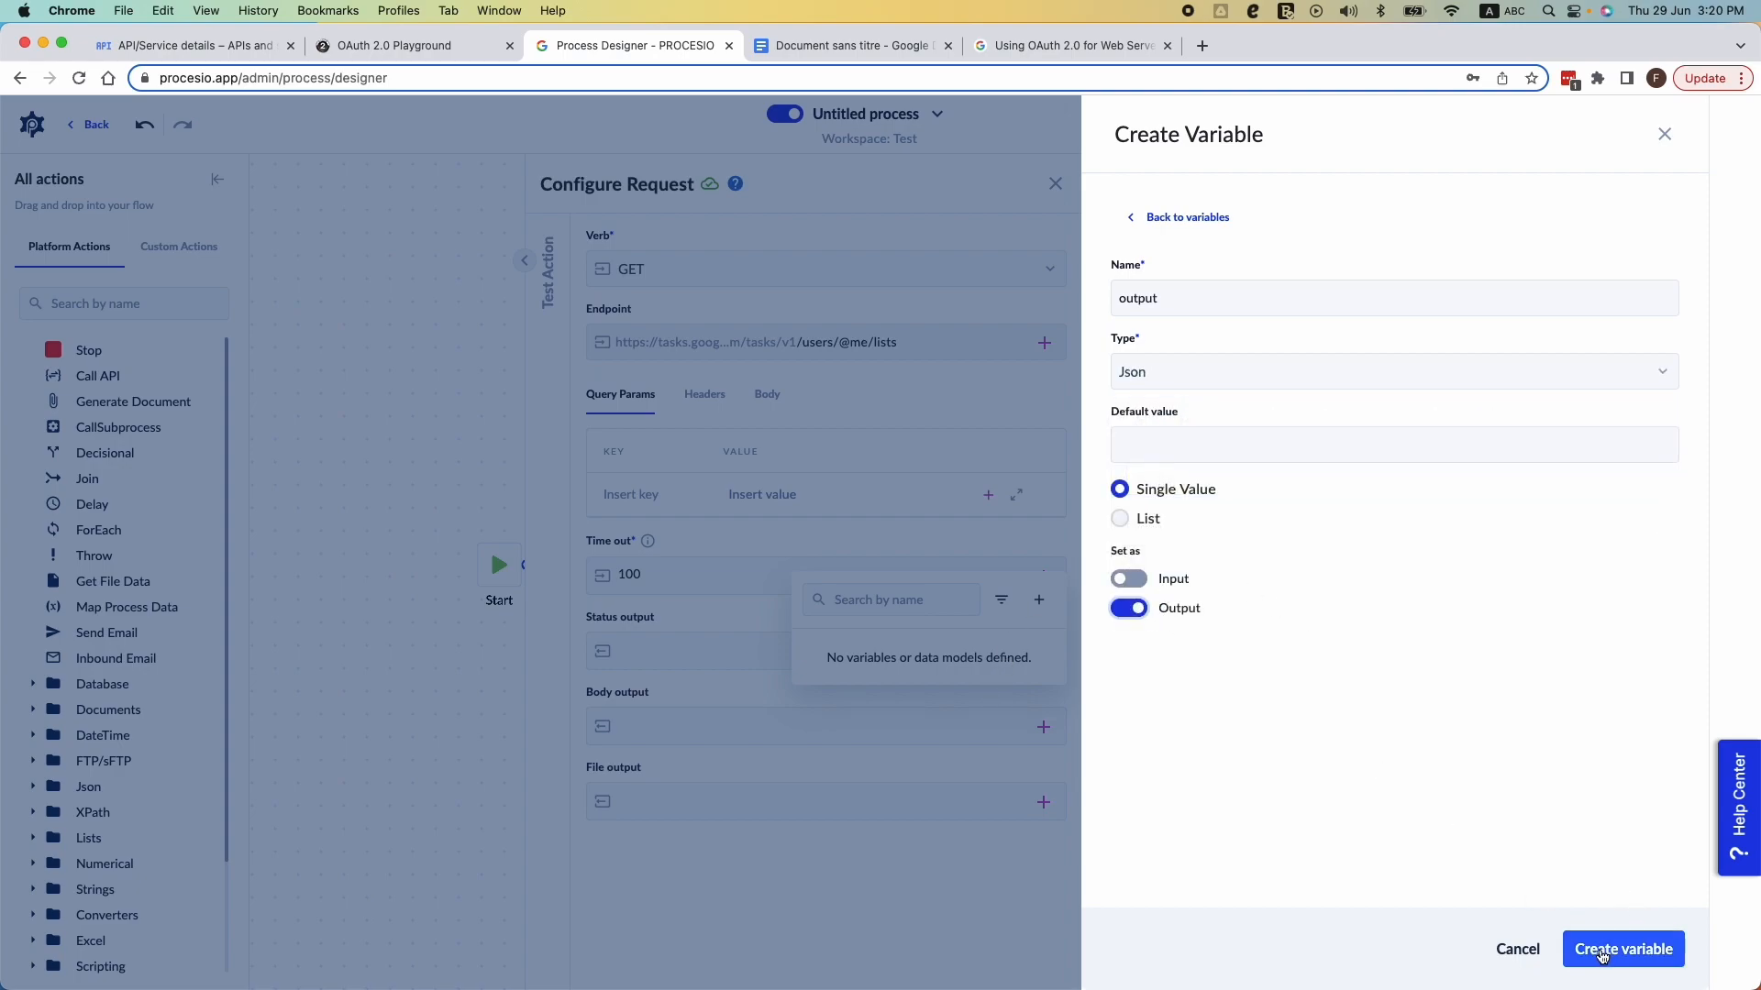
click(1612, 954)
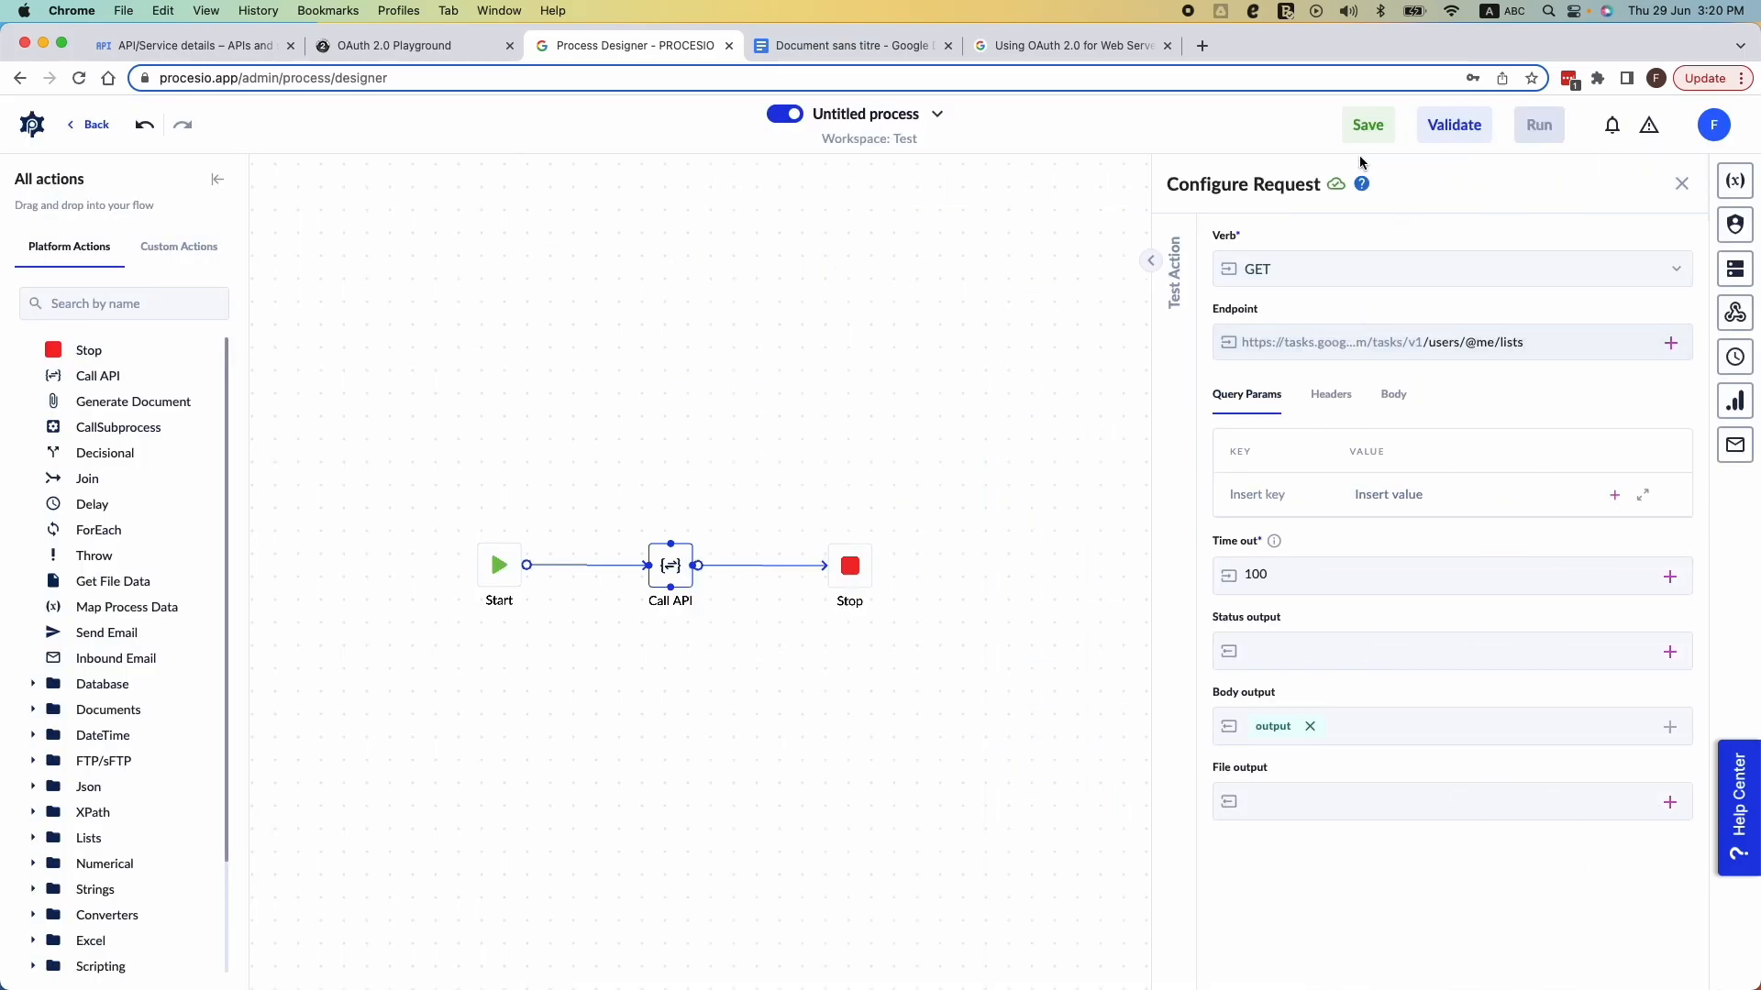
- Save the process and run it
click(1374, 130)
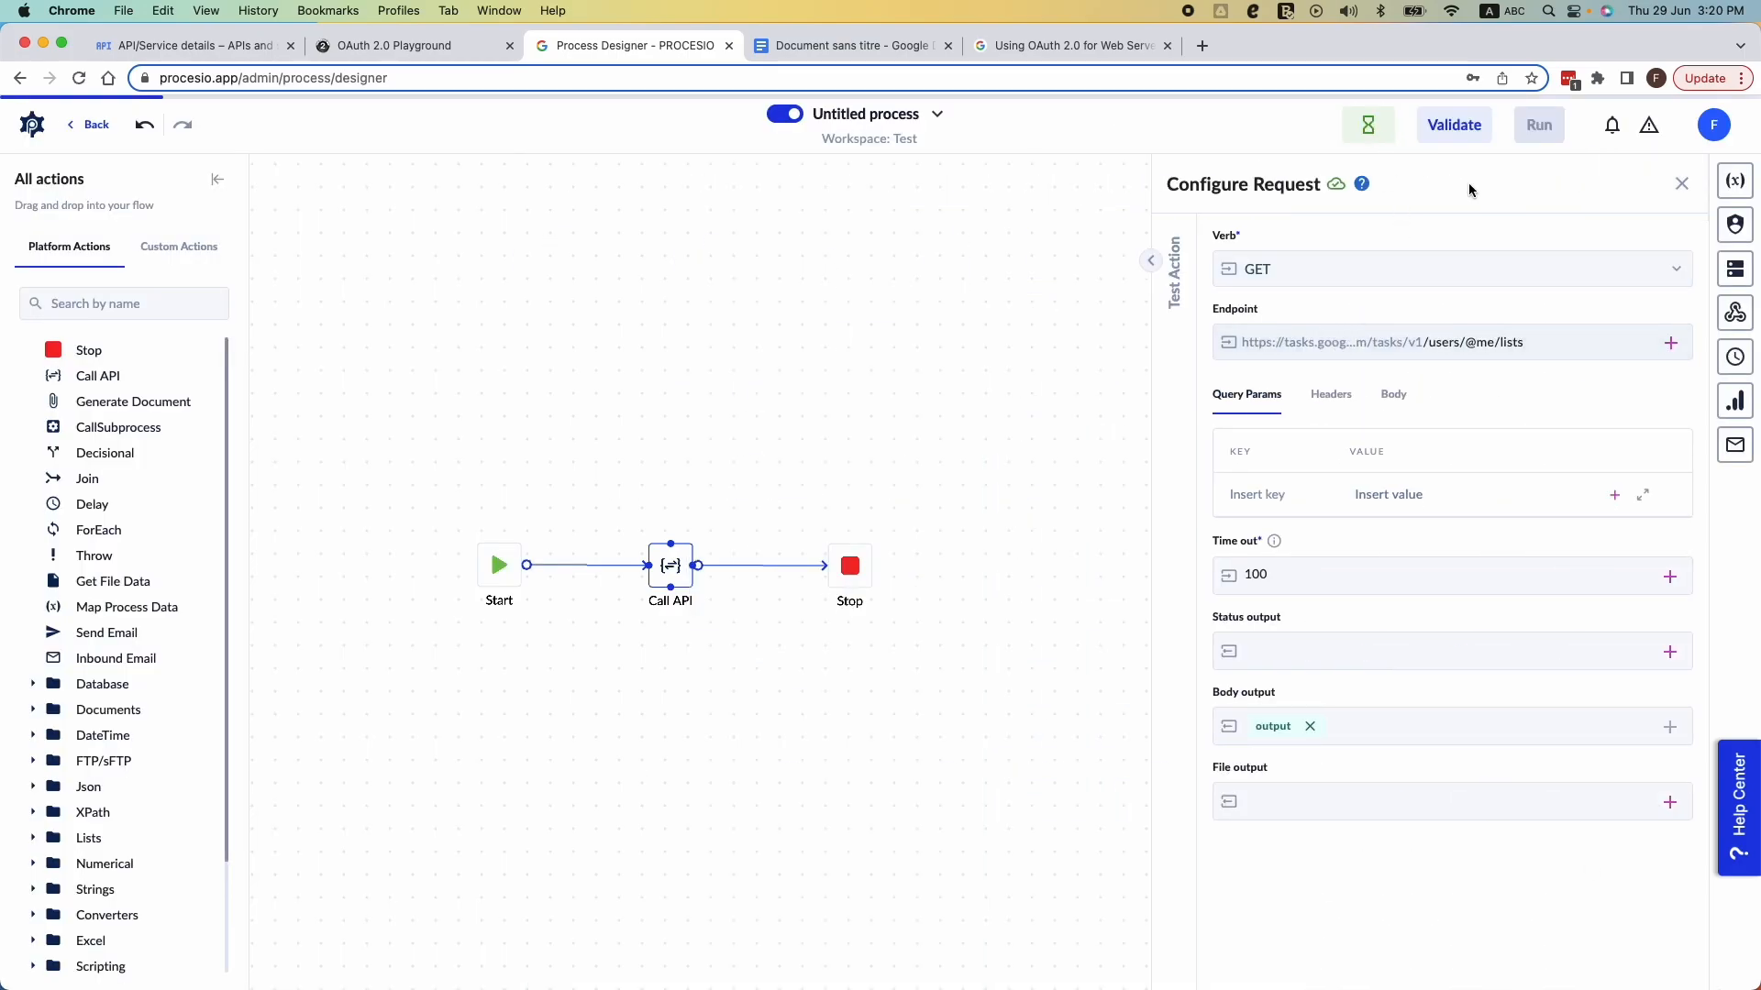
click(1478, 295)
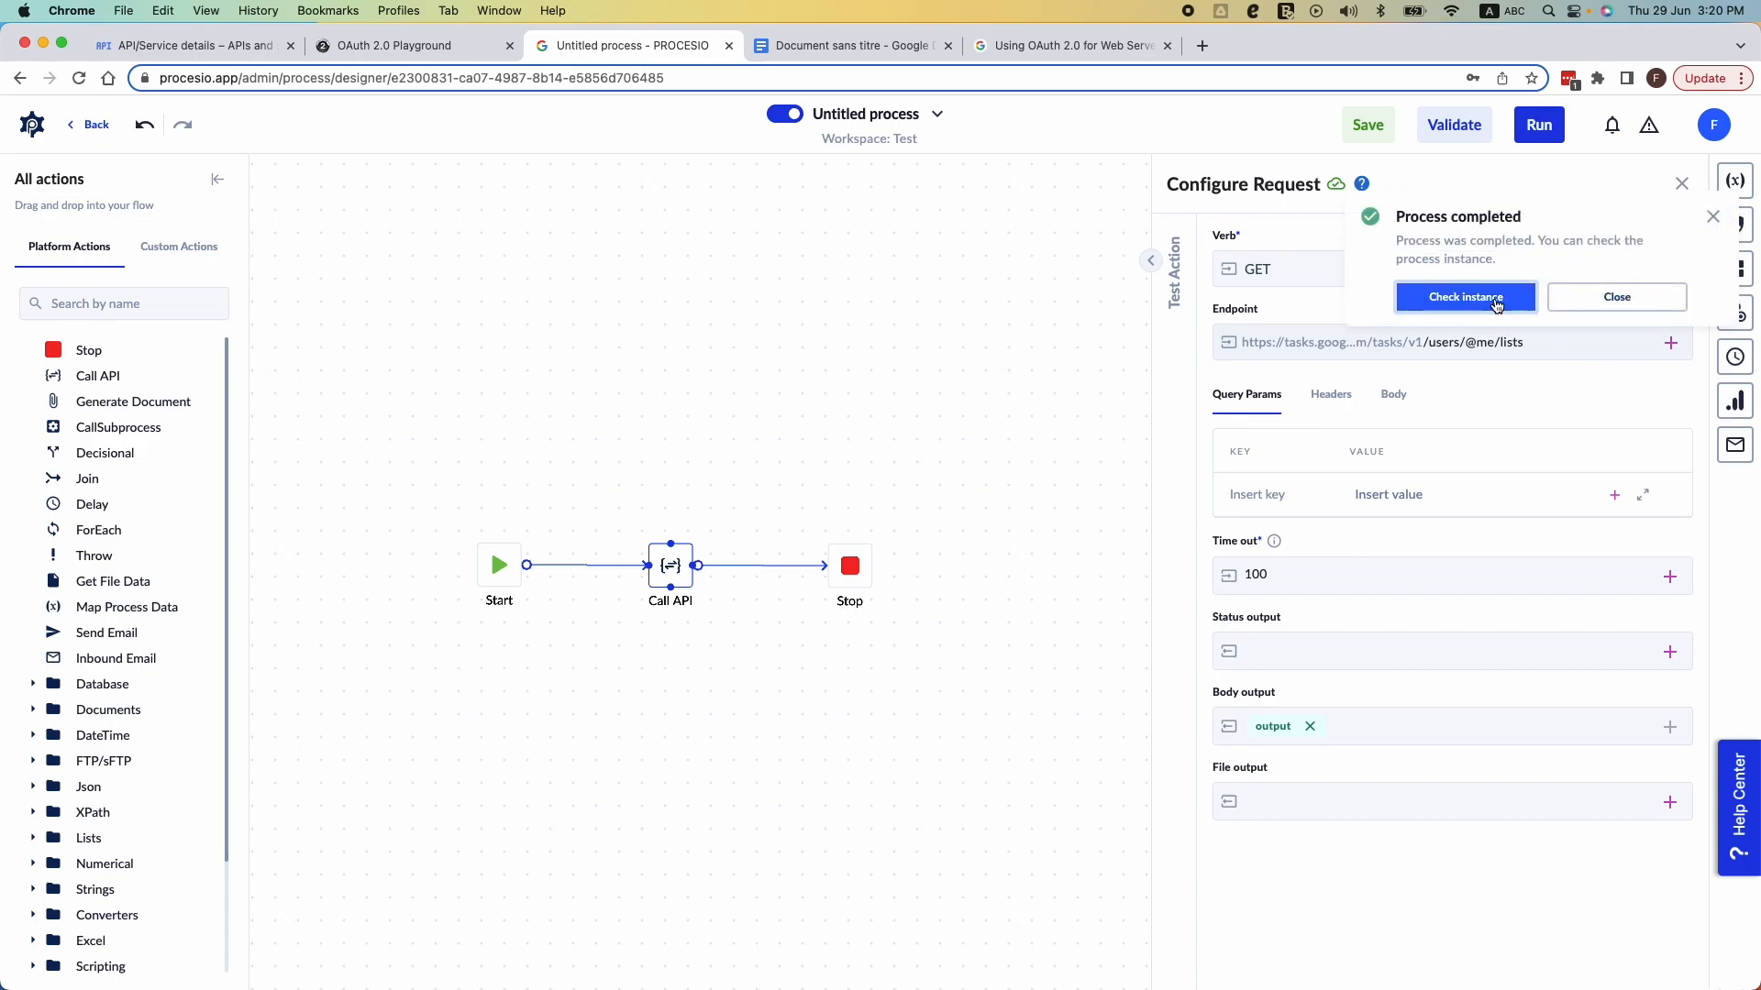
- Check the completed process instance and open the full value of its output variable
click(1494, 299)
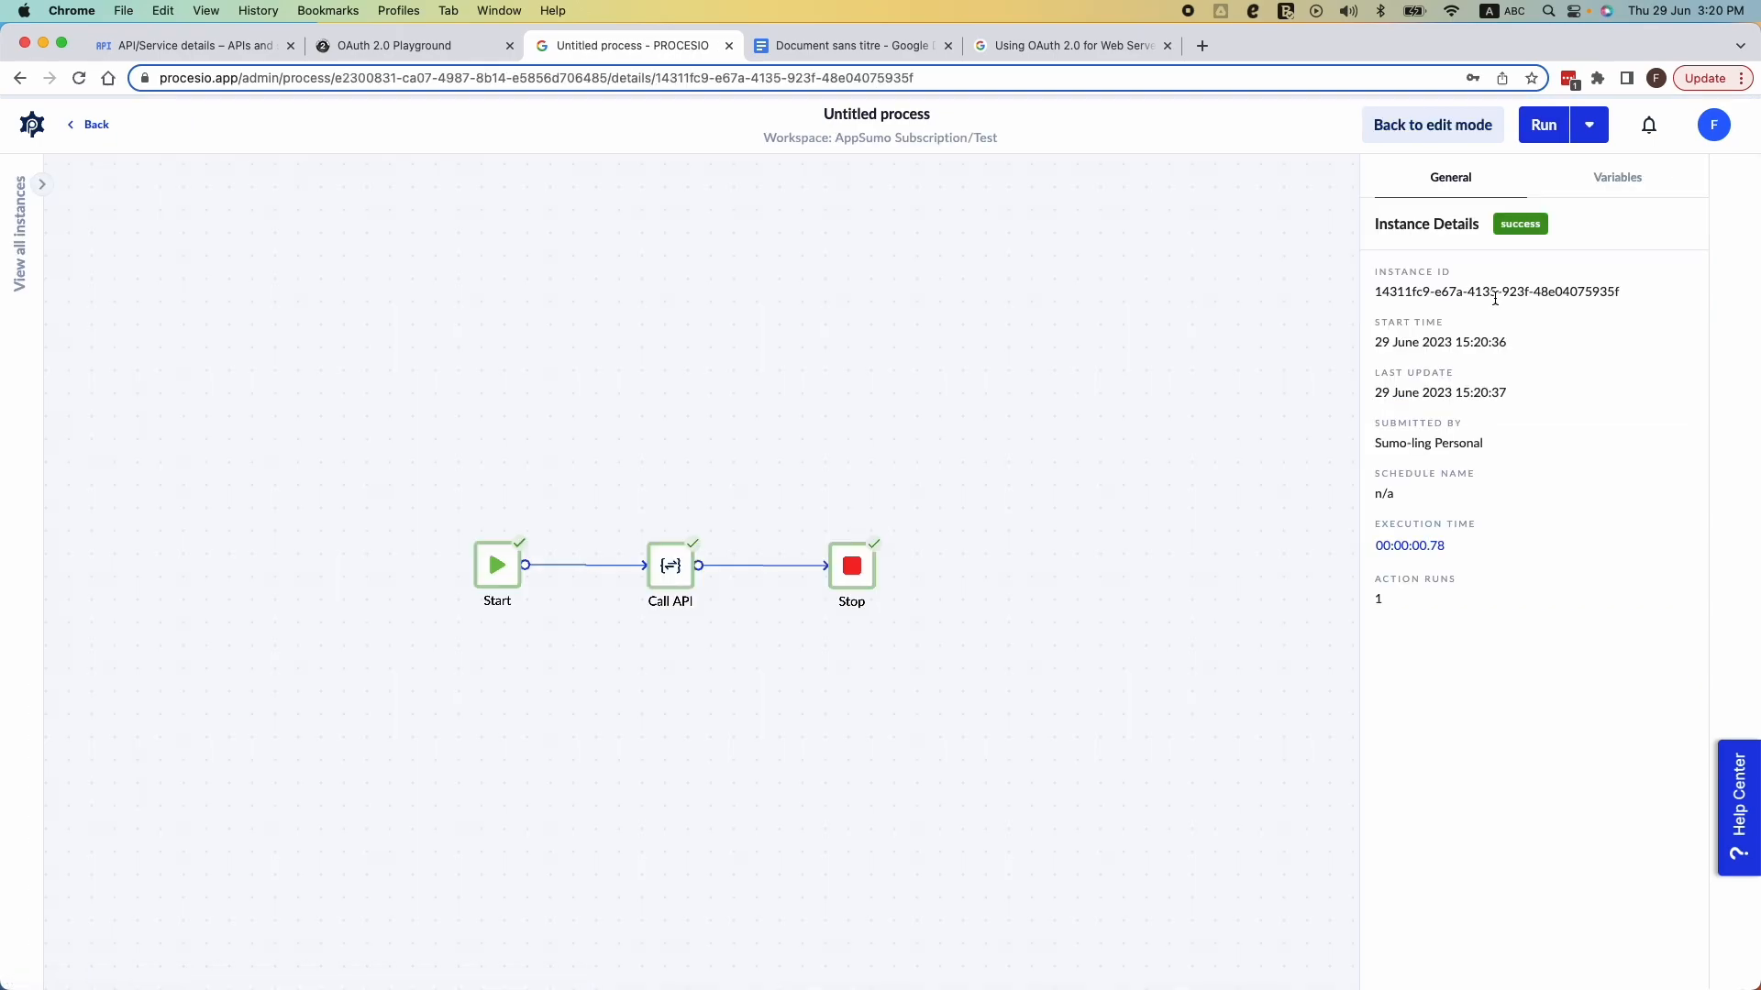
click(1616, 178)
click(1568, 595)
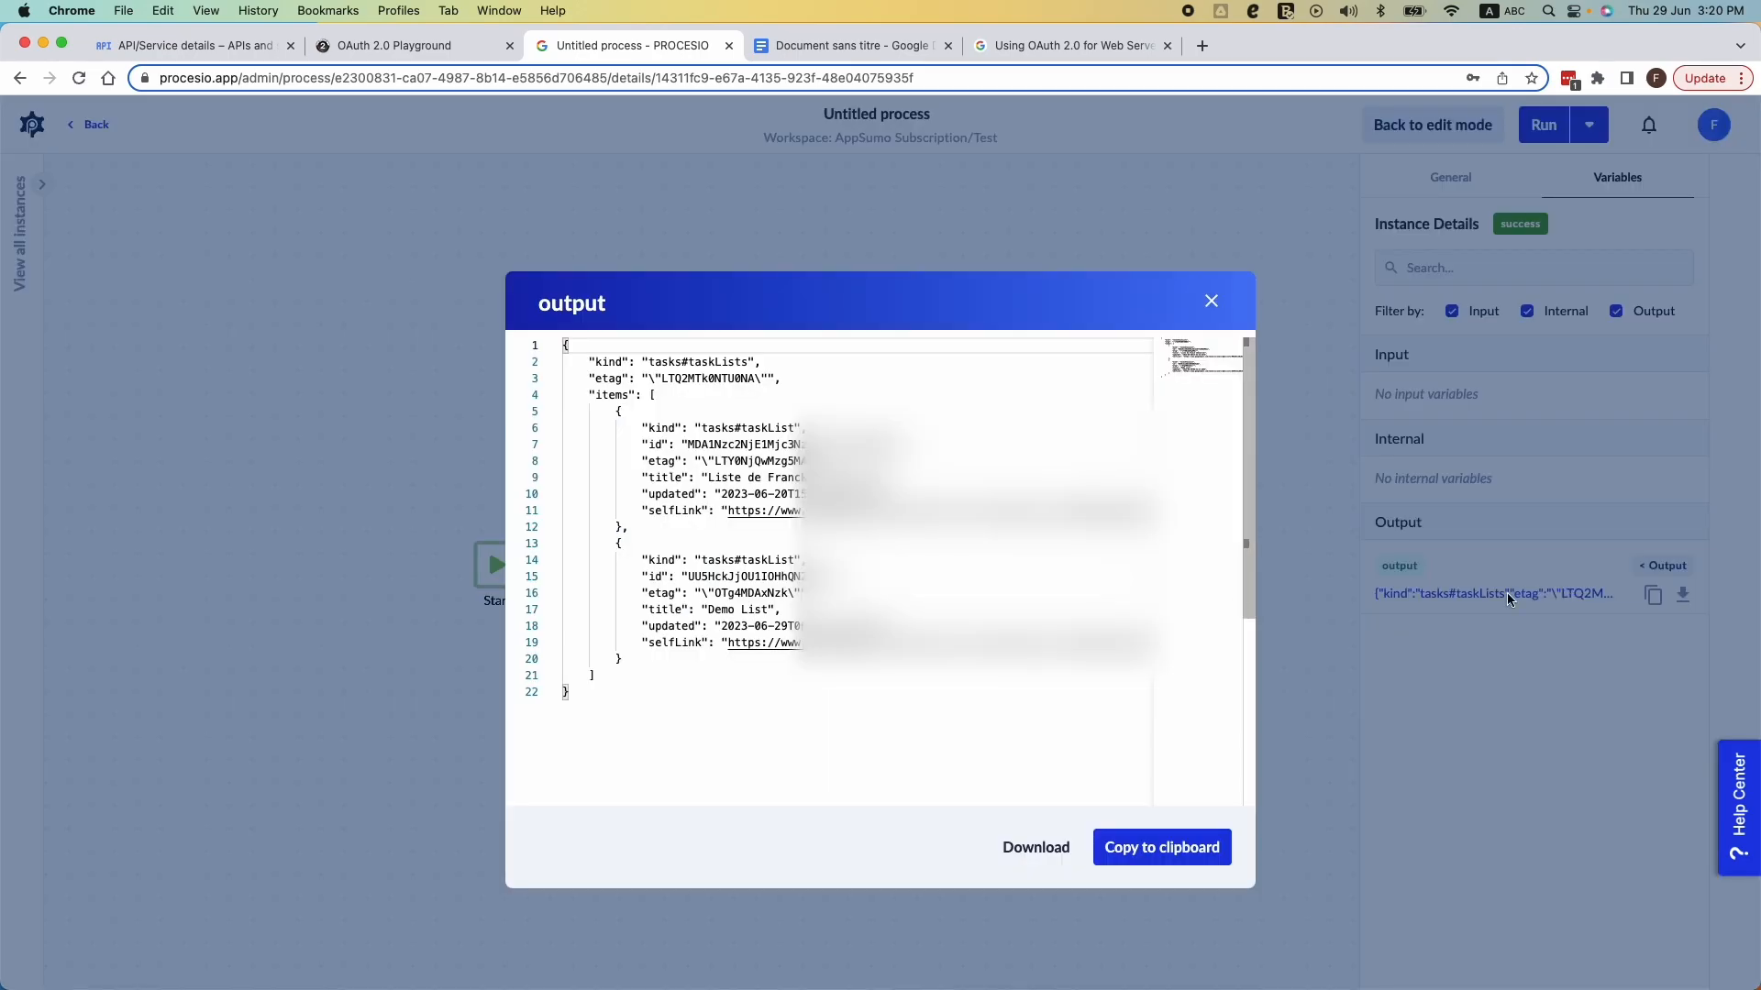